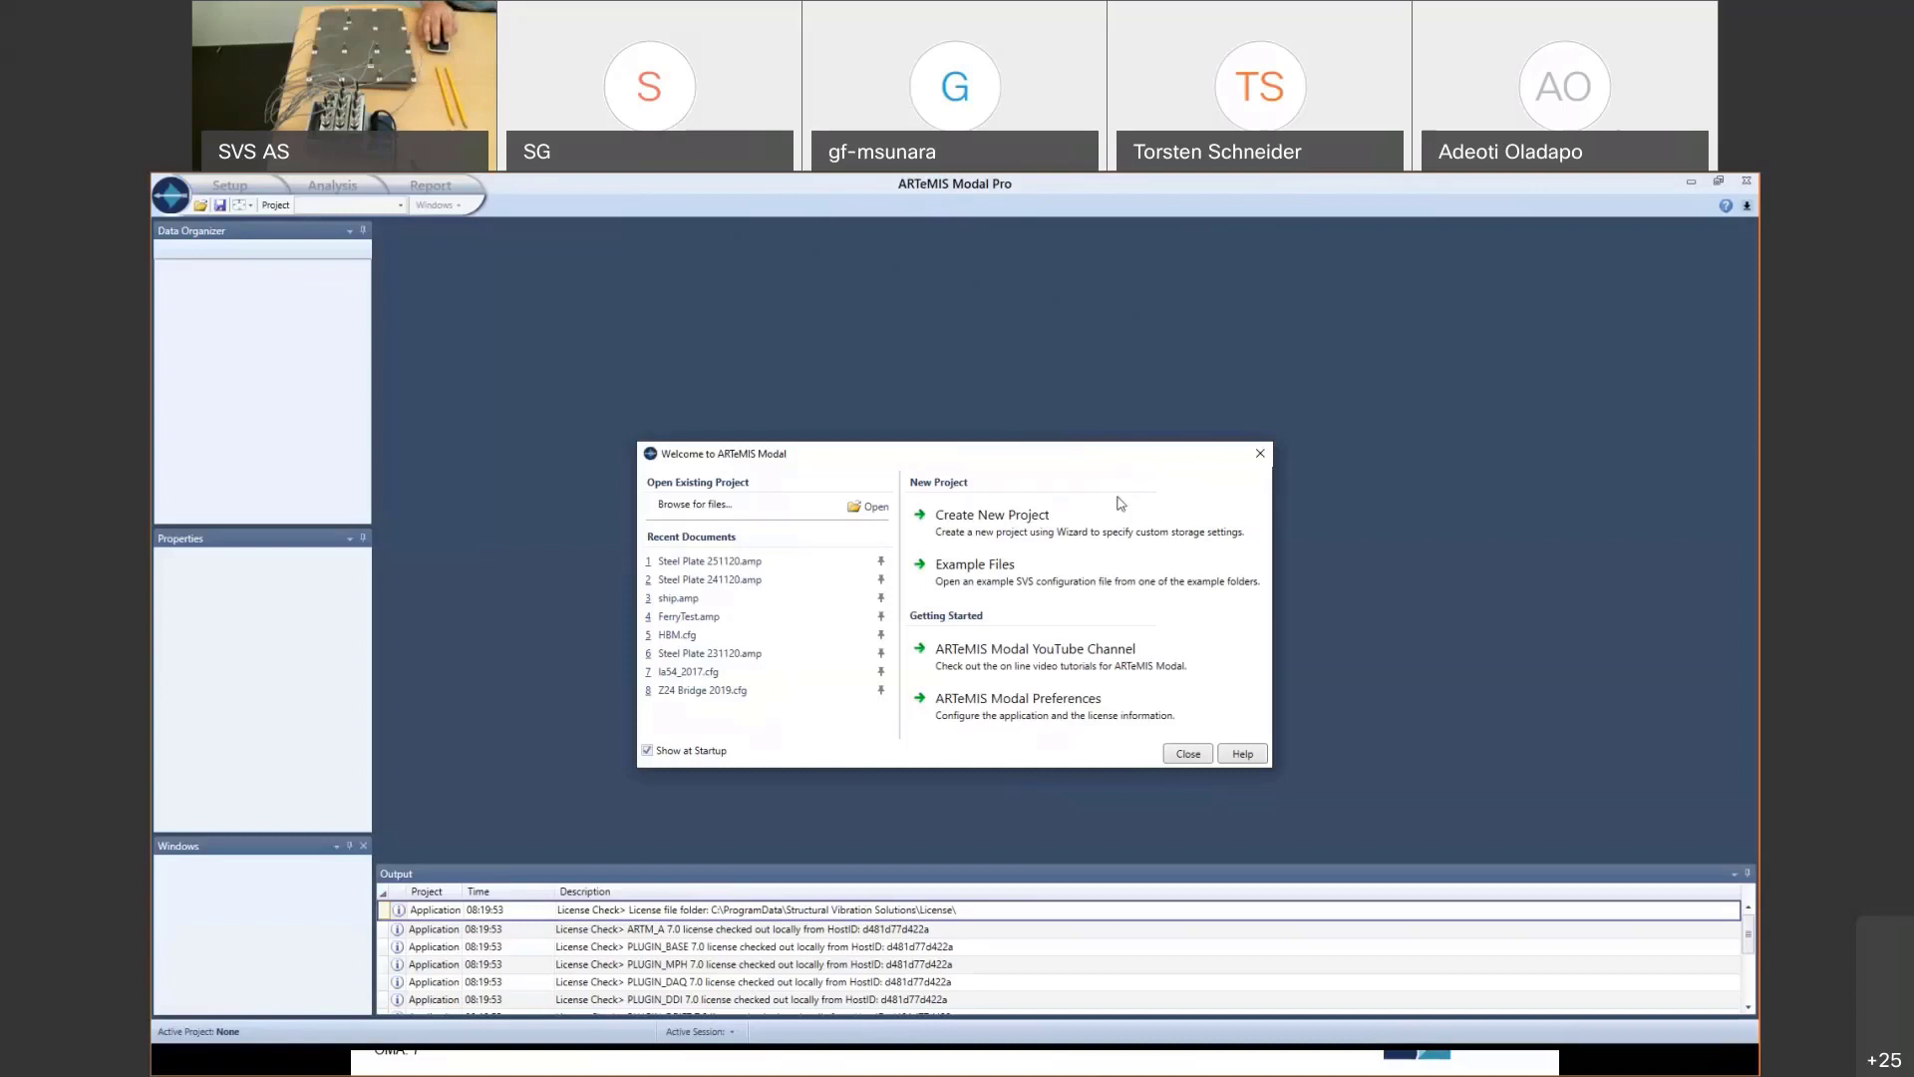
- Create a blank OMA project with internal storage and open its Prepare Geometry workspace
click(1009, 523)
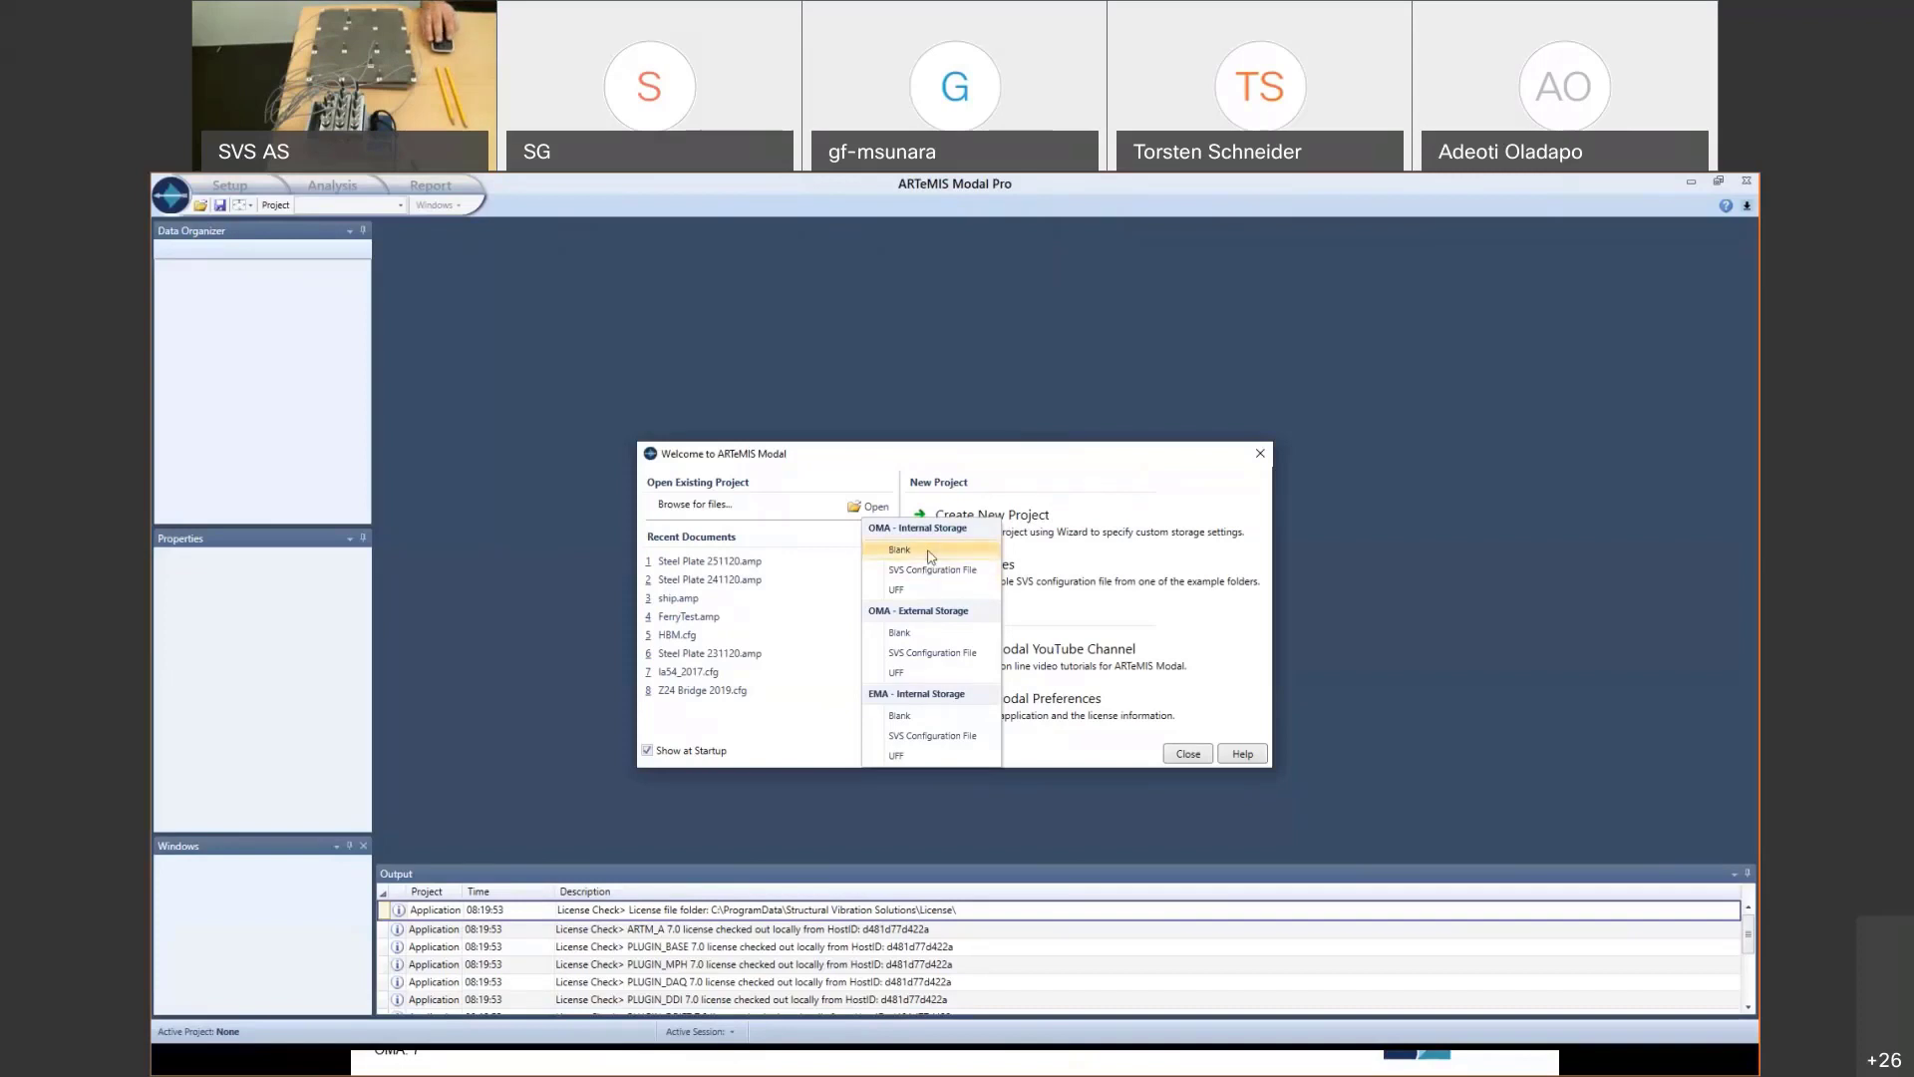
click(931, 555)
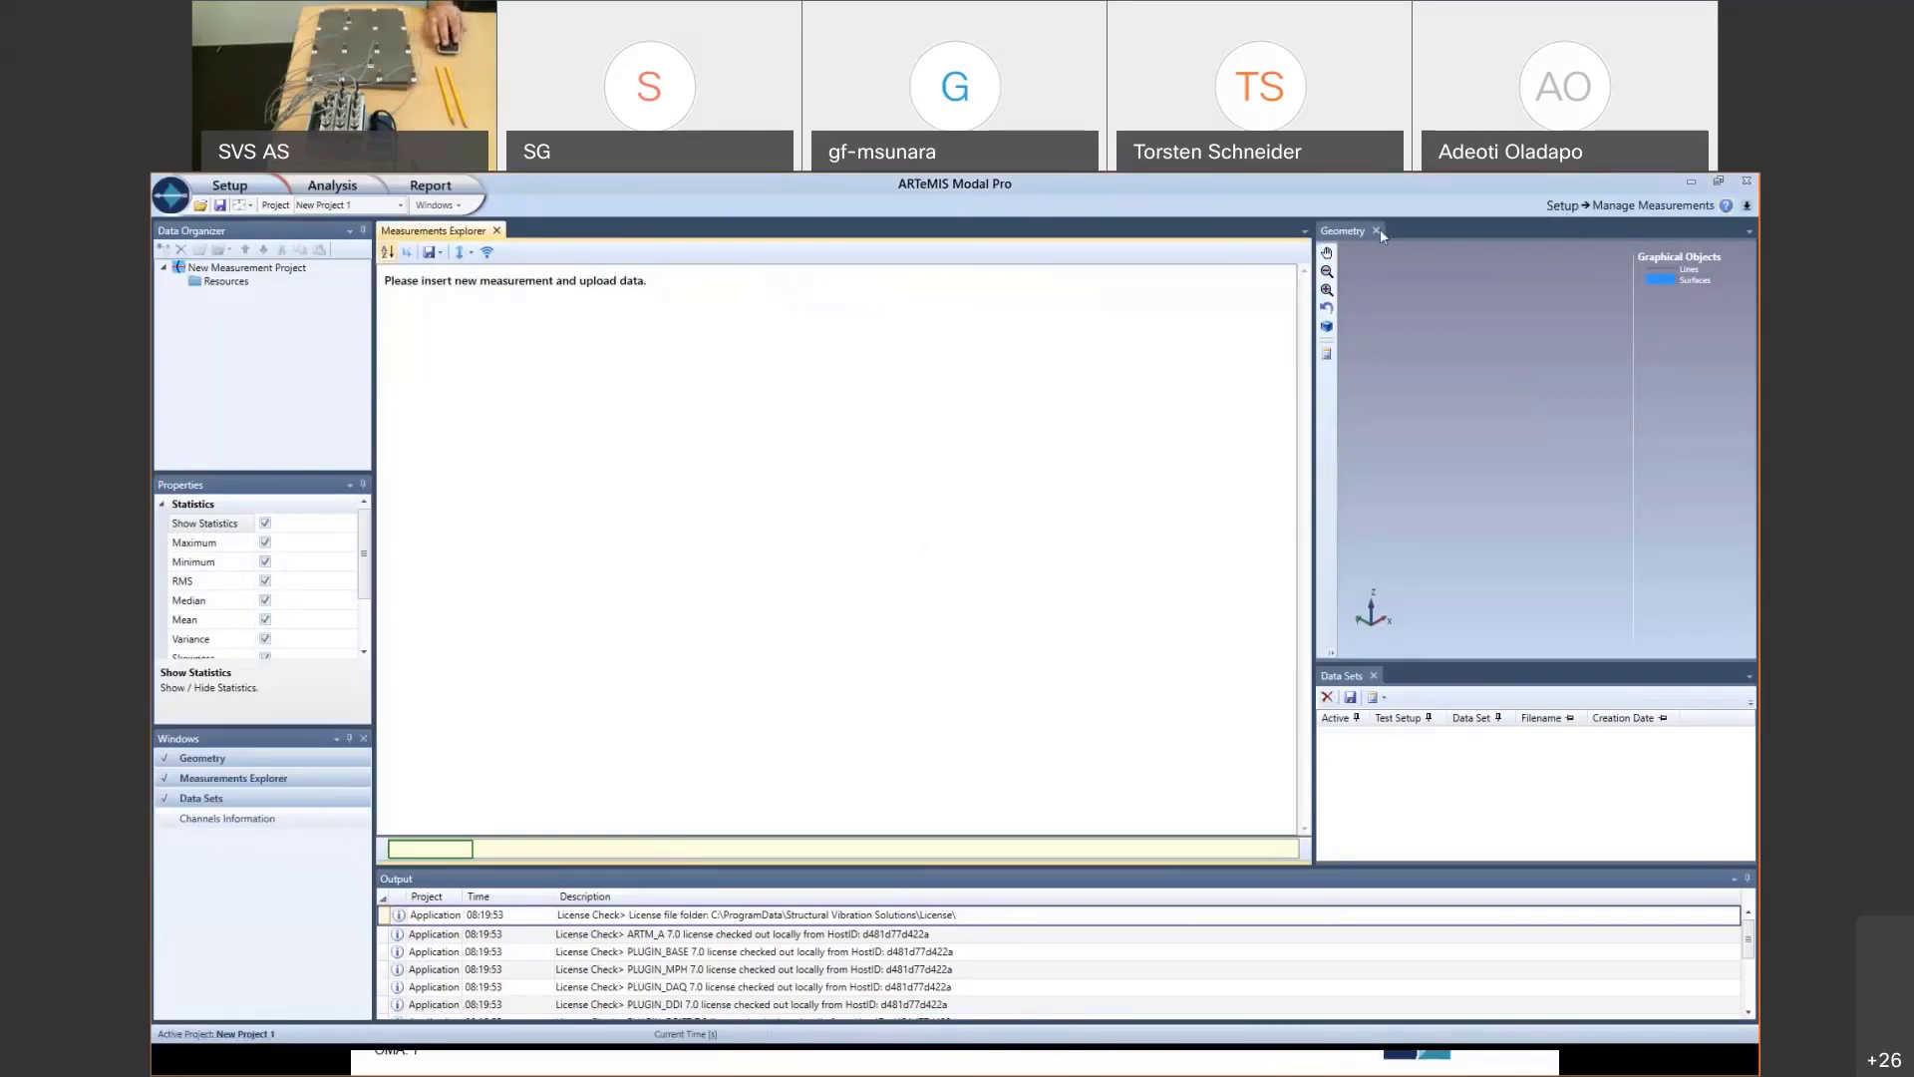
click(252, 194)
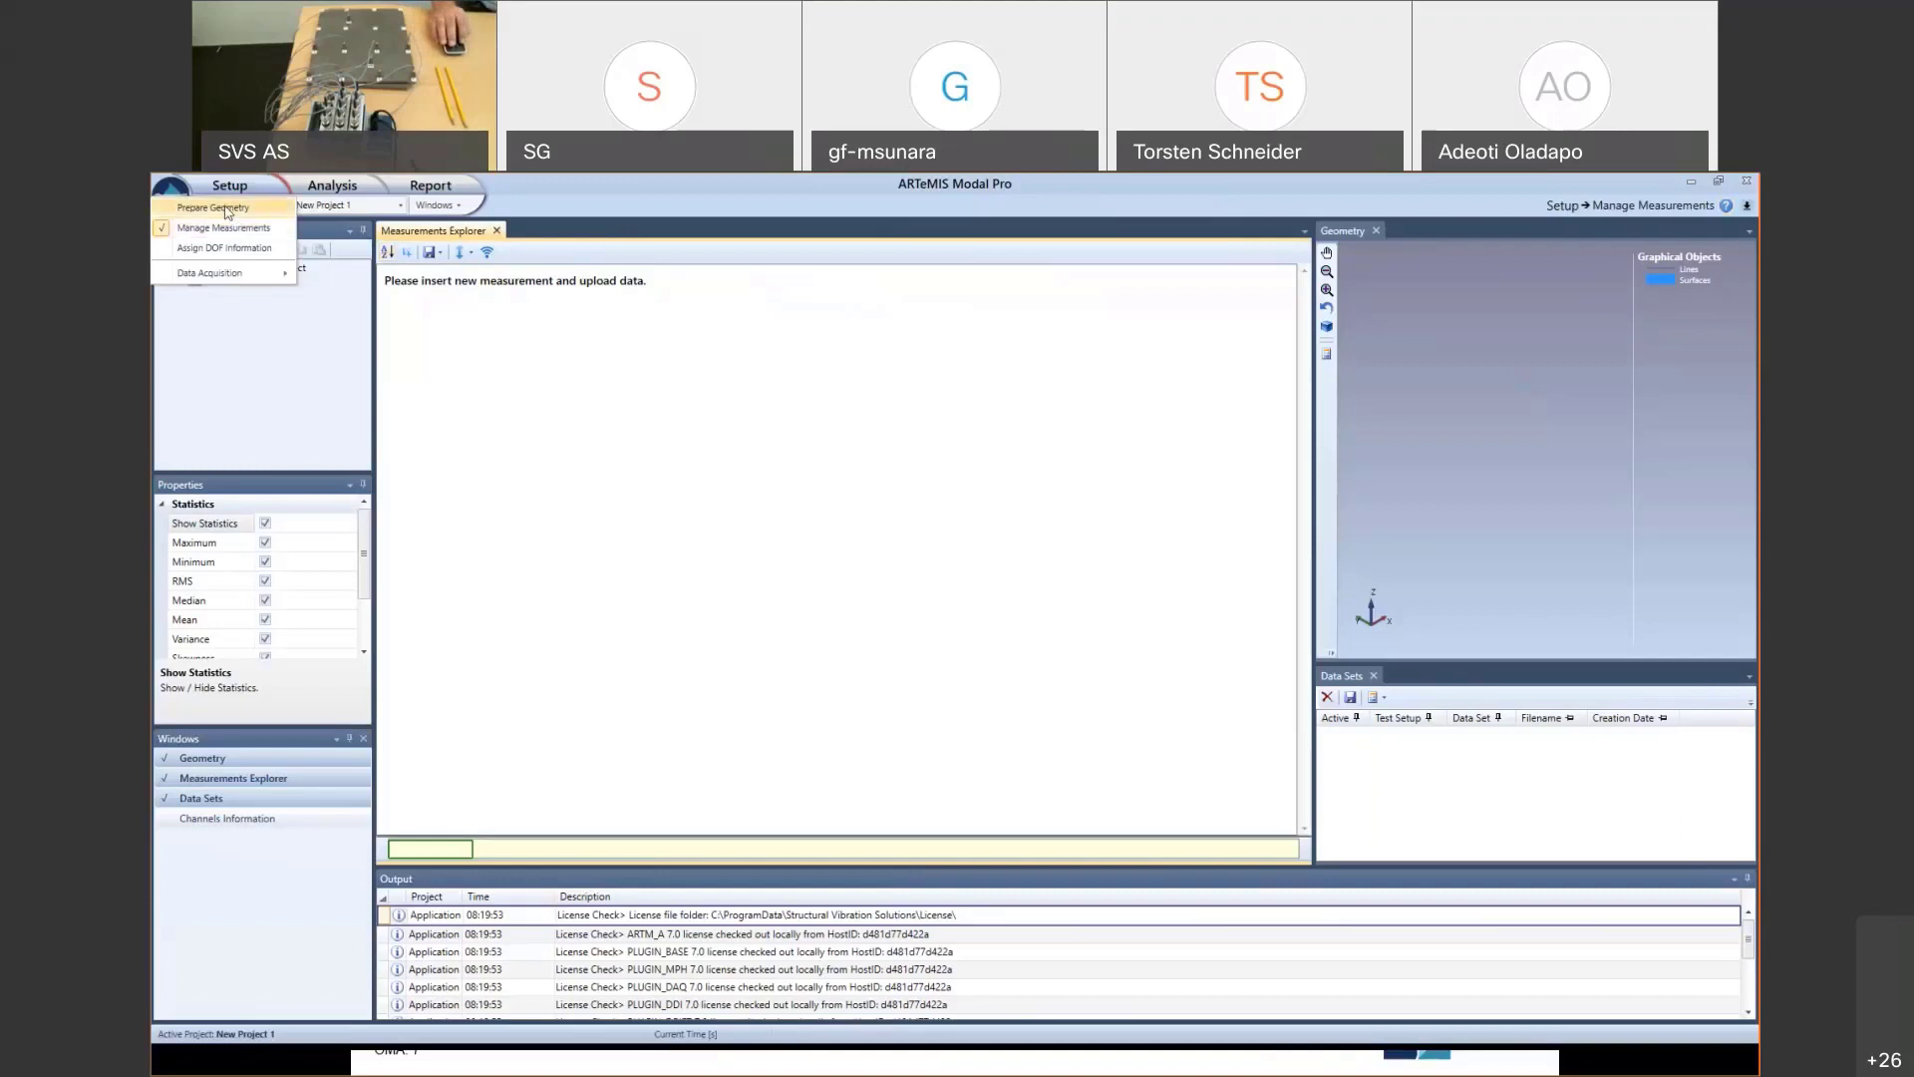
click(225, 209)
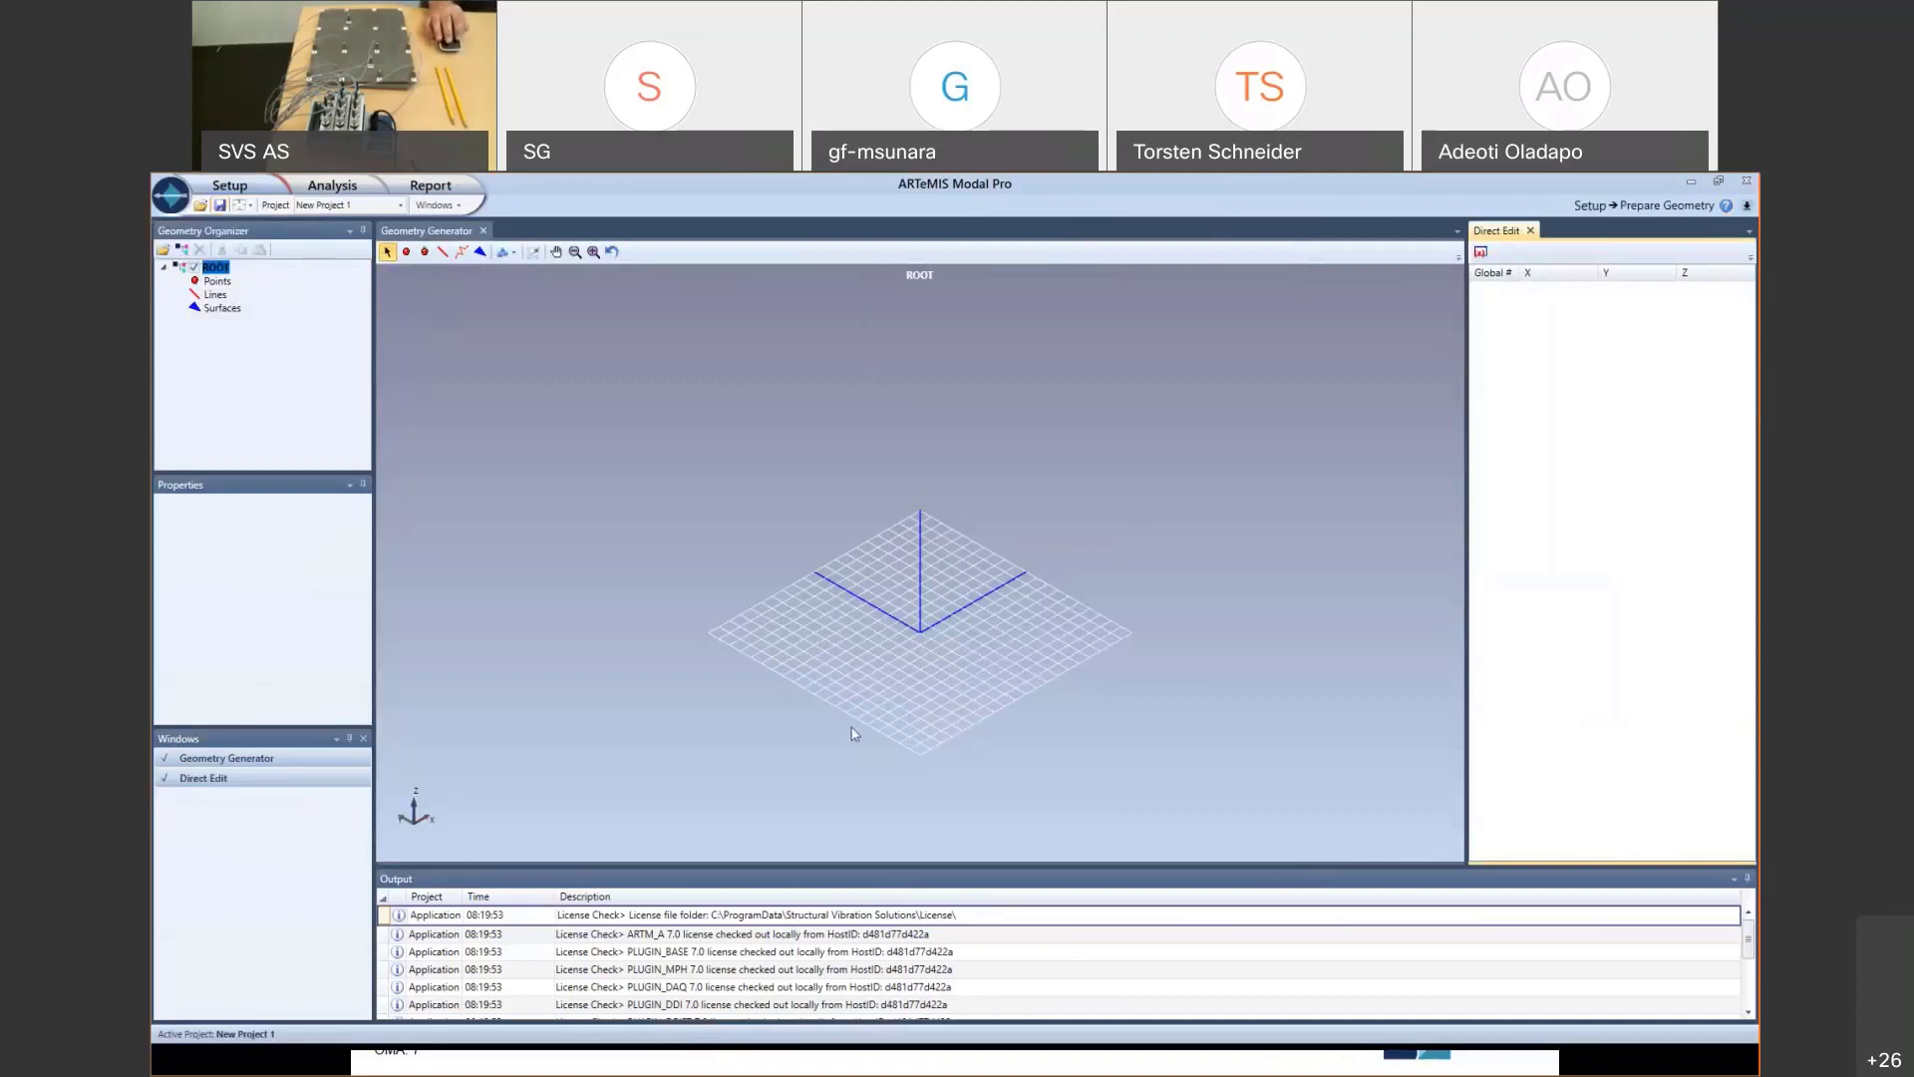
- Insert a filled rectangle from the origin, about 0.8 long in X and 0.7 in Y
scroll(810, 745, up, 3)
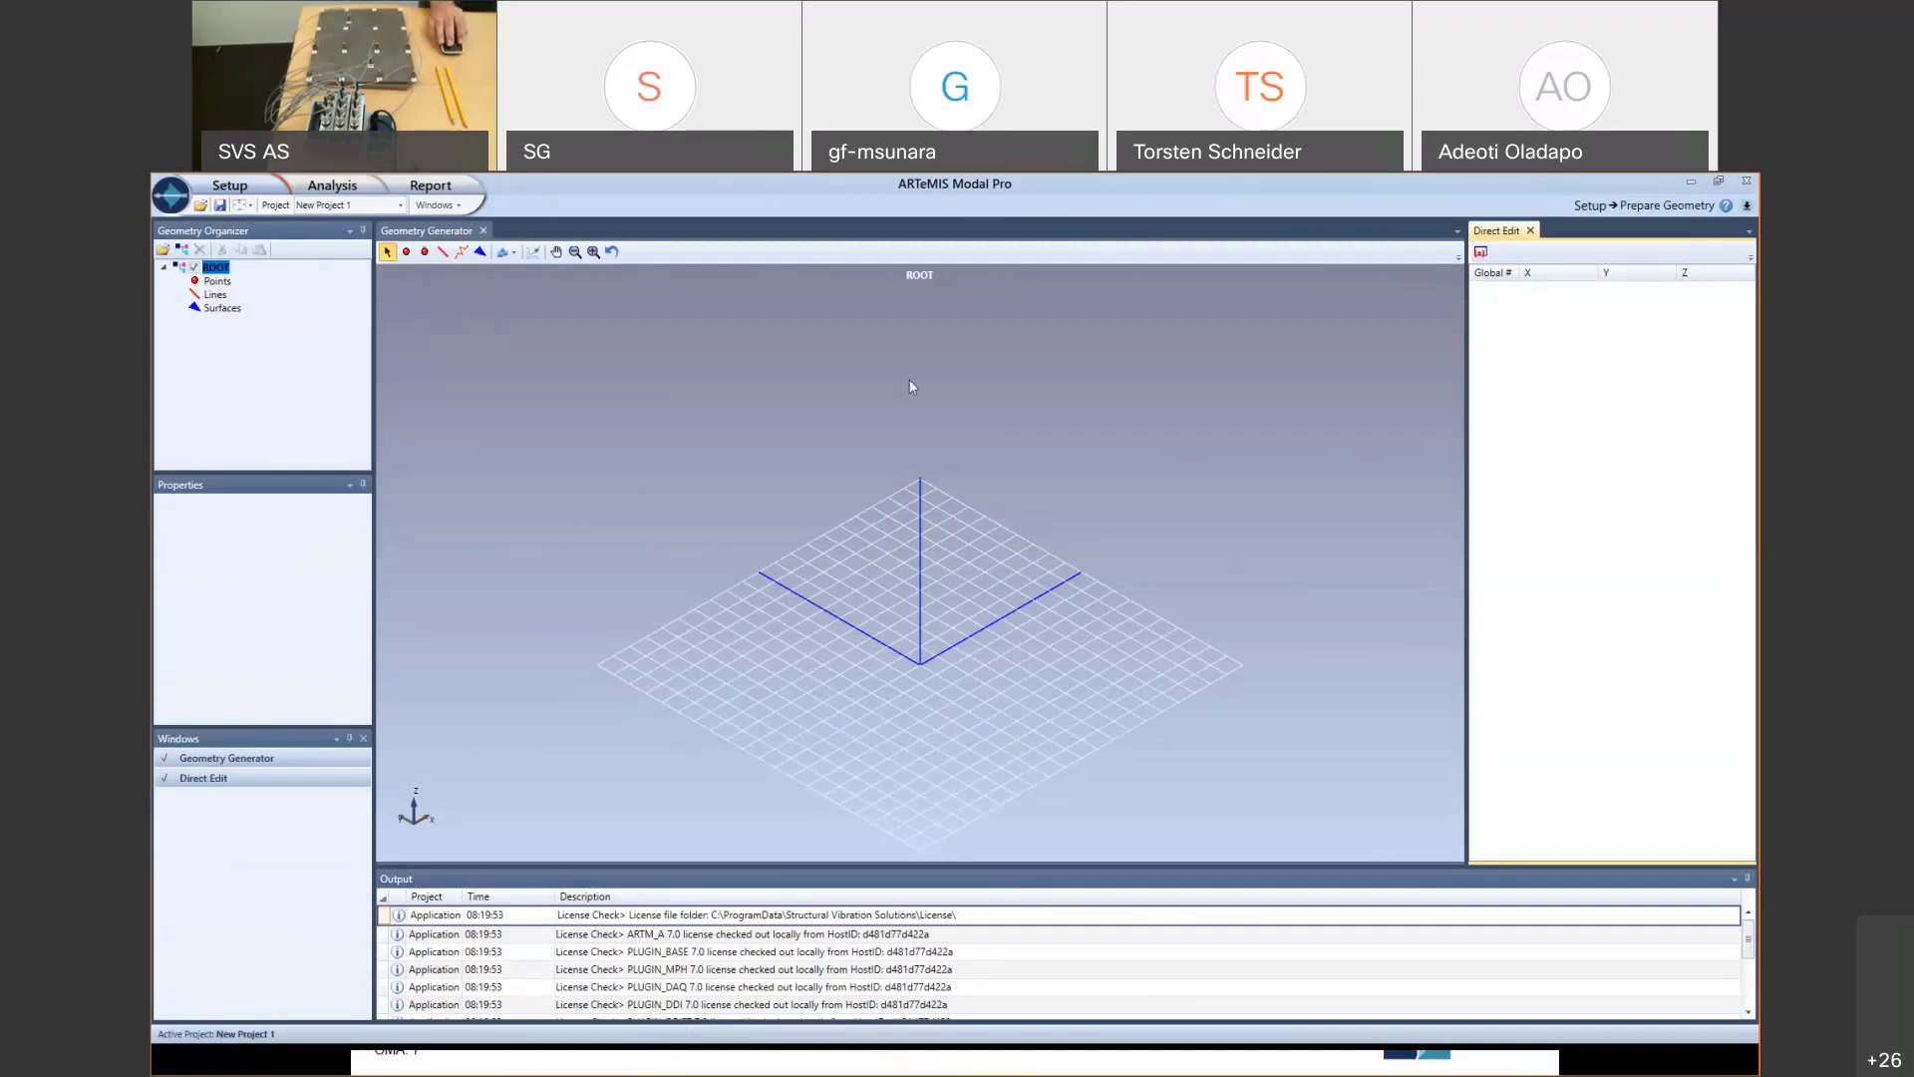
click(516, 253)
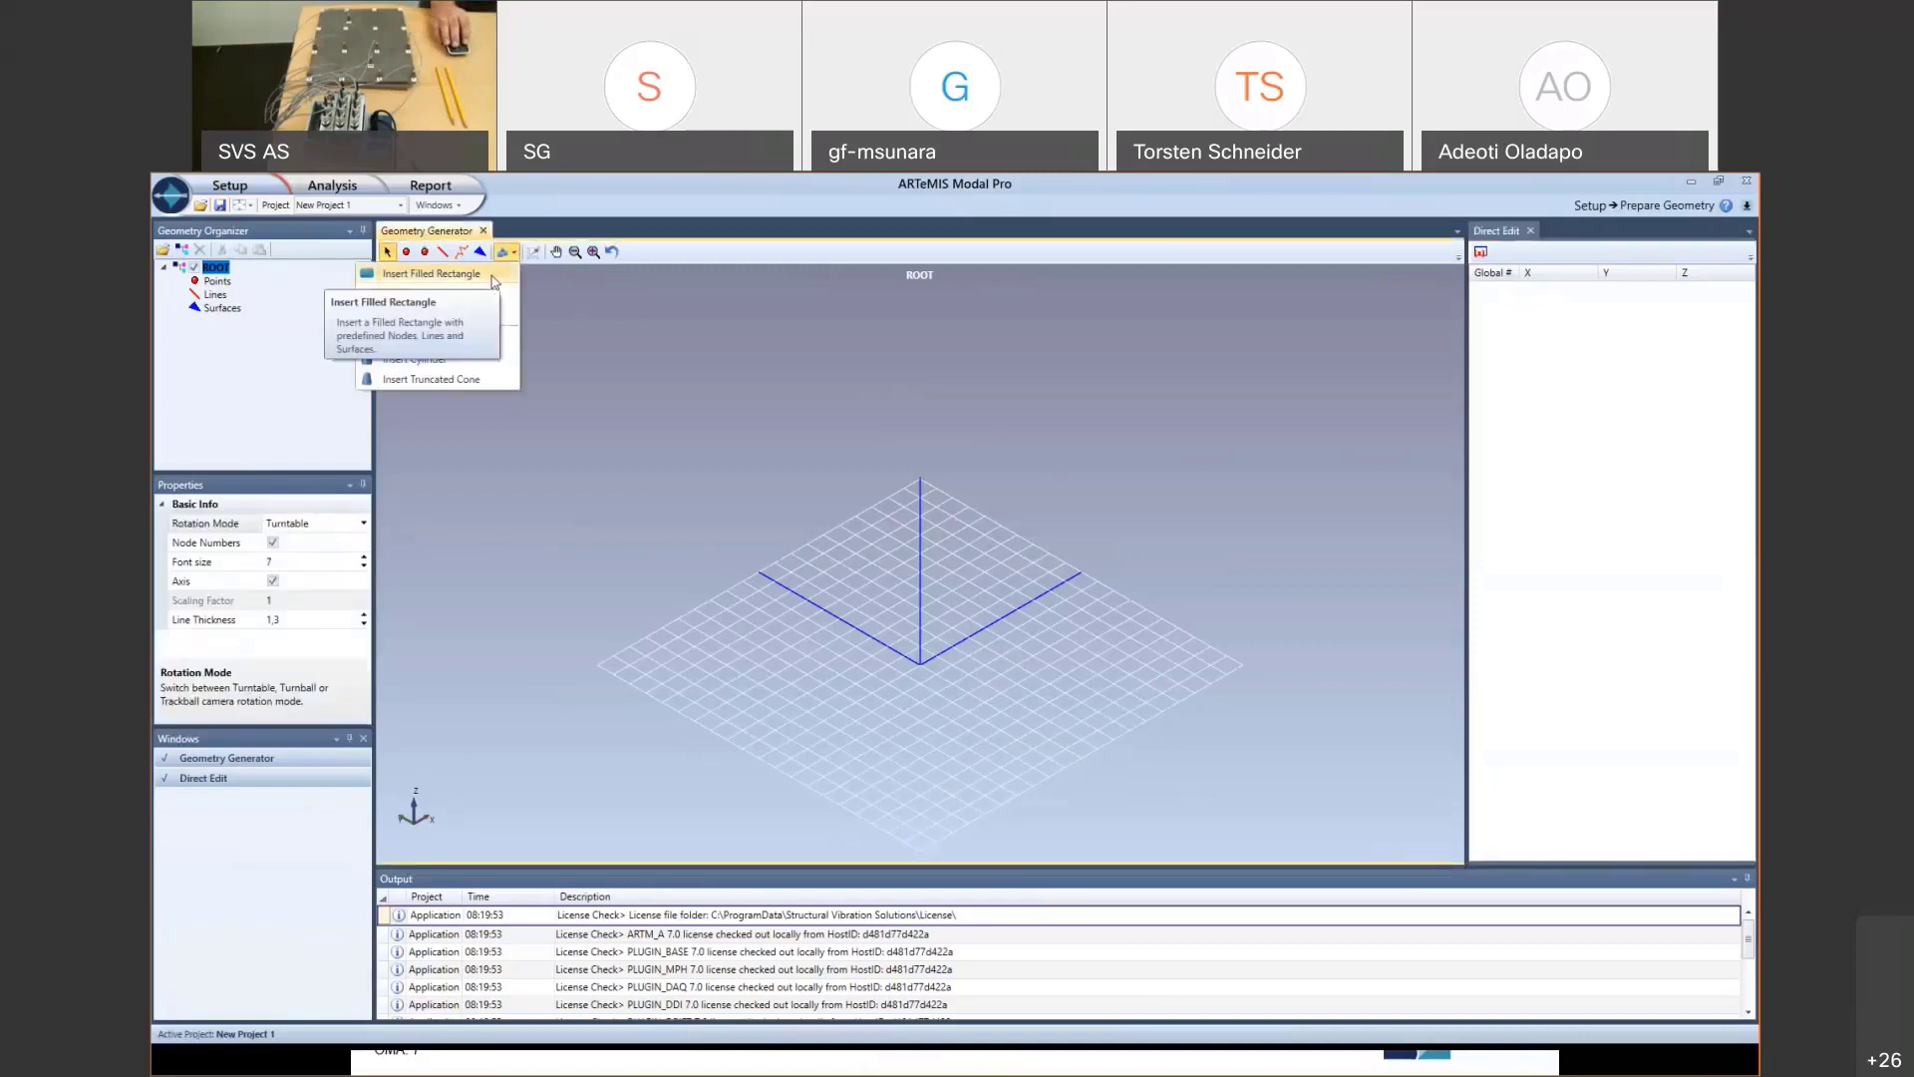
click(439, 273)
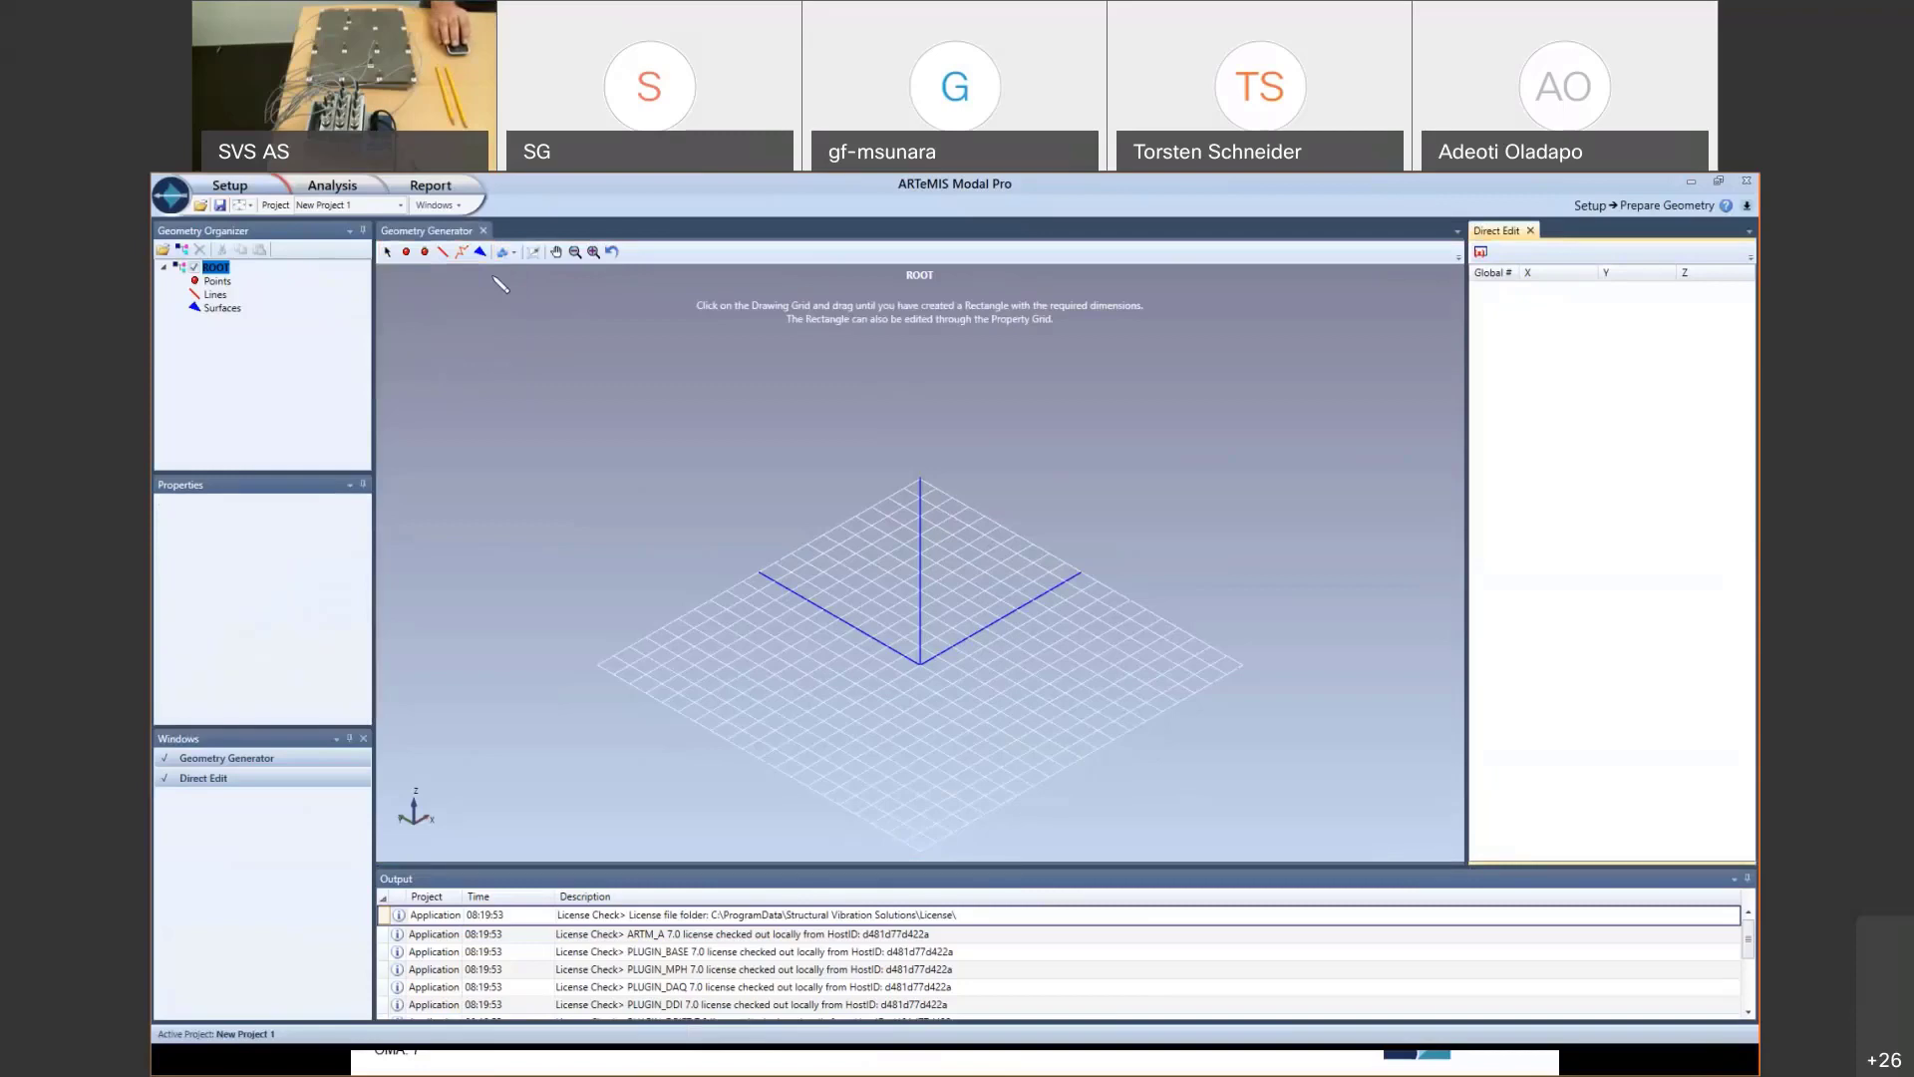
click(928, 677)
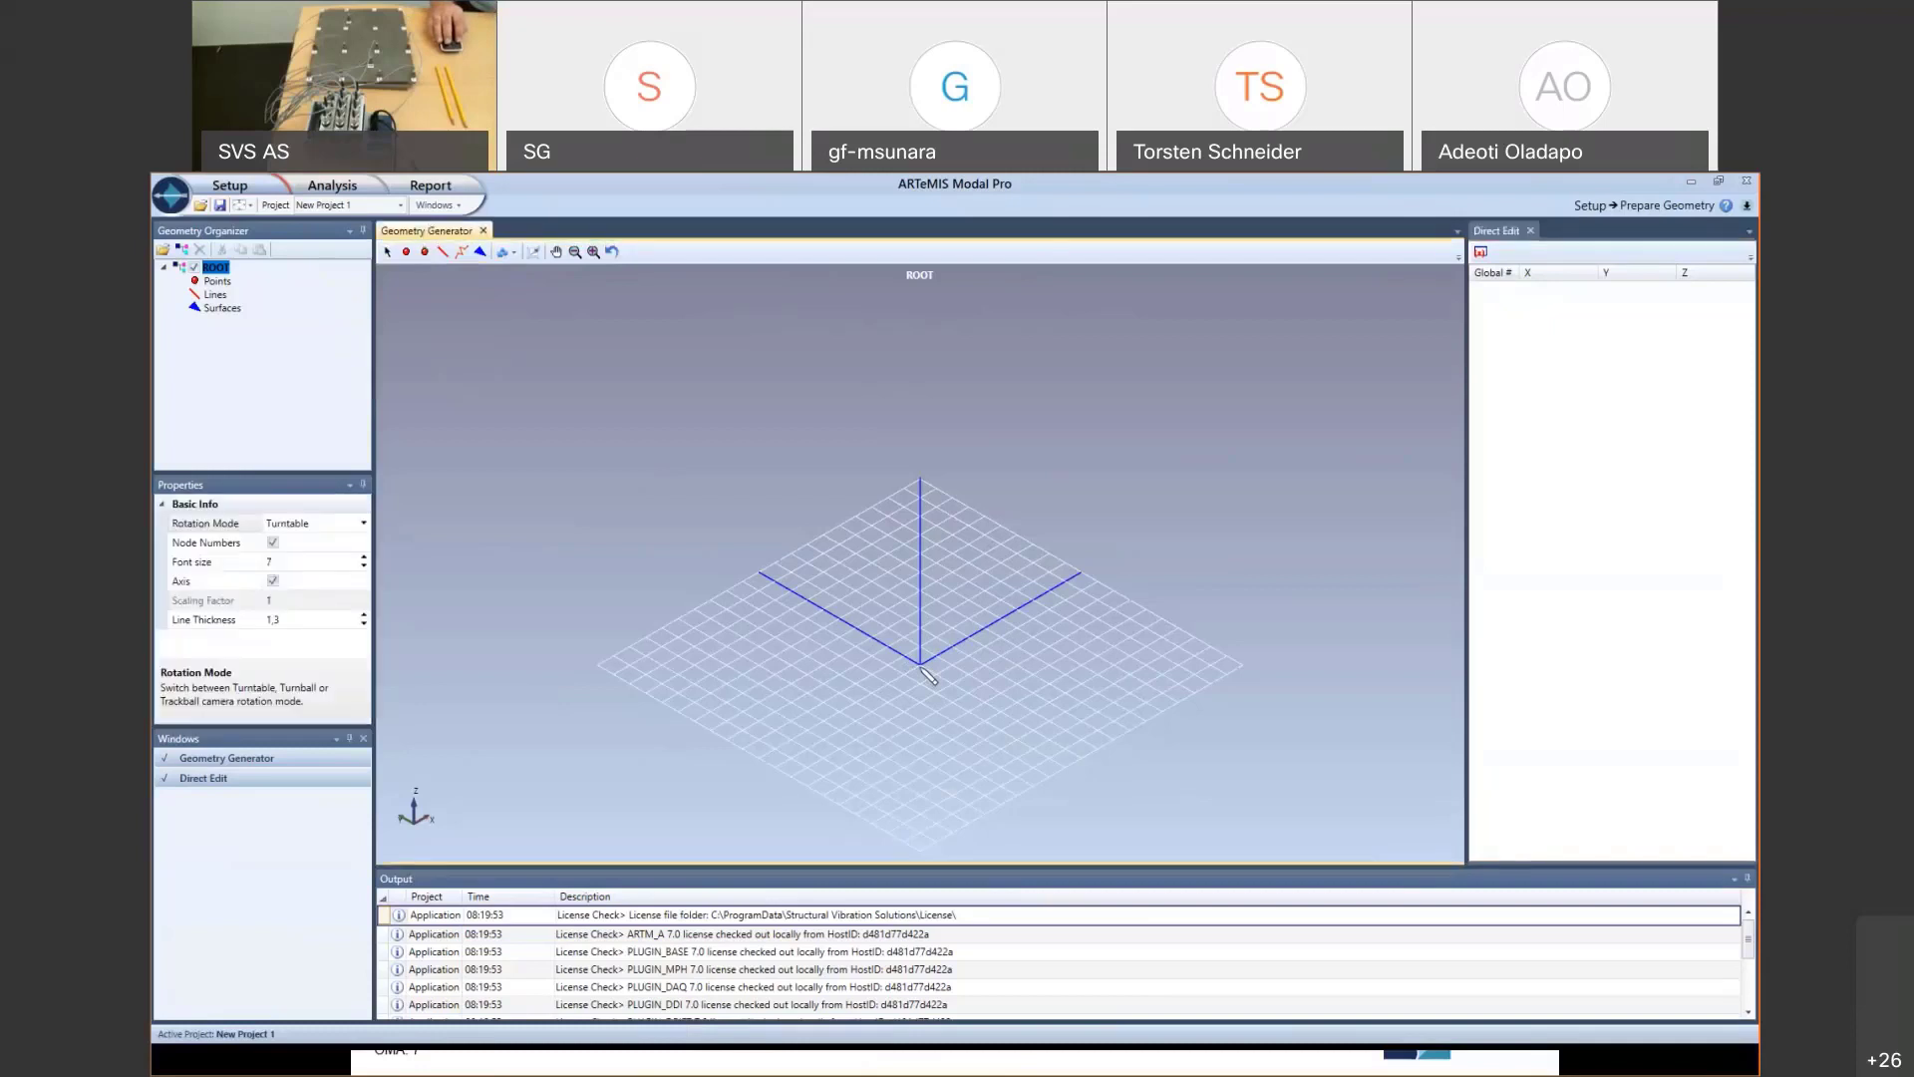
click(943, 529)
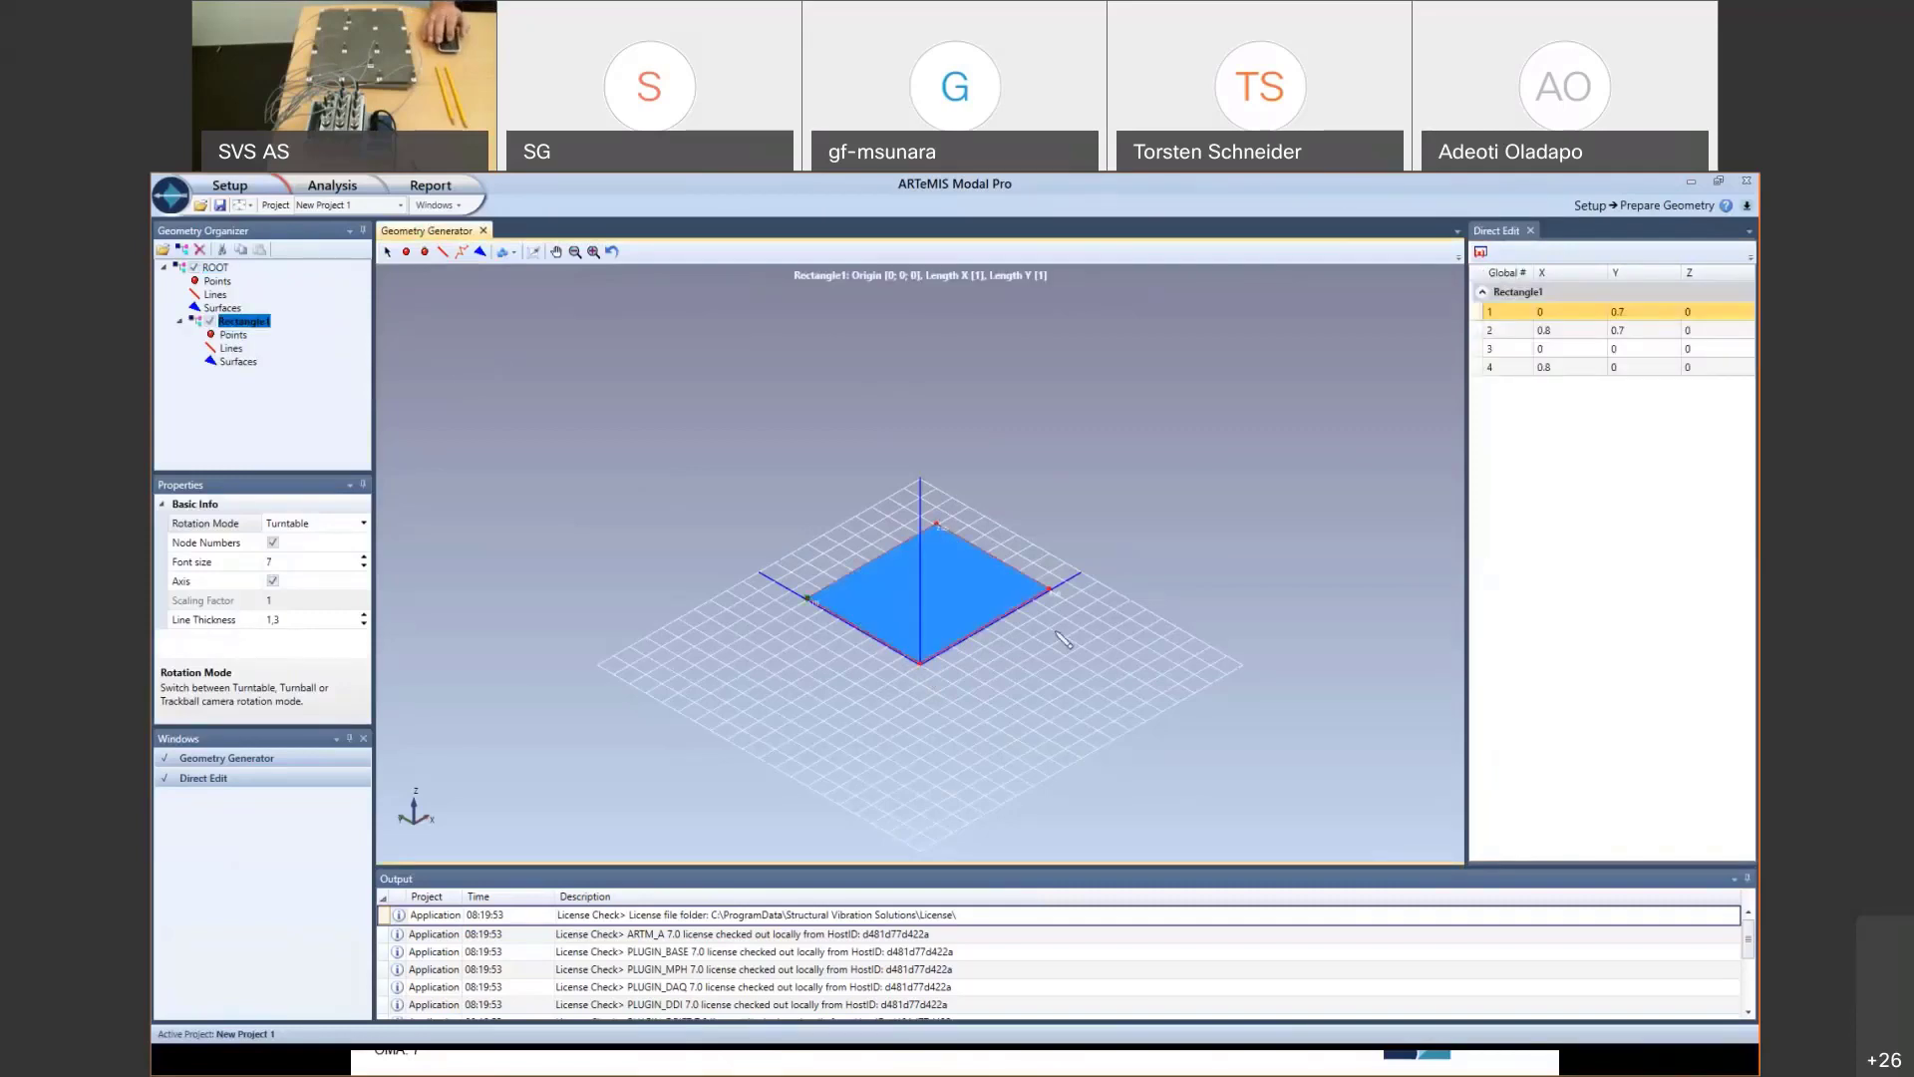
- Divide the rectangle with 3 dividers in X and 3 dividers in Y
scroll(1062, 640, up, 2)
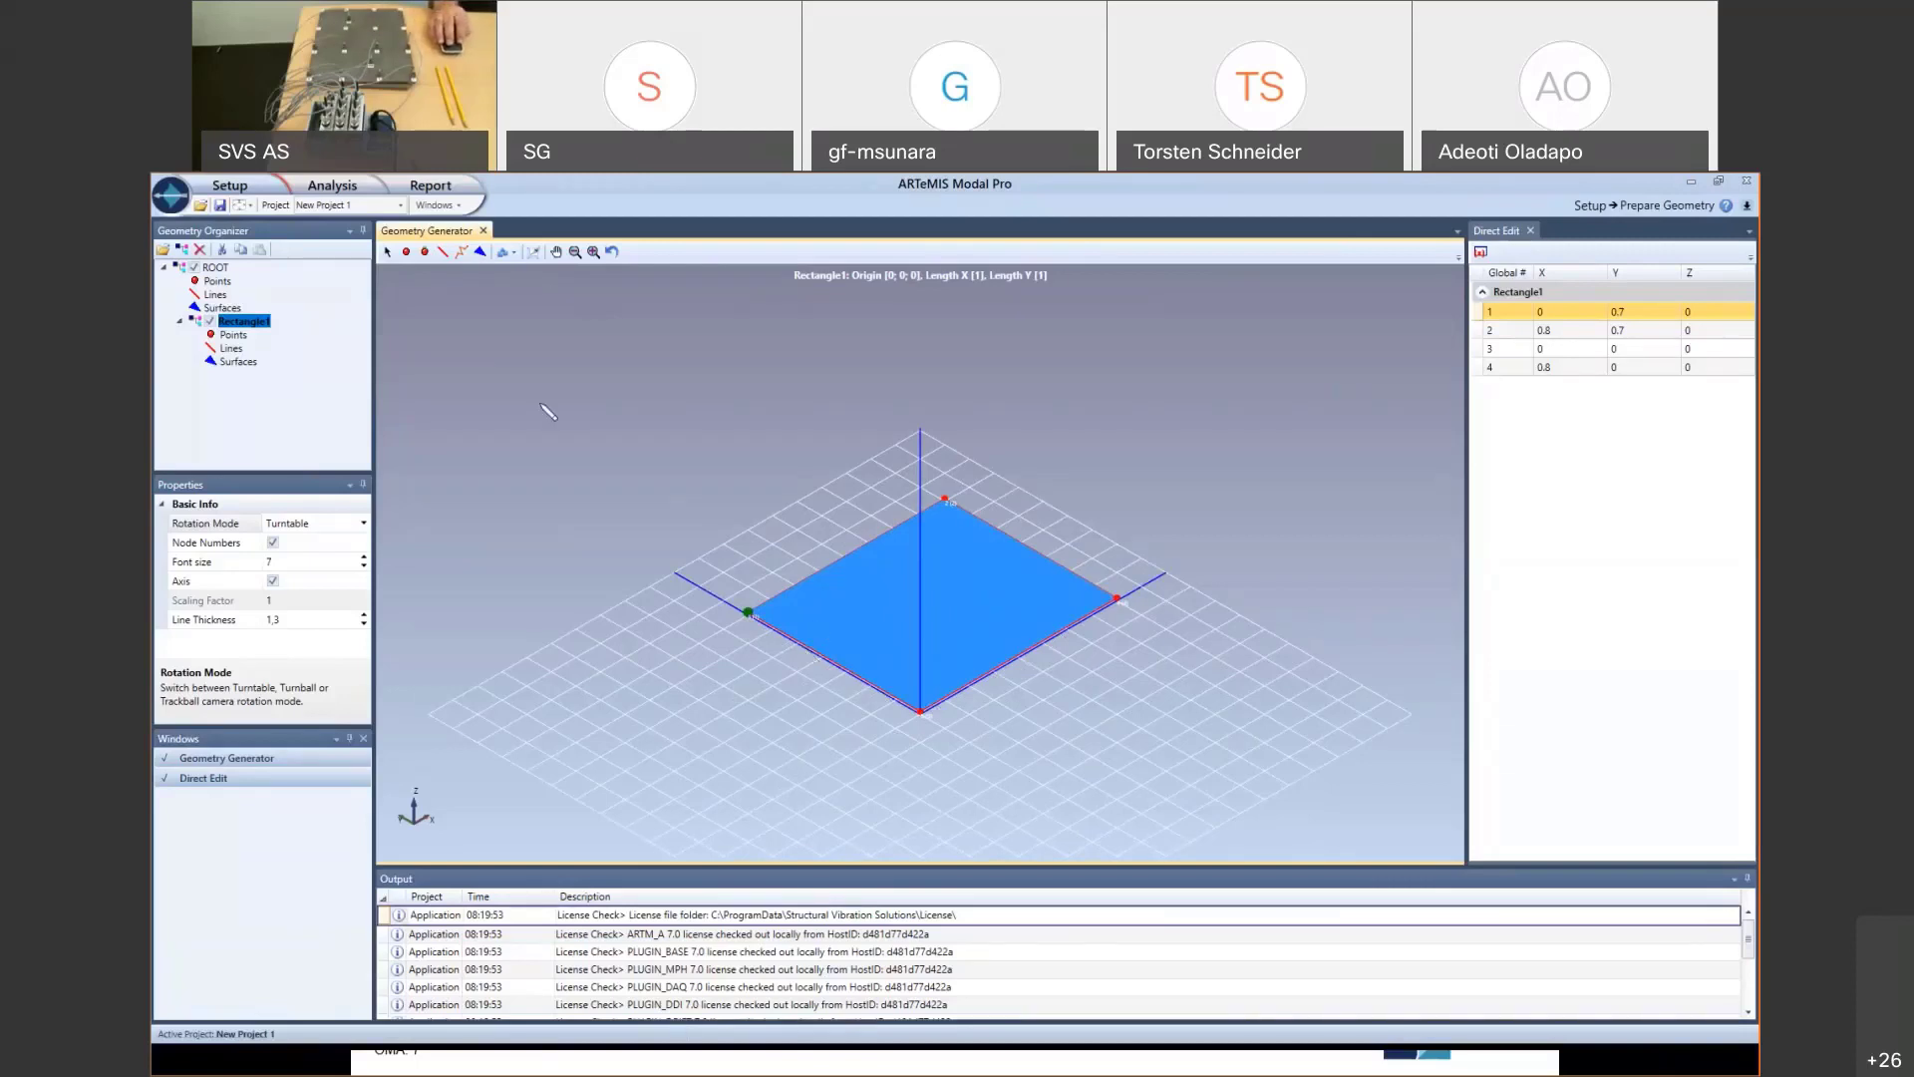
click(236, 323)
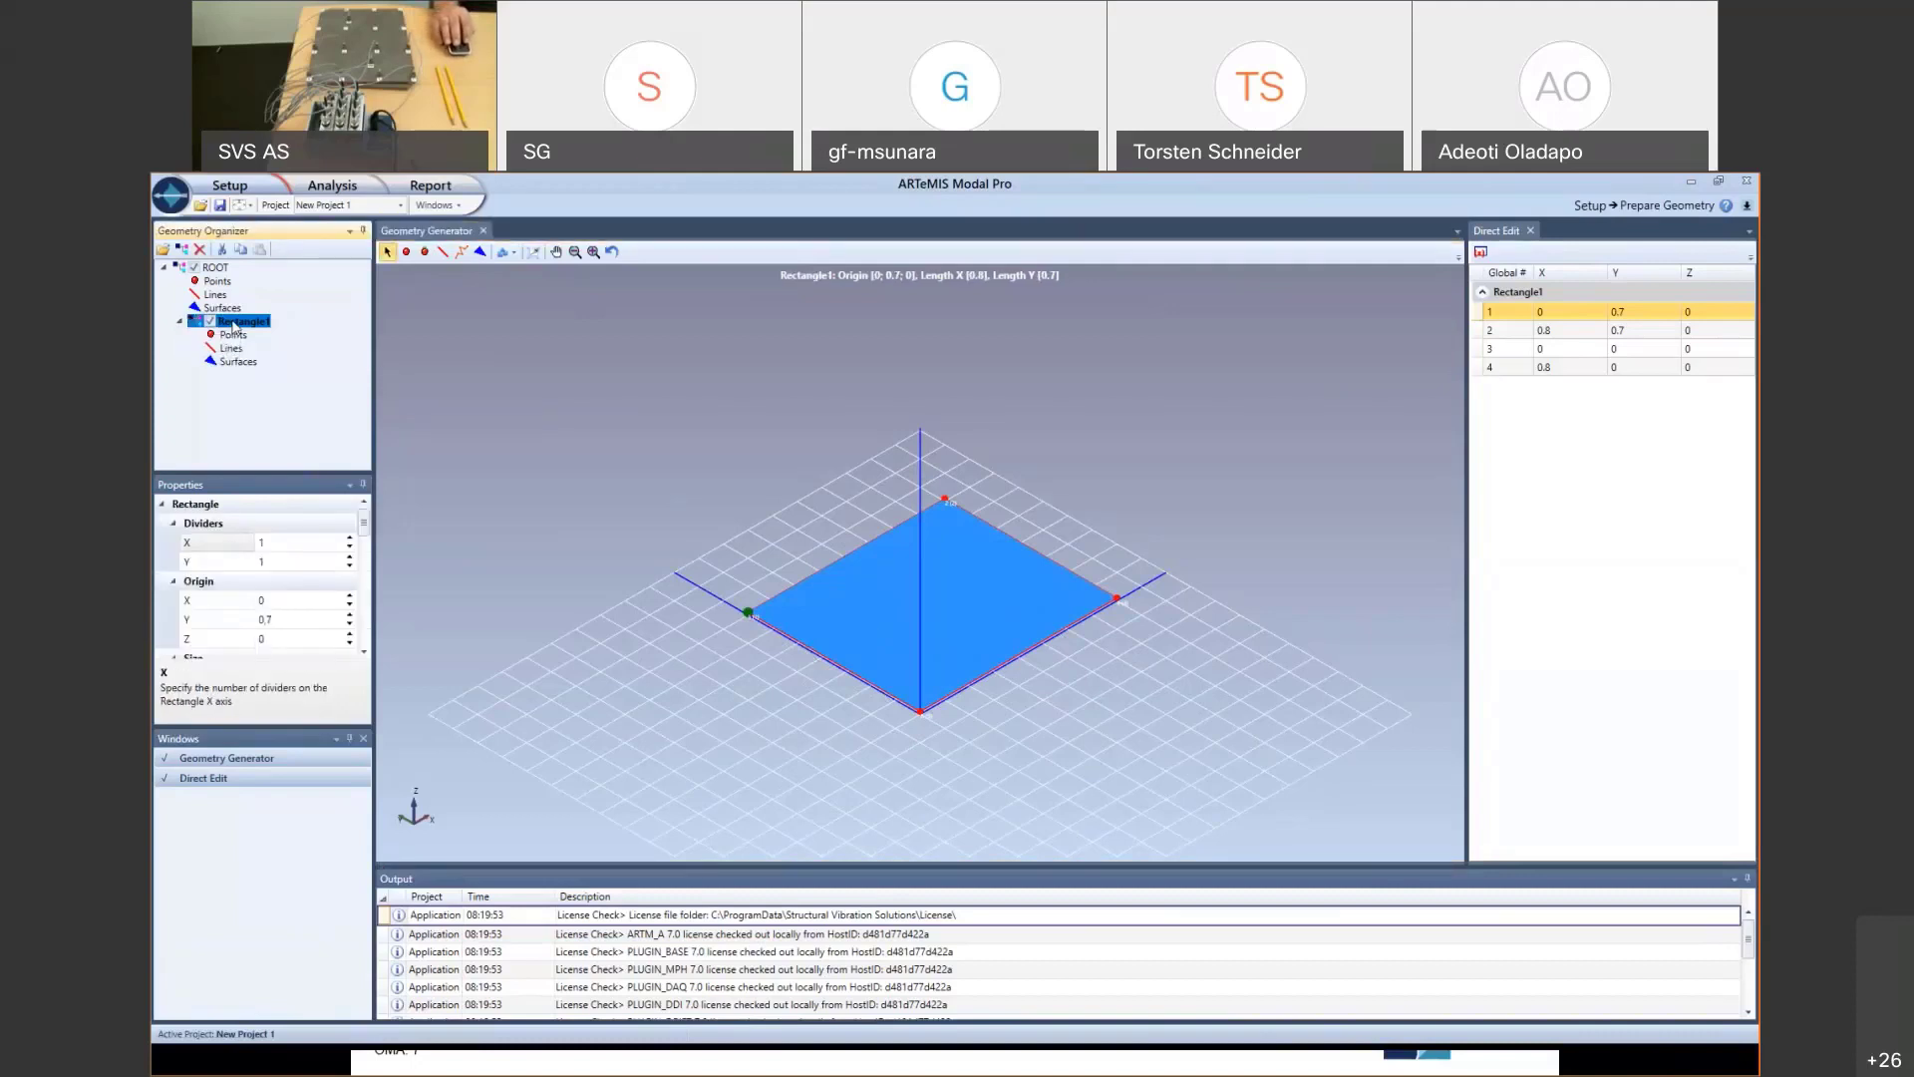
click(277, 543)
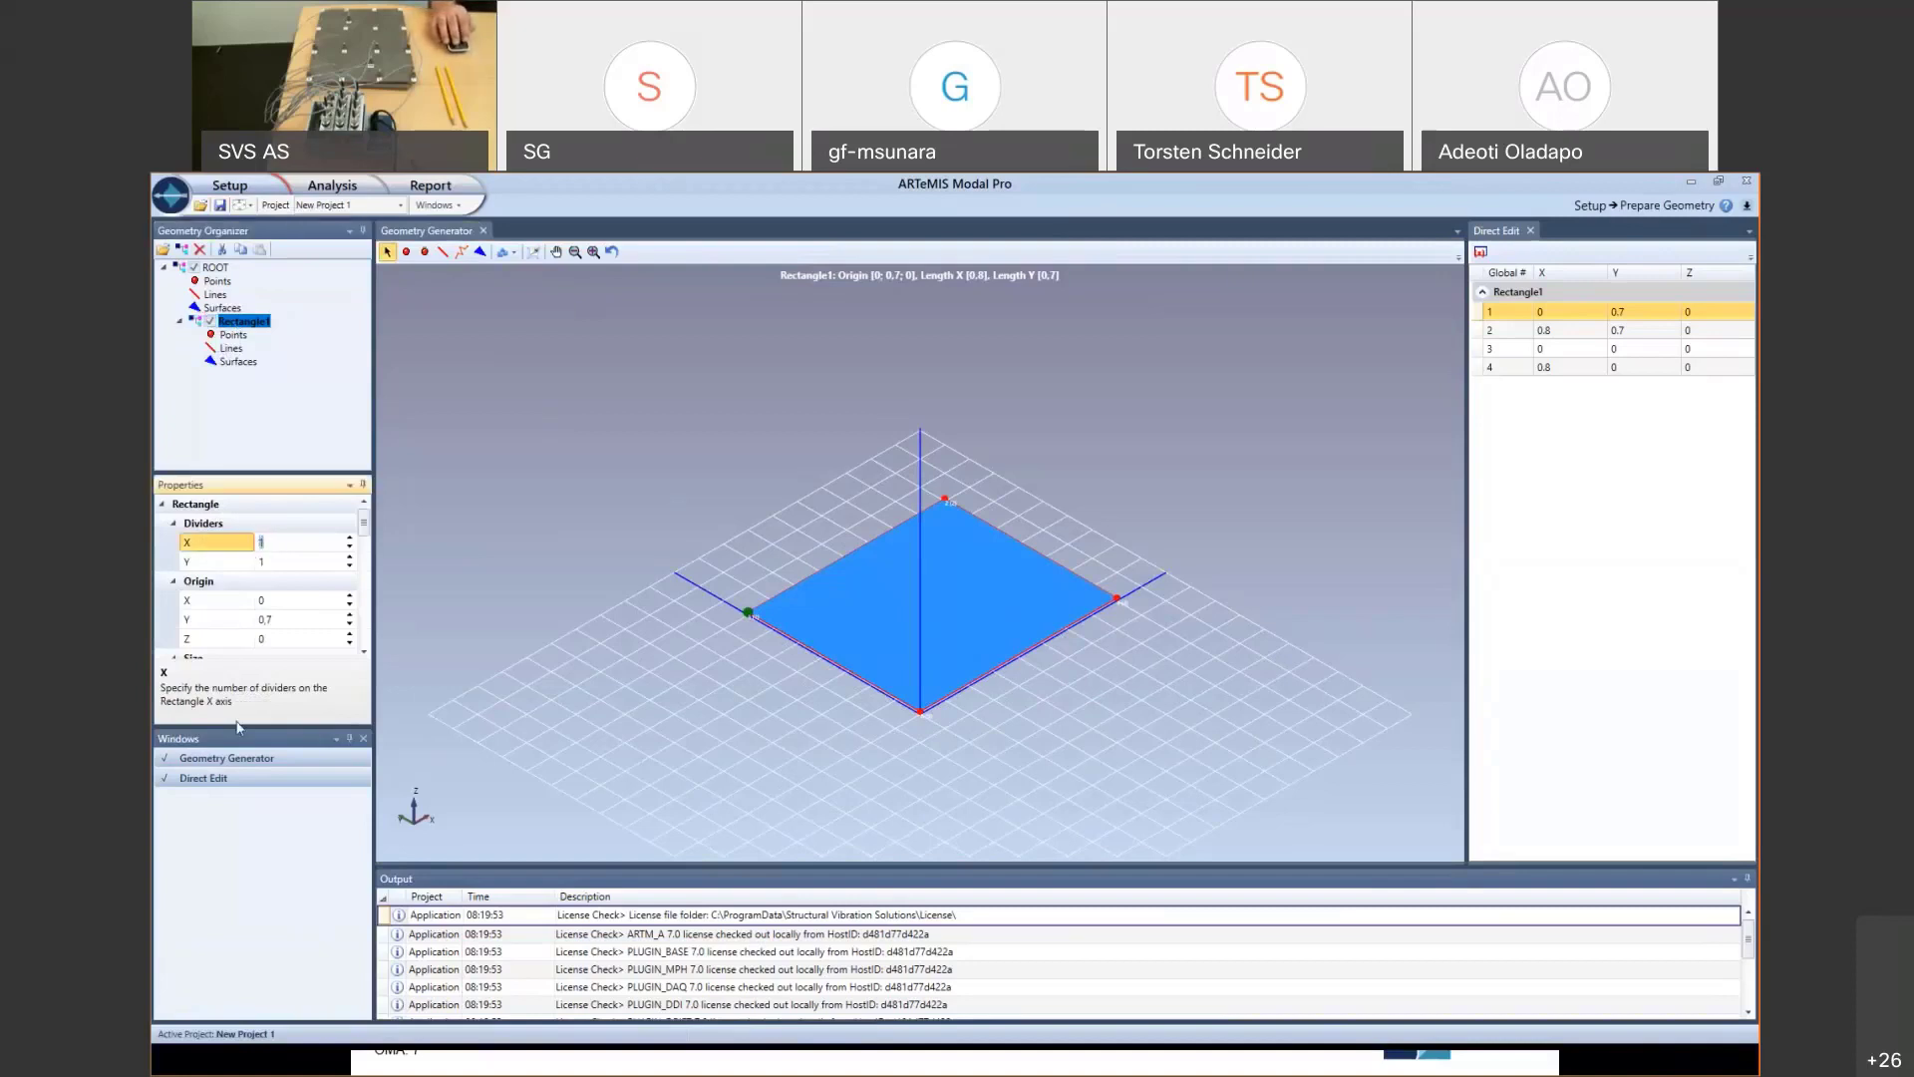
text(3)
click(270, 562)
text(3)
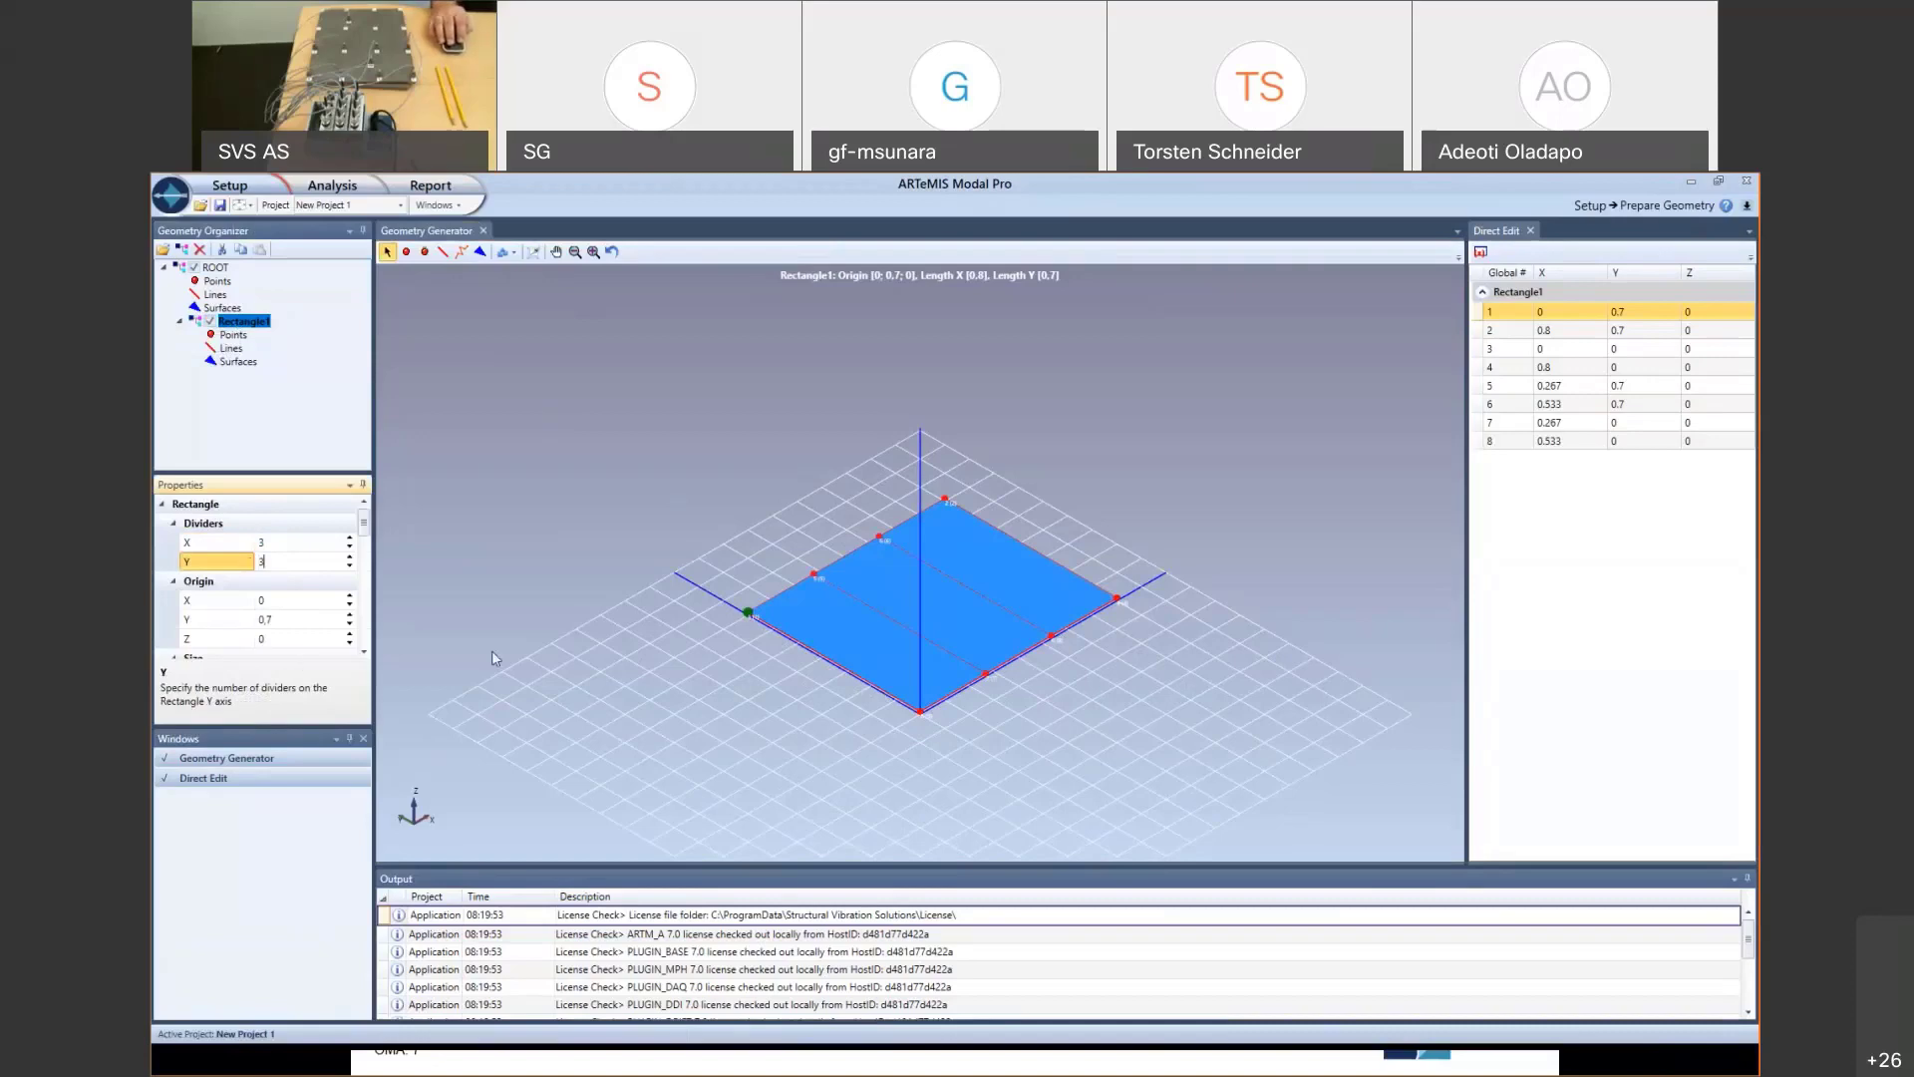
click(513, 654)
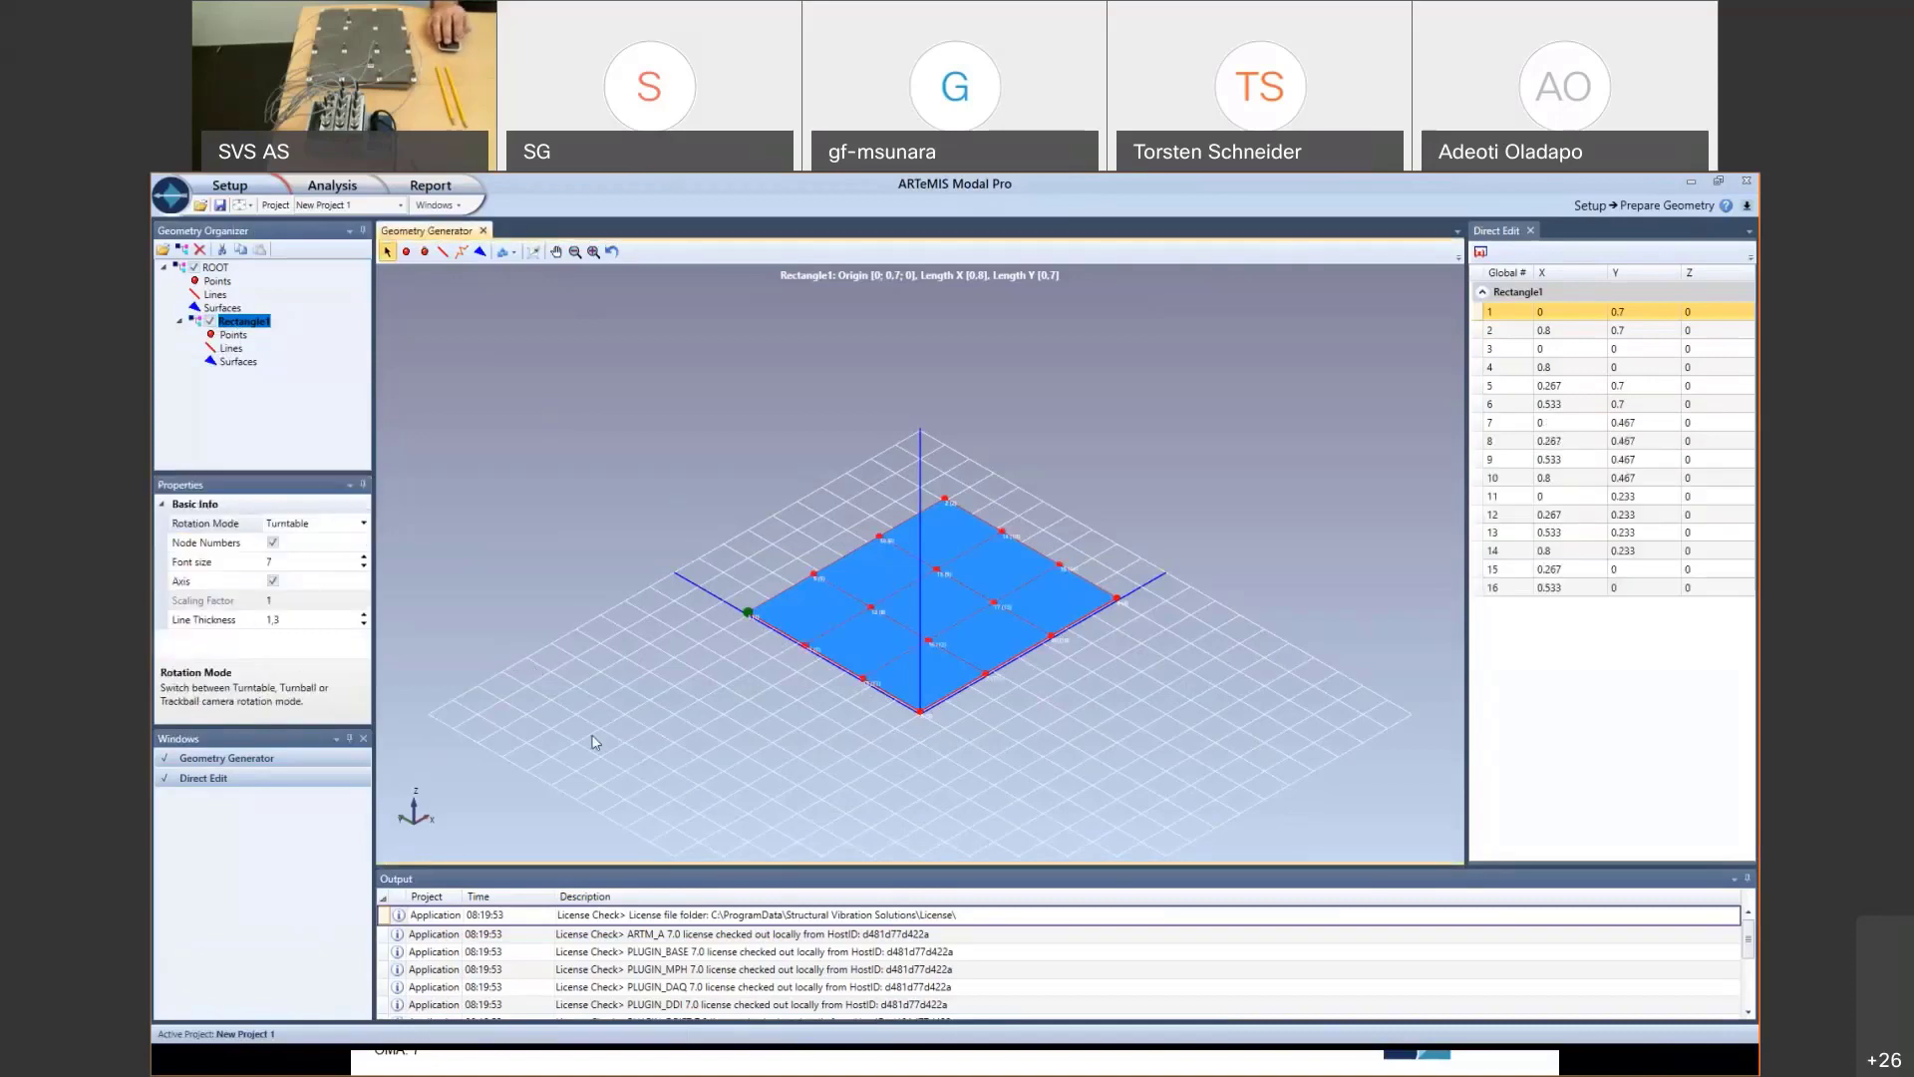
- Add two points inside the rectangle, at X 0.1, Y 0.3 and at X 0.6, Y 0.4
scroll(738, 785, up, 2)
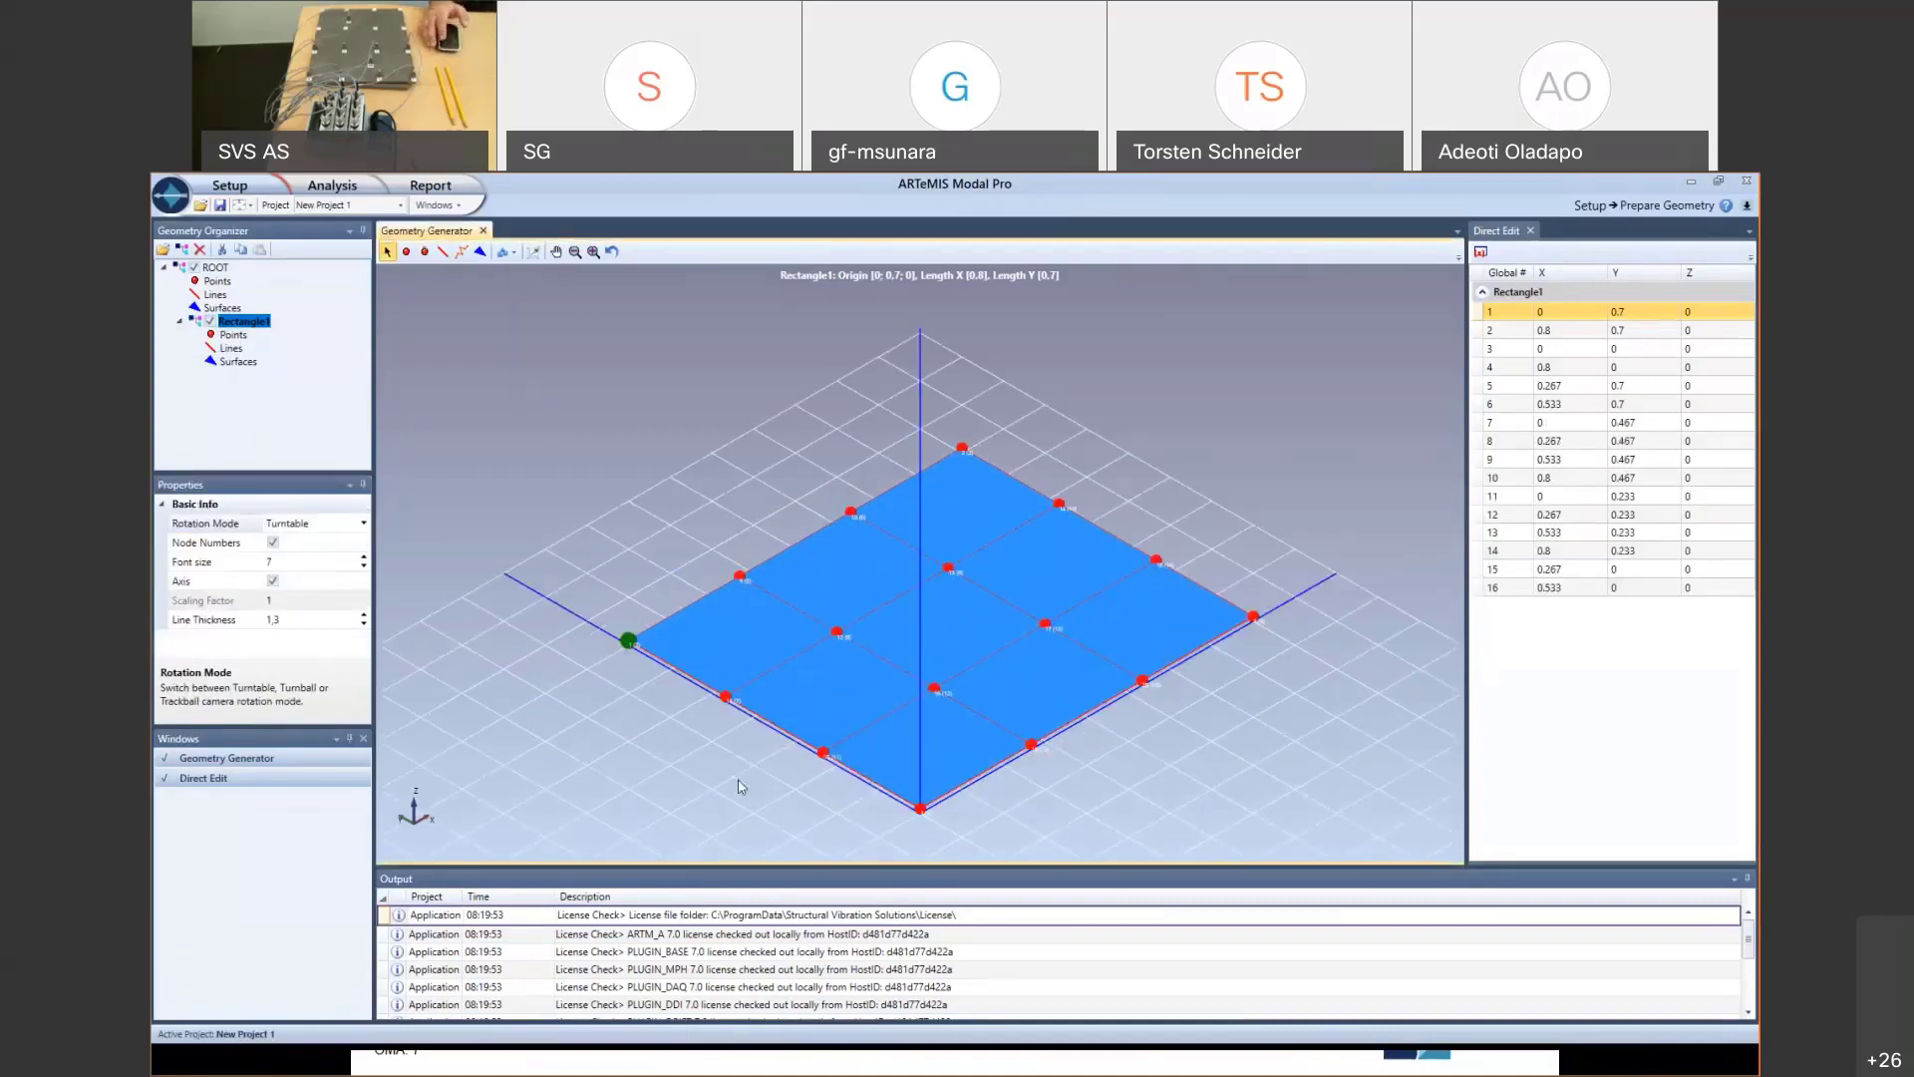
click(406, 251)
click(587, 521)
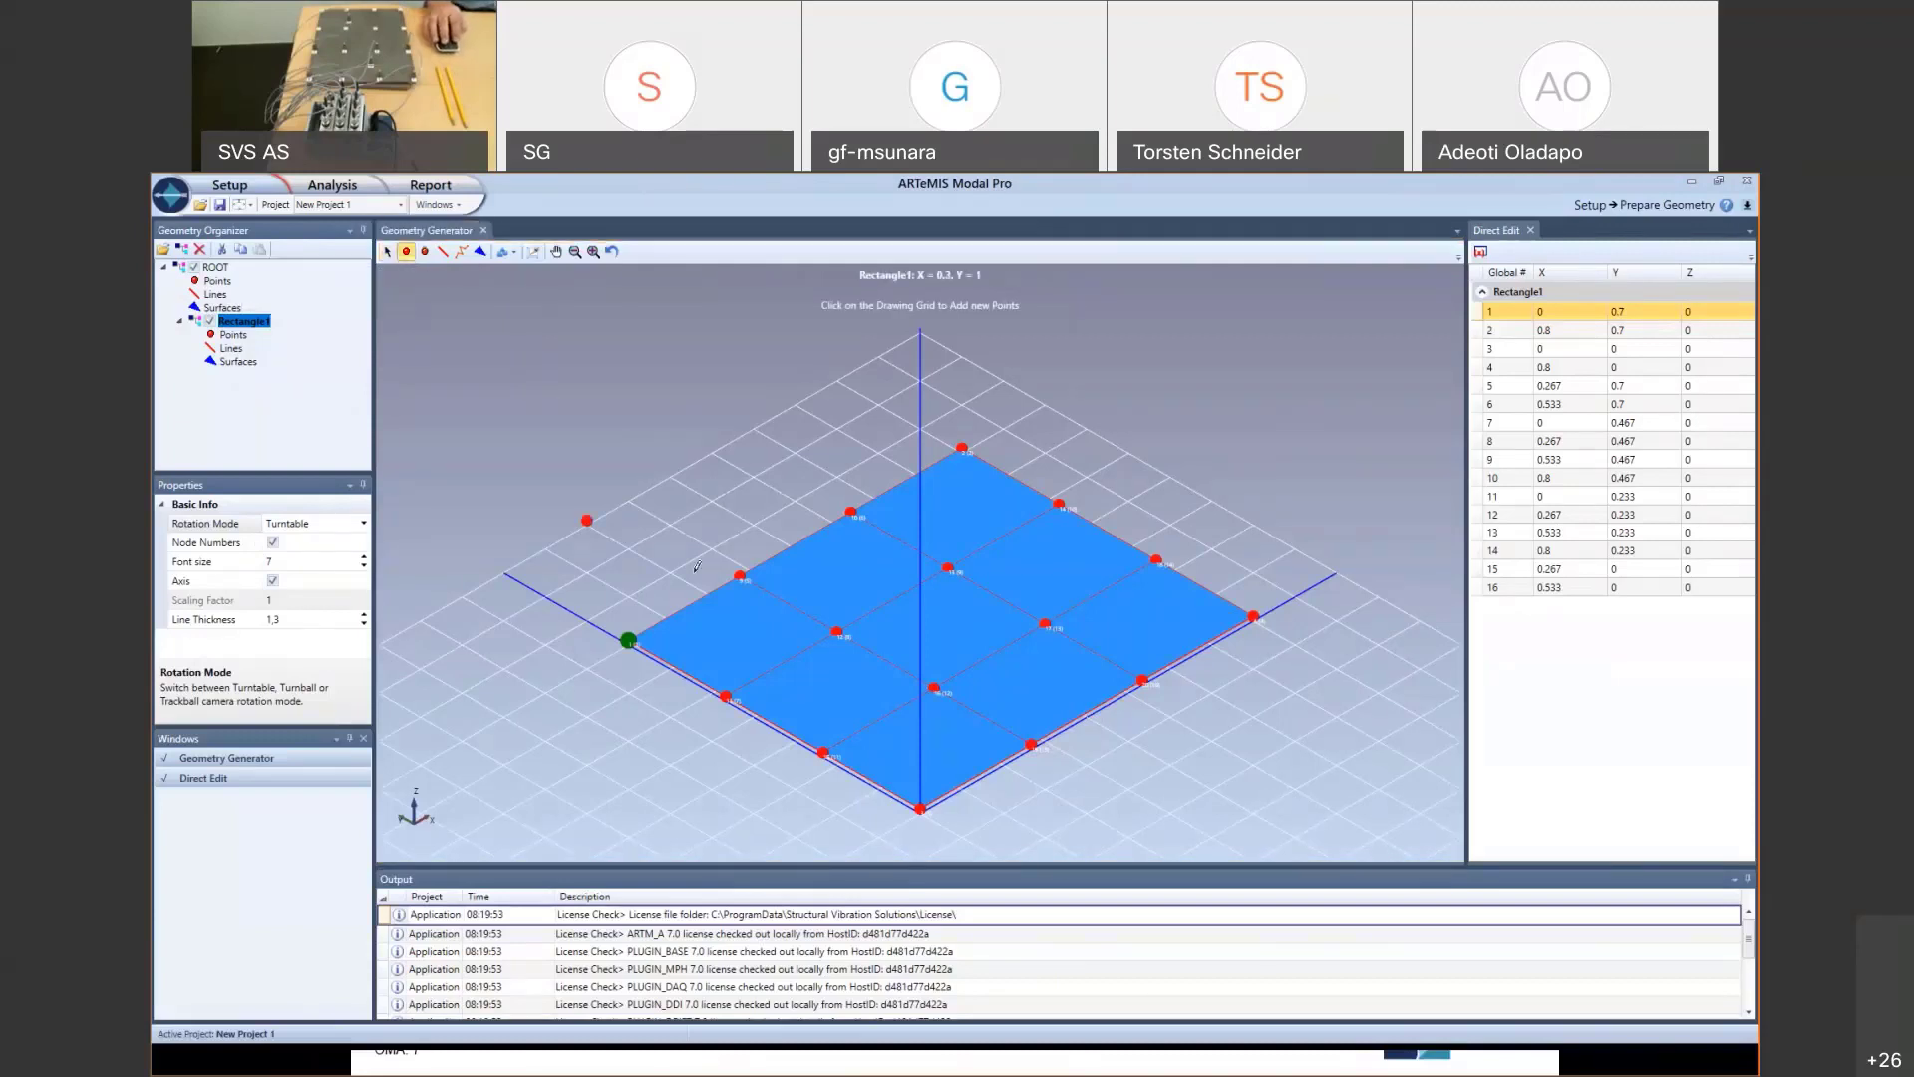
click(824, 698)
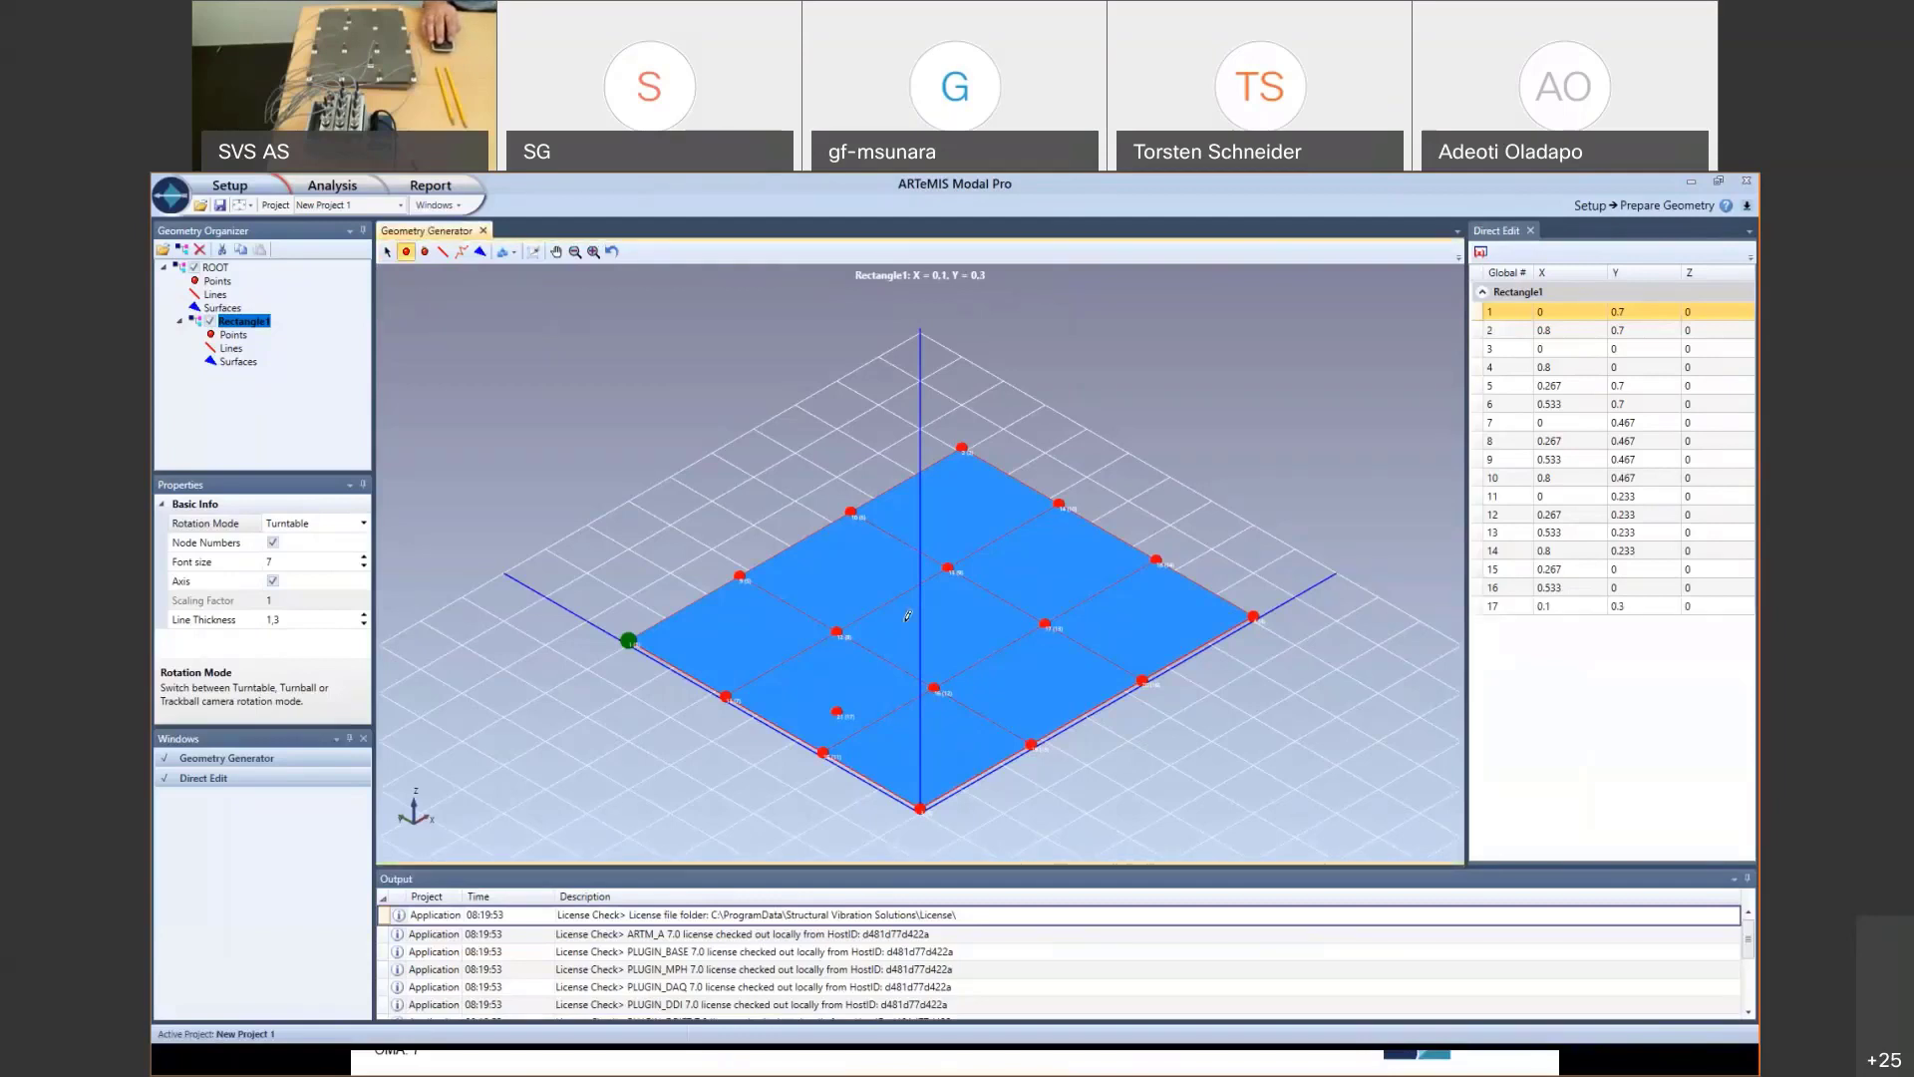
click(998, 550)
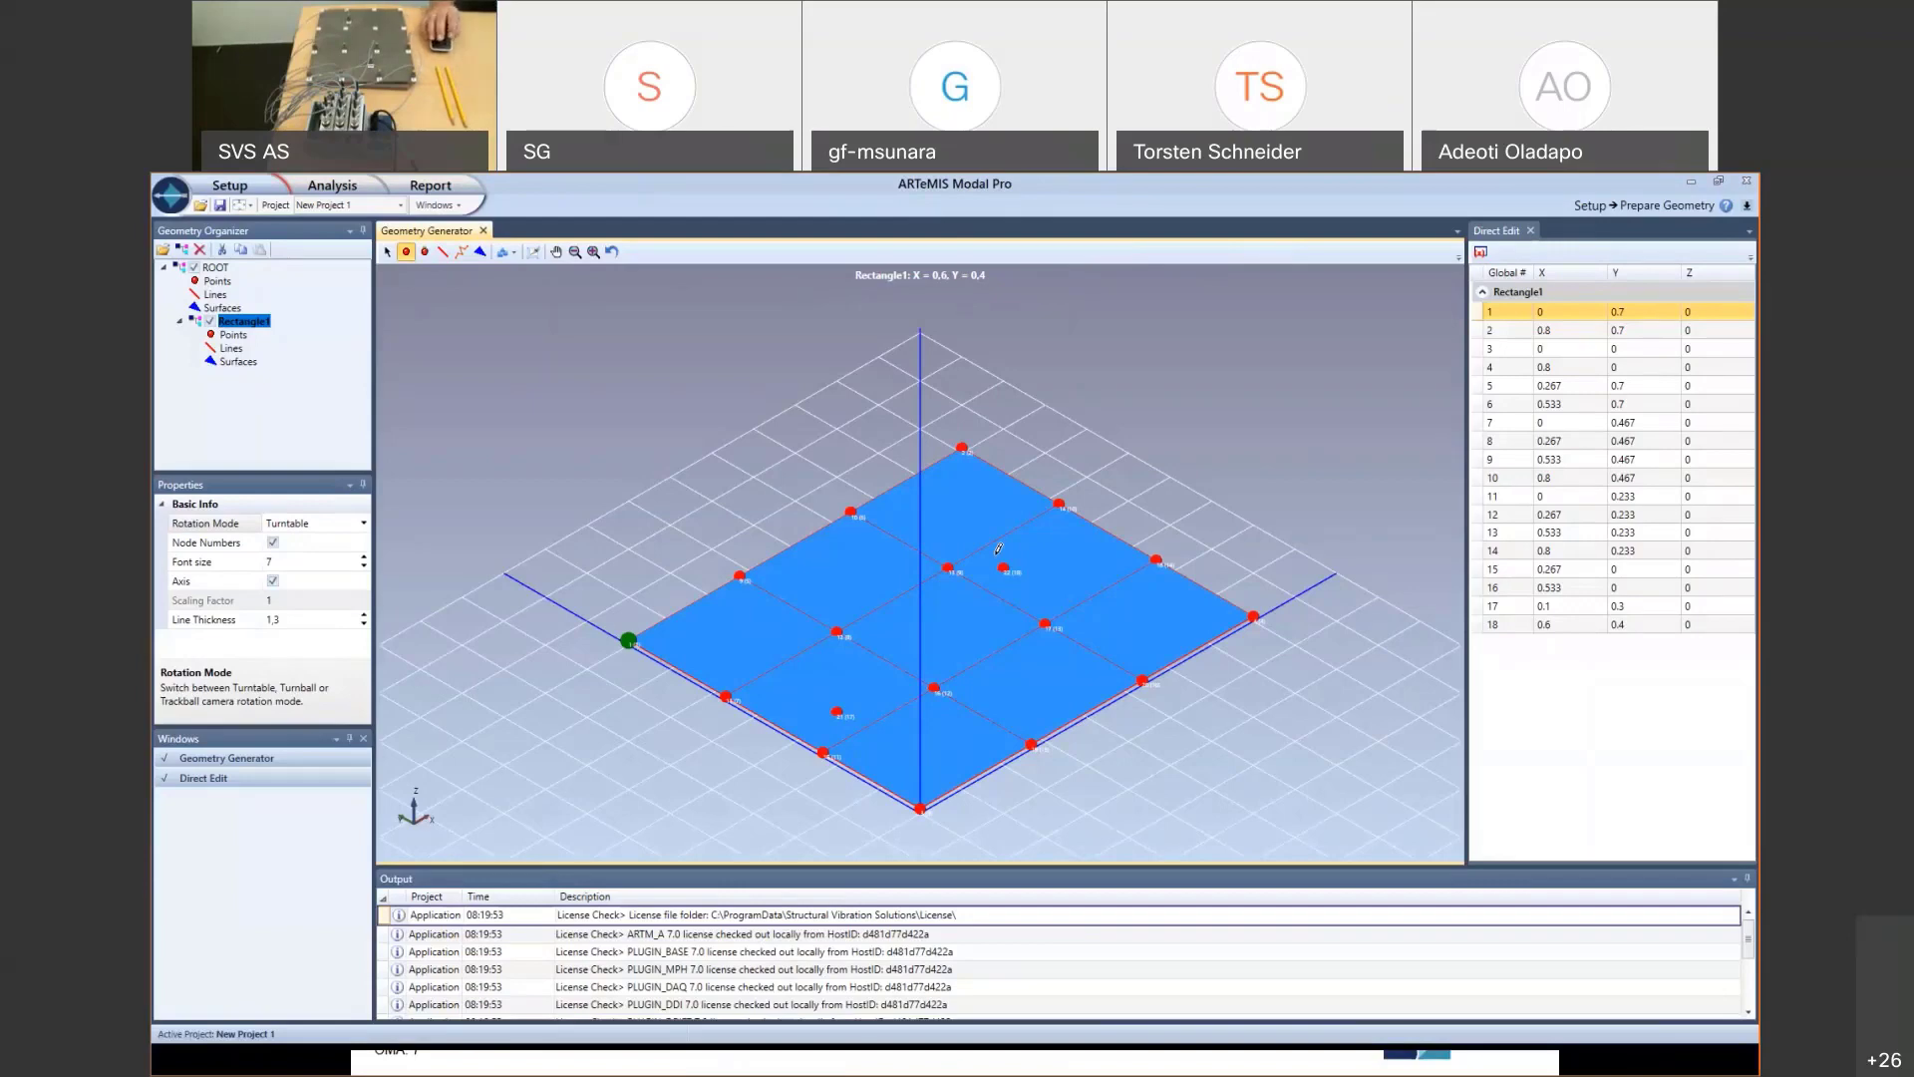
key(Escape)
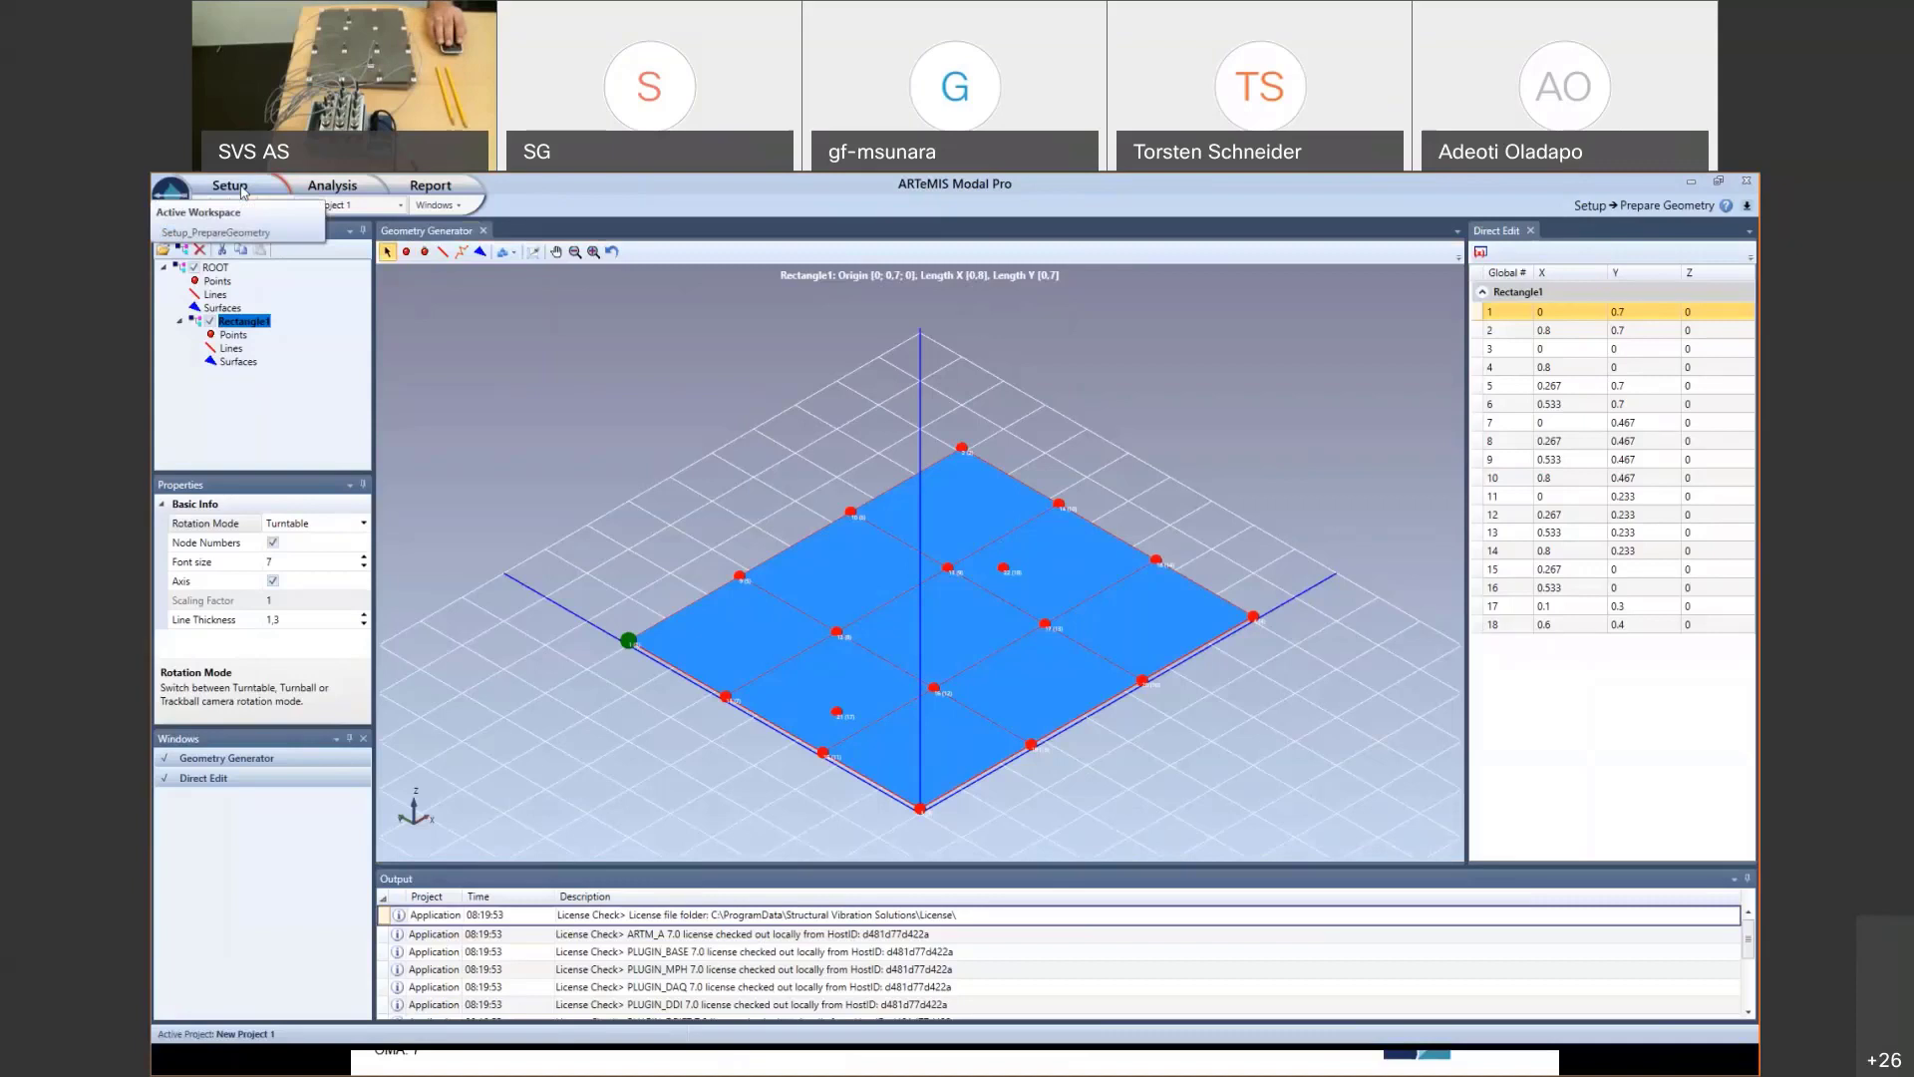
- Open the Assign DOF Information workspace and add a test setup with ten channels to the measurement project
click(240, 188)
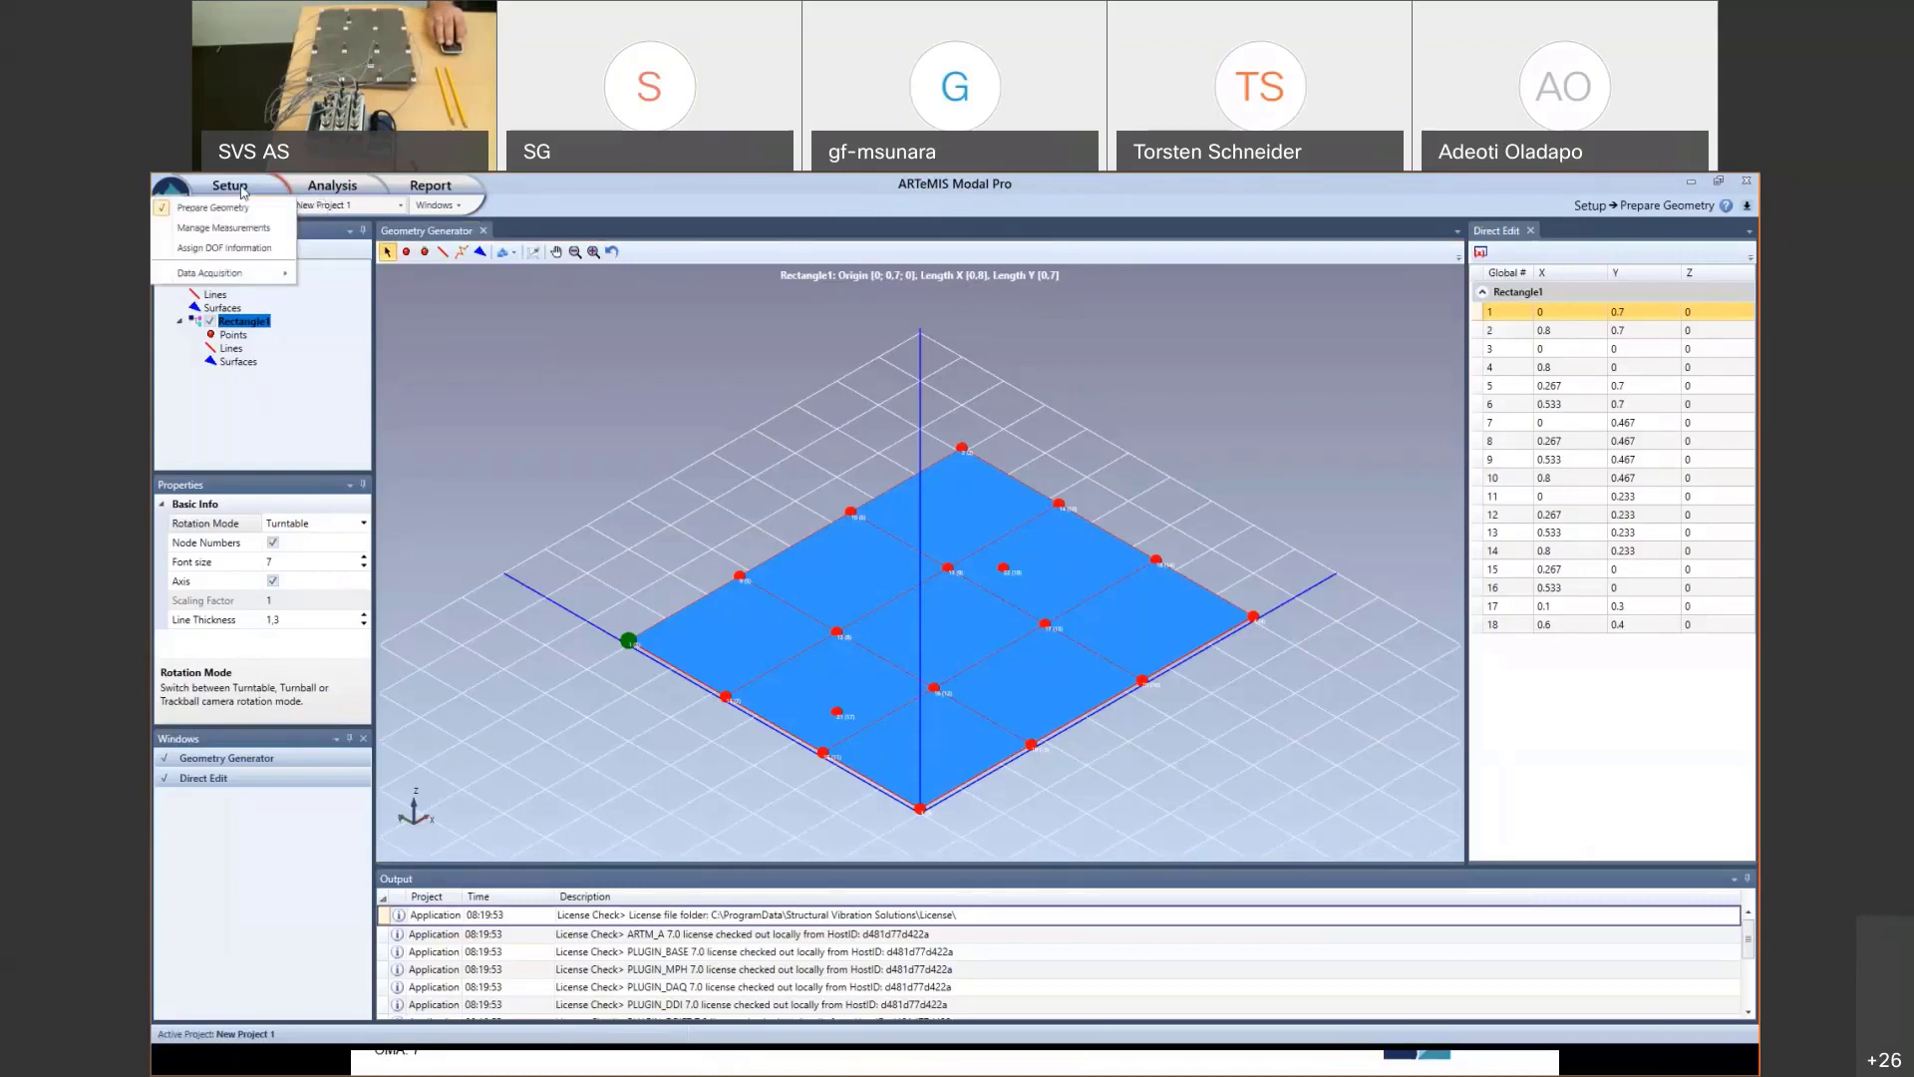
click(229, 248)
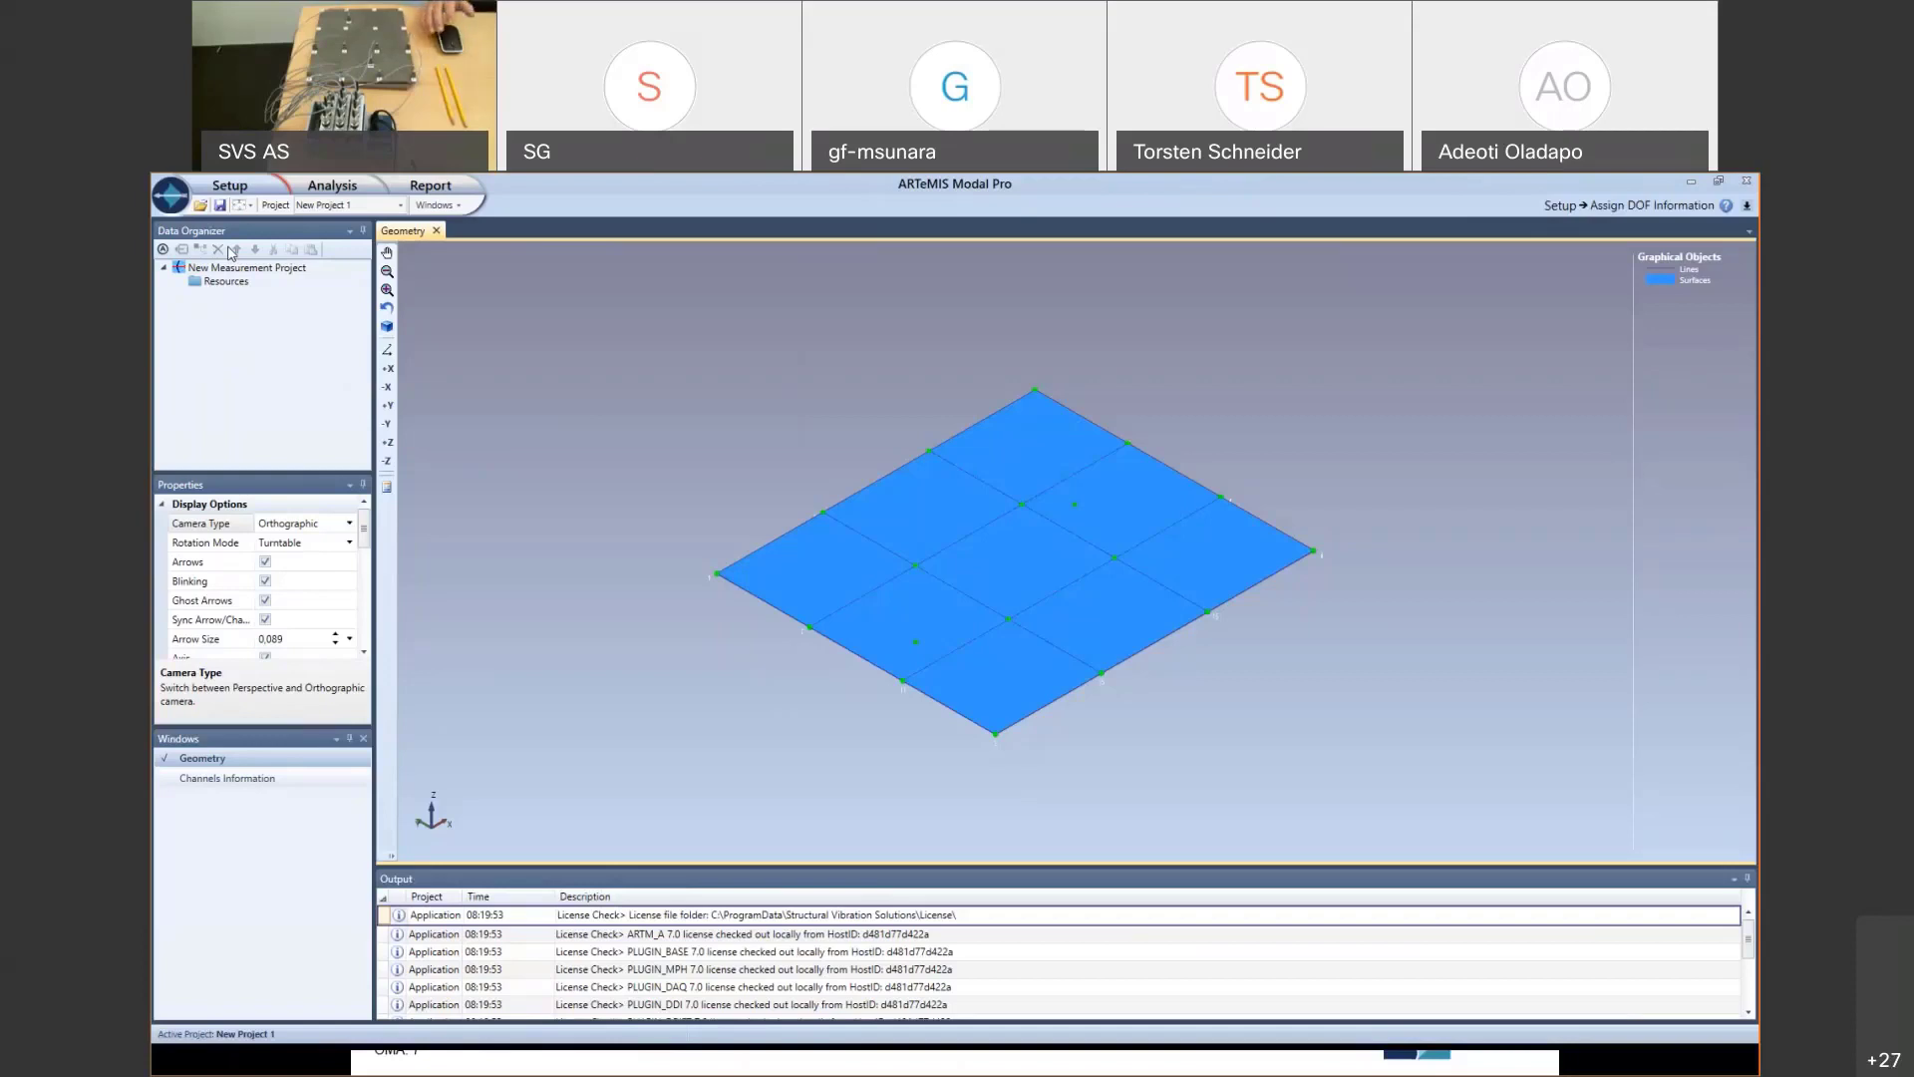
click(223, 270)
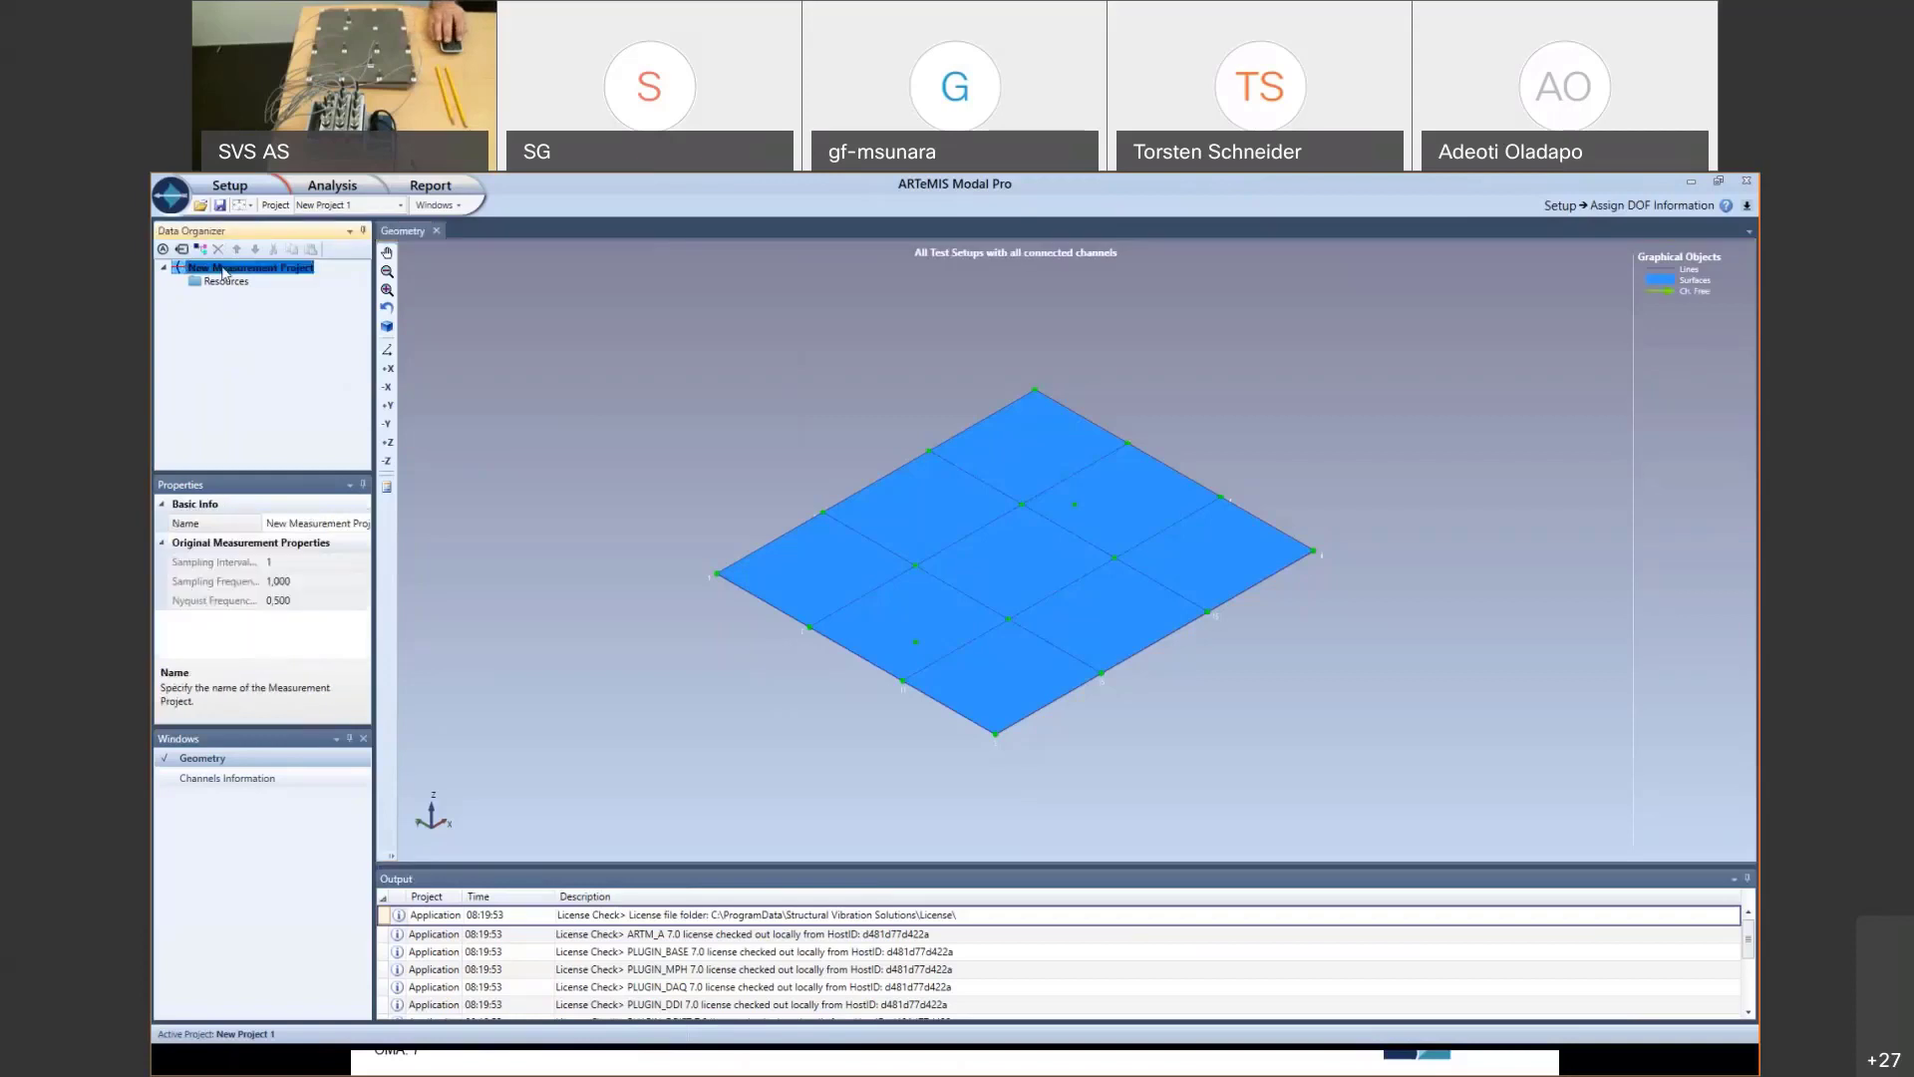
click(201, 248)
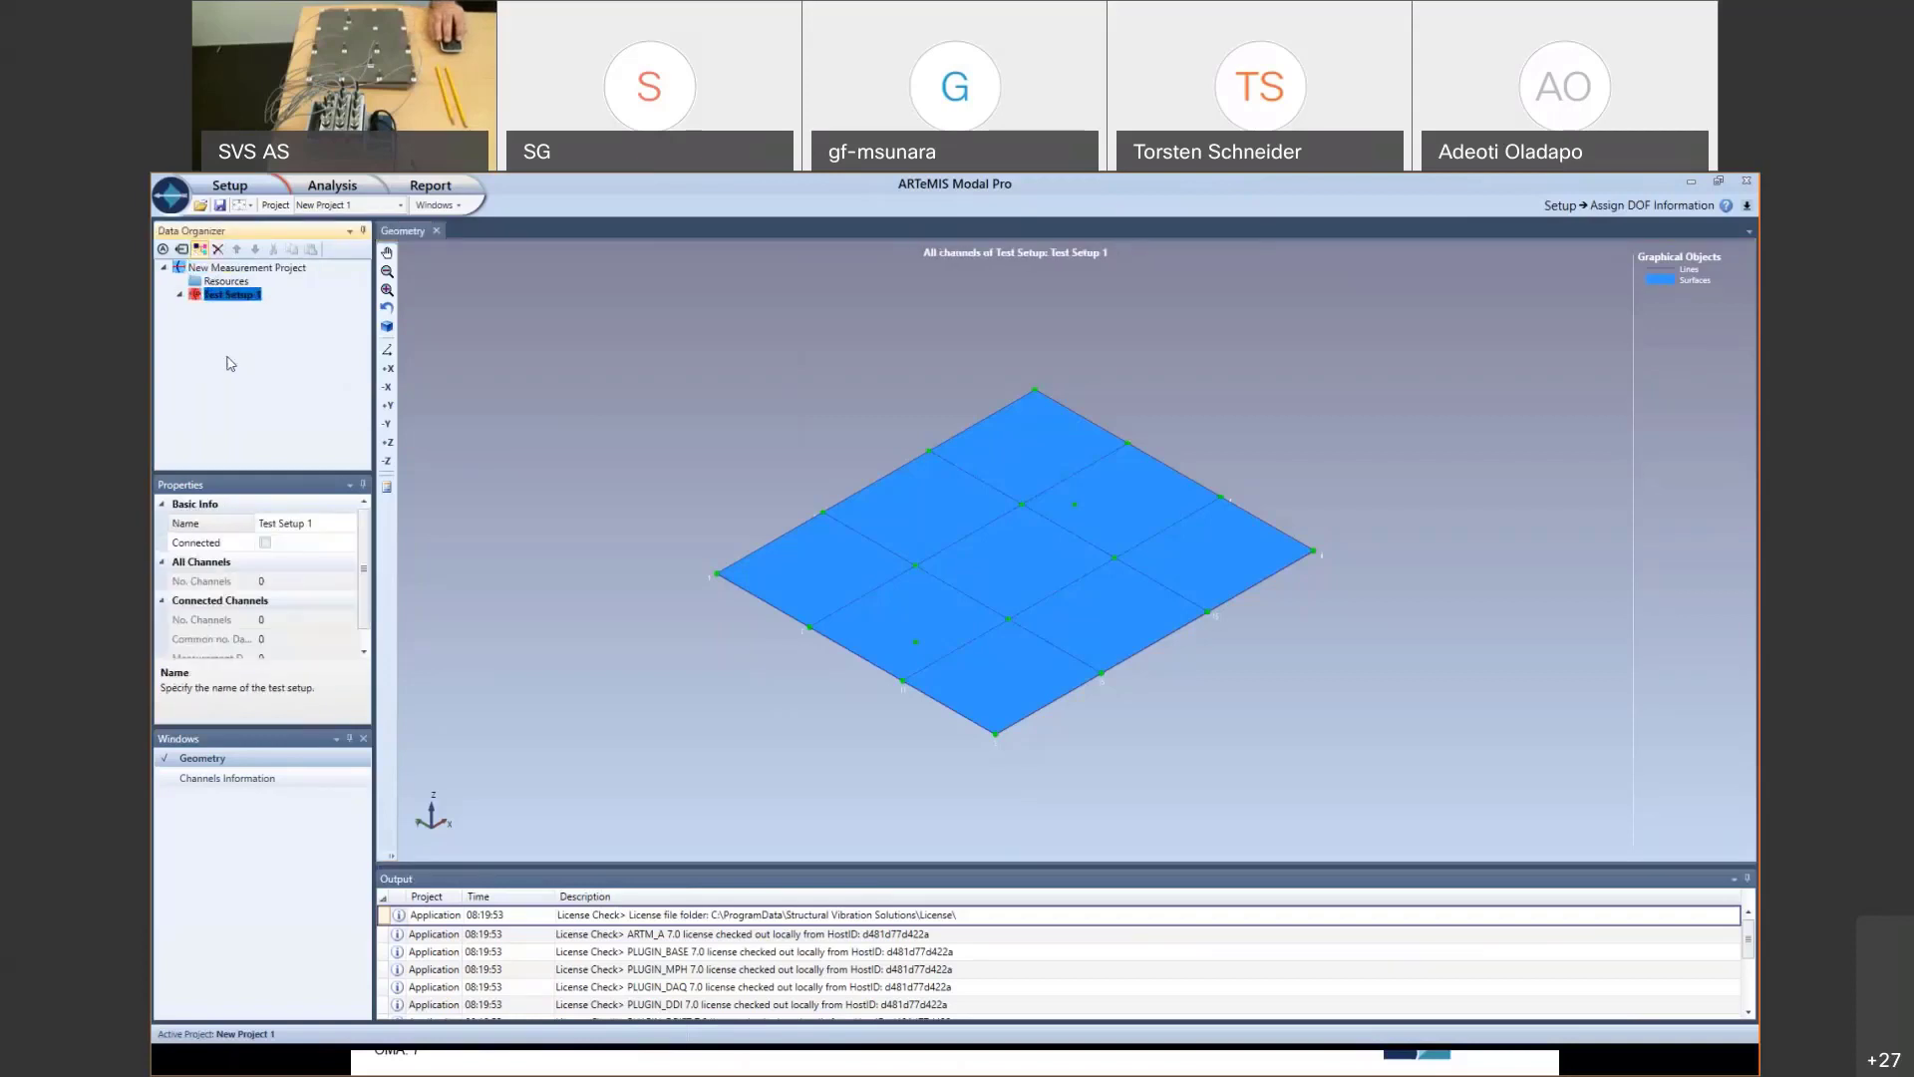
click(200, 251)
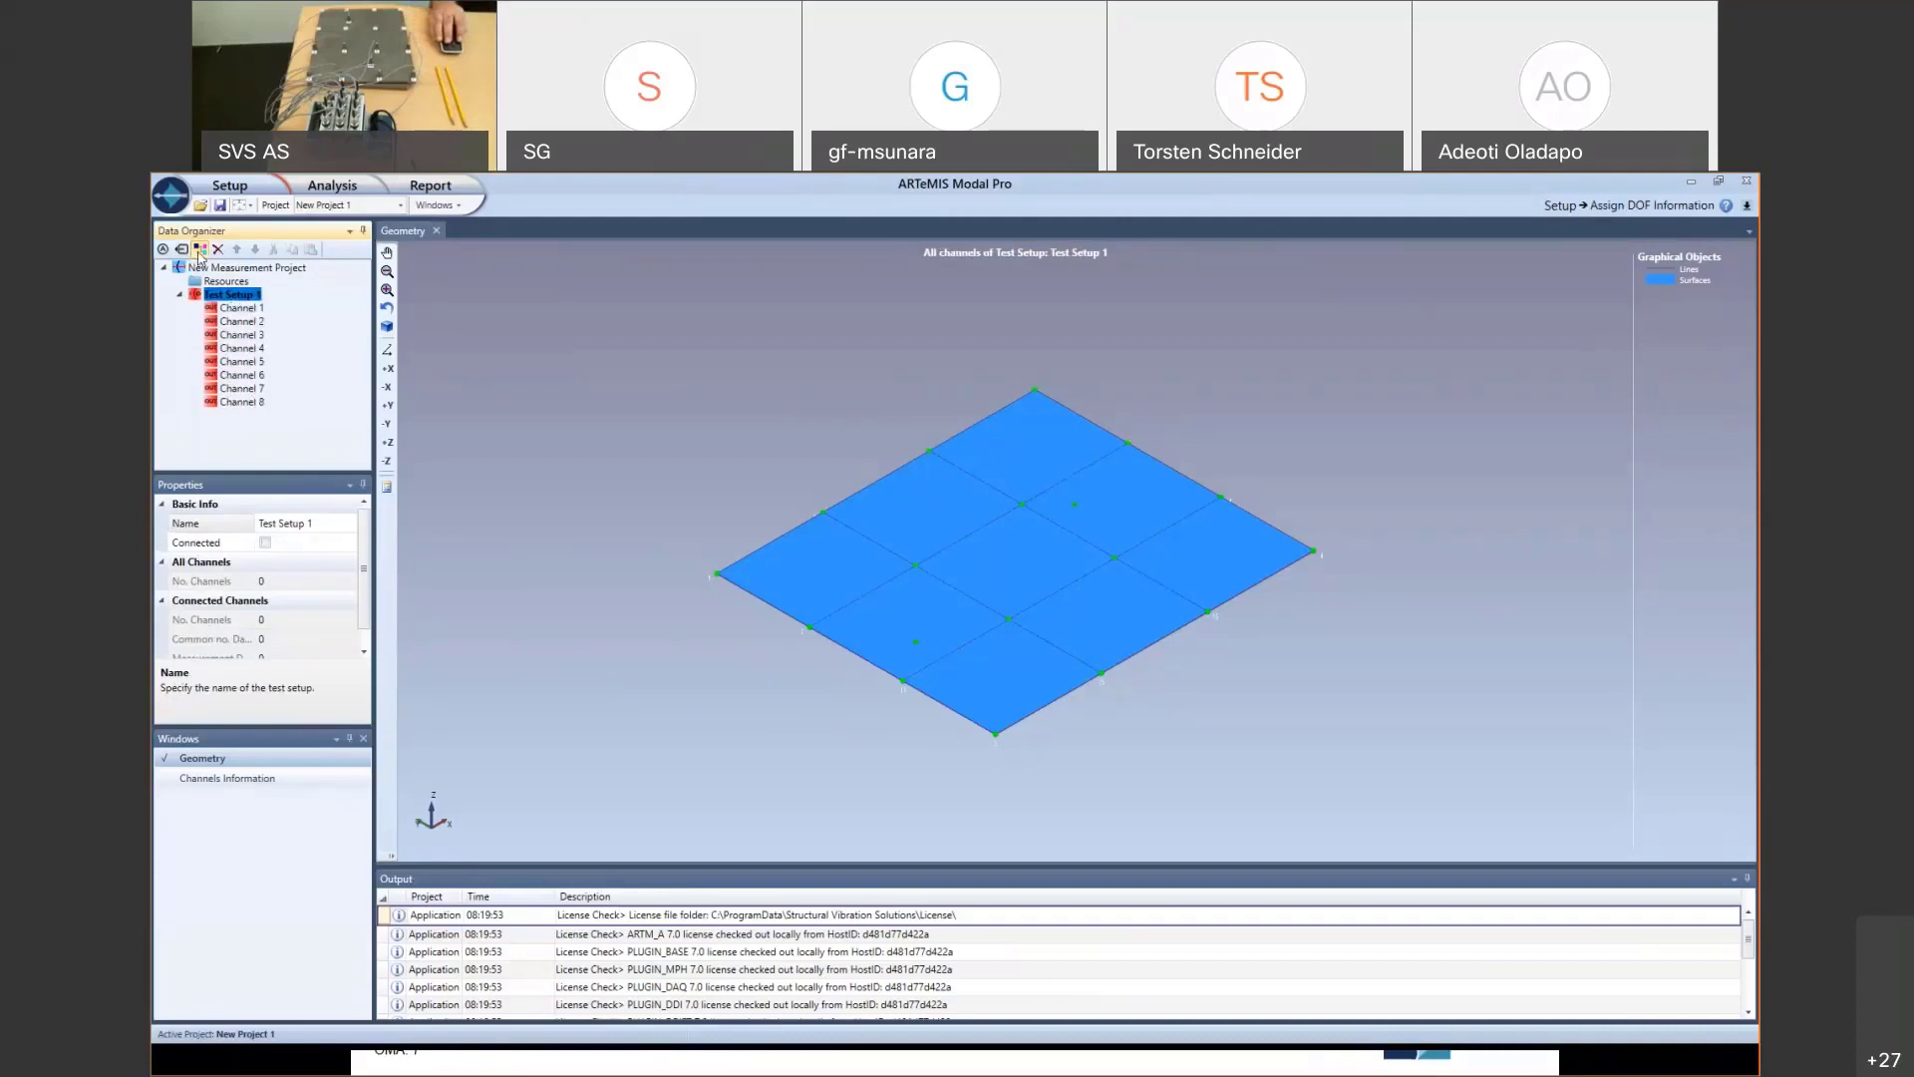
click(200, 250)
click(199, 250)
- Assign Channel 1 to the added interior point at X 0.1, Y 0.3 and Channel 2 to the one at X 0.6, Y 0.4, both pointing upward
click(237, 308)
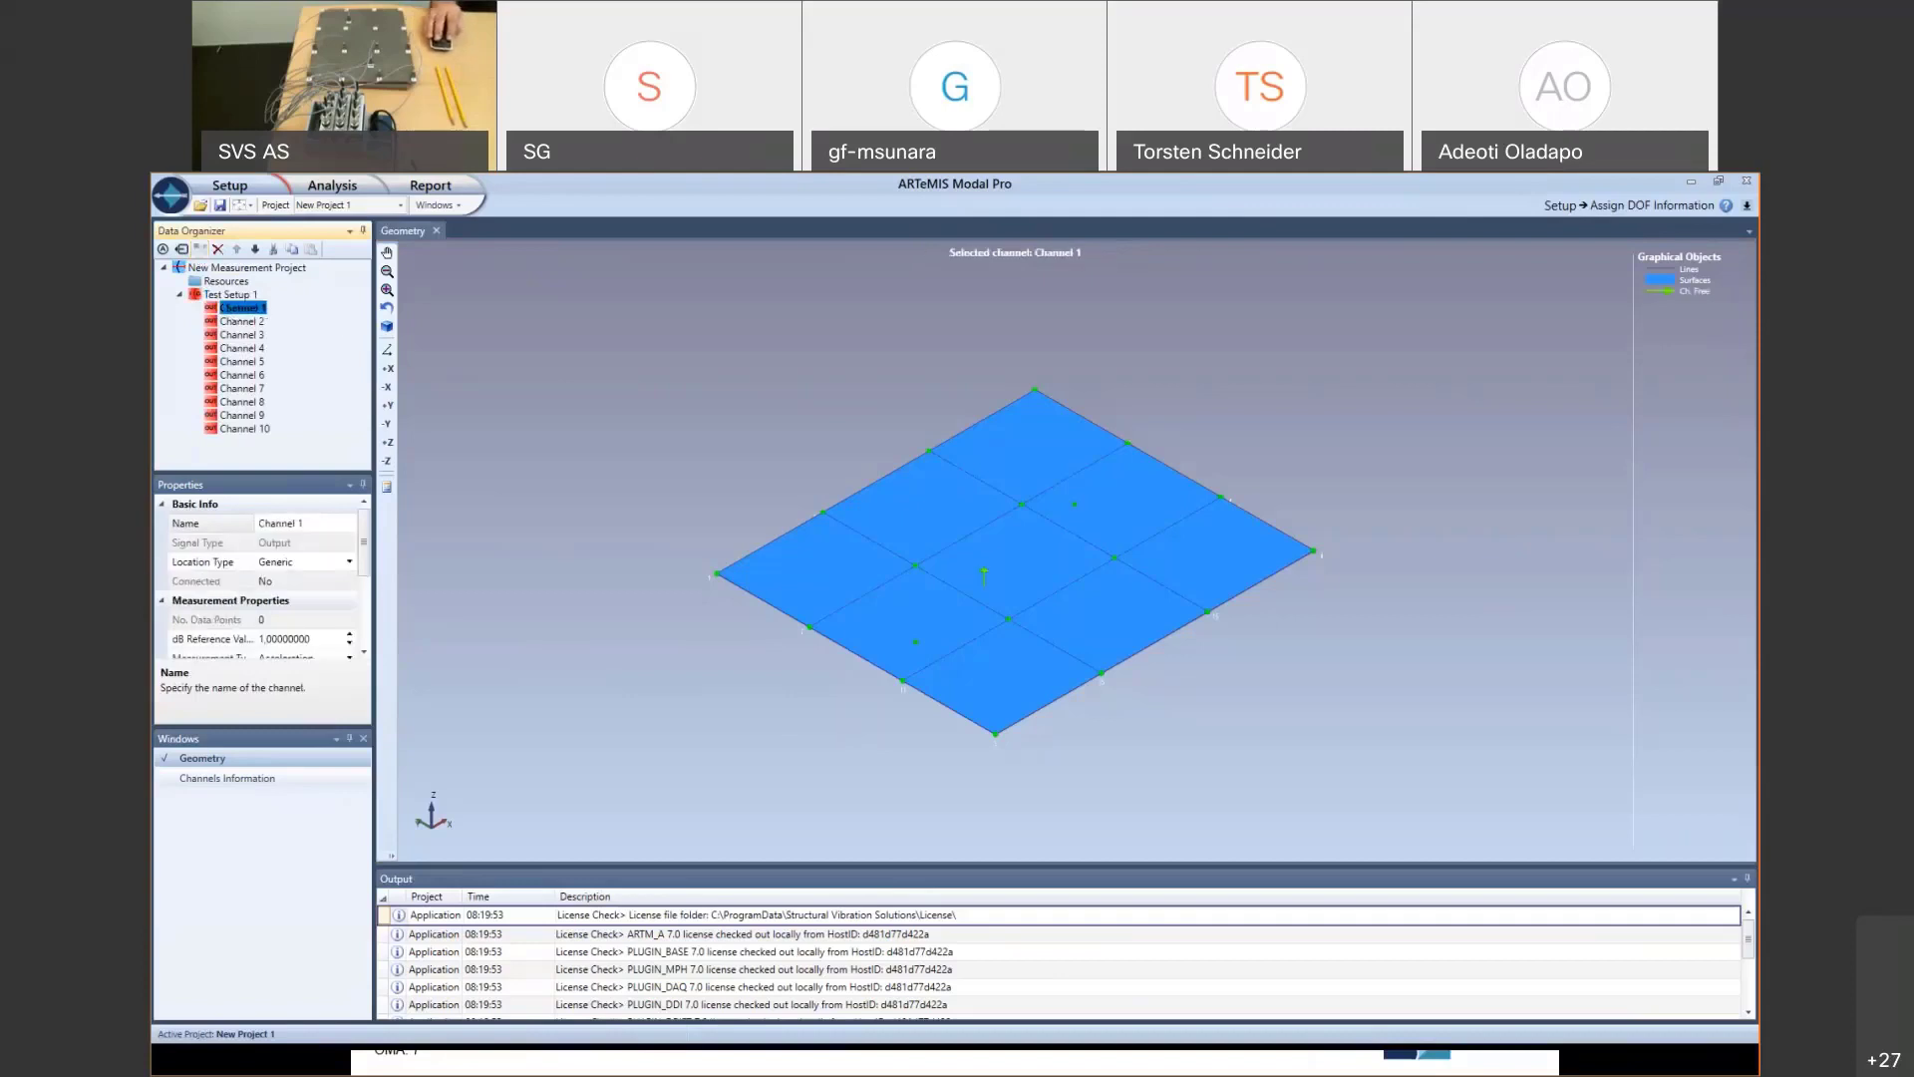
click(918, 628)
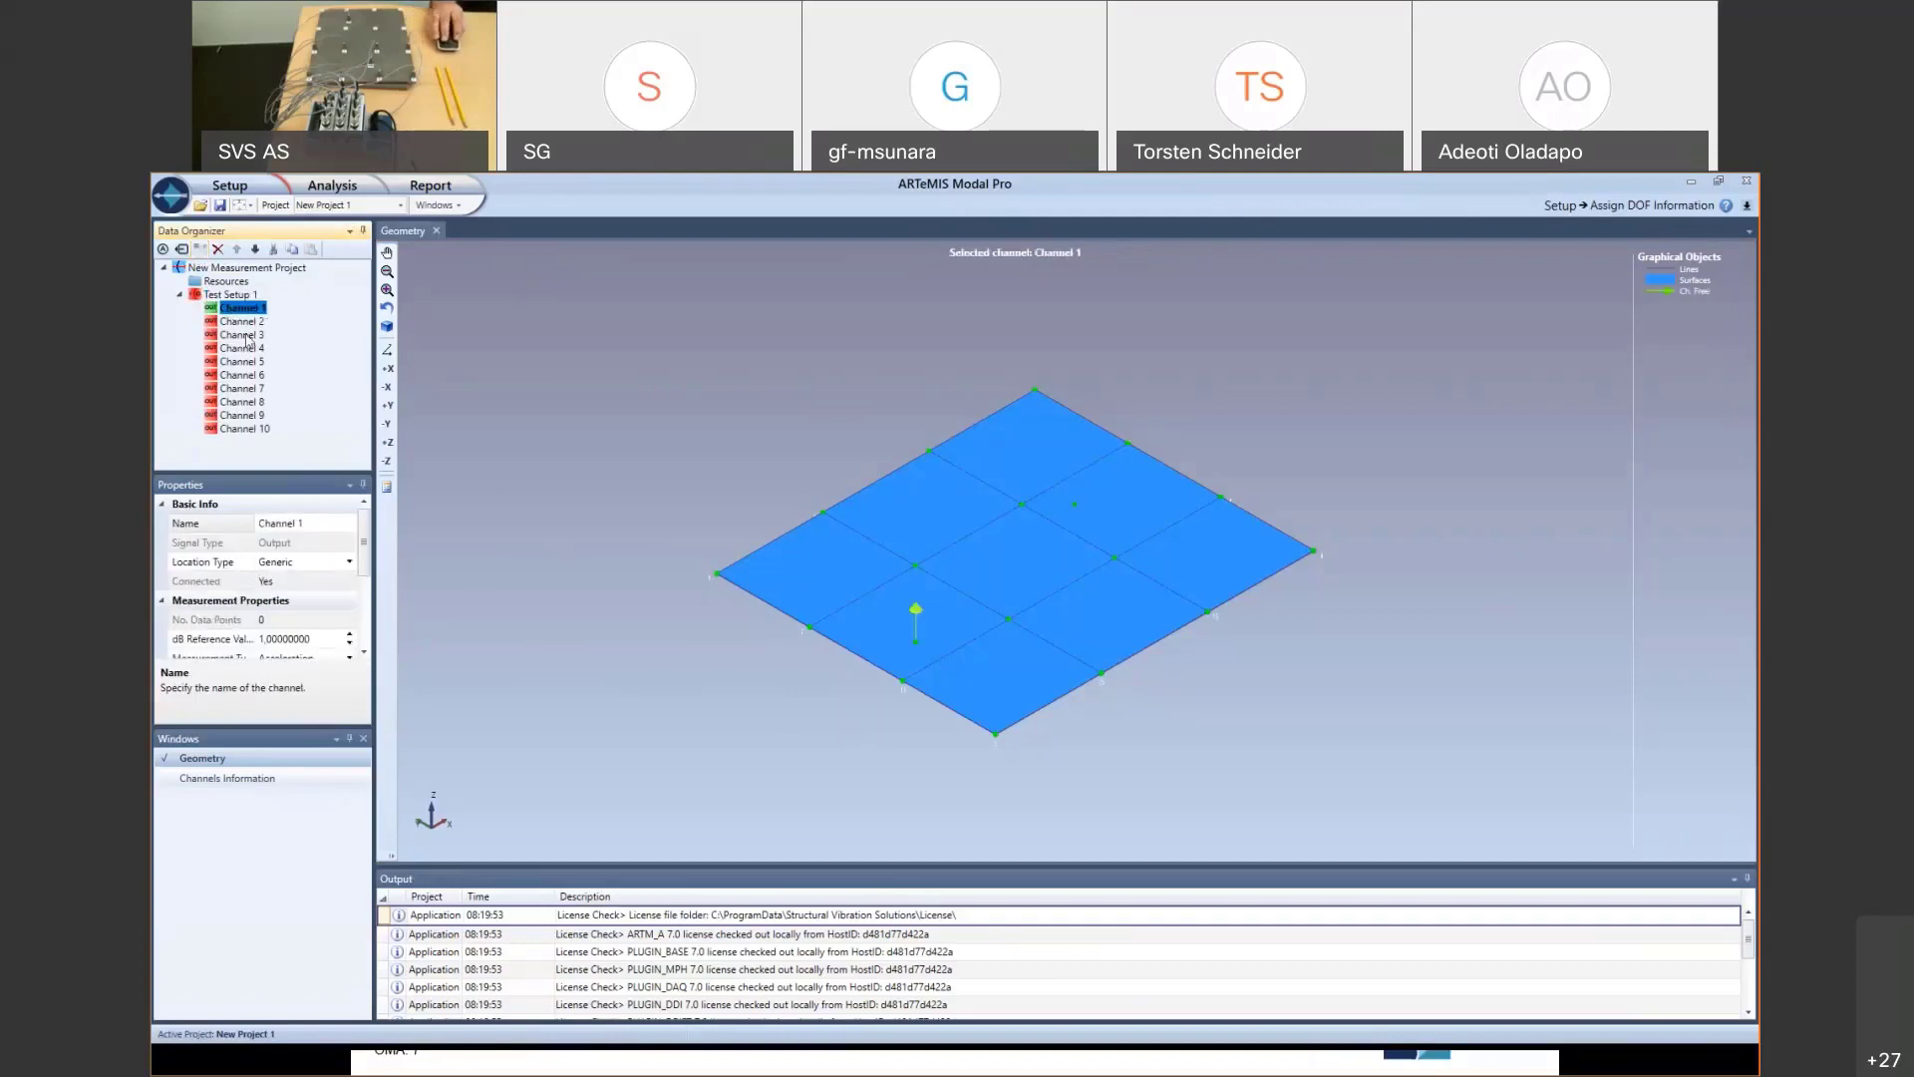
click(258, 320)
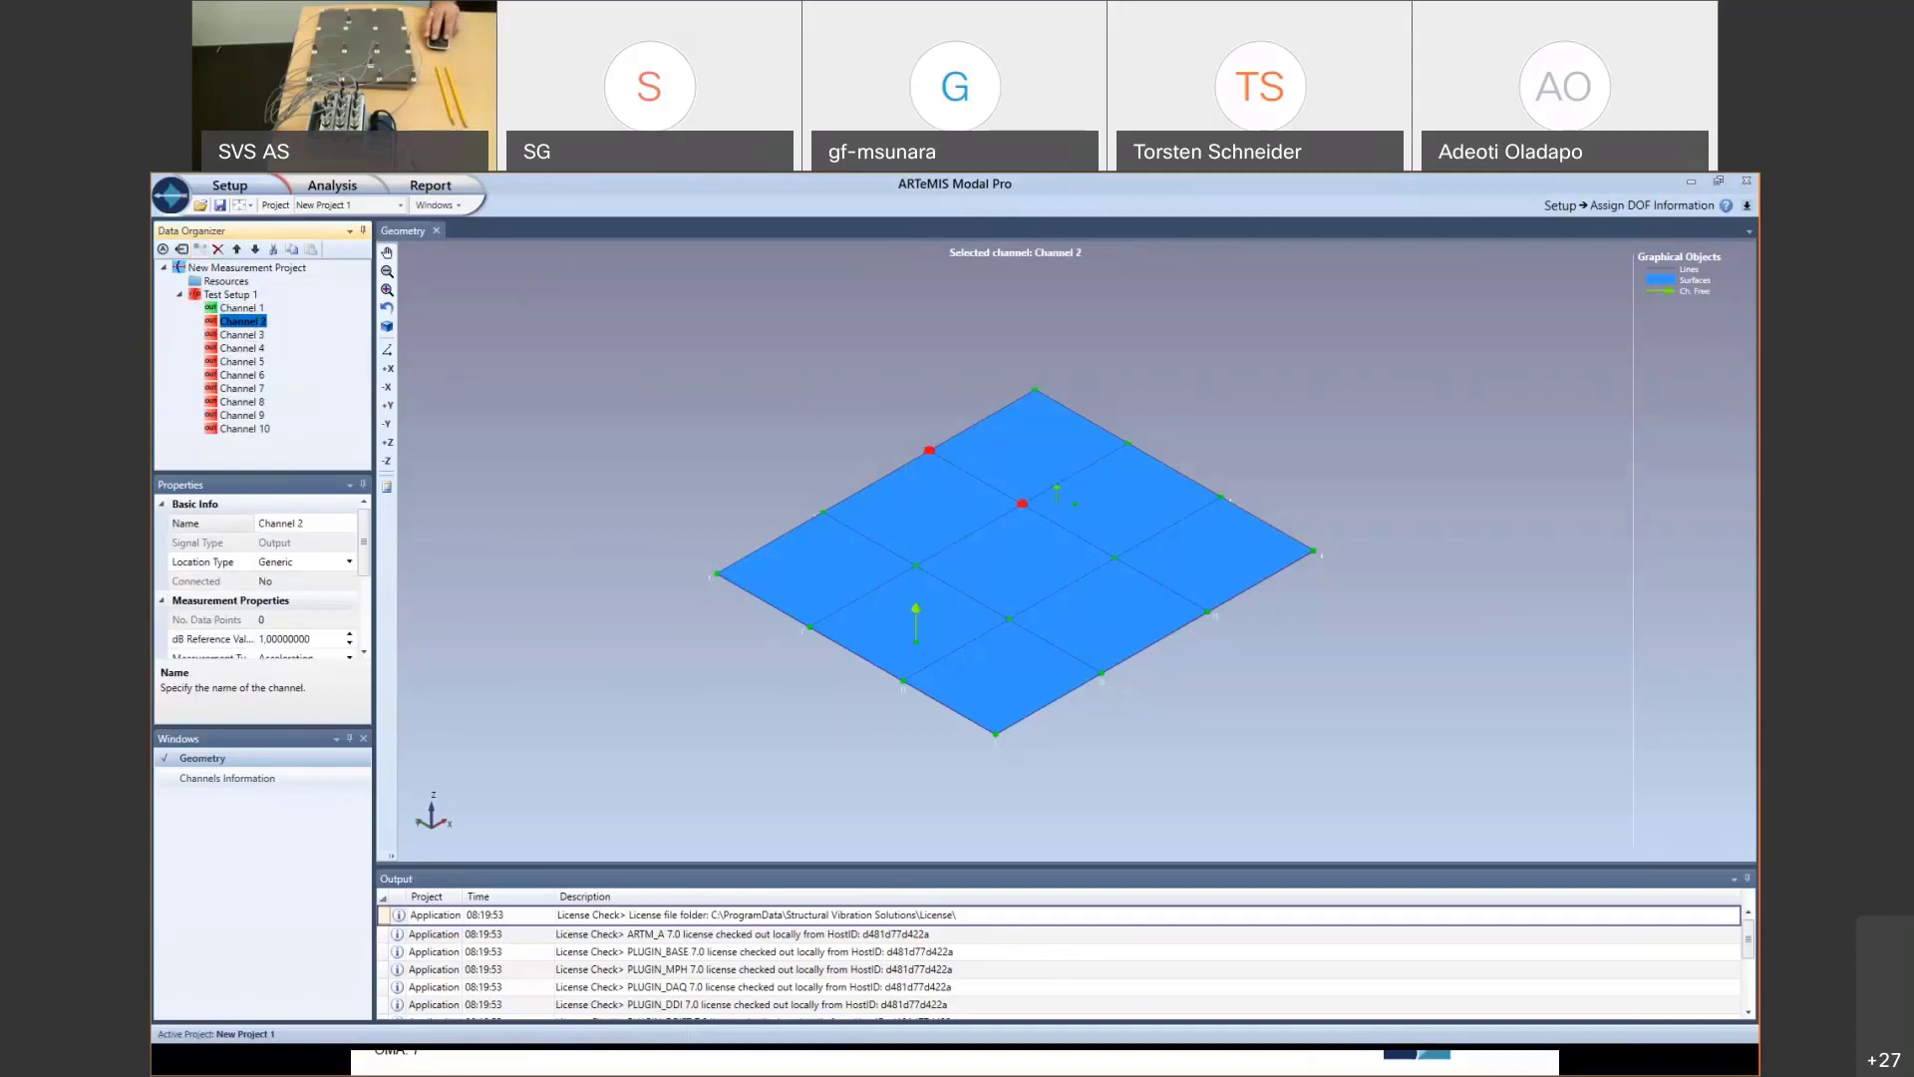
click(1074, 504)
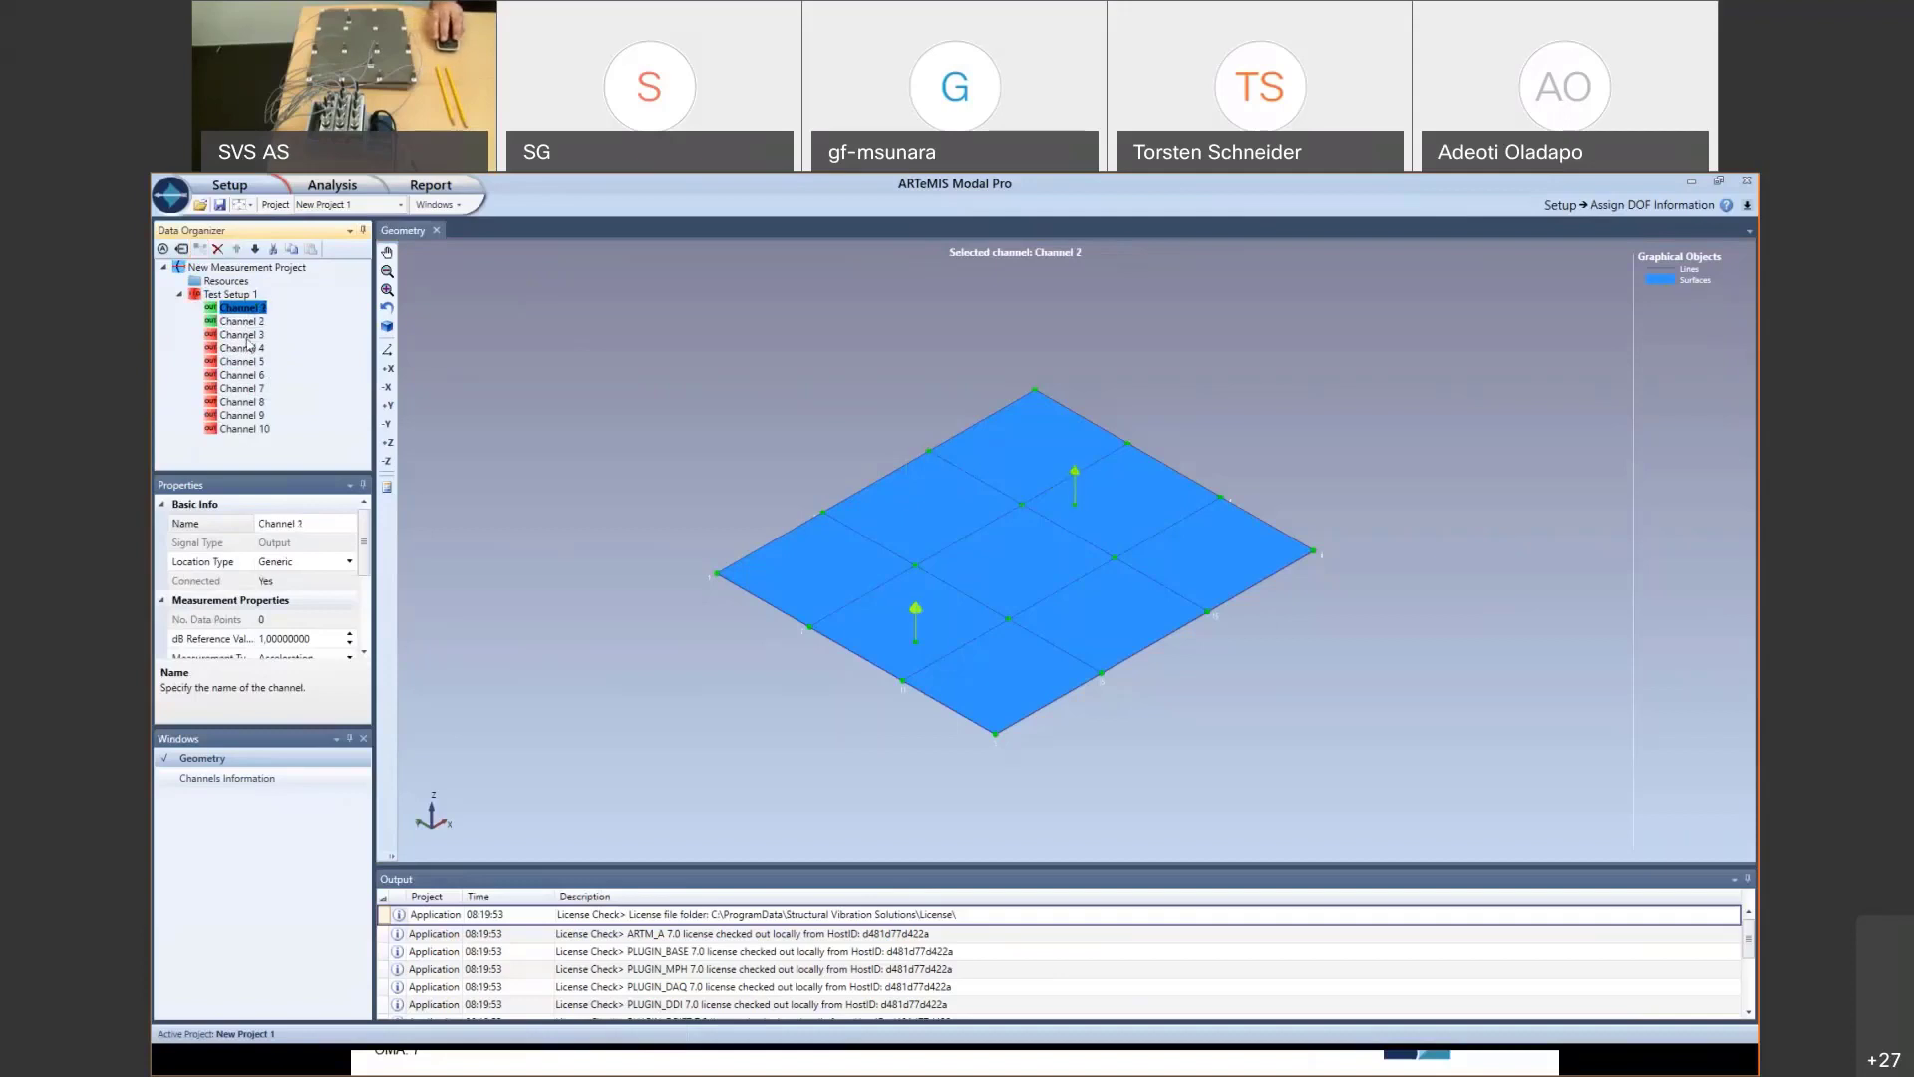
- Assign Channels 3 to 6 as upward arrows to the four points along the X = 0 edge, starting at the origin corner
click(289, 334)
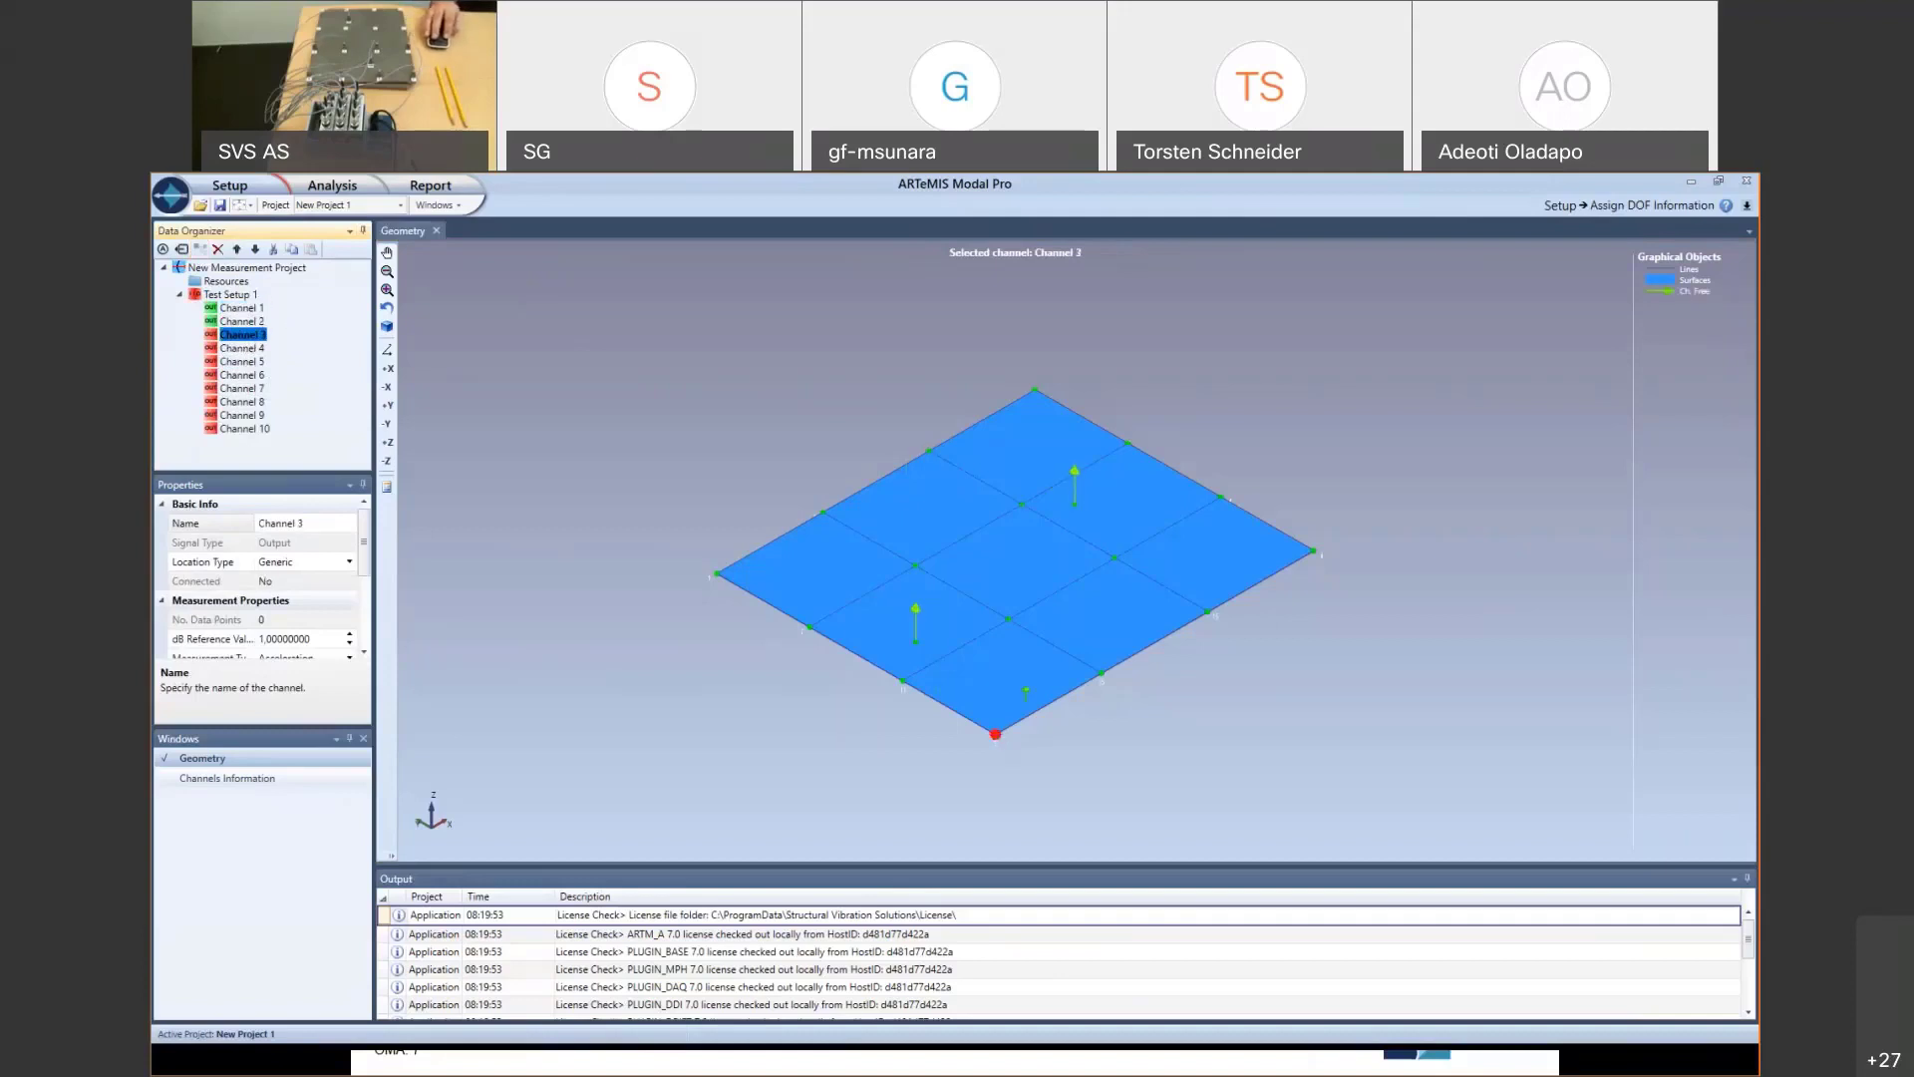
click(995, 734)
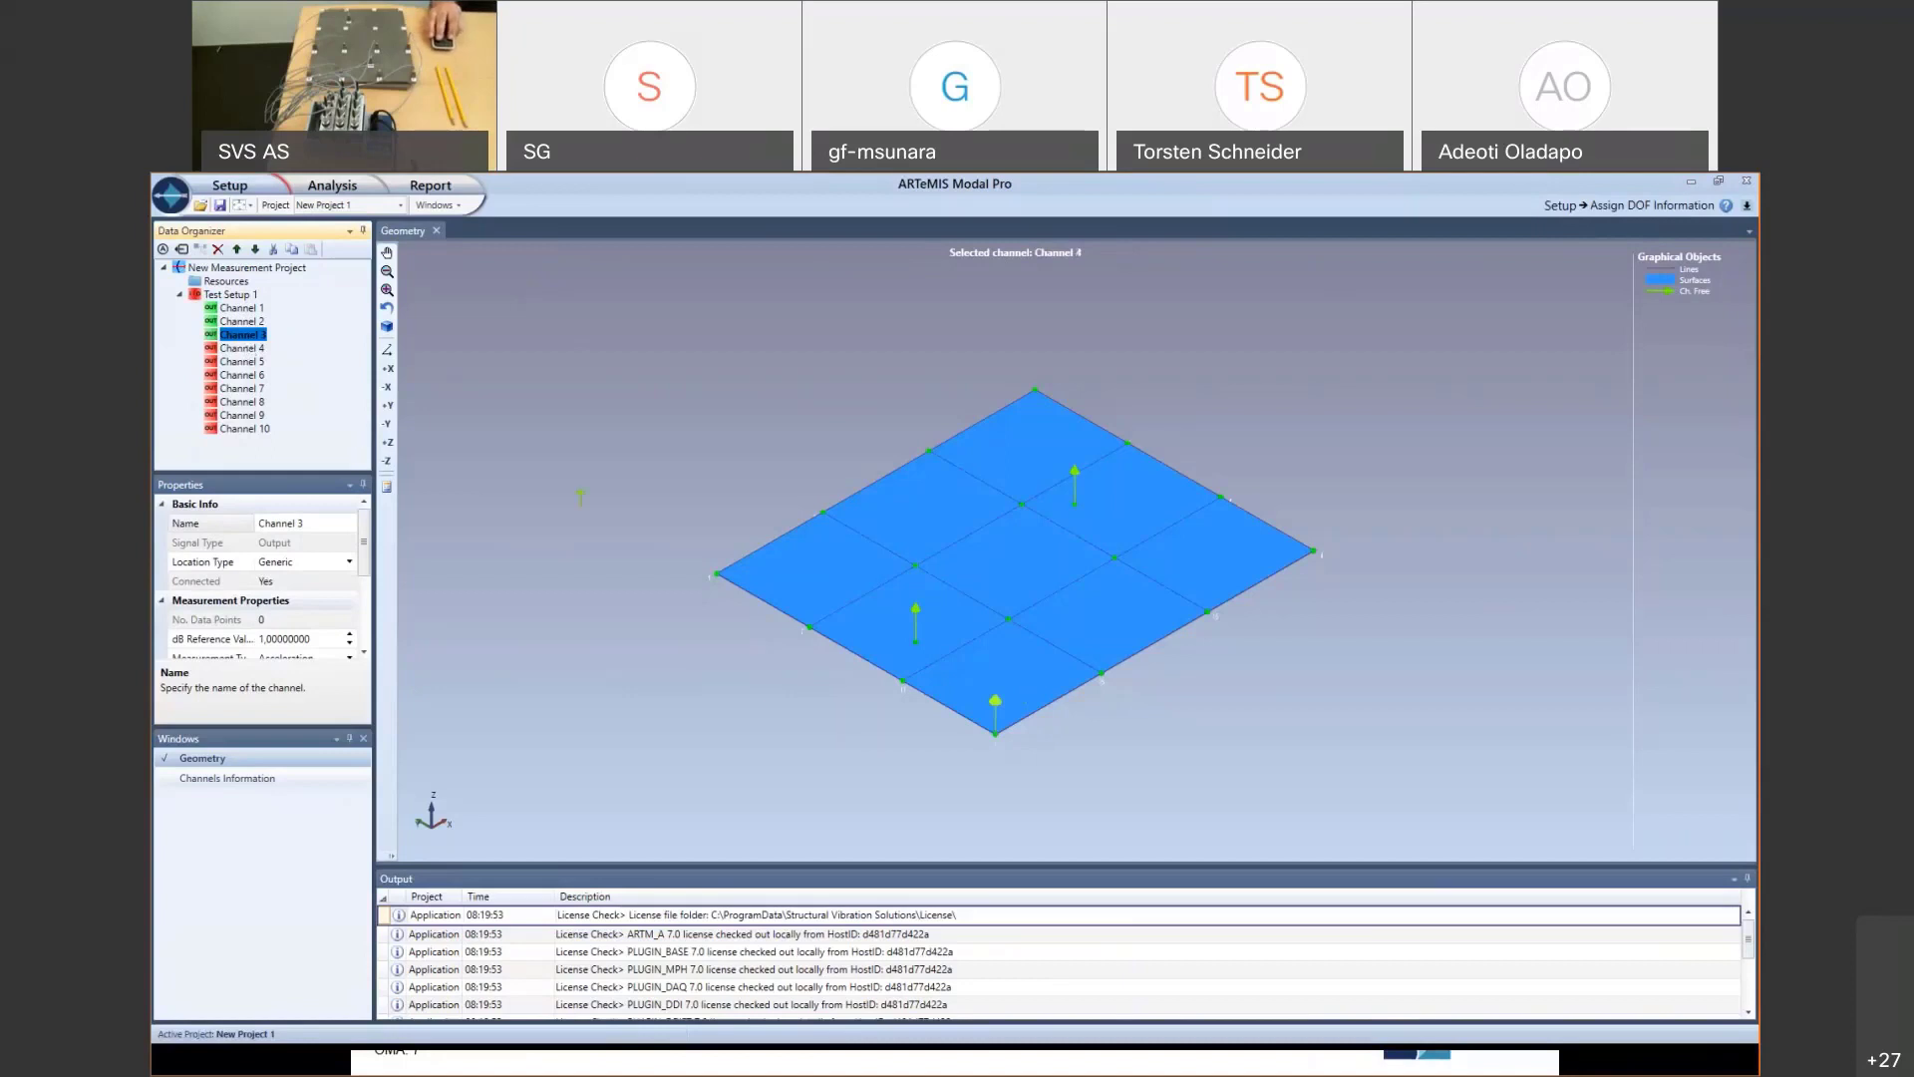
click(902, 681)
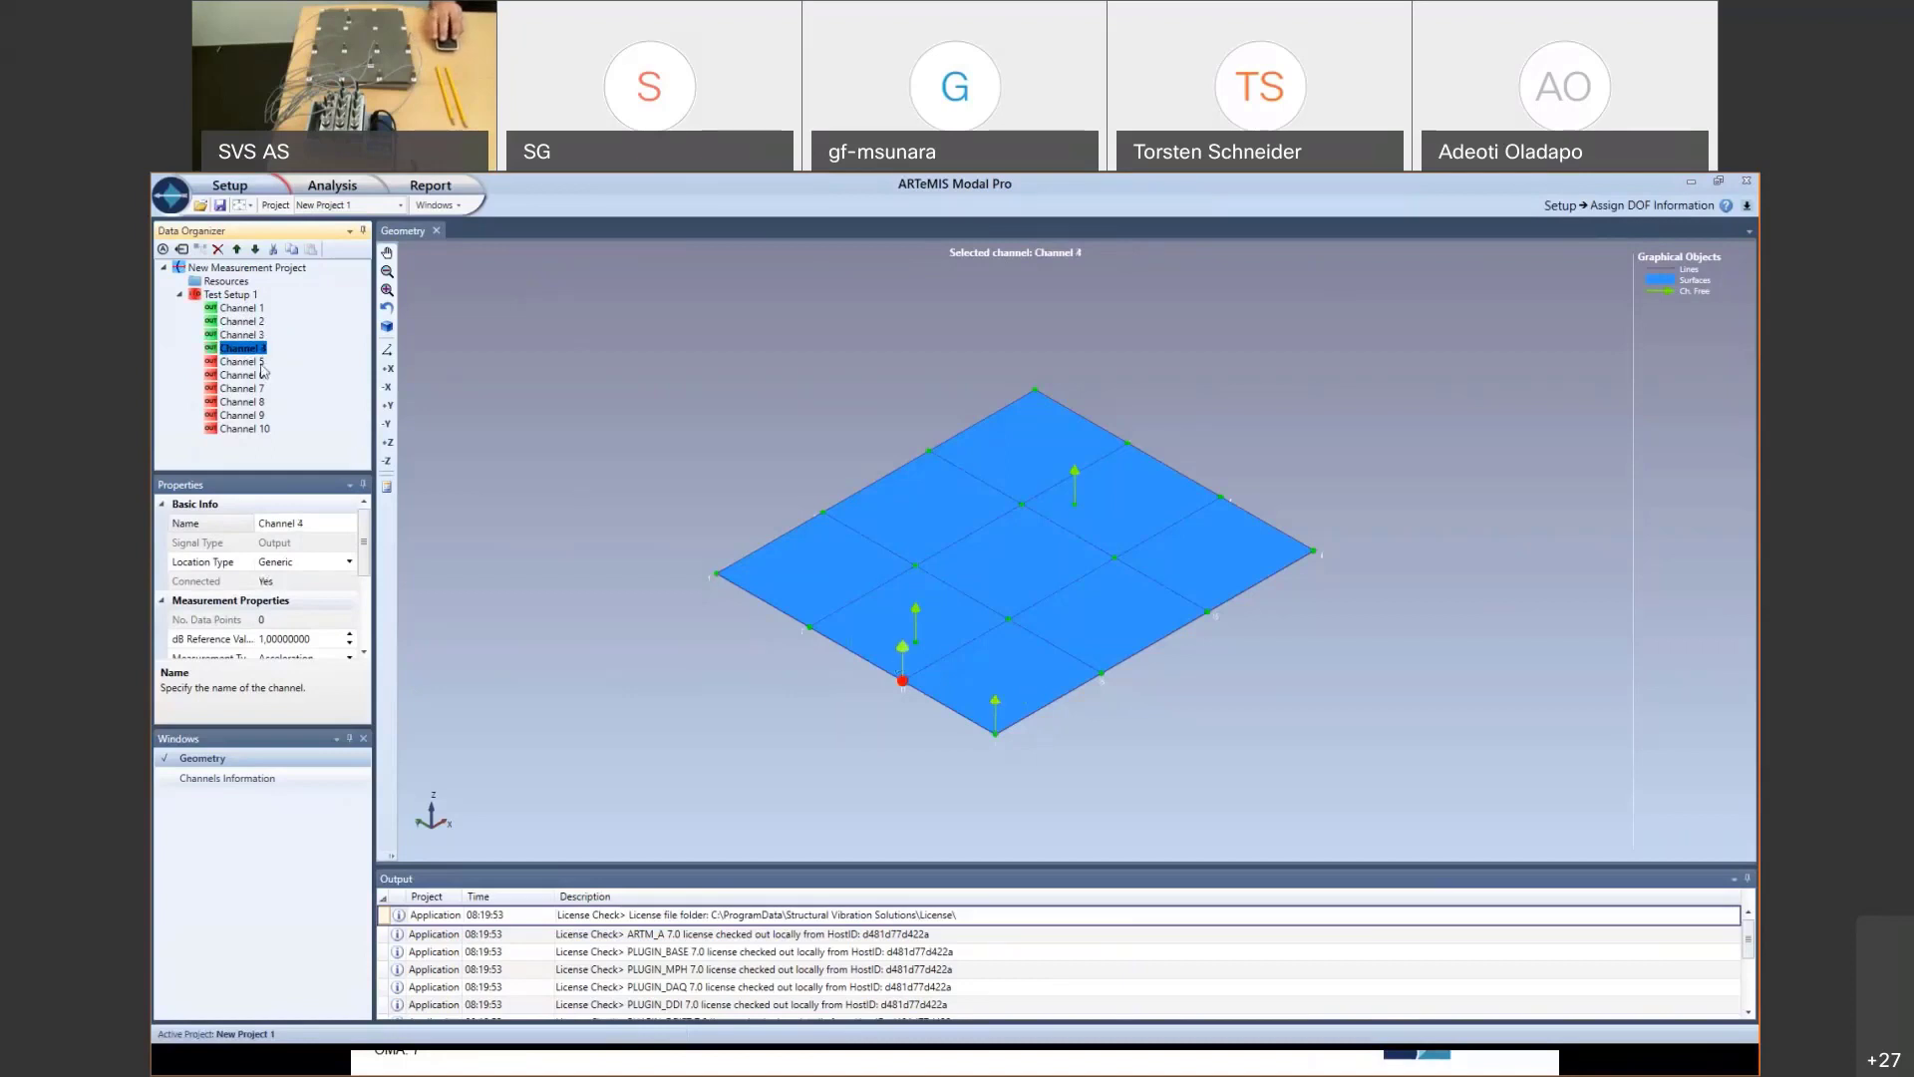
click(257, 363)
click(809, 626)
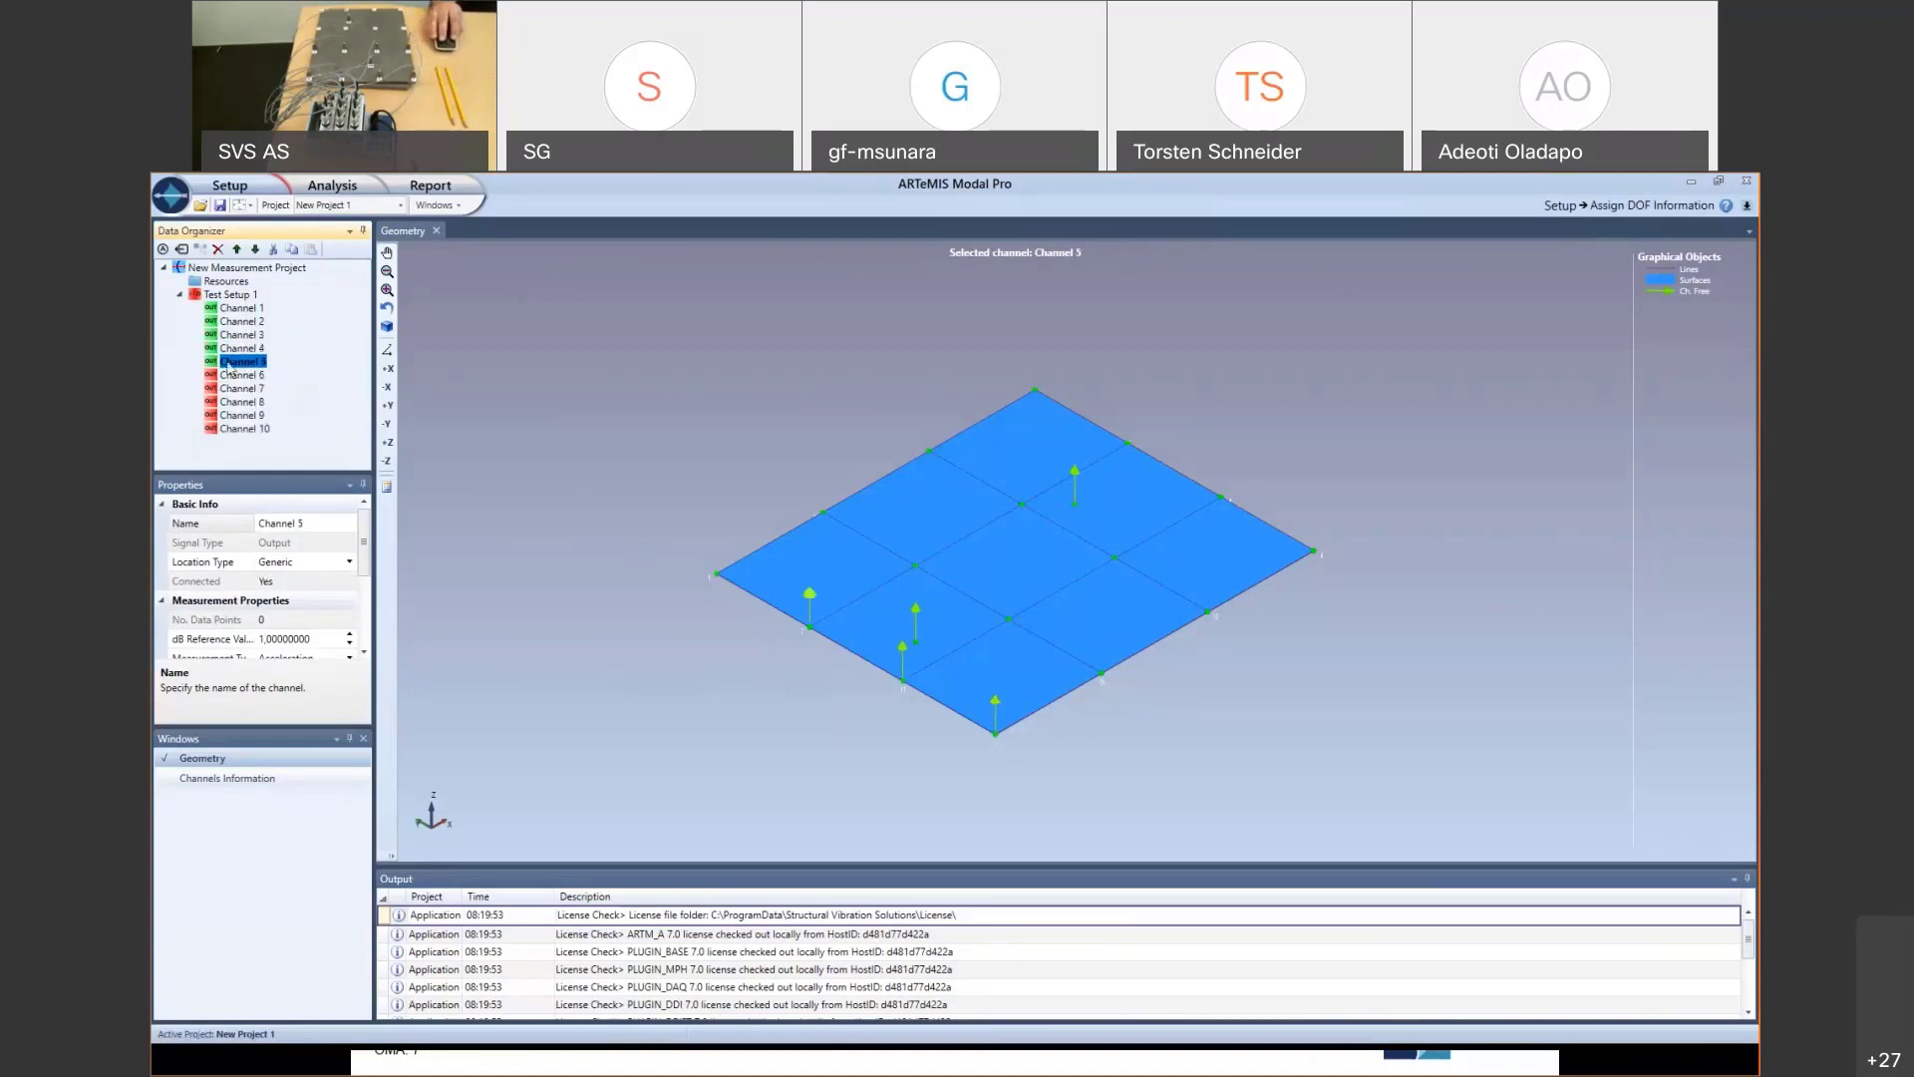
click(232, 374)
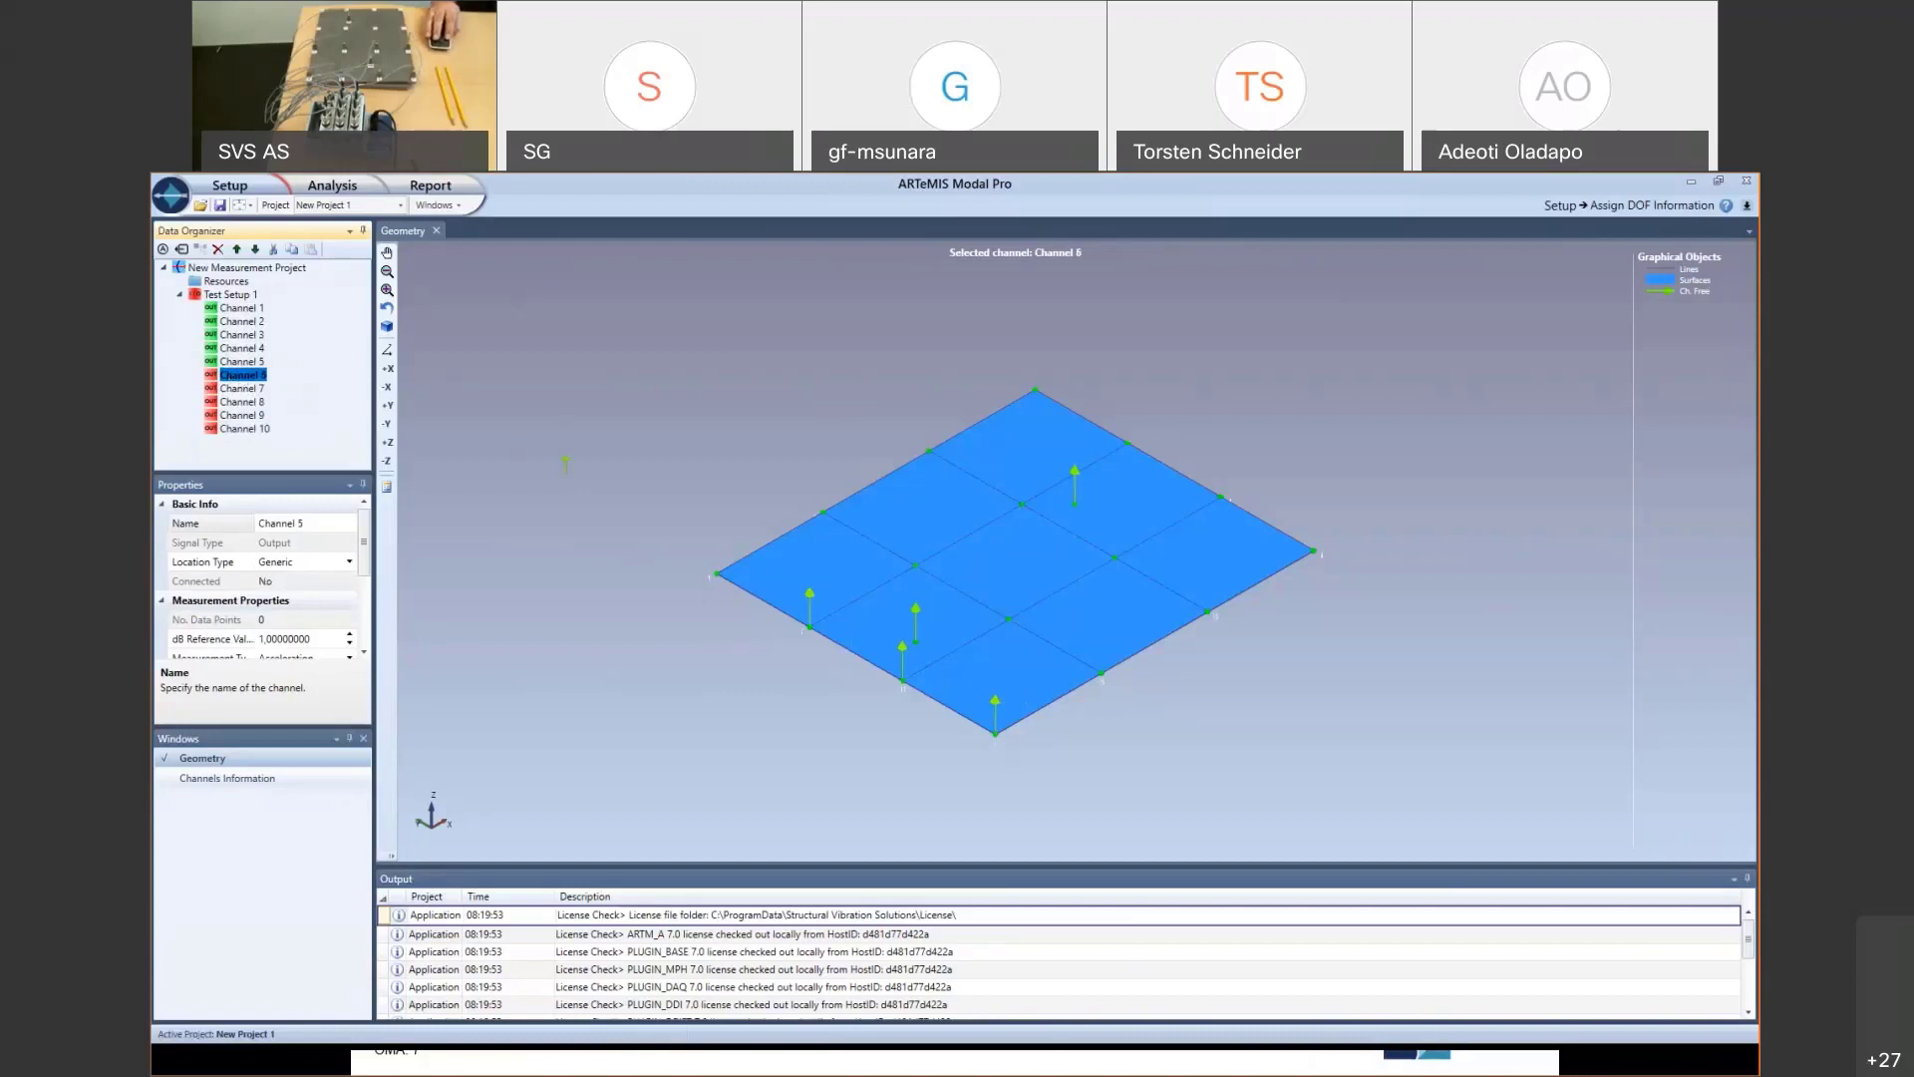
click(717, 574)
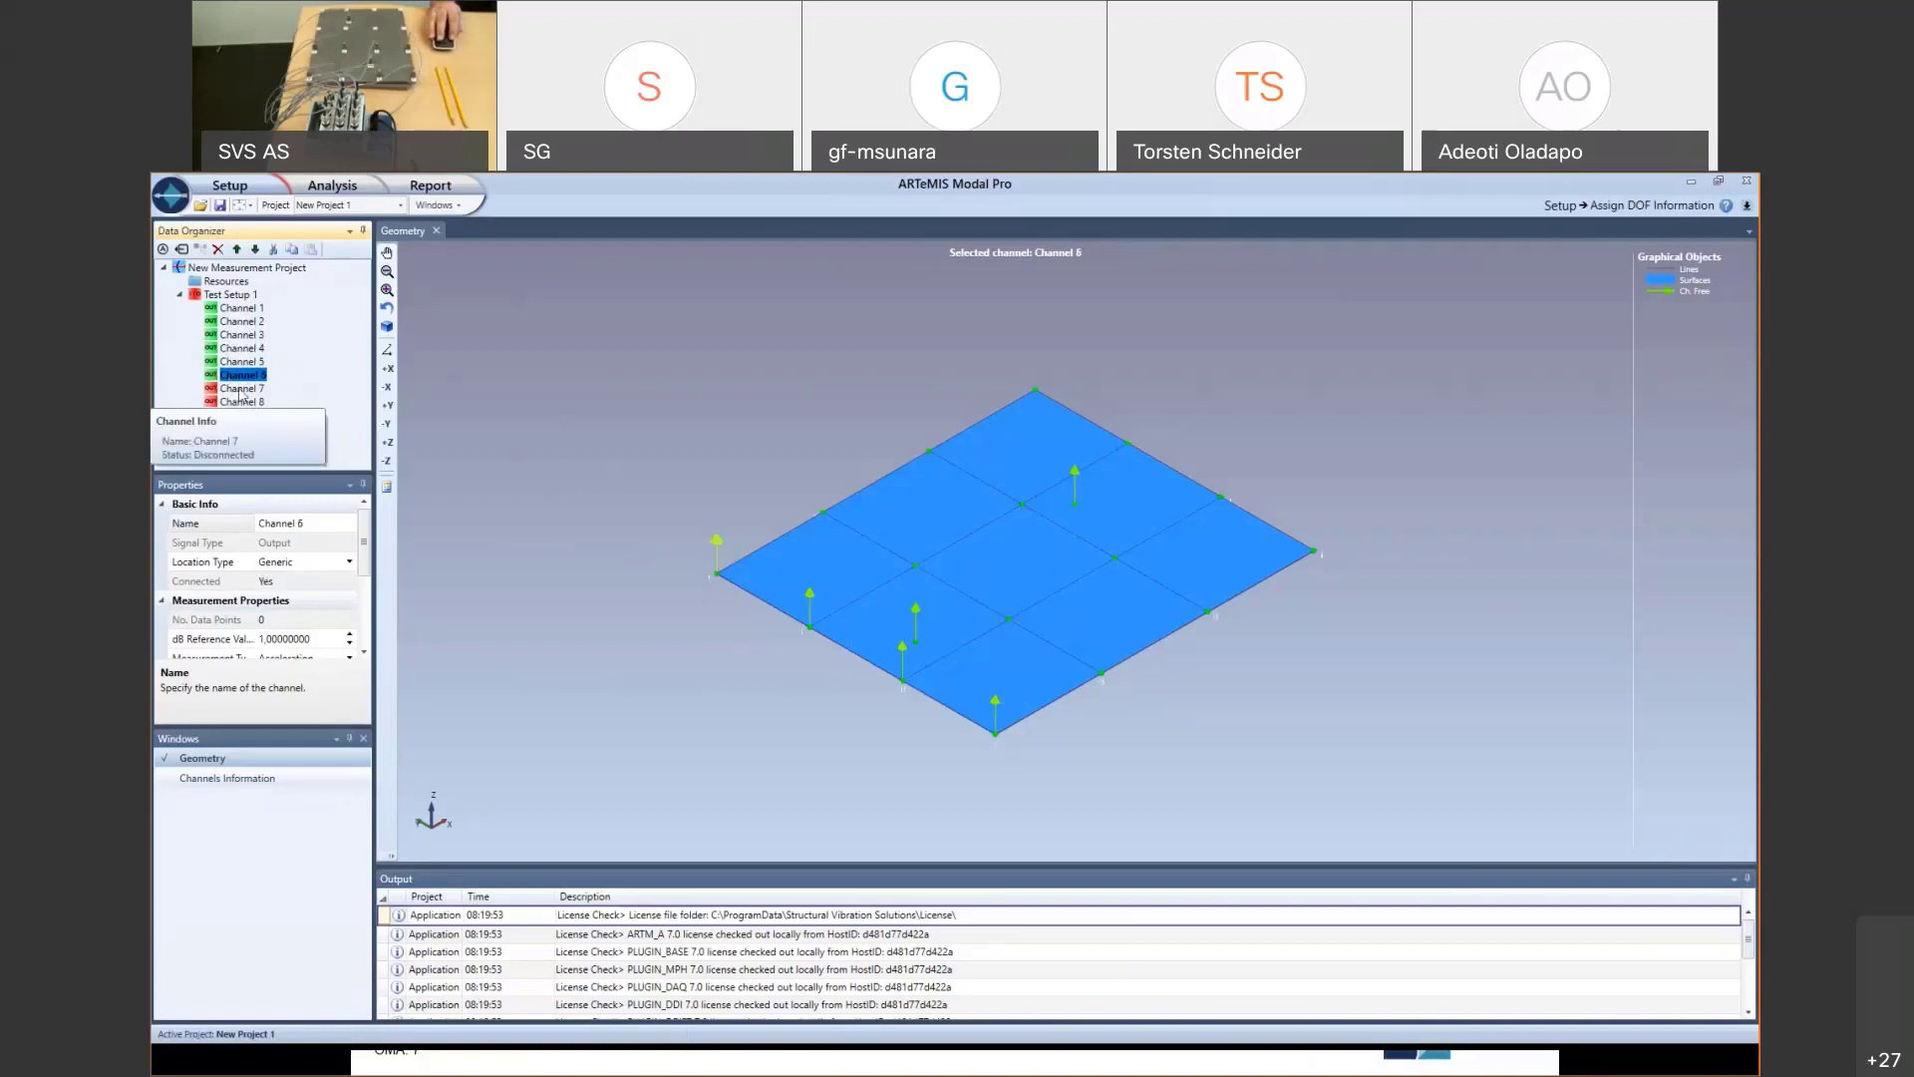
- Assign Channels 7 to 10 as upward arrows to the four points in the row next to the X = 0 edge, starting nearest the origin
click(241, 389)
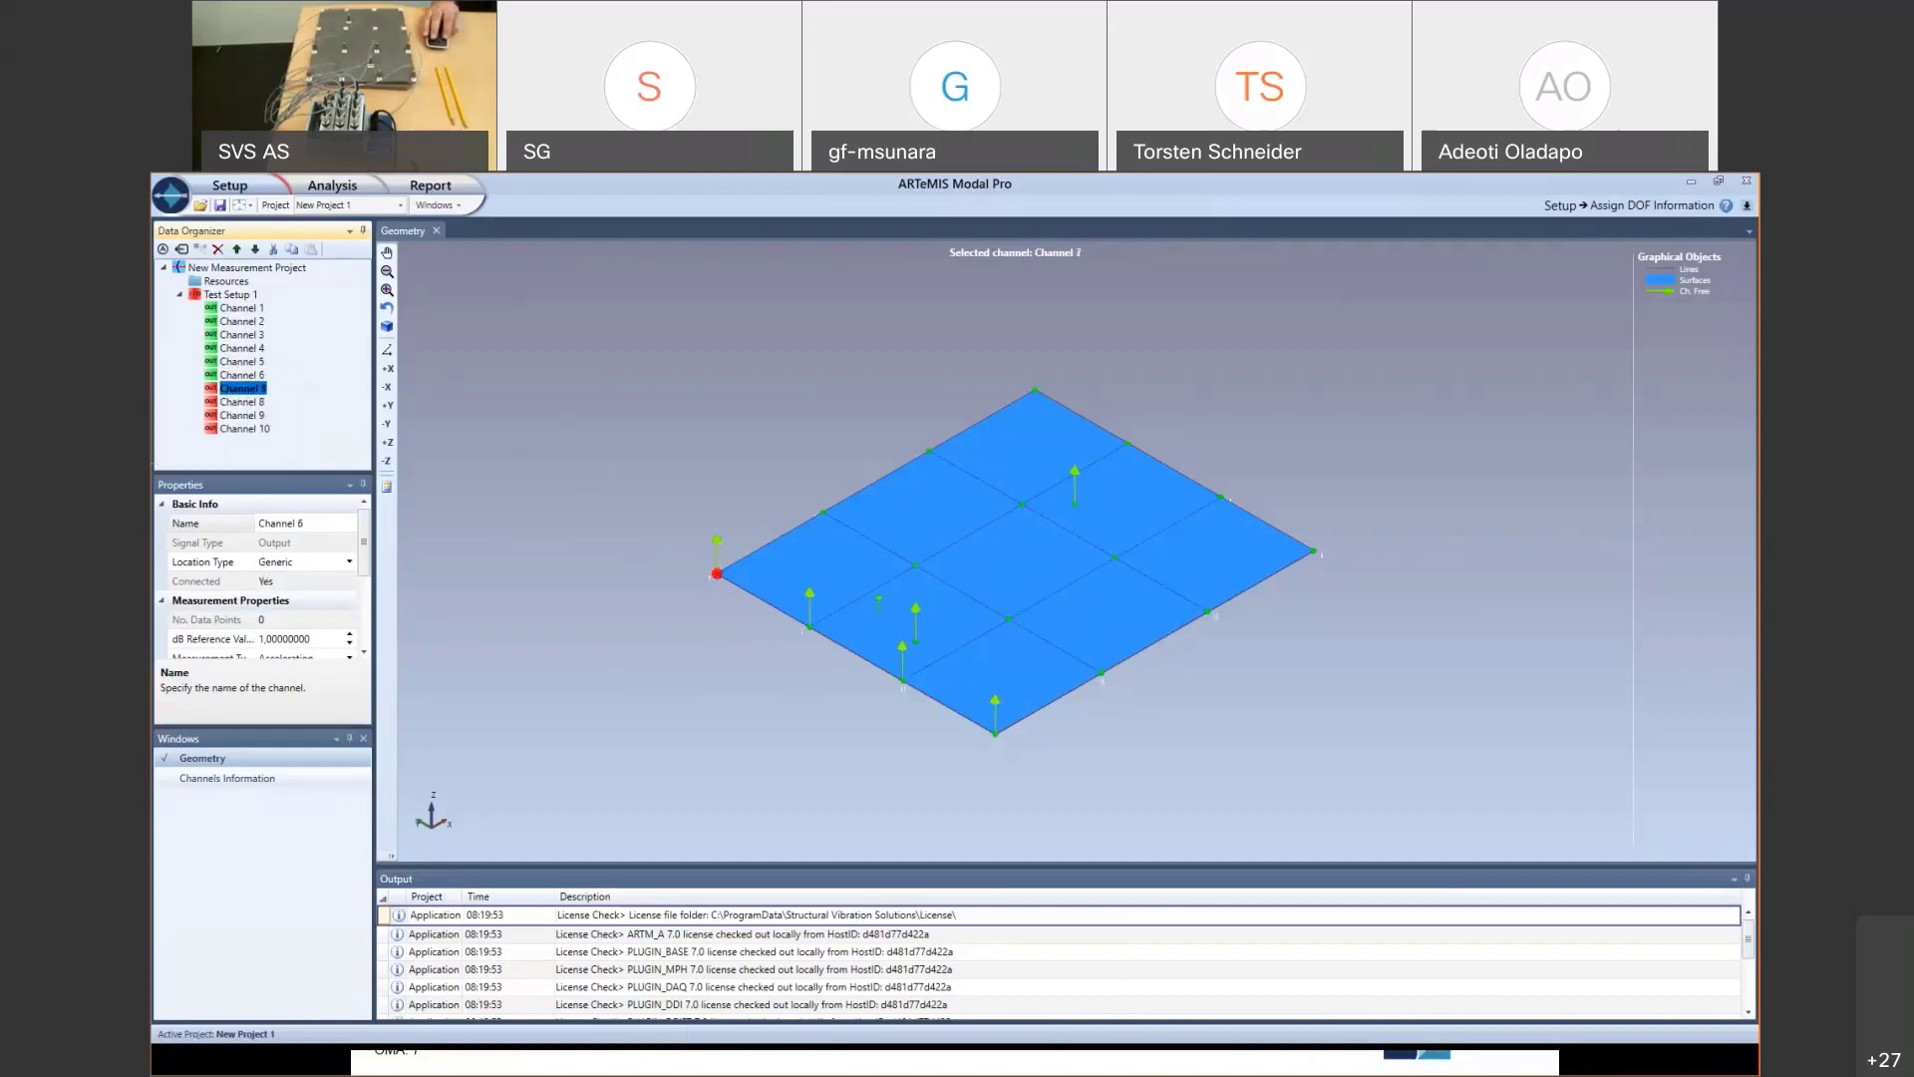
click(245, 403)
click(1009, 619)
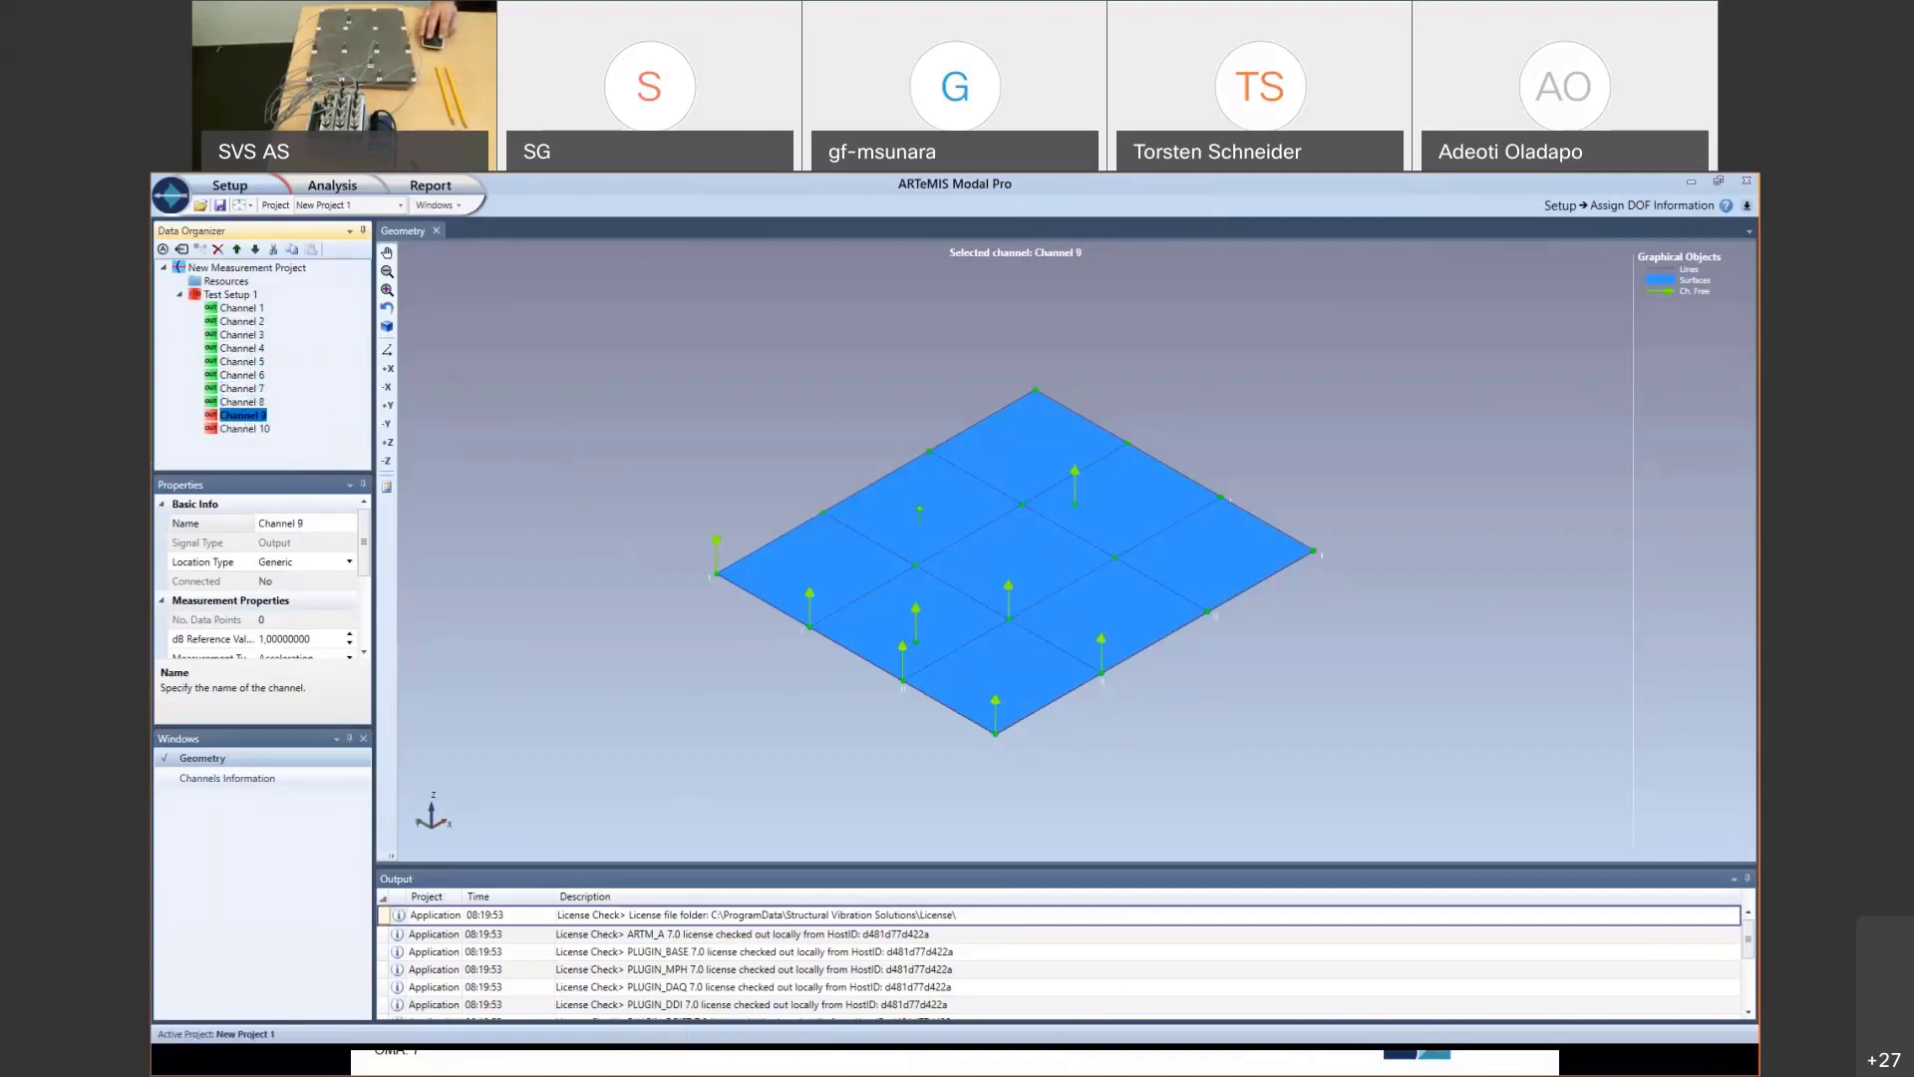
click(916, 565)
click(245, 429)
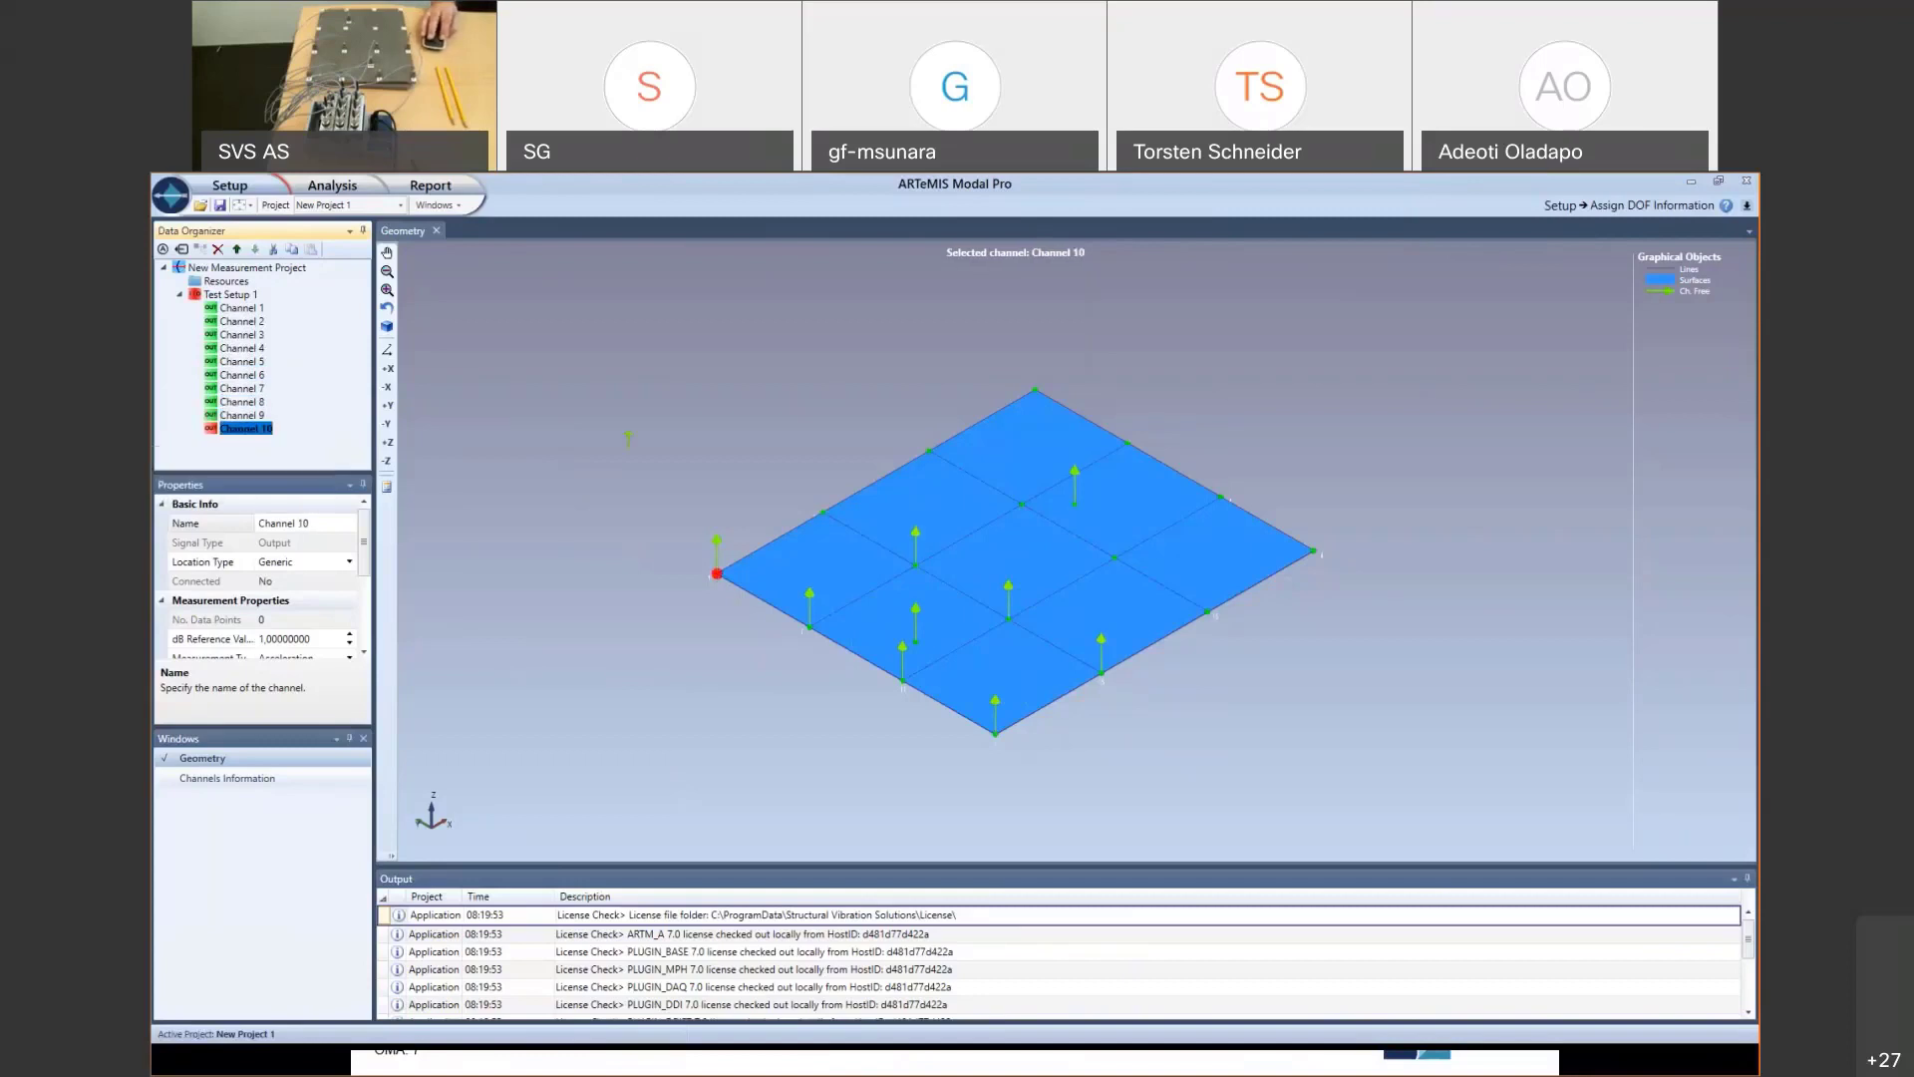
click(748, 439)
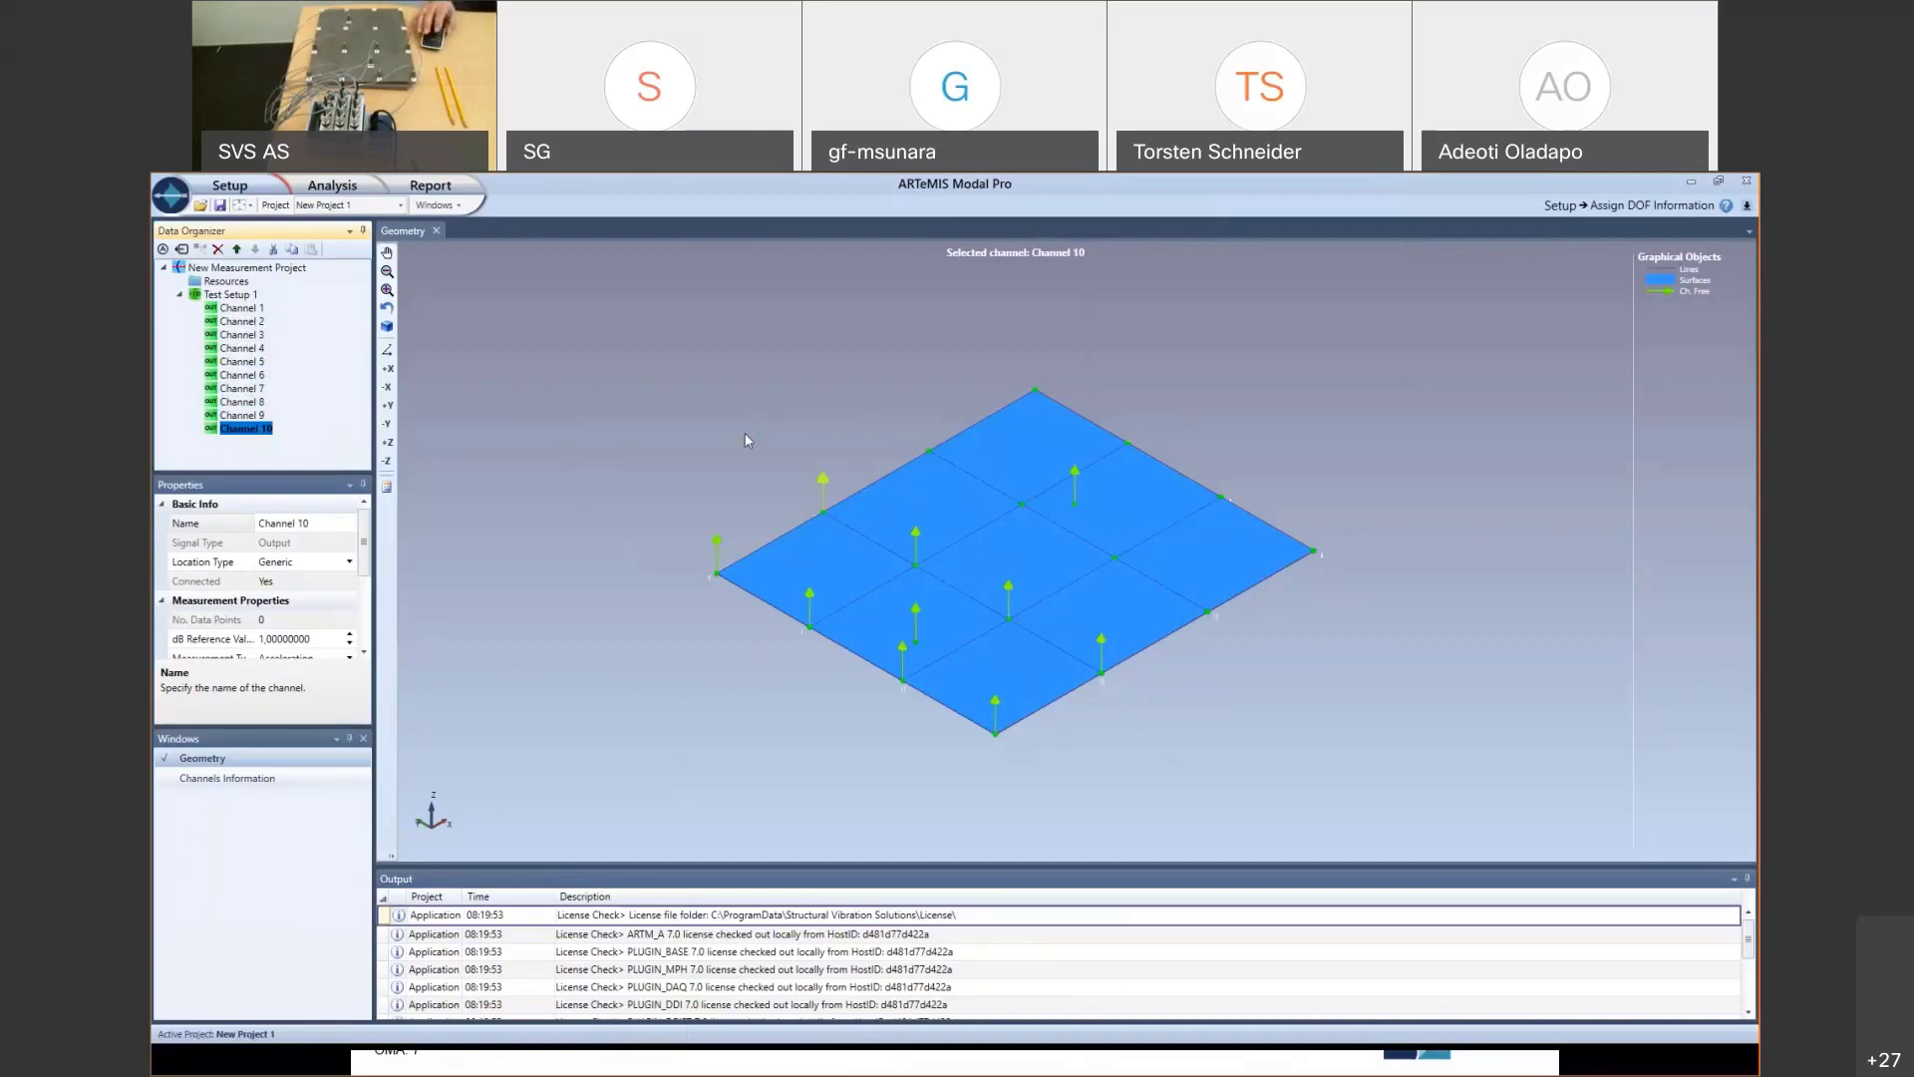
- Replicate Test Setup 1 once with all ten channels, marking Channel 1 and Channel 2 as references
click(238, 296)
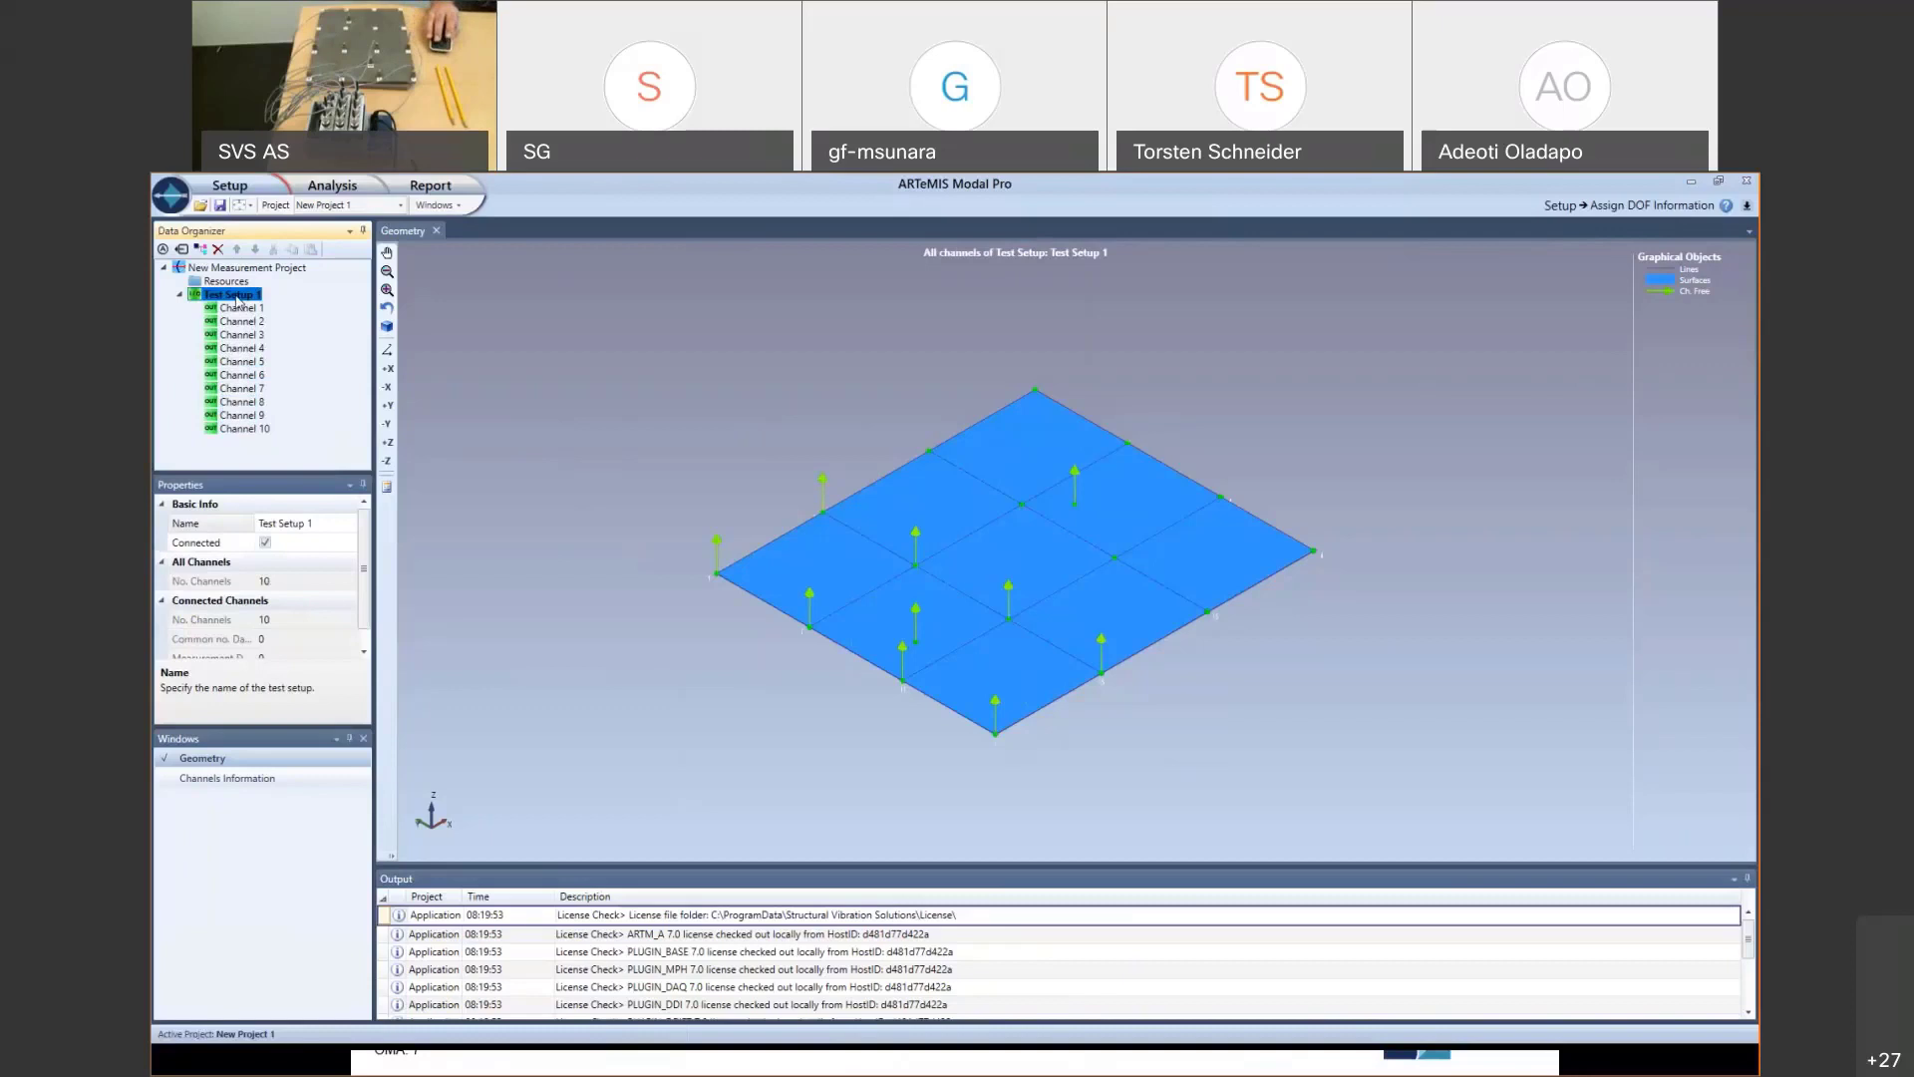
right_click(237, 298)
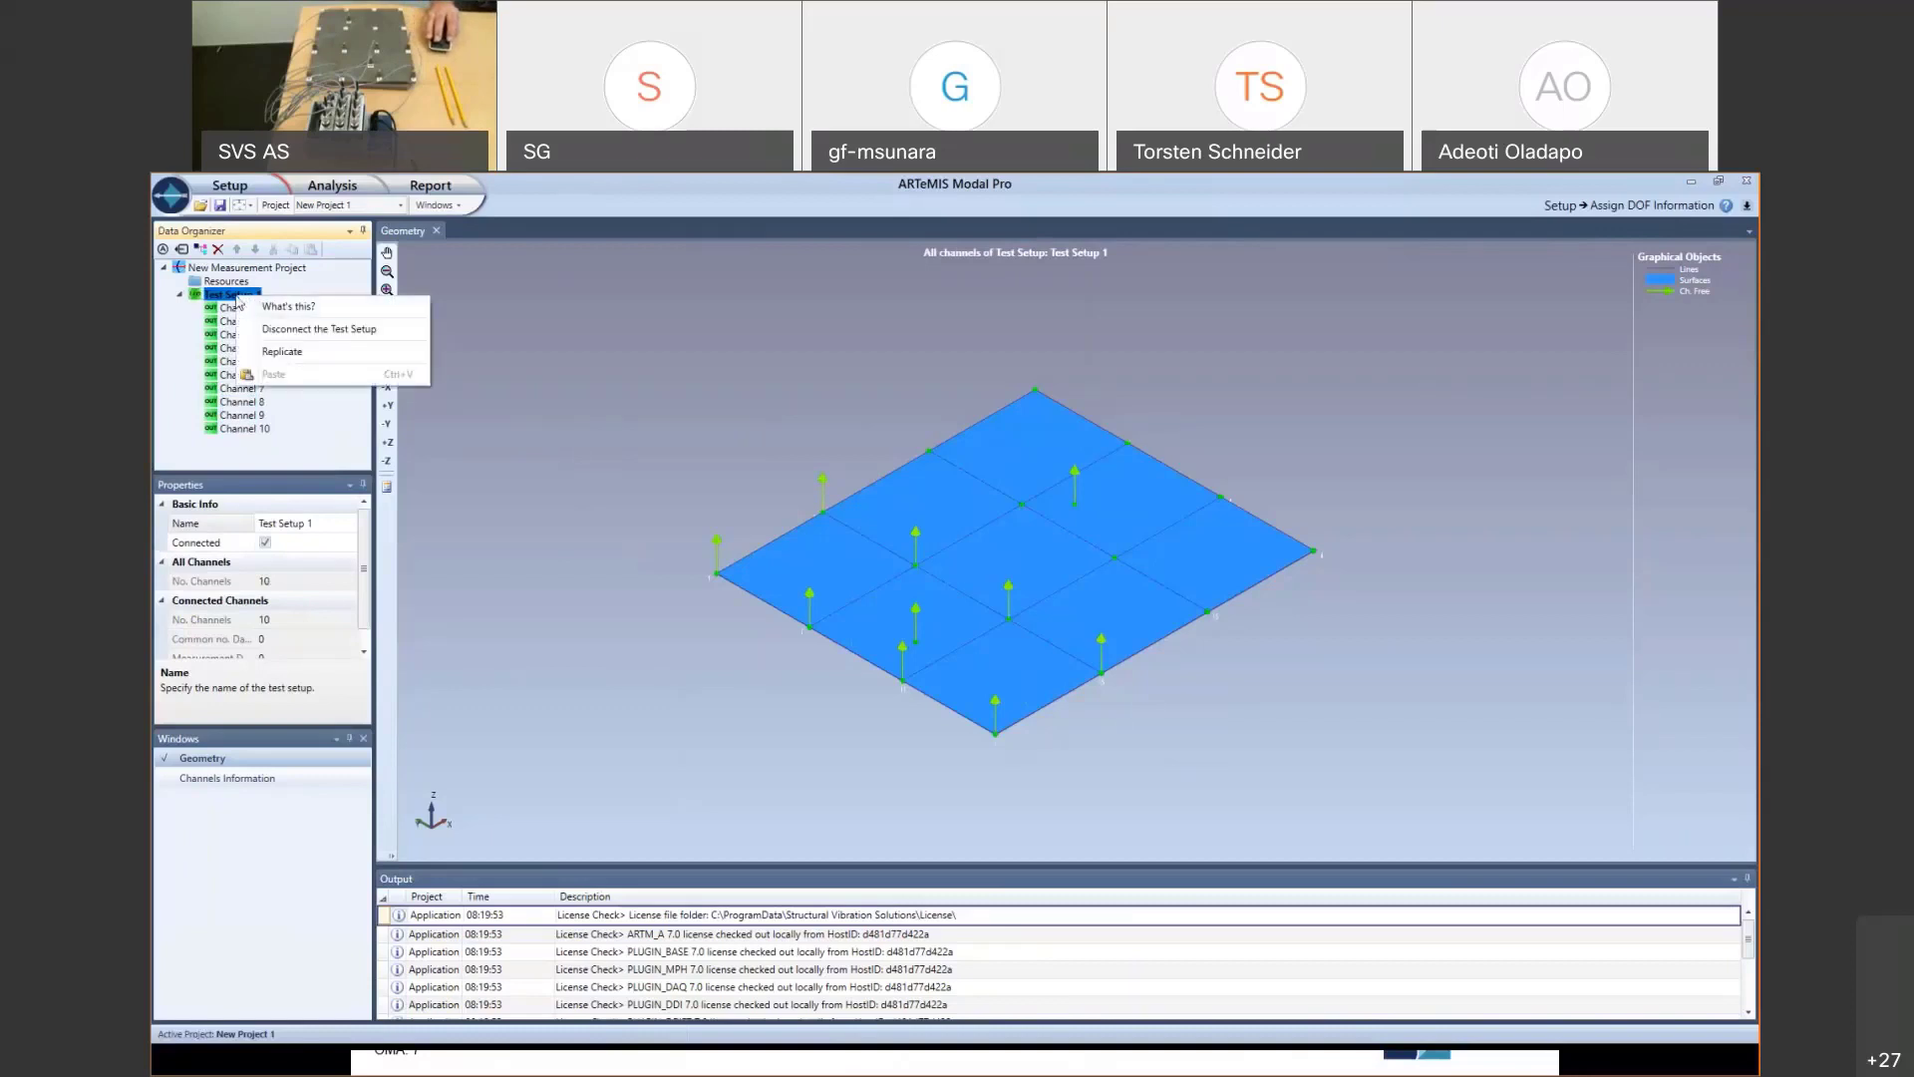
click(299, 357)
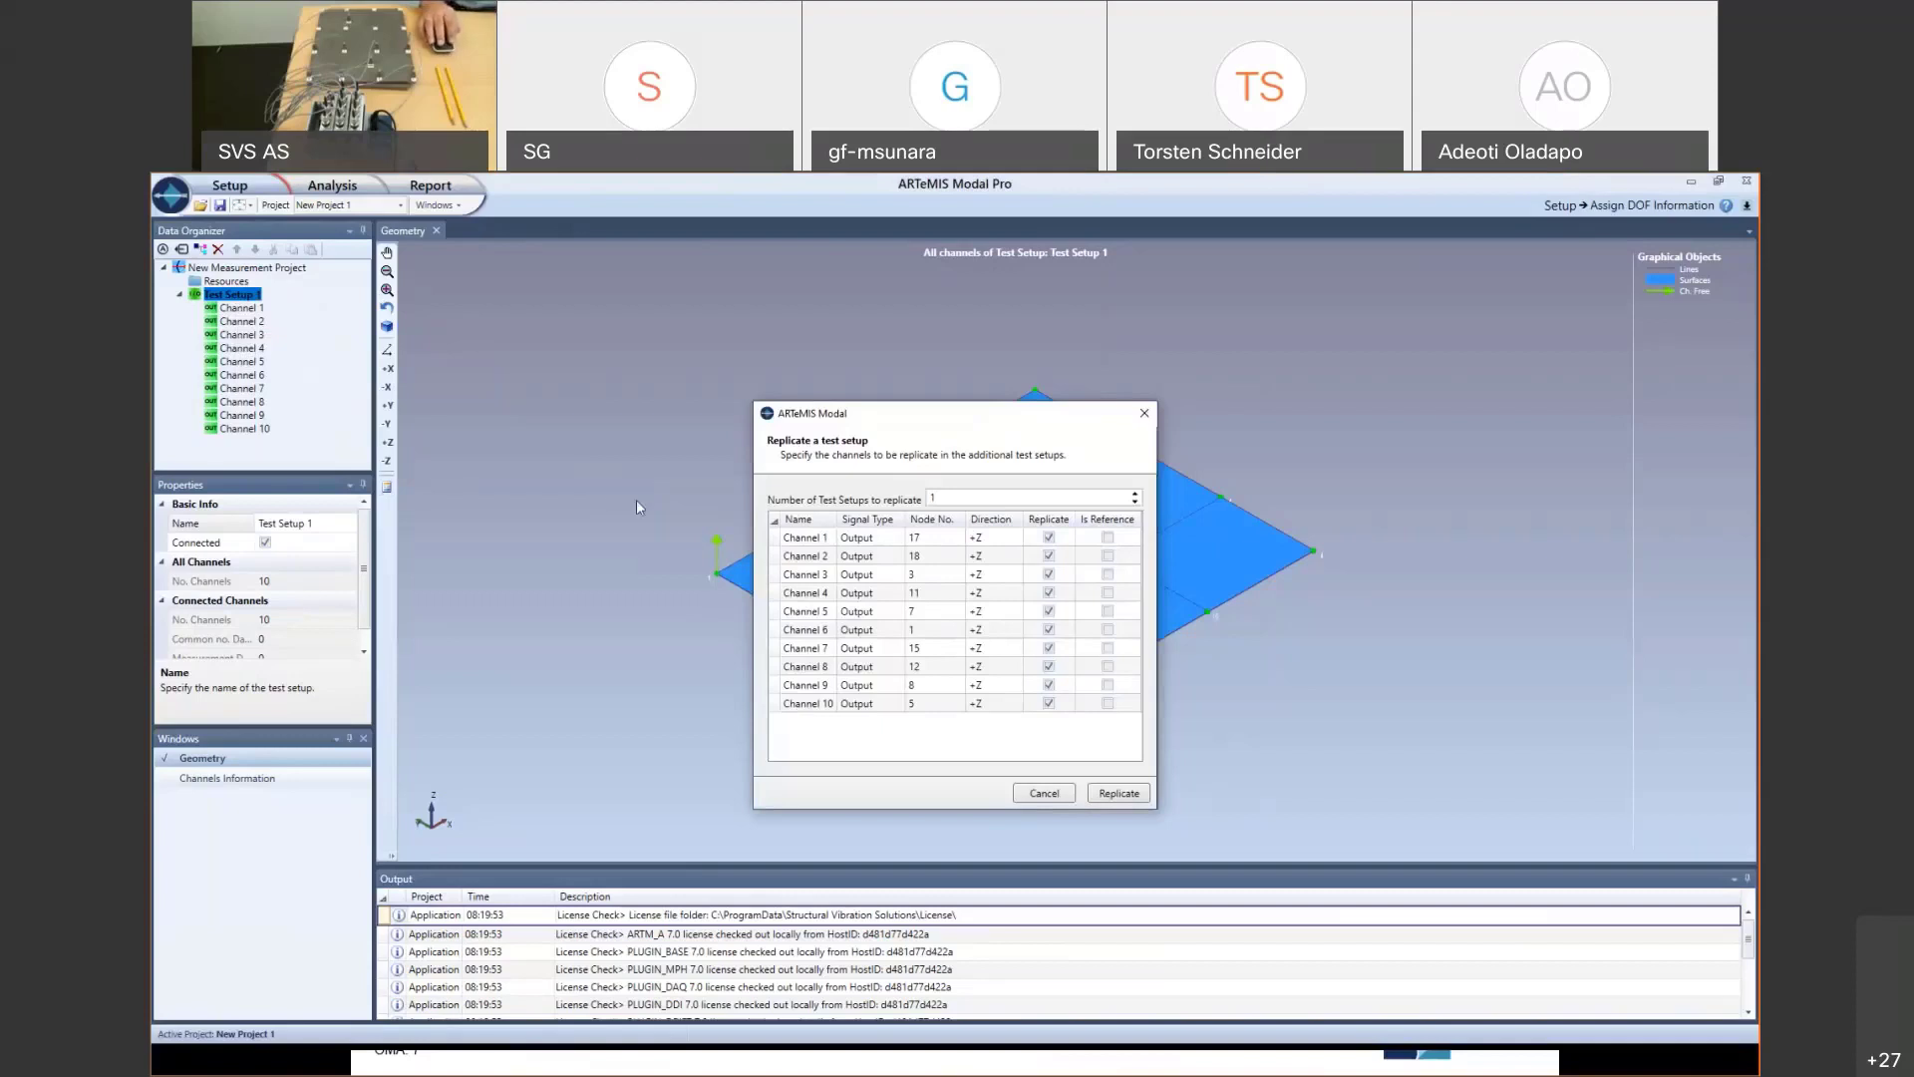
click(1109, 539)
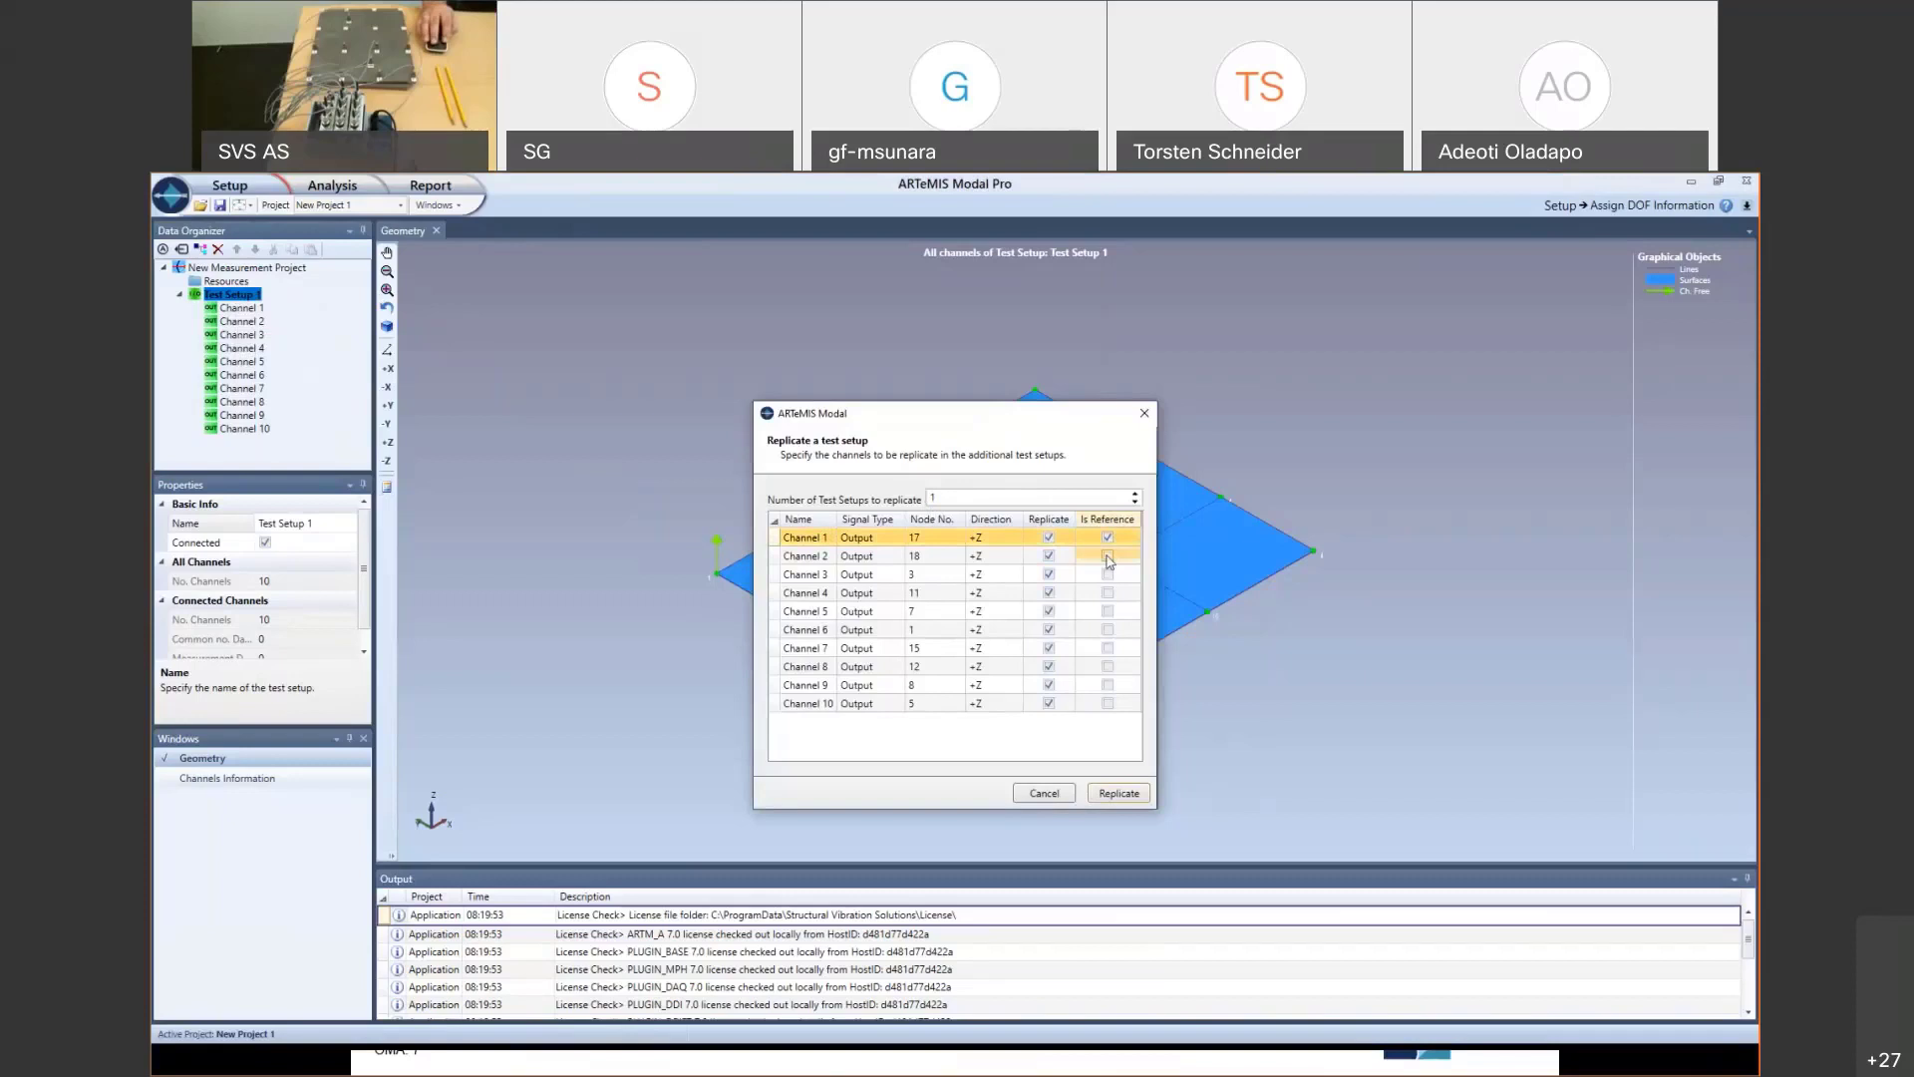
click(1108, 557)
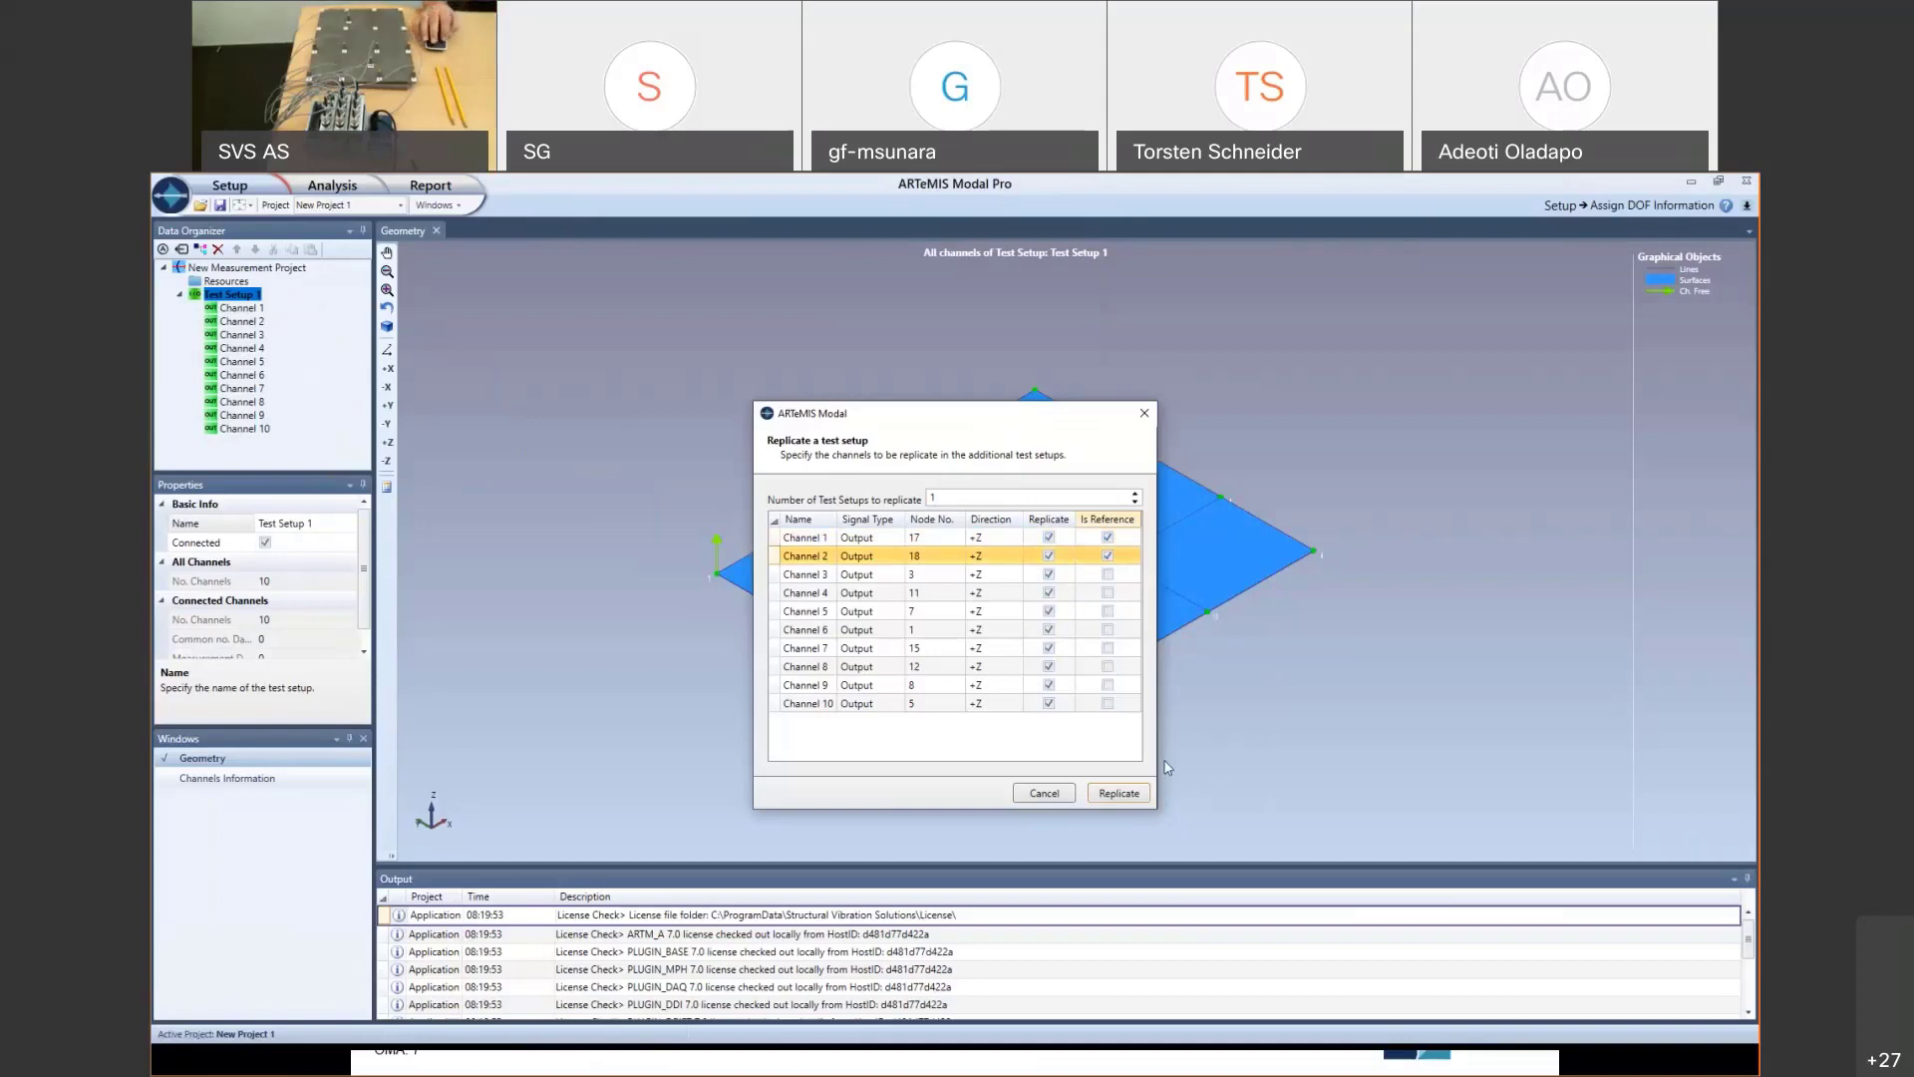
click(1118, 793)
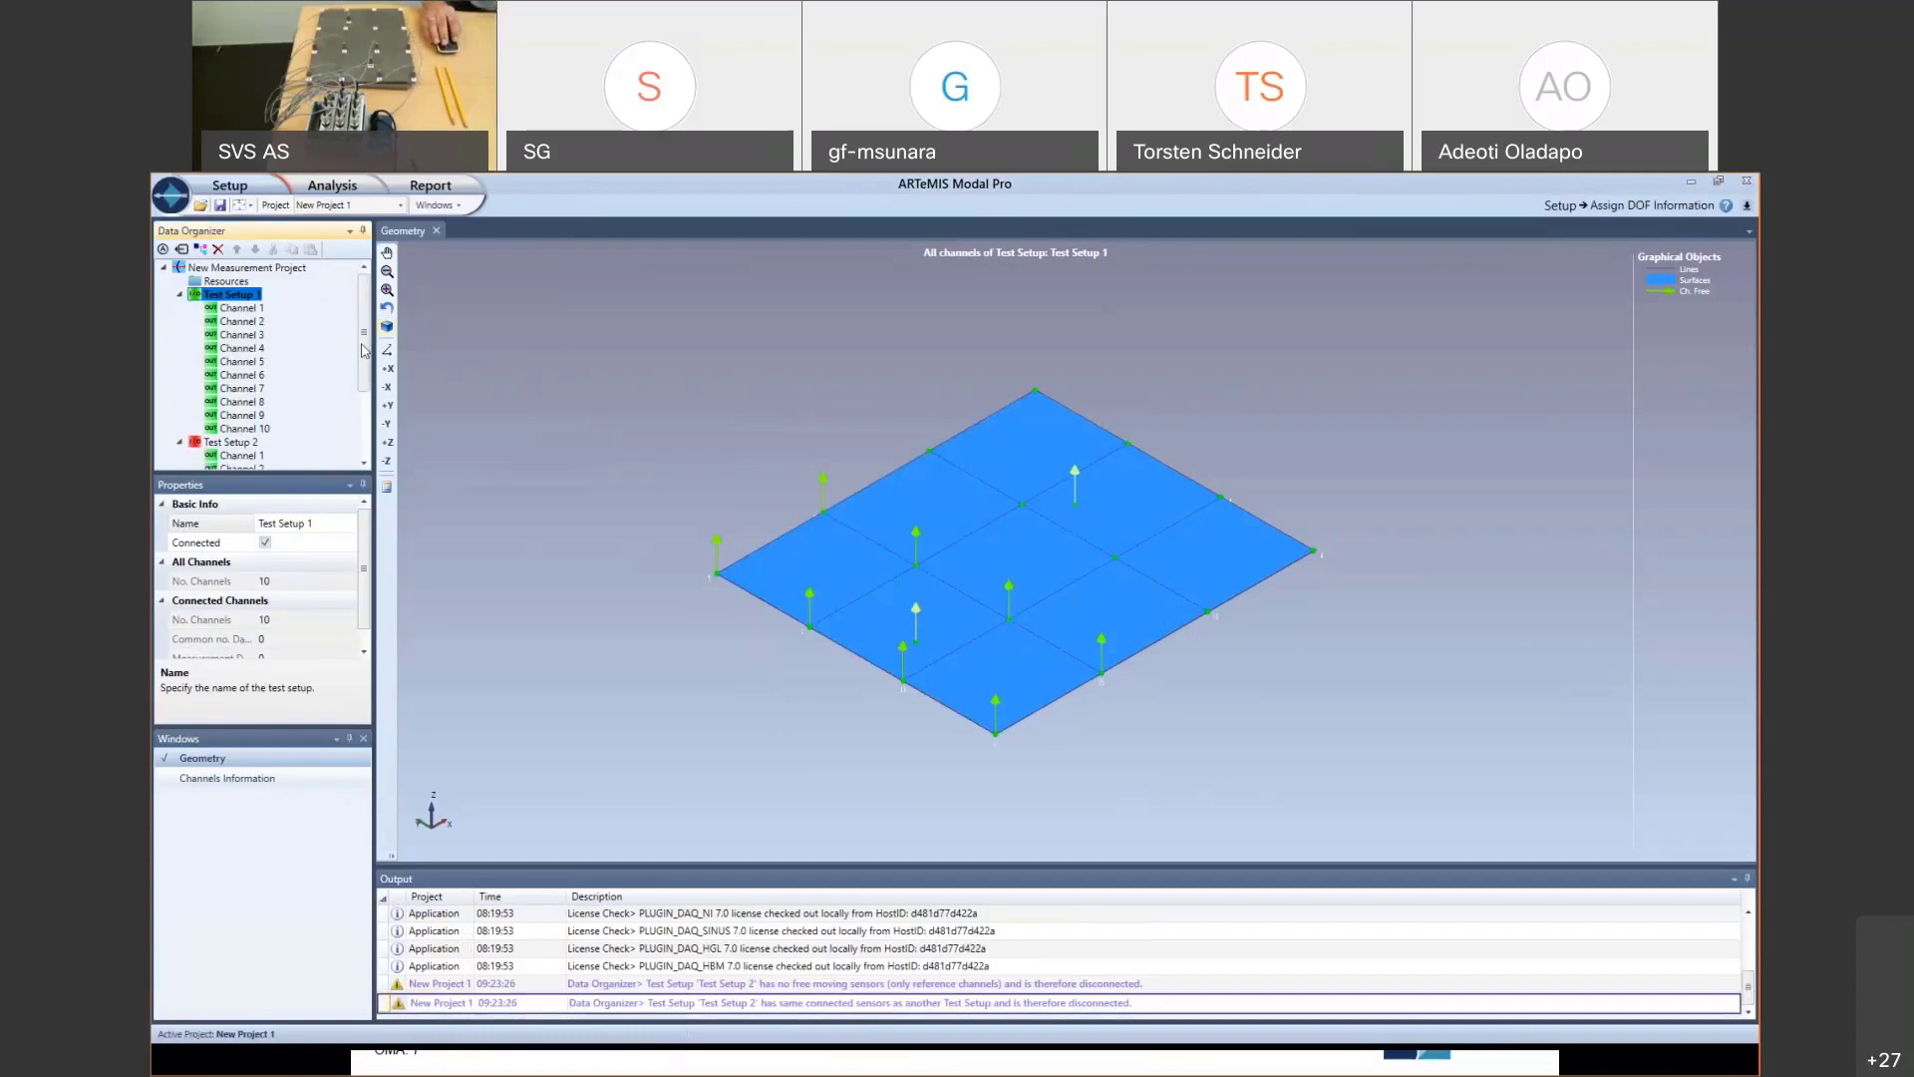
- In Test Setup 2, assign Channels 3 to 6 as upward arrows to the third row of points from the X = 0 edge
scroll(365, 391, down, 1)
scroll(365, 391, down, 1)
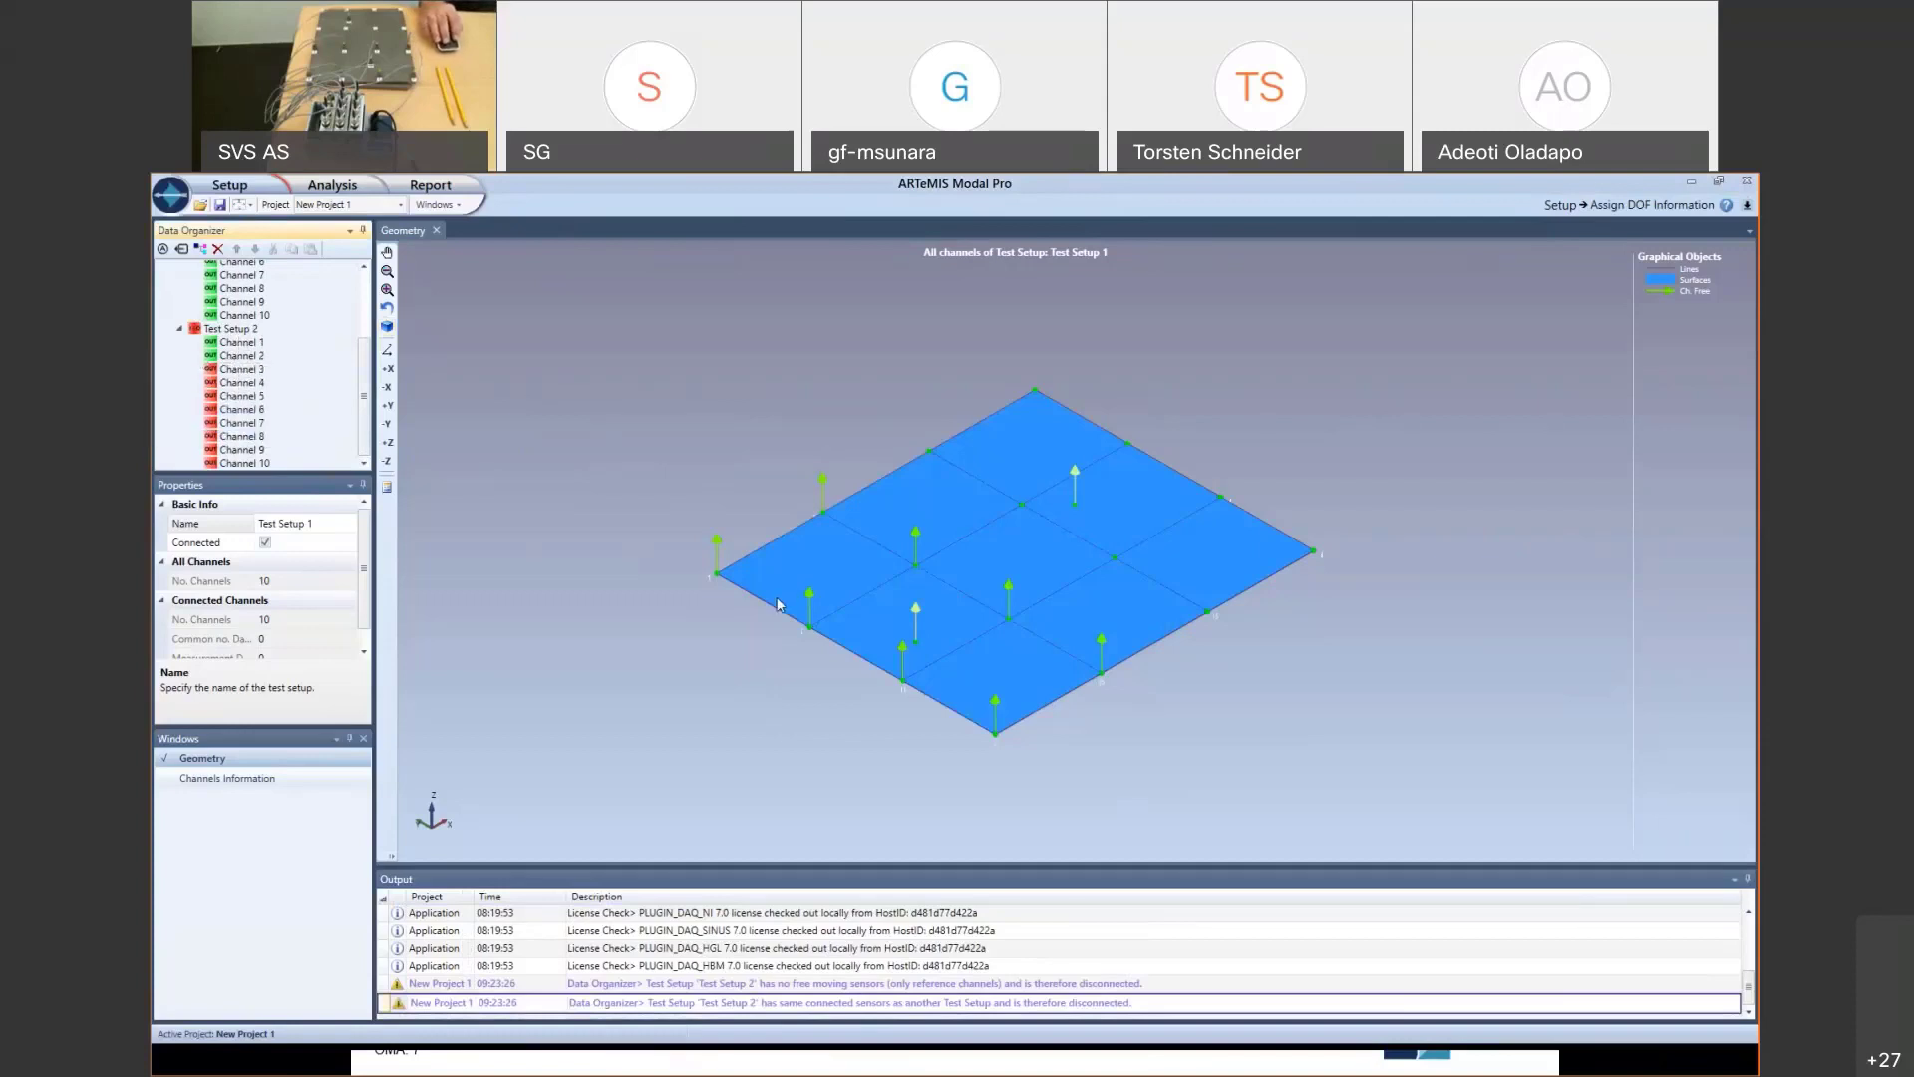
click(249, 369)
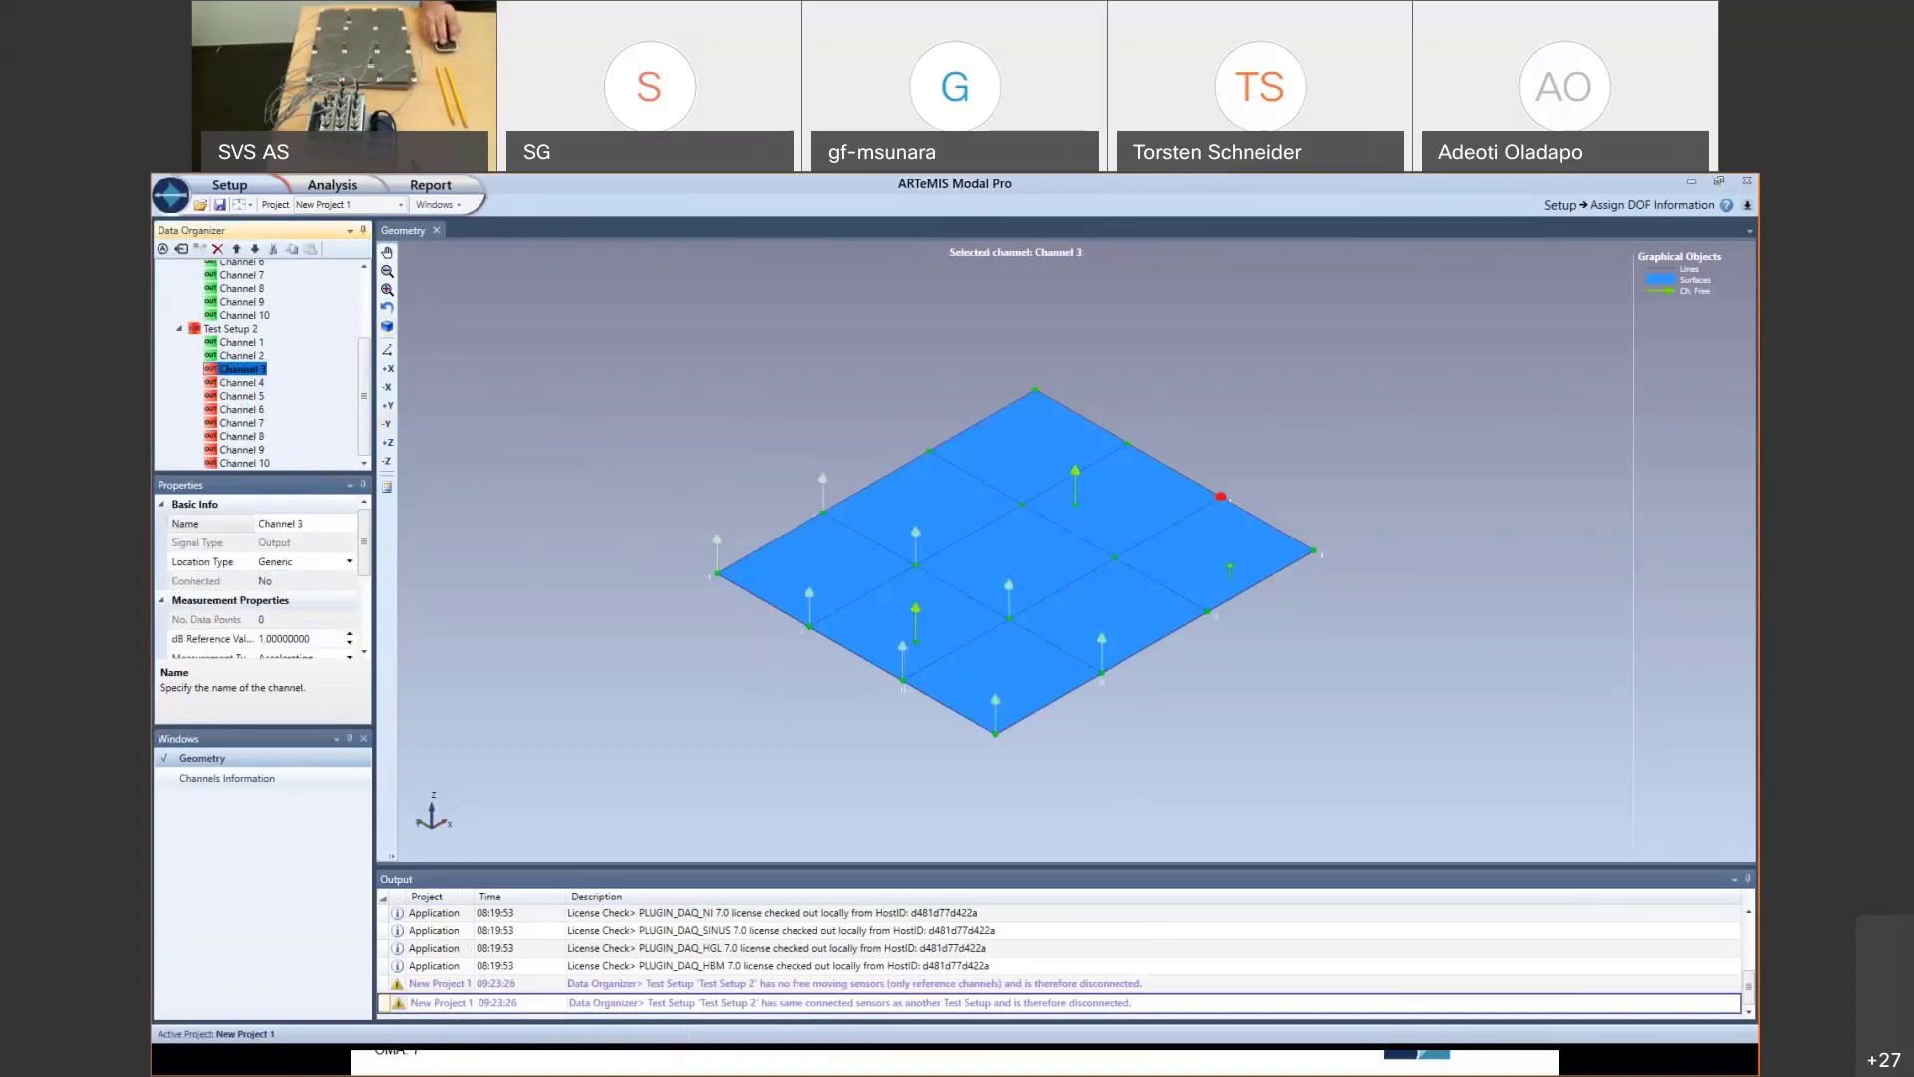
click(245, 384)
click(1117, 557)
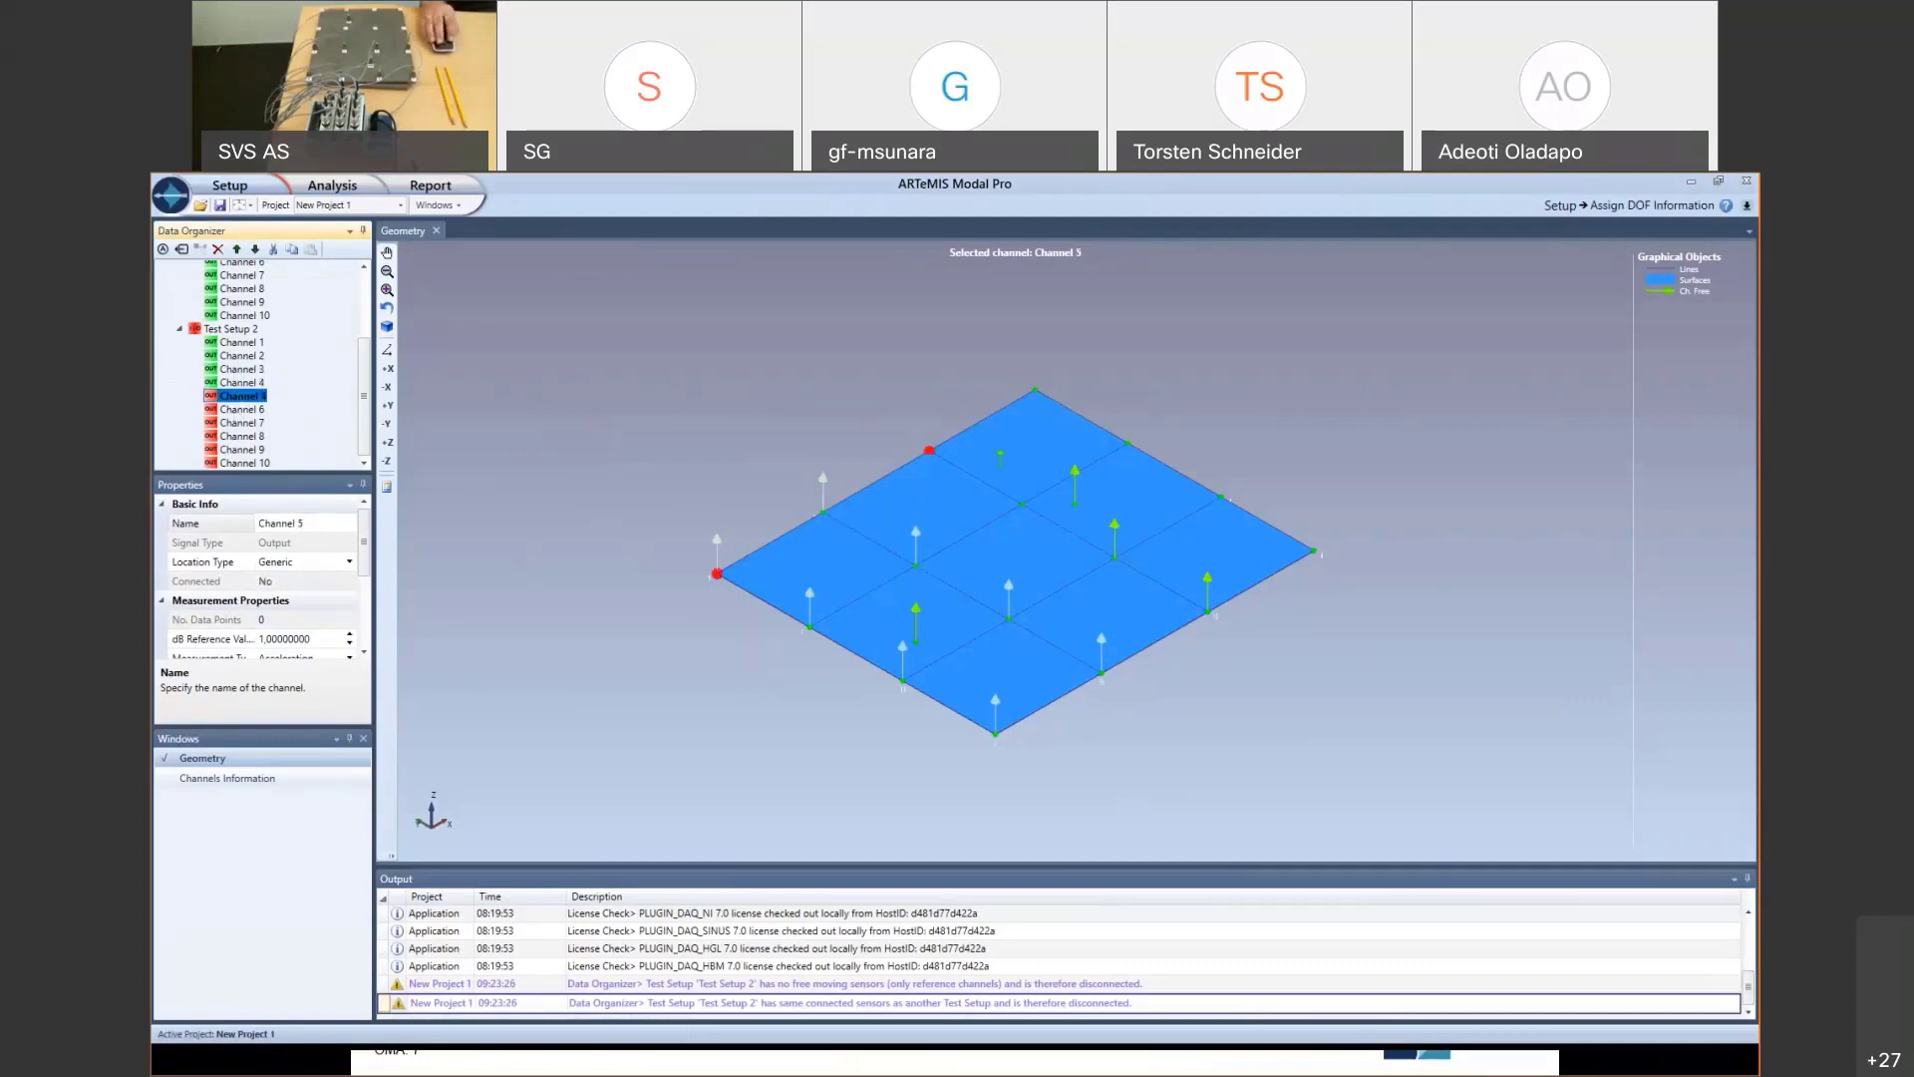
click(1022, 504)
click(245, 410)
- Assign Test Setup 2's Channels 7 to 10 as upward arrows to the four points along the edge opposite X = 0
click(263, 427)
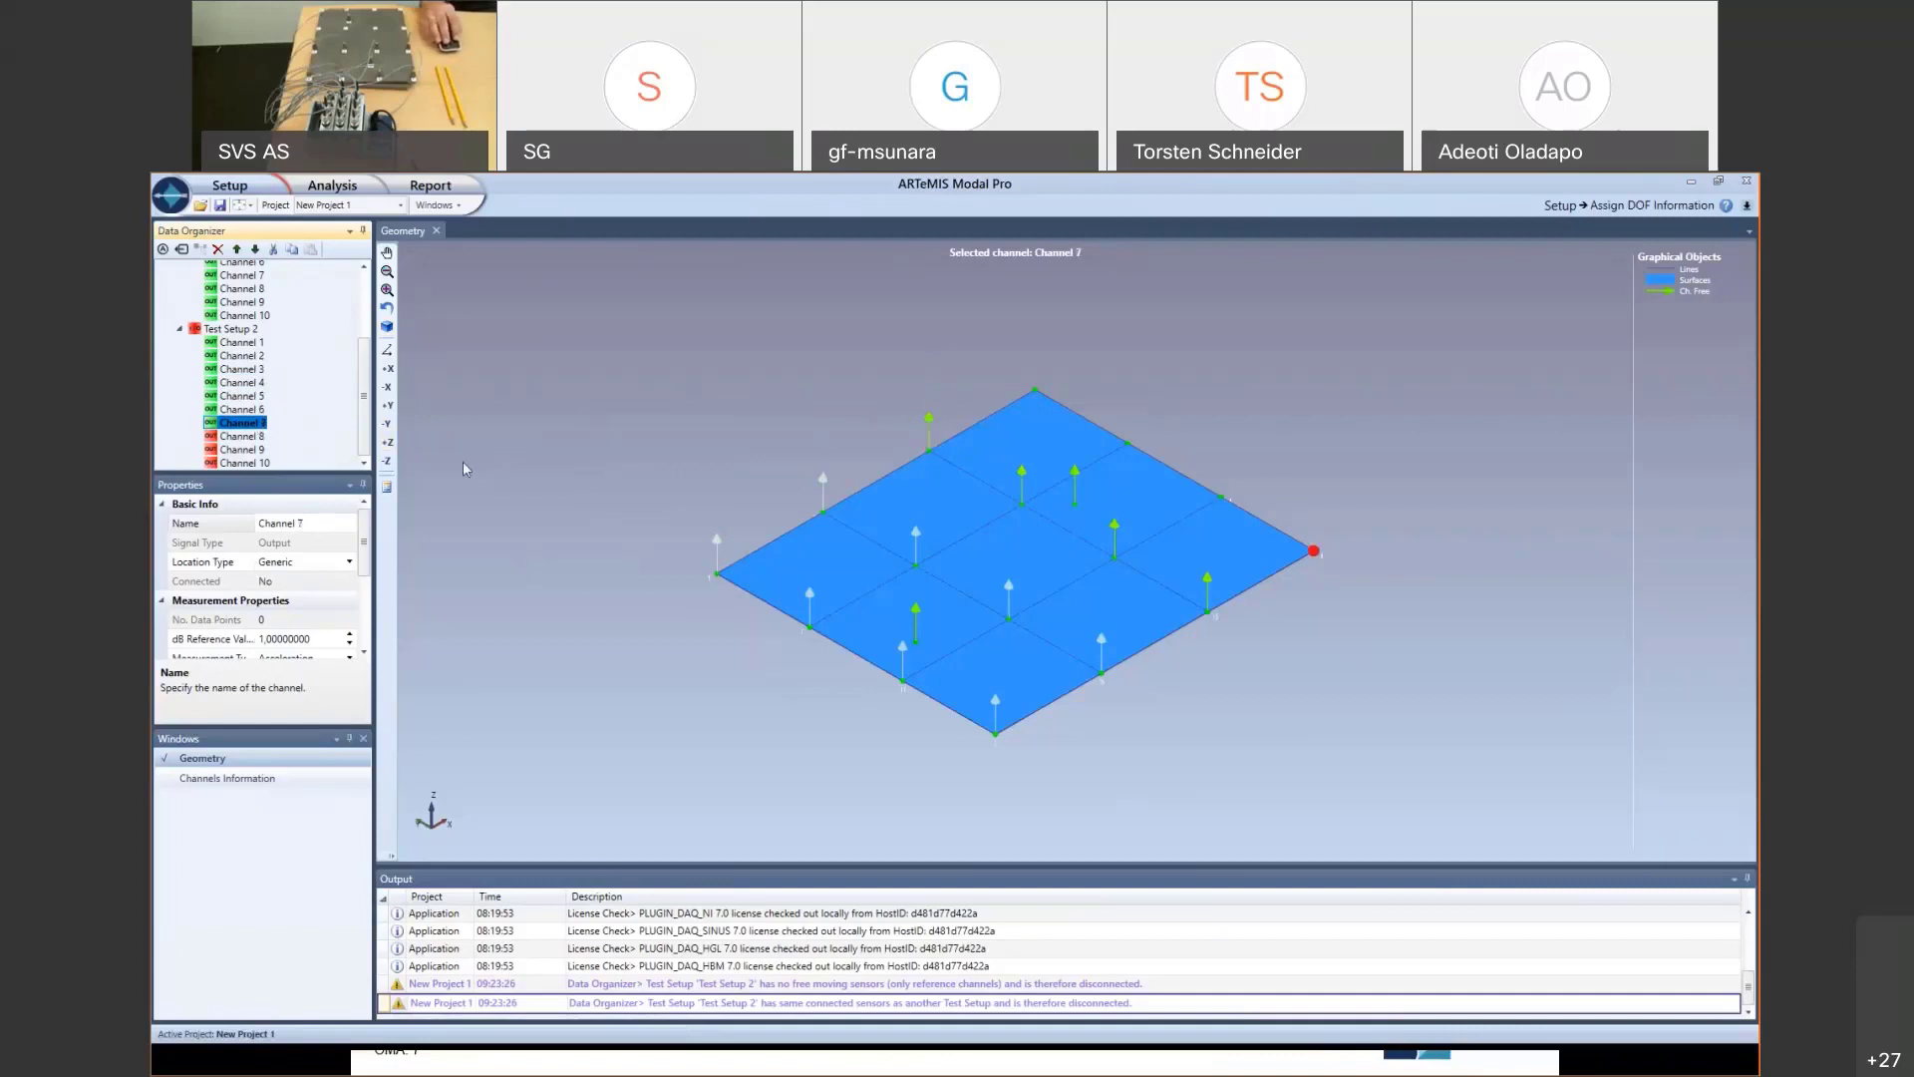
click(1313, 551)
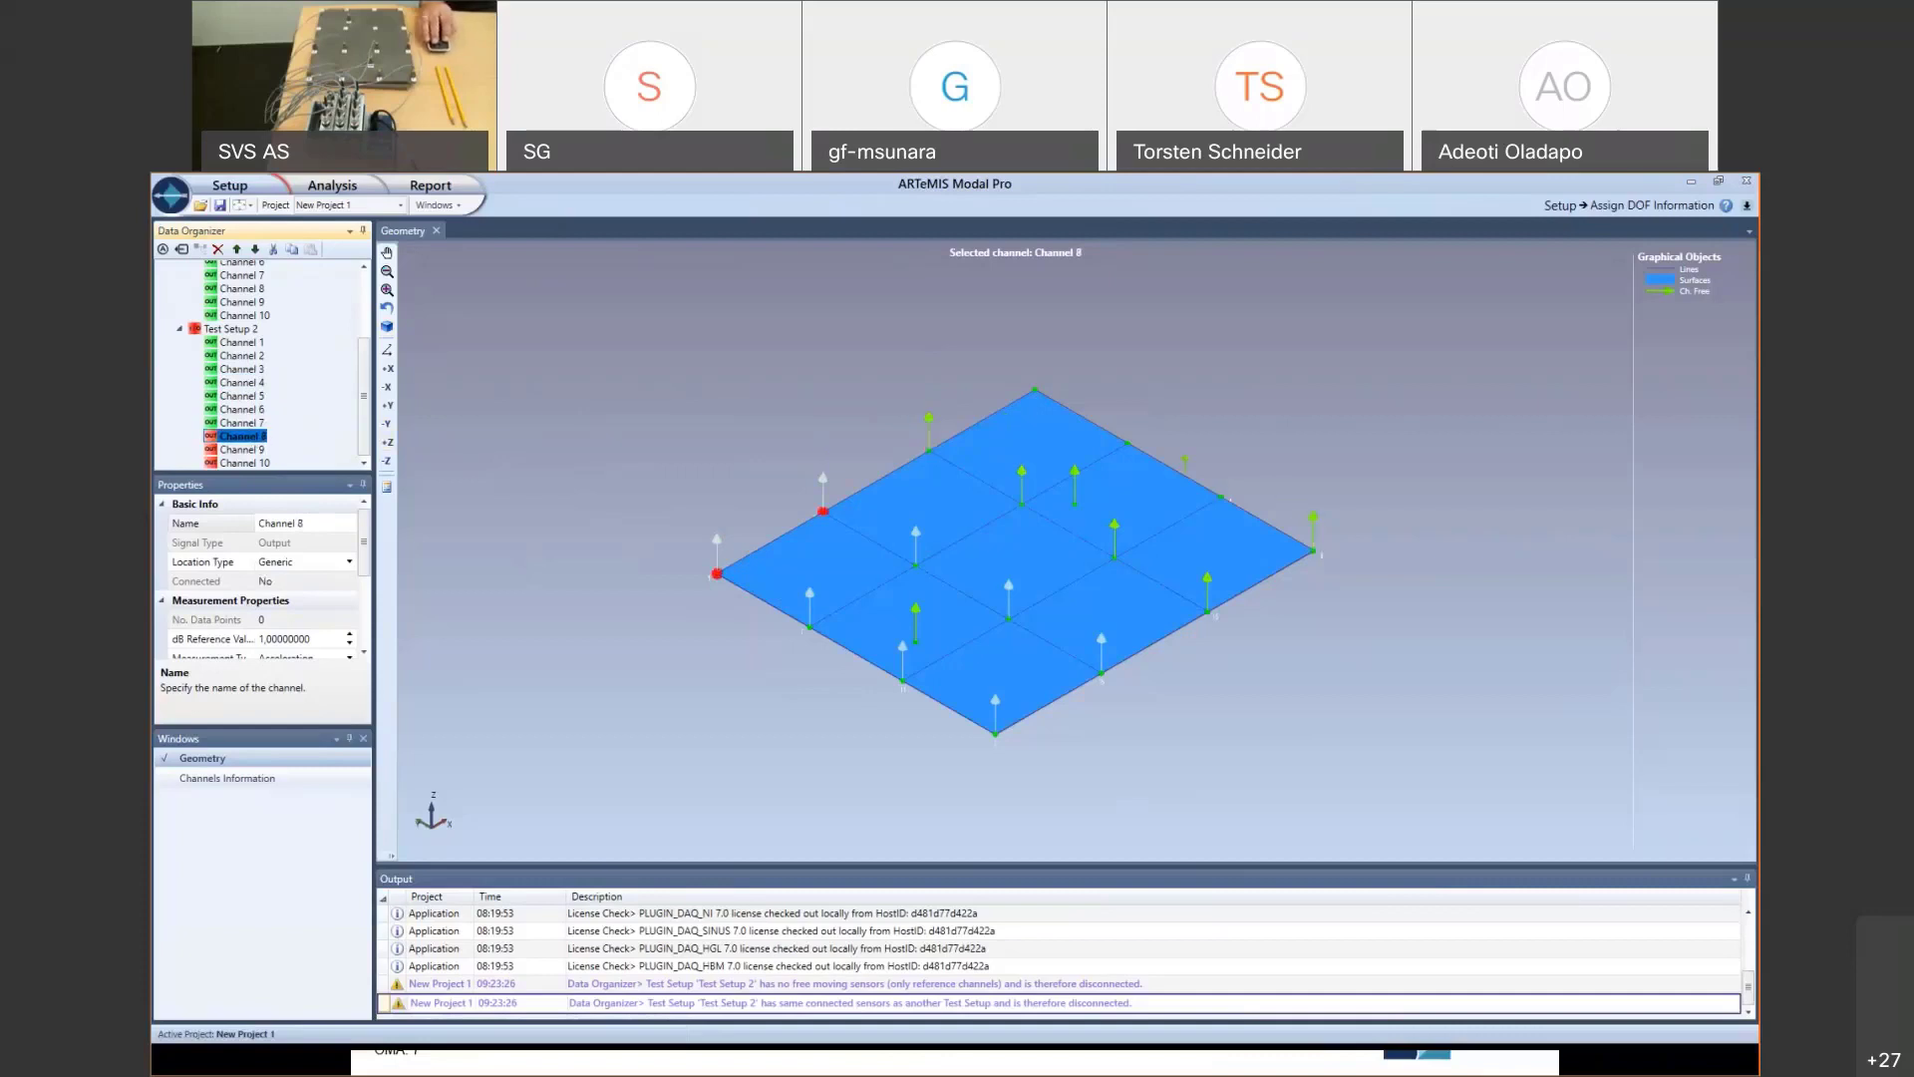
click(1220, 496)
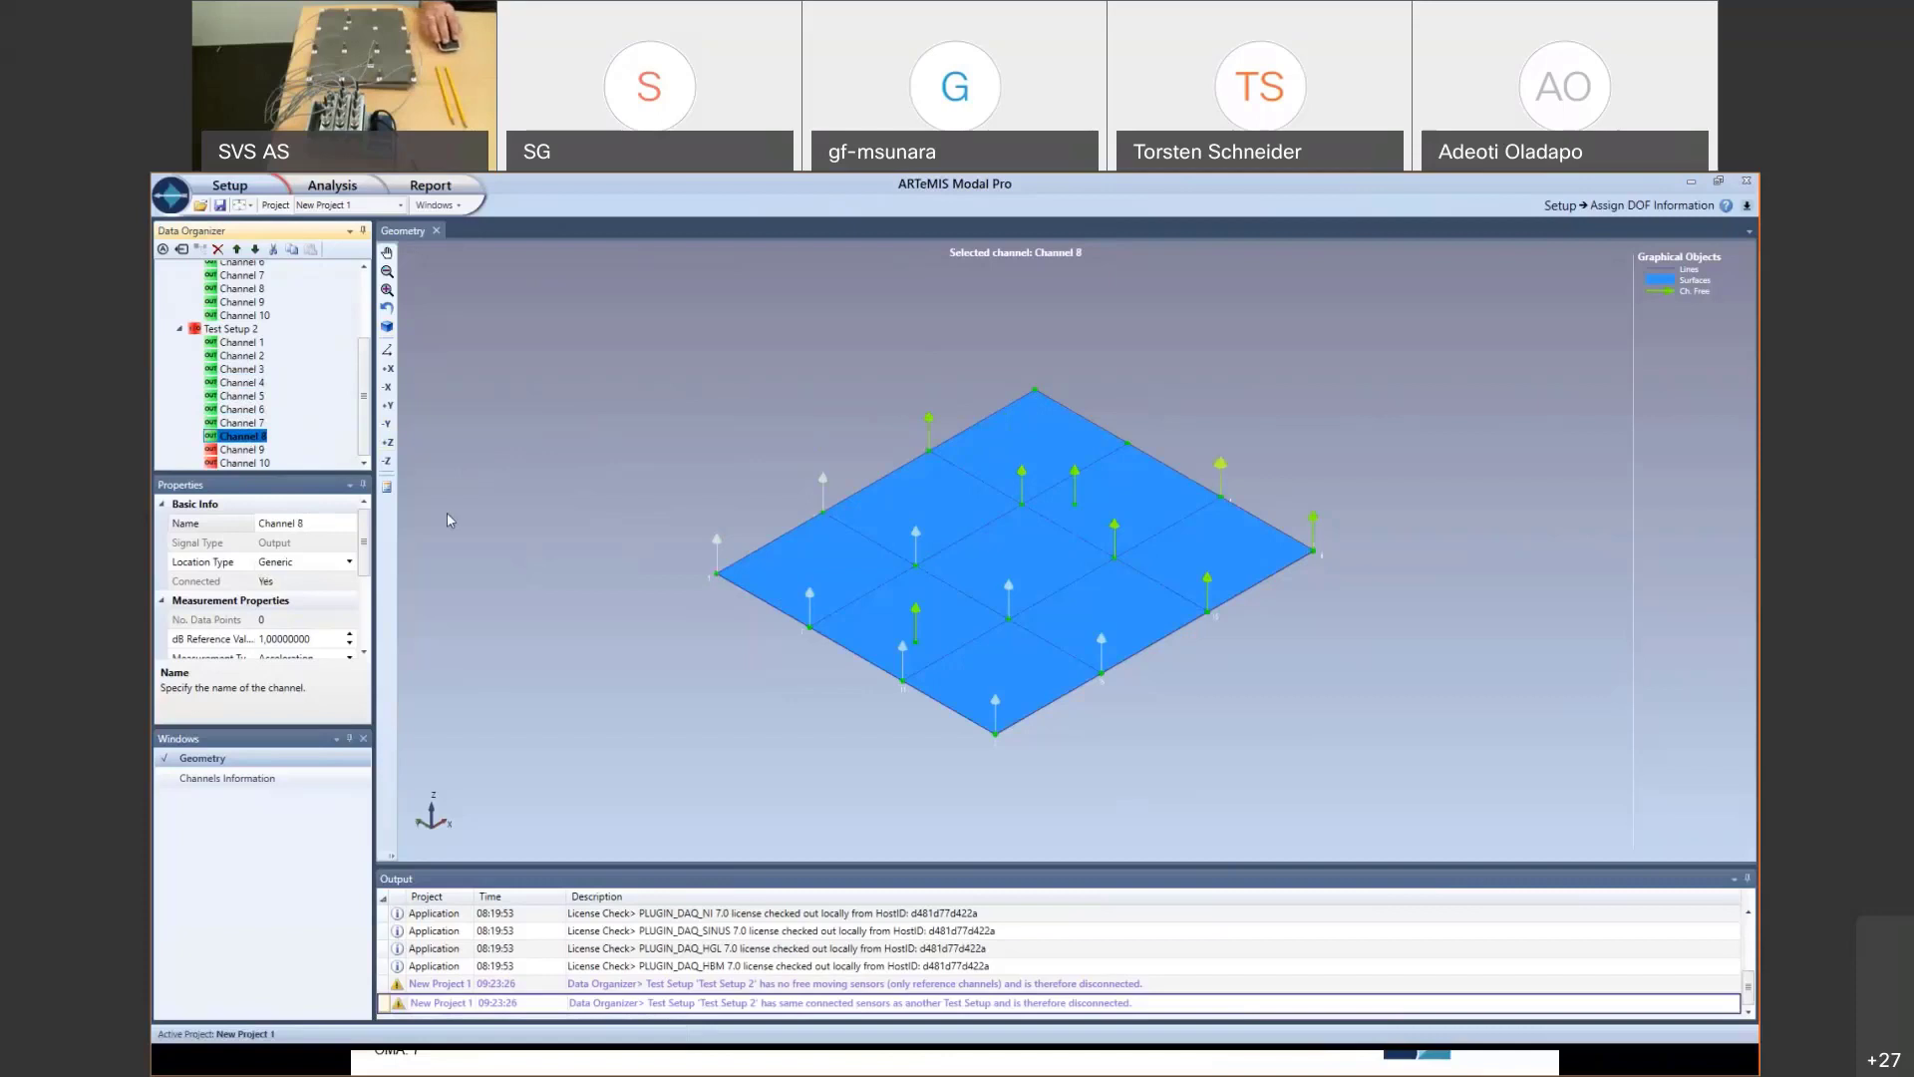
click(249, 452)
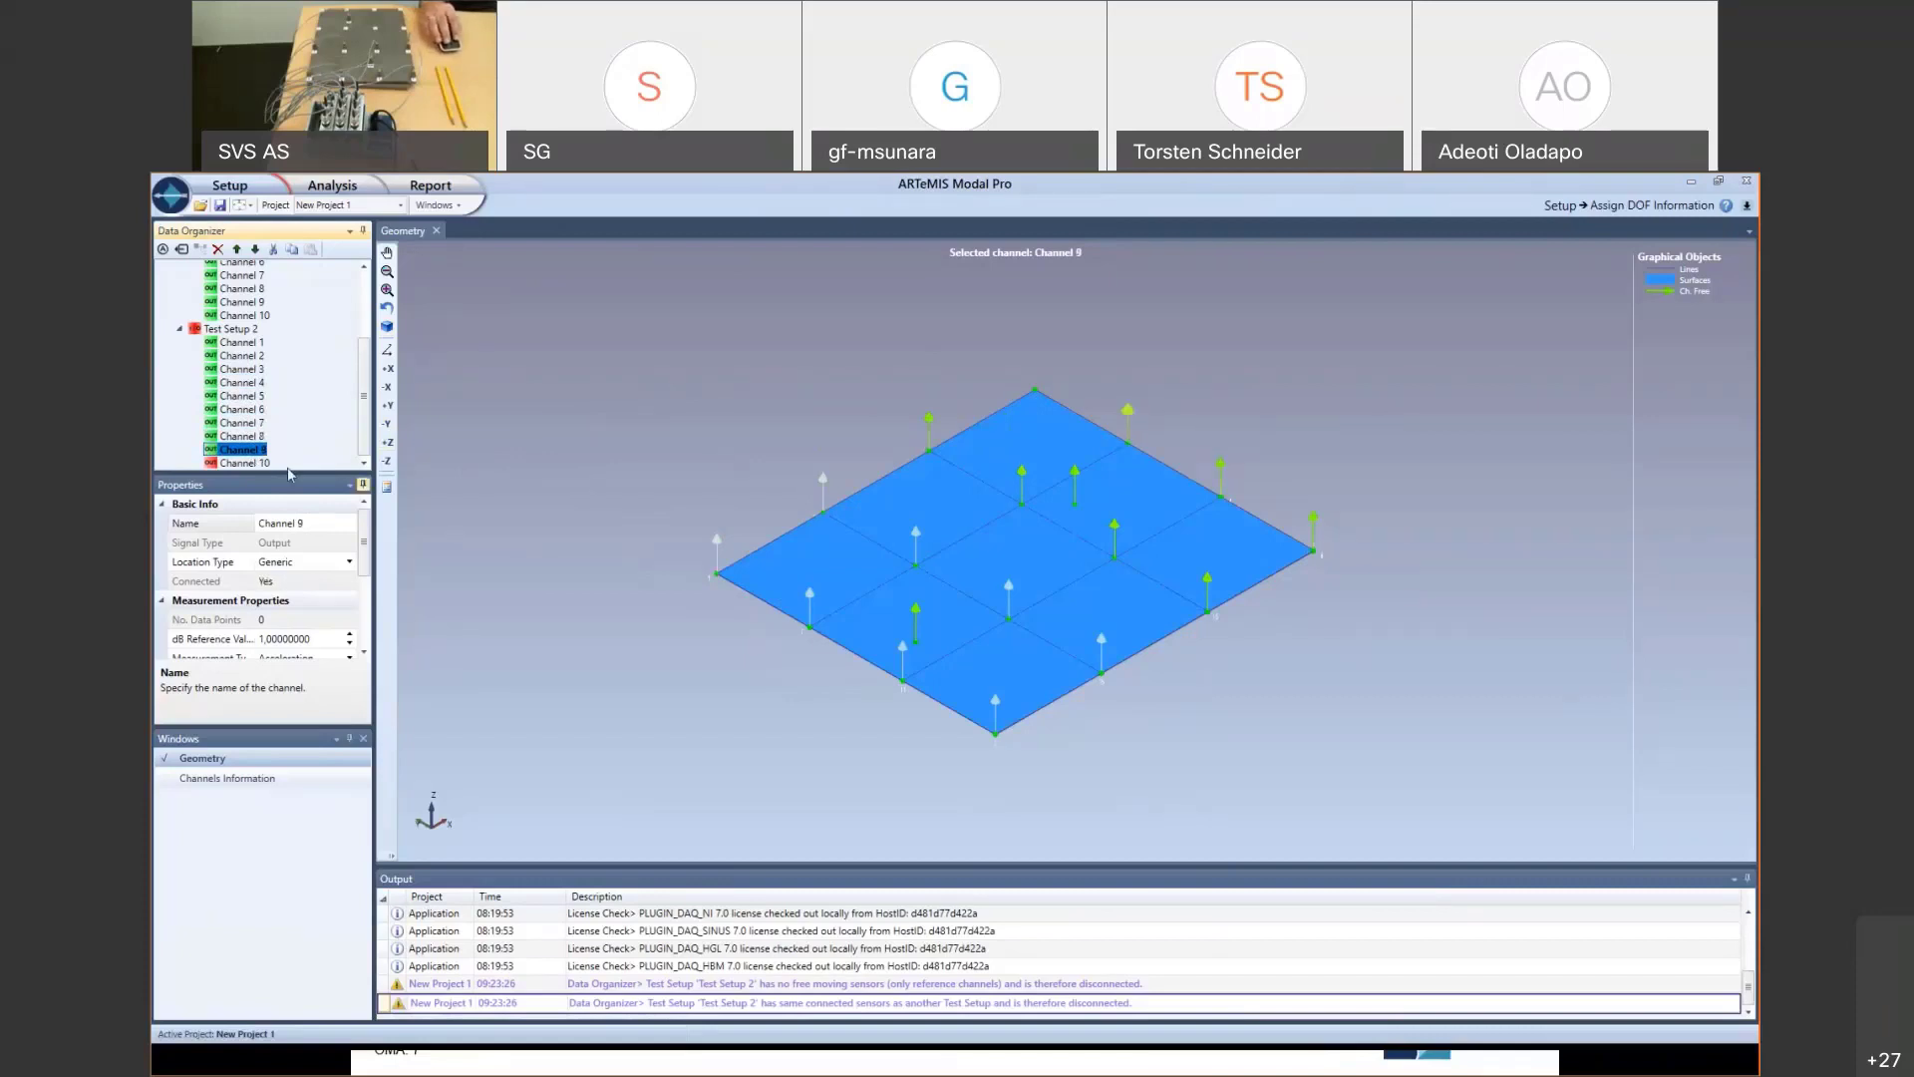
click(998, 357)
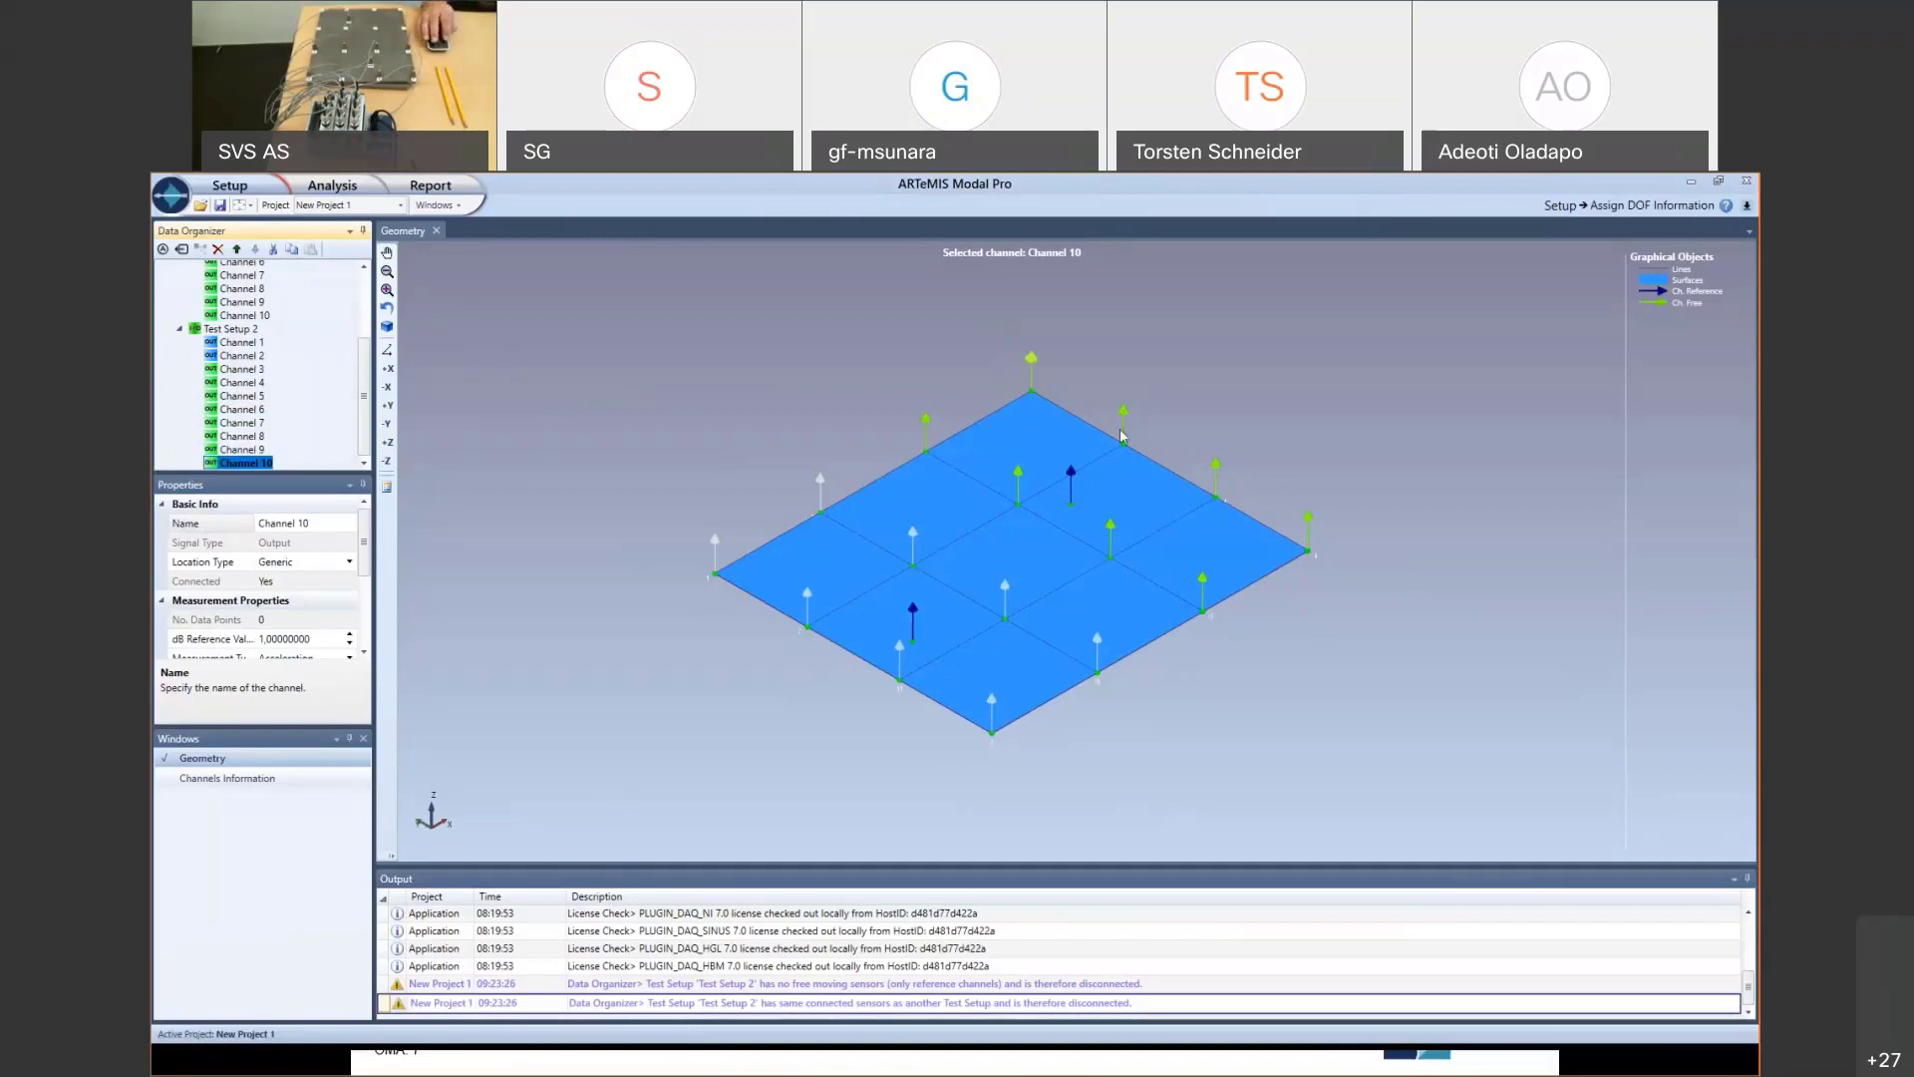
click(1215, 467)
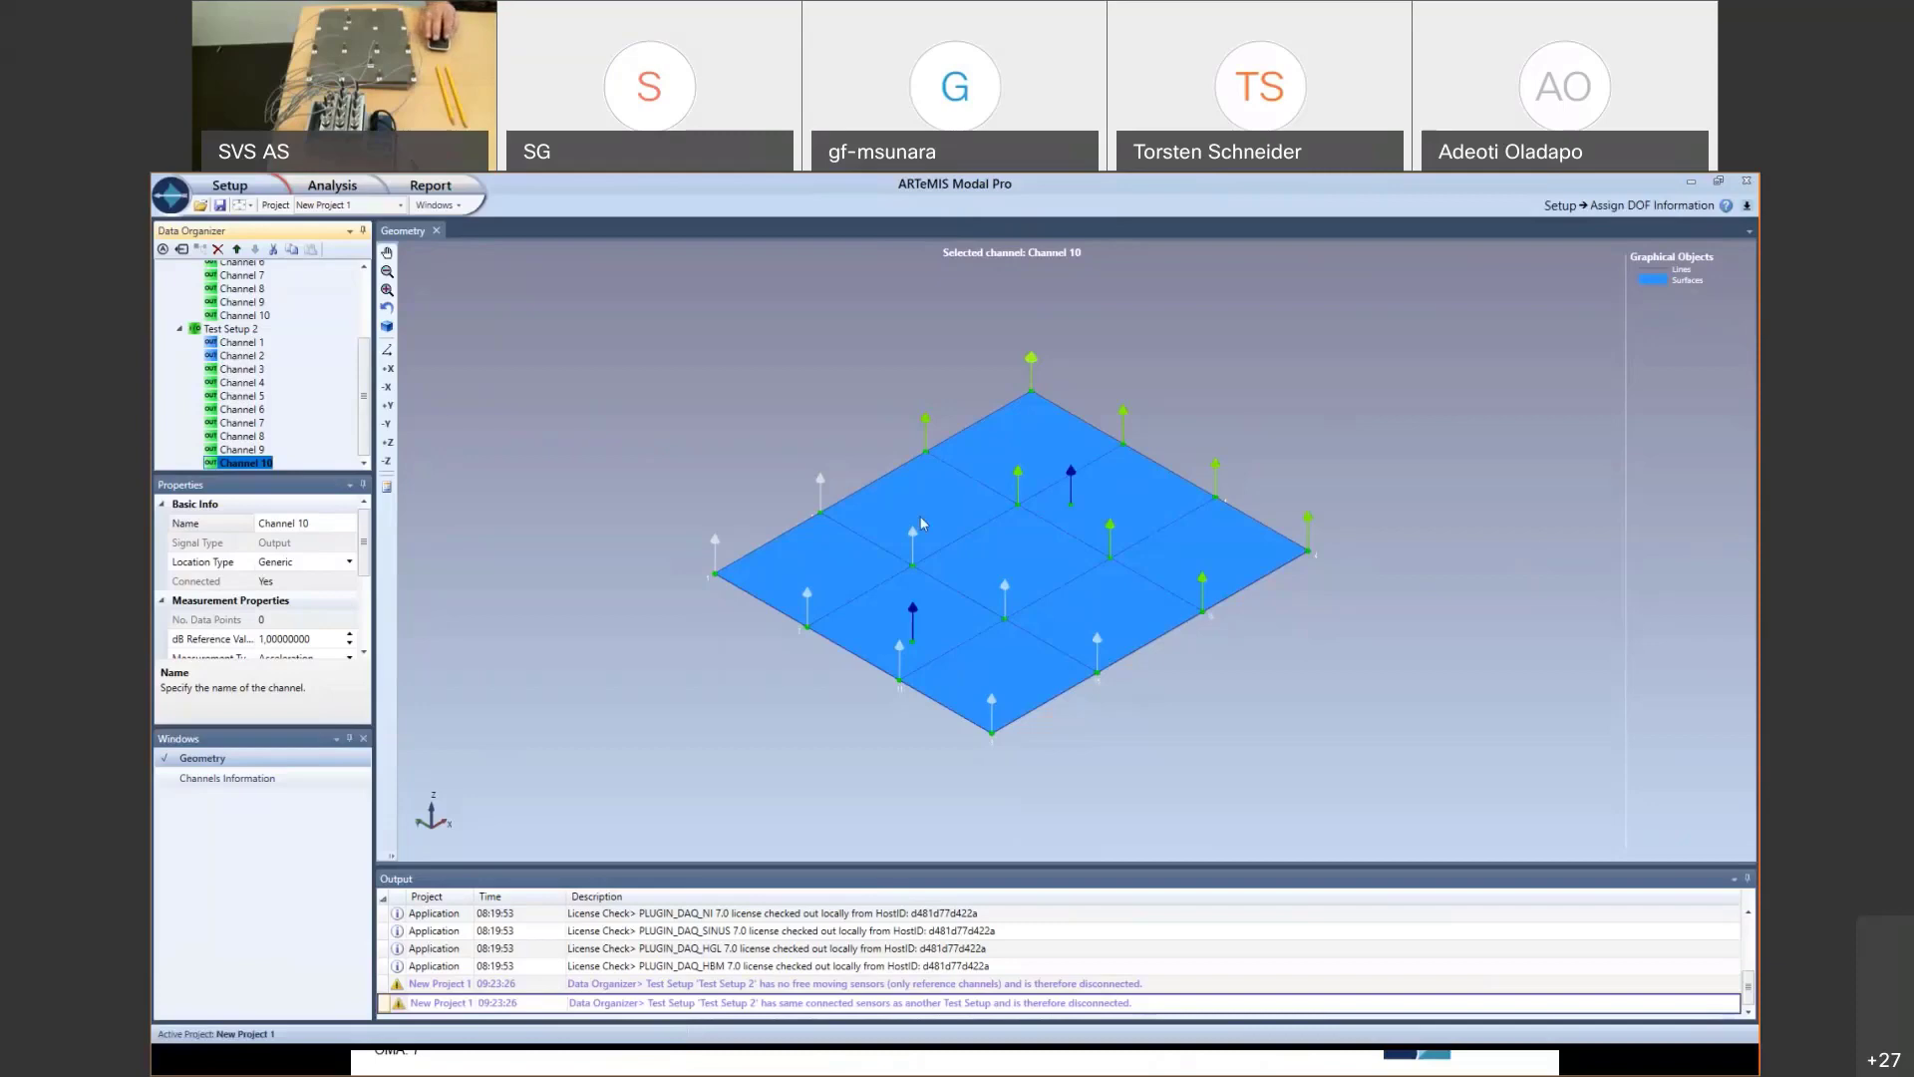
- Open the Data Acquisition workspace for National Instruments hardware and accept the detected sensor configuration
click(235, 187)
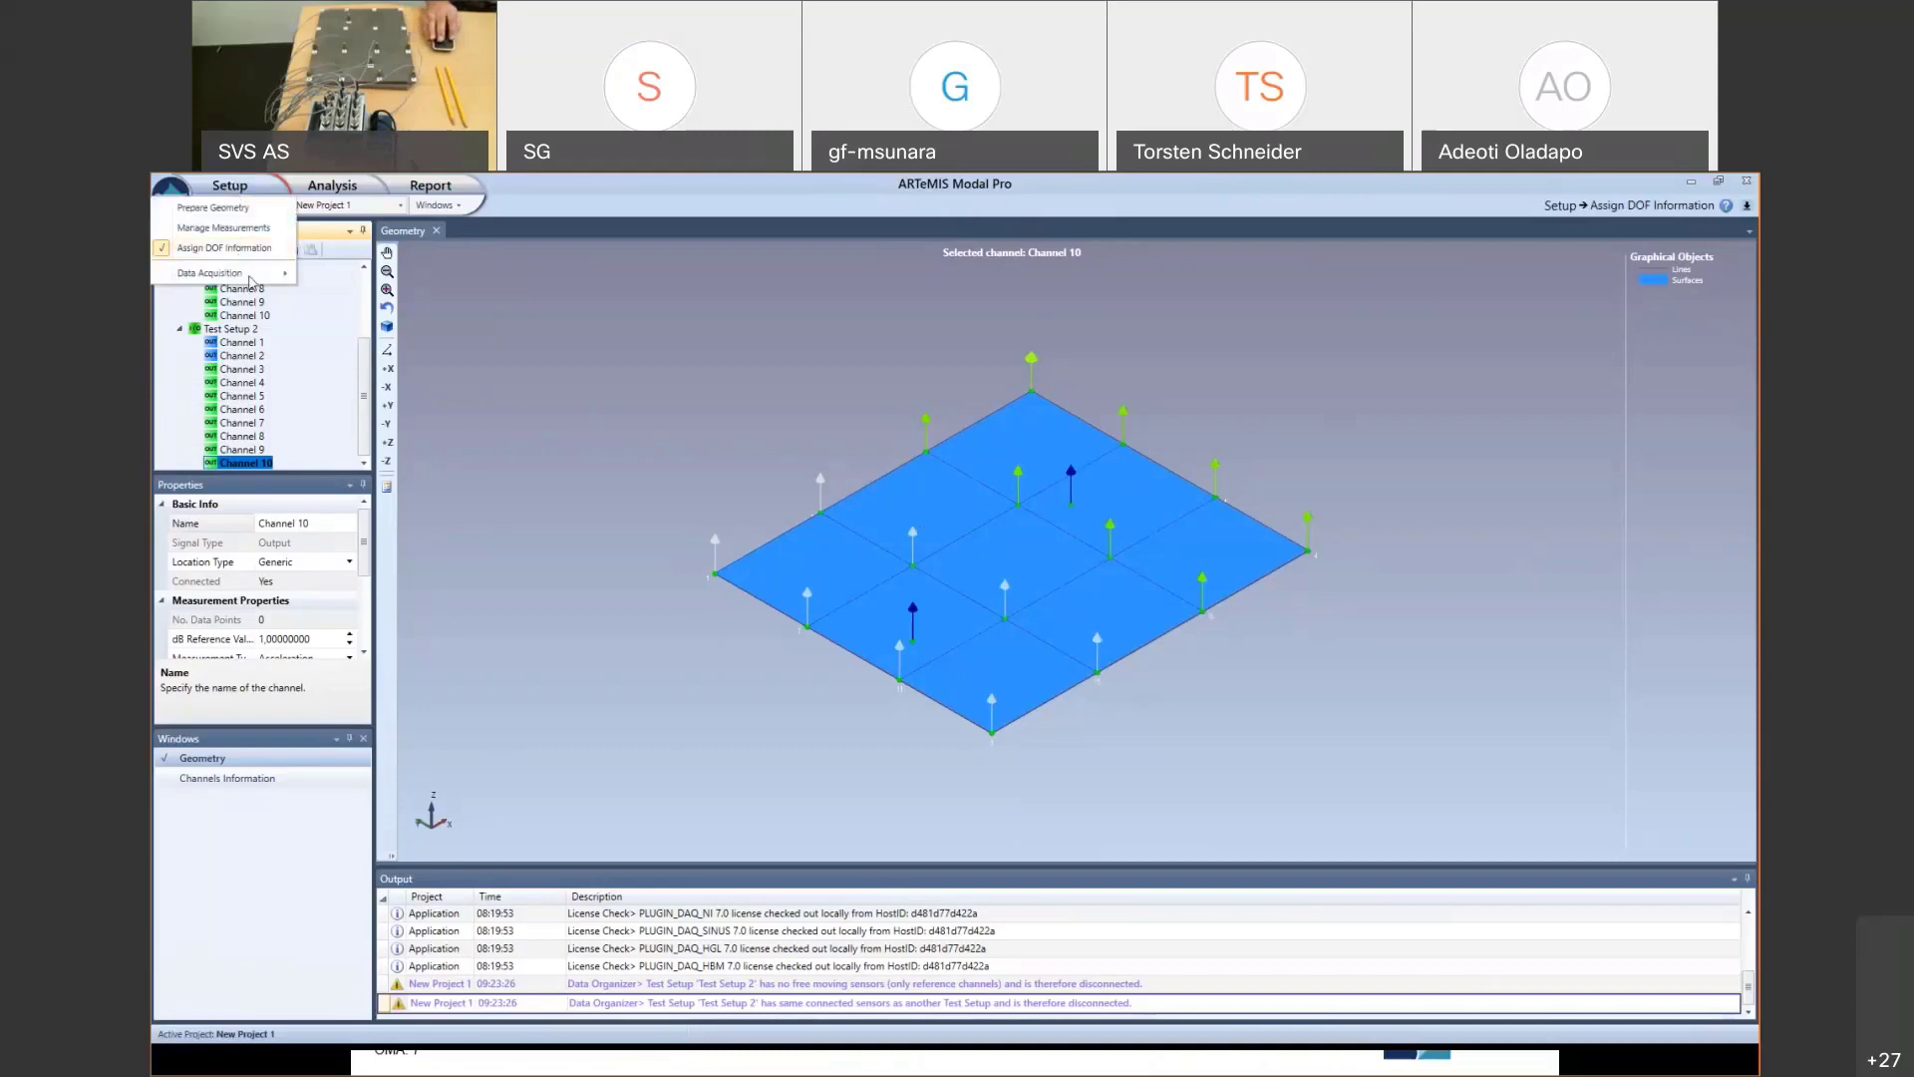
mouse_move(256, 279)
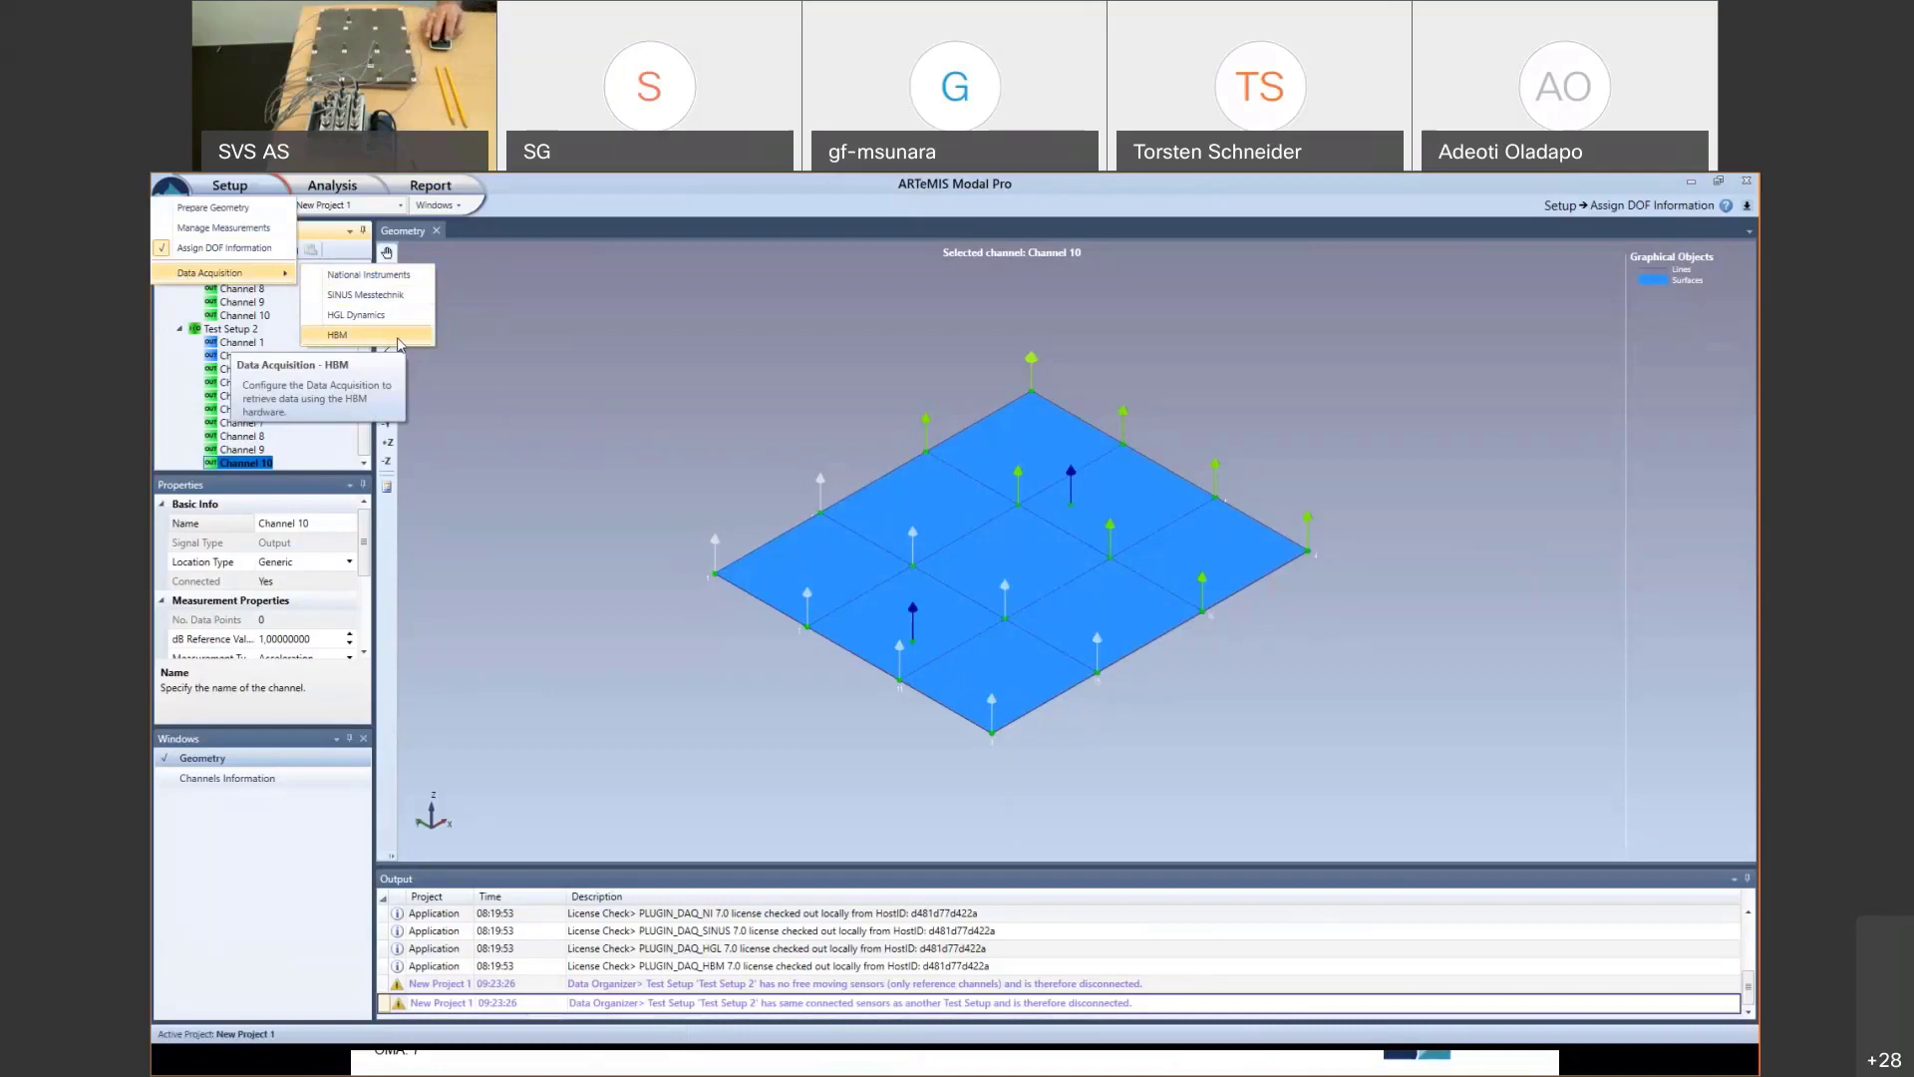
click(415, 279)
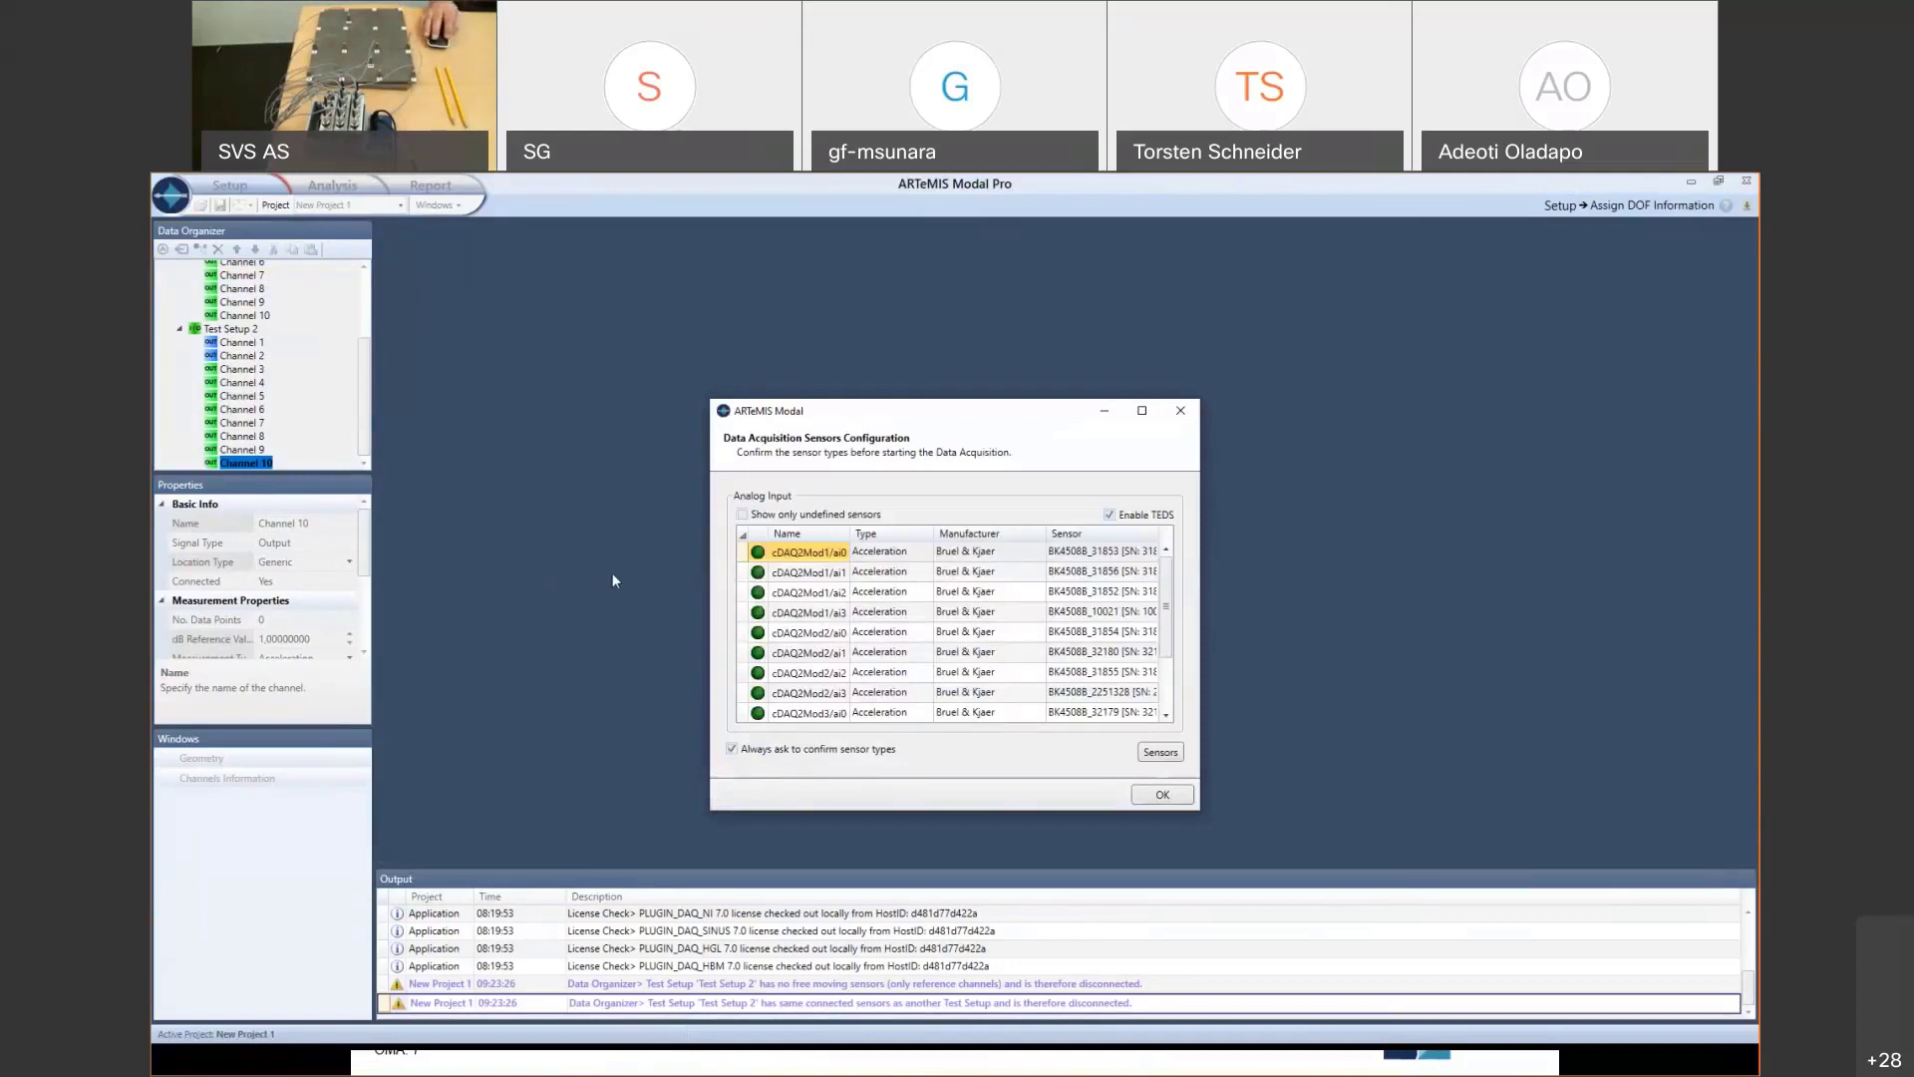
mouse_move(758, 556)
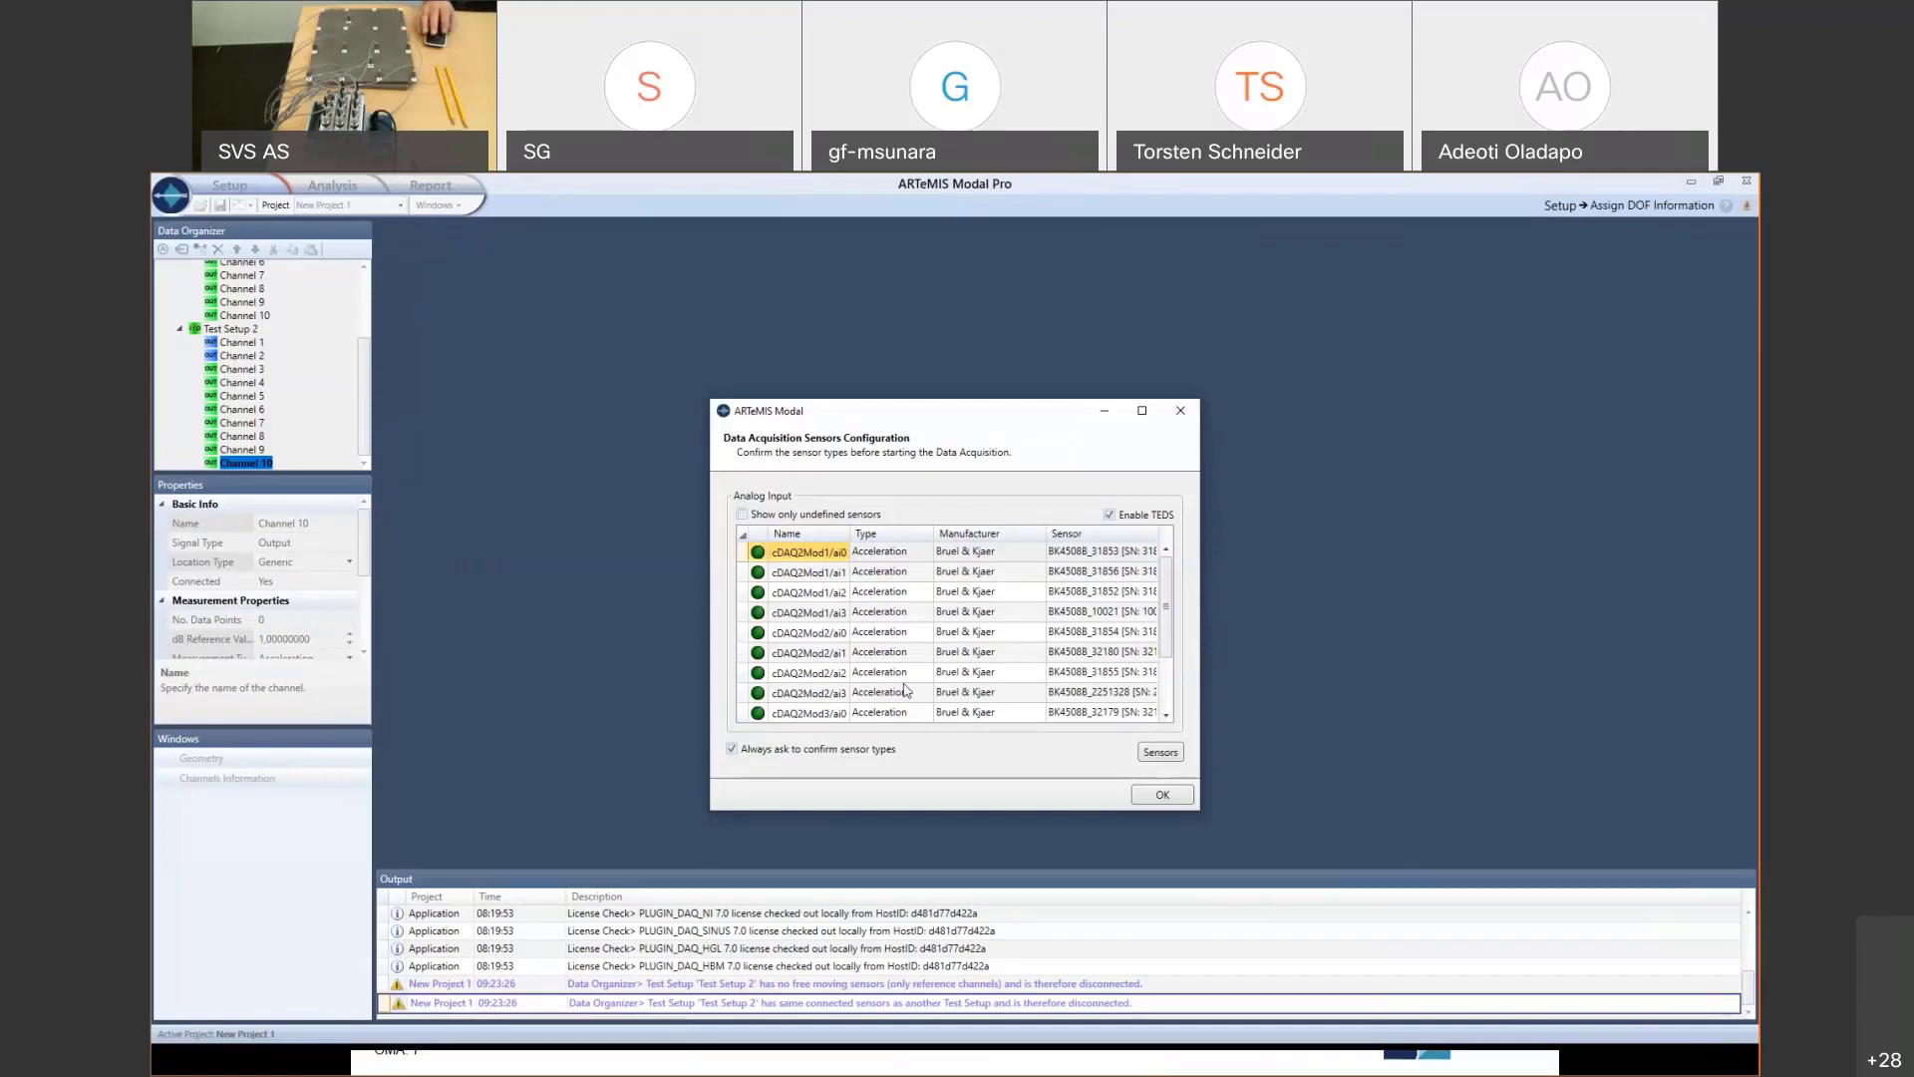
click(1173, 797)
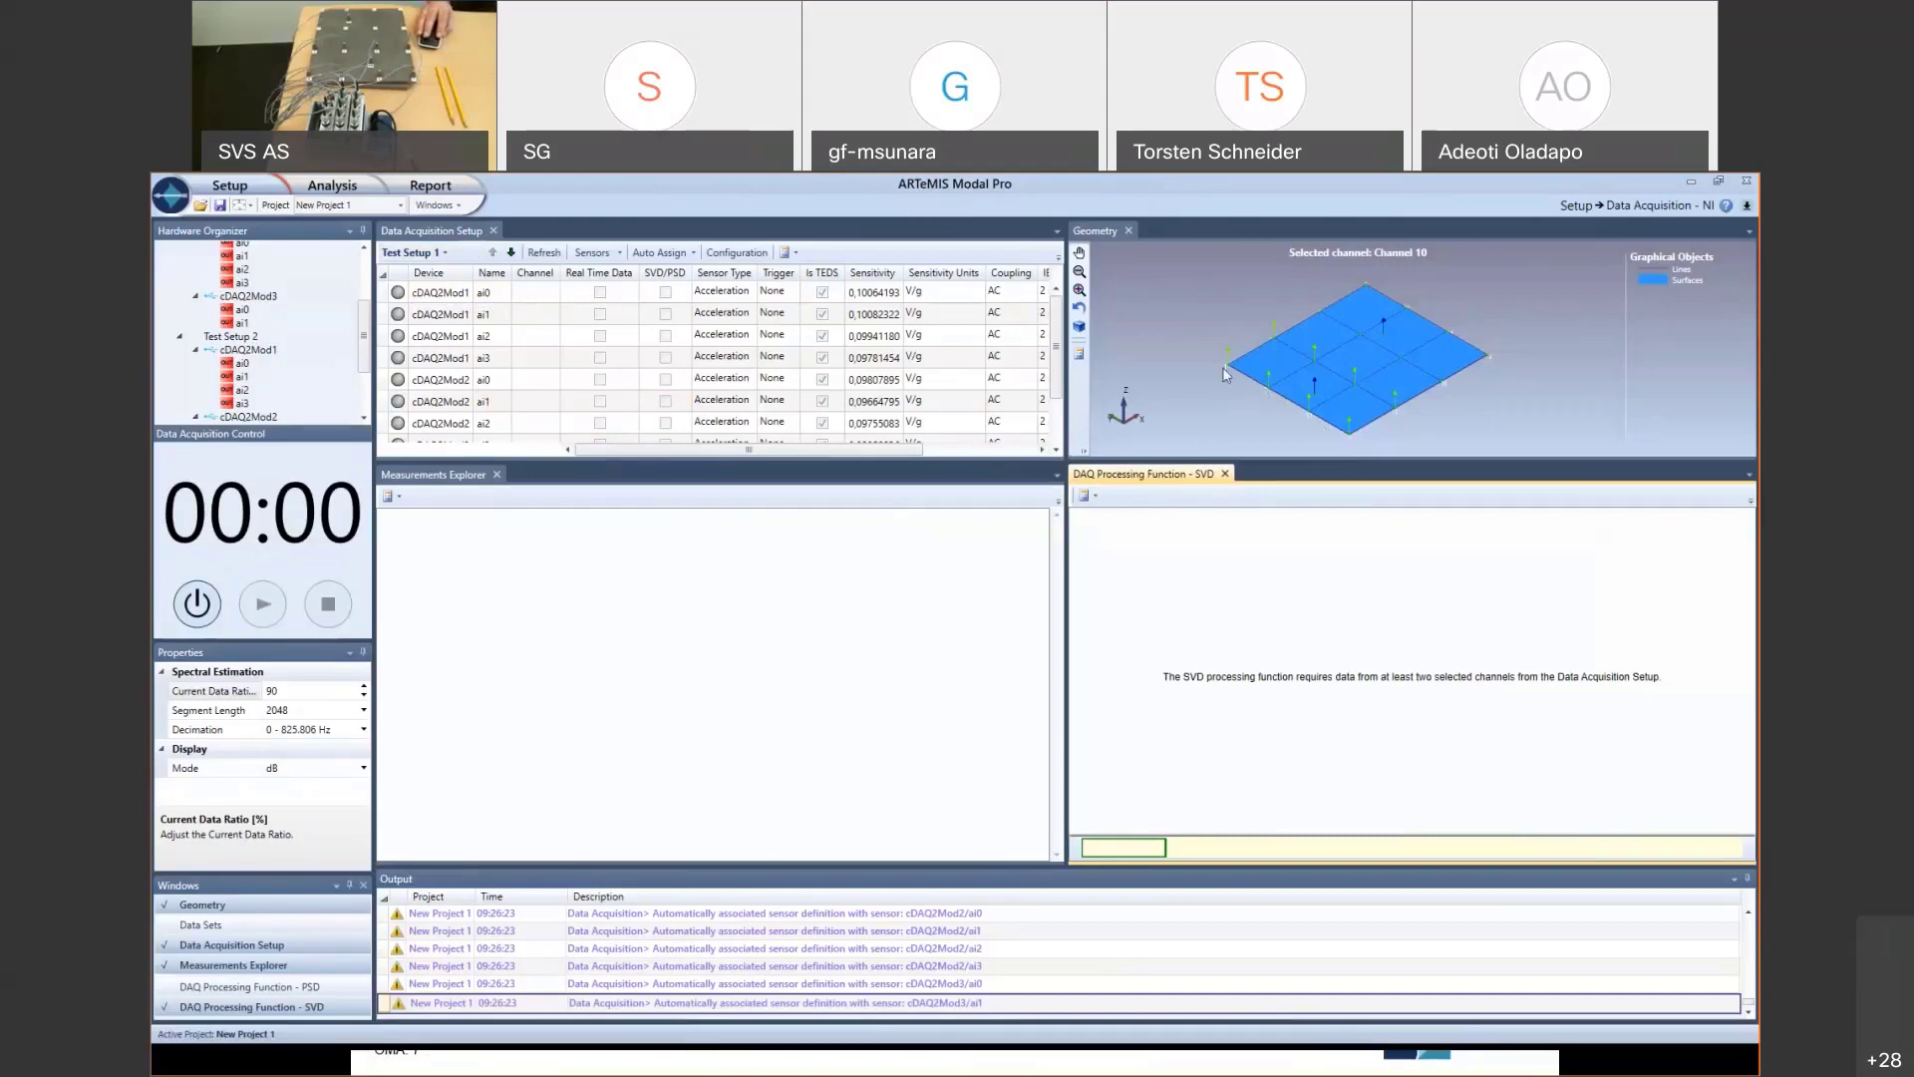
- Automatically assign the channels to the sensors for all test setups
click(486, 299)
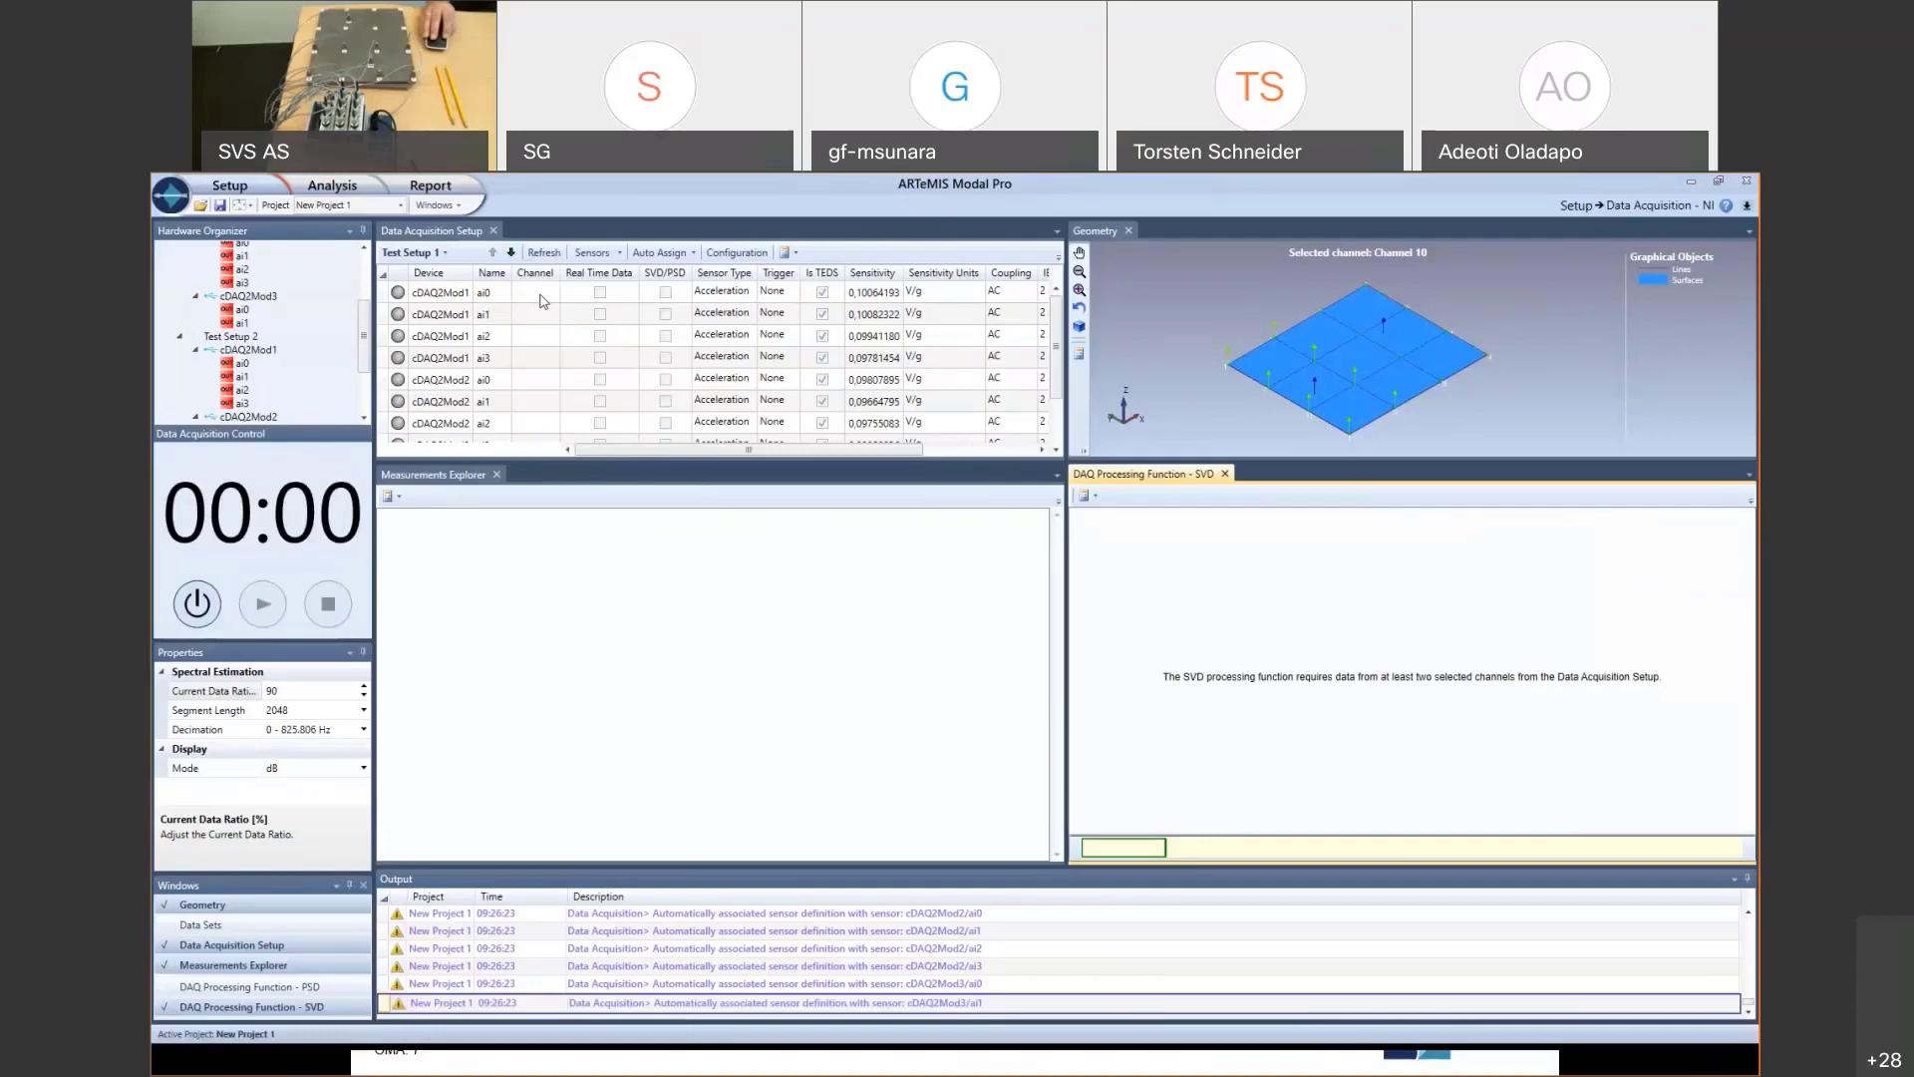
click(502, 296)
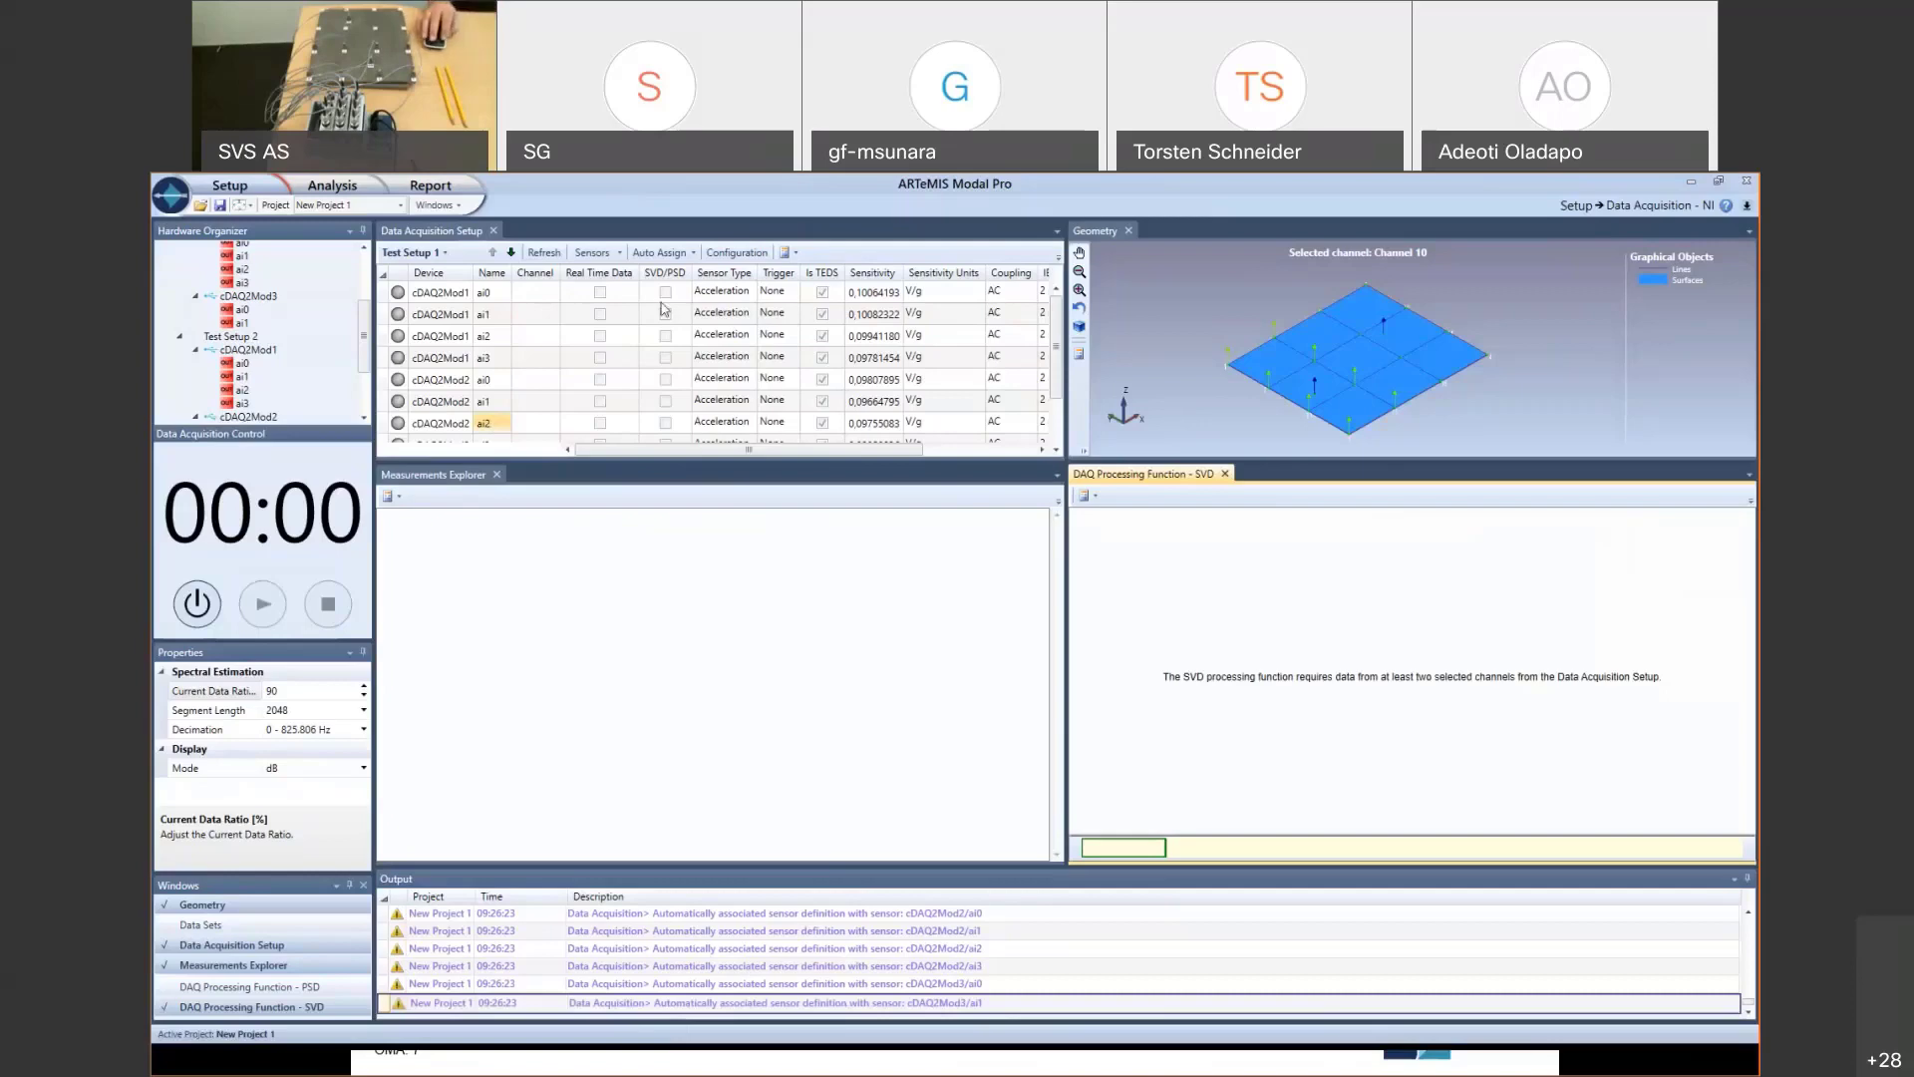
click(660, 253)
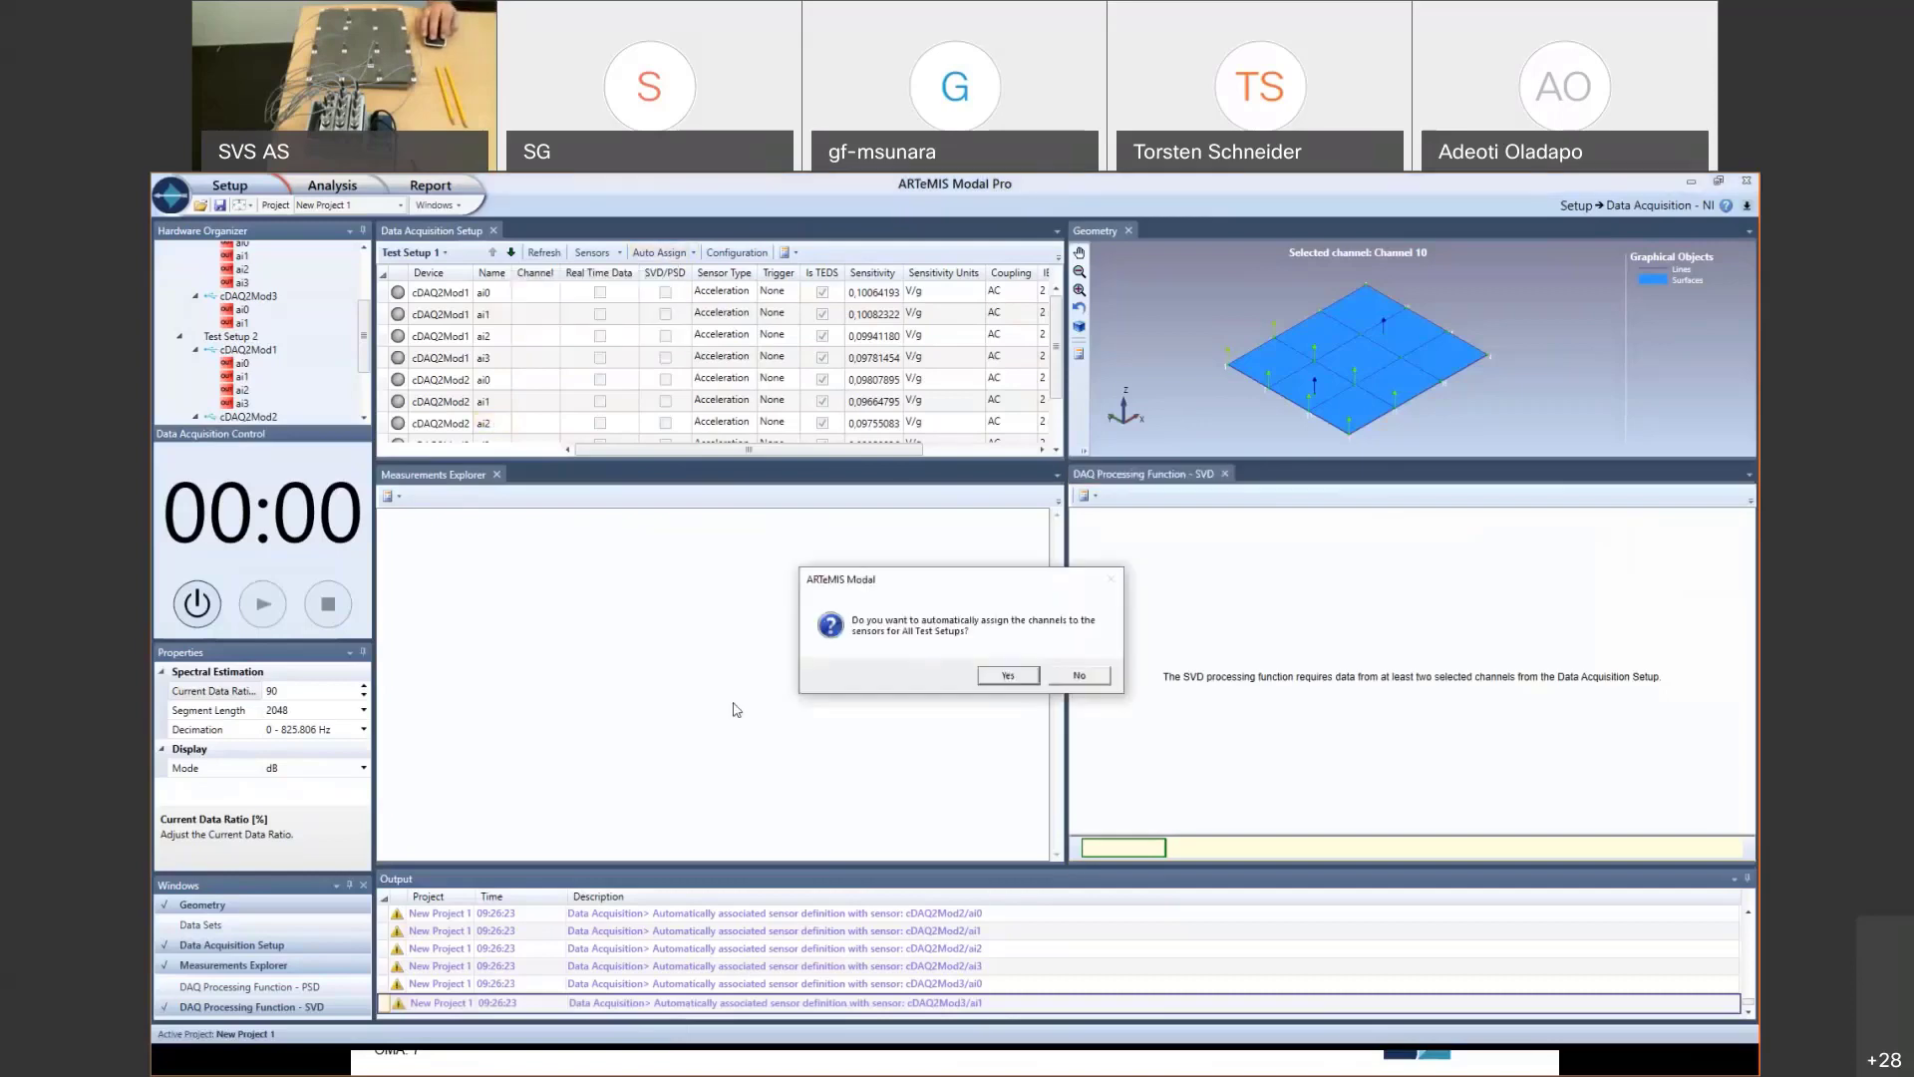
click(1025, 677)
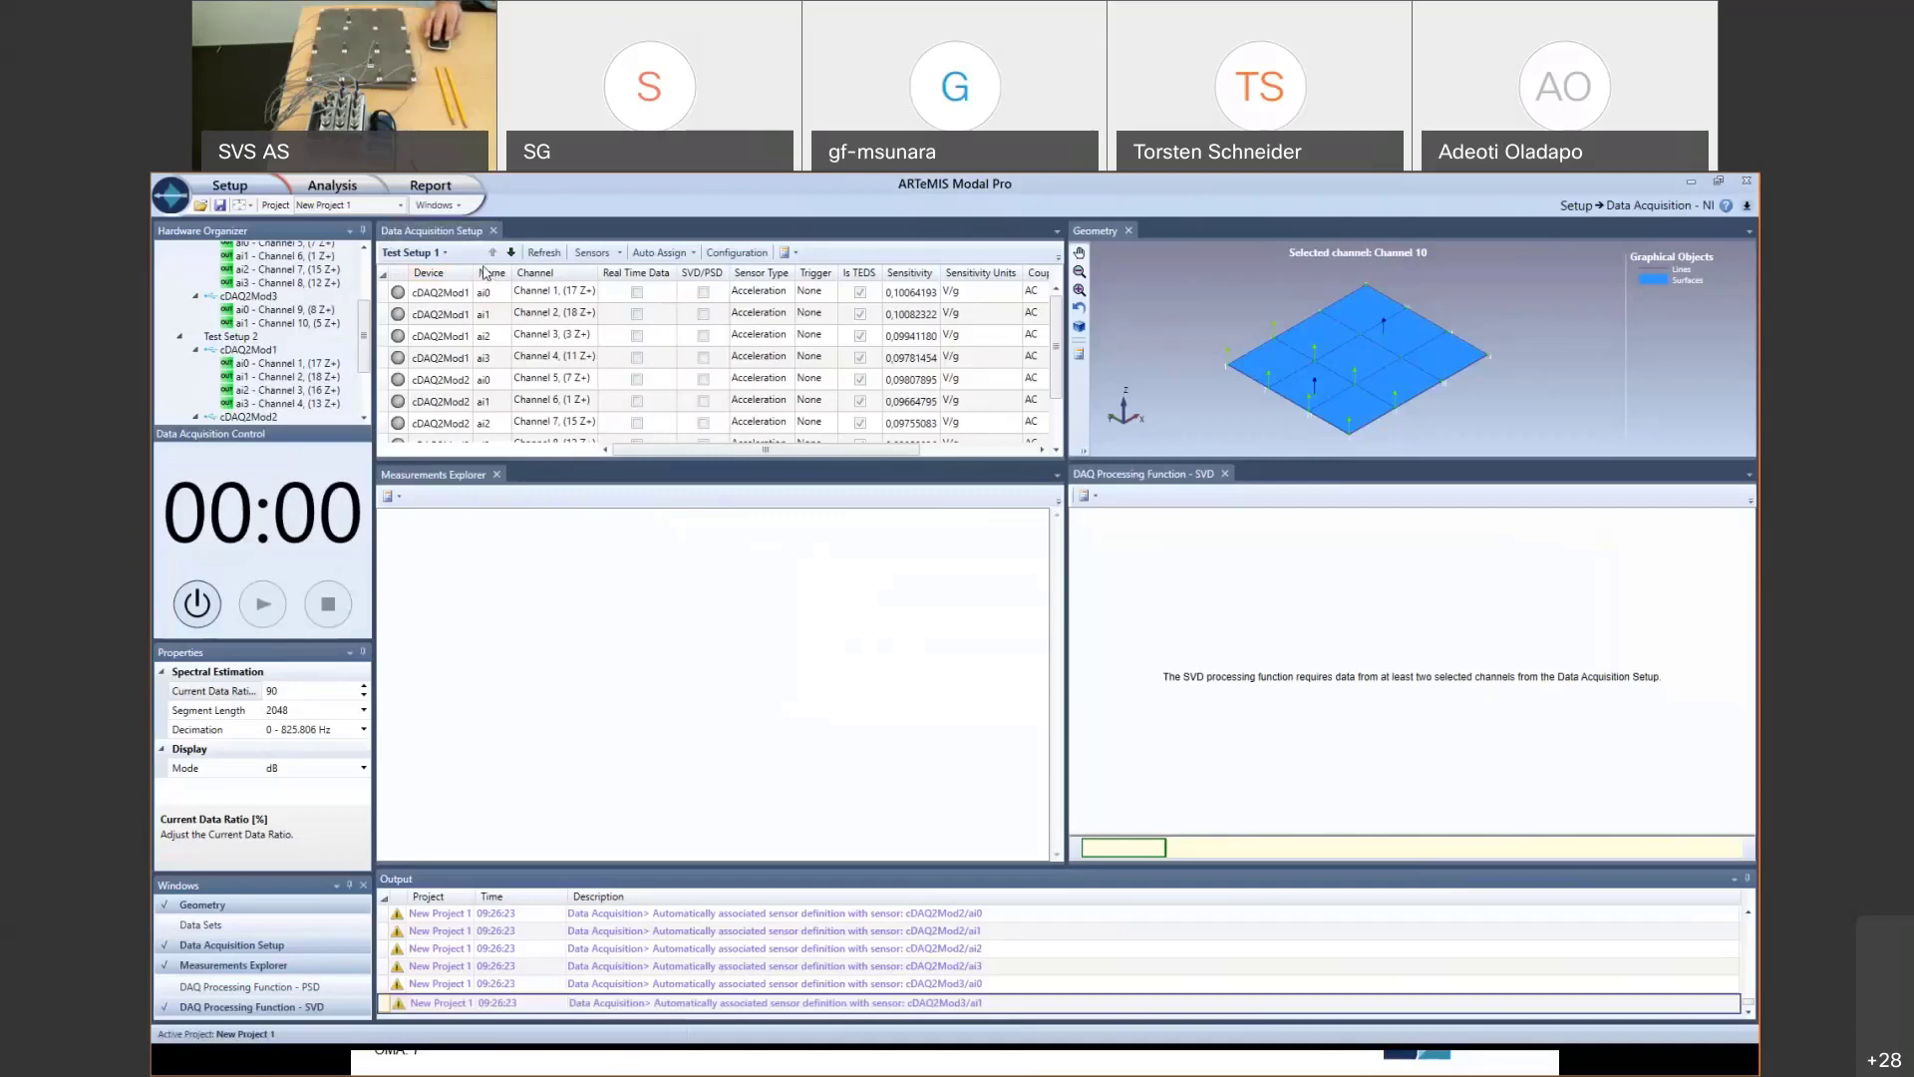
- Open the recording configuration and set the sampling rate to 5120 Hz
click(739, 253)
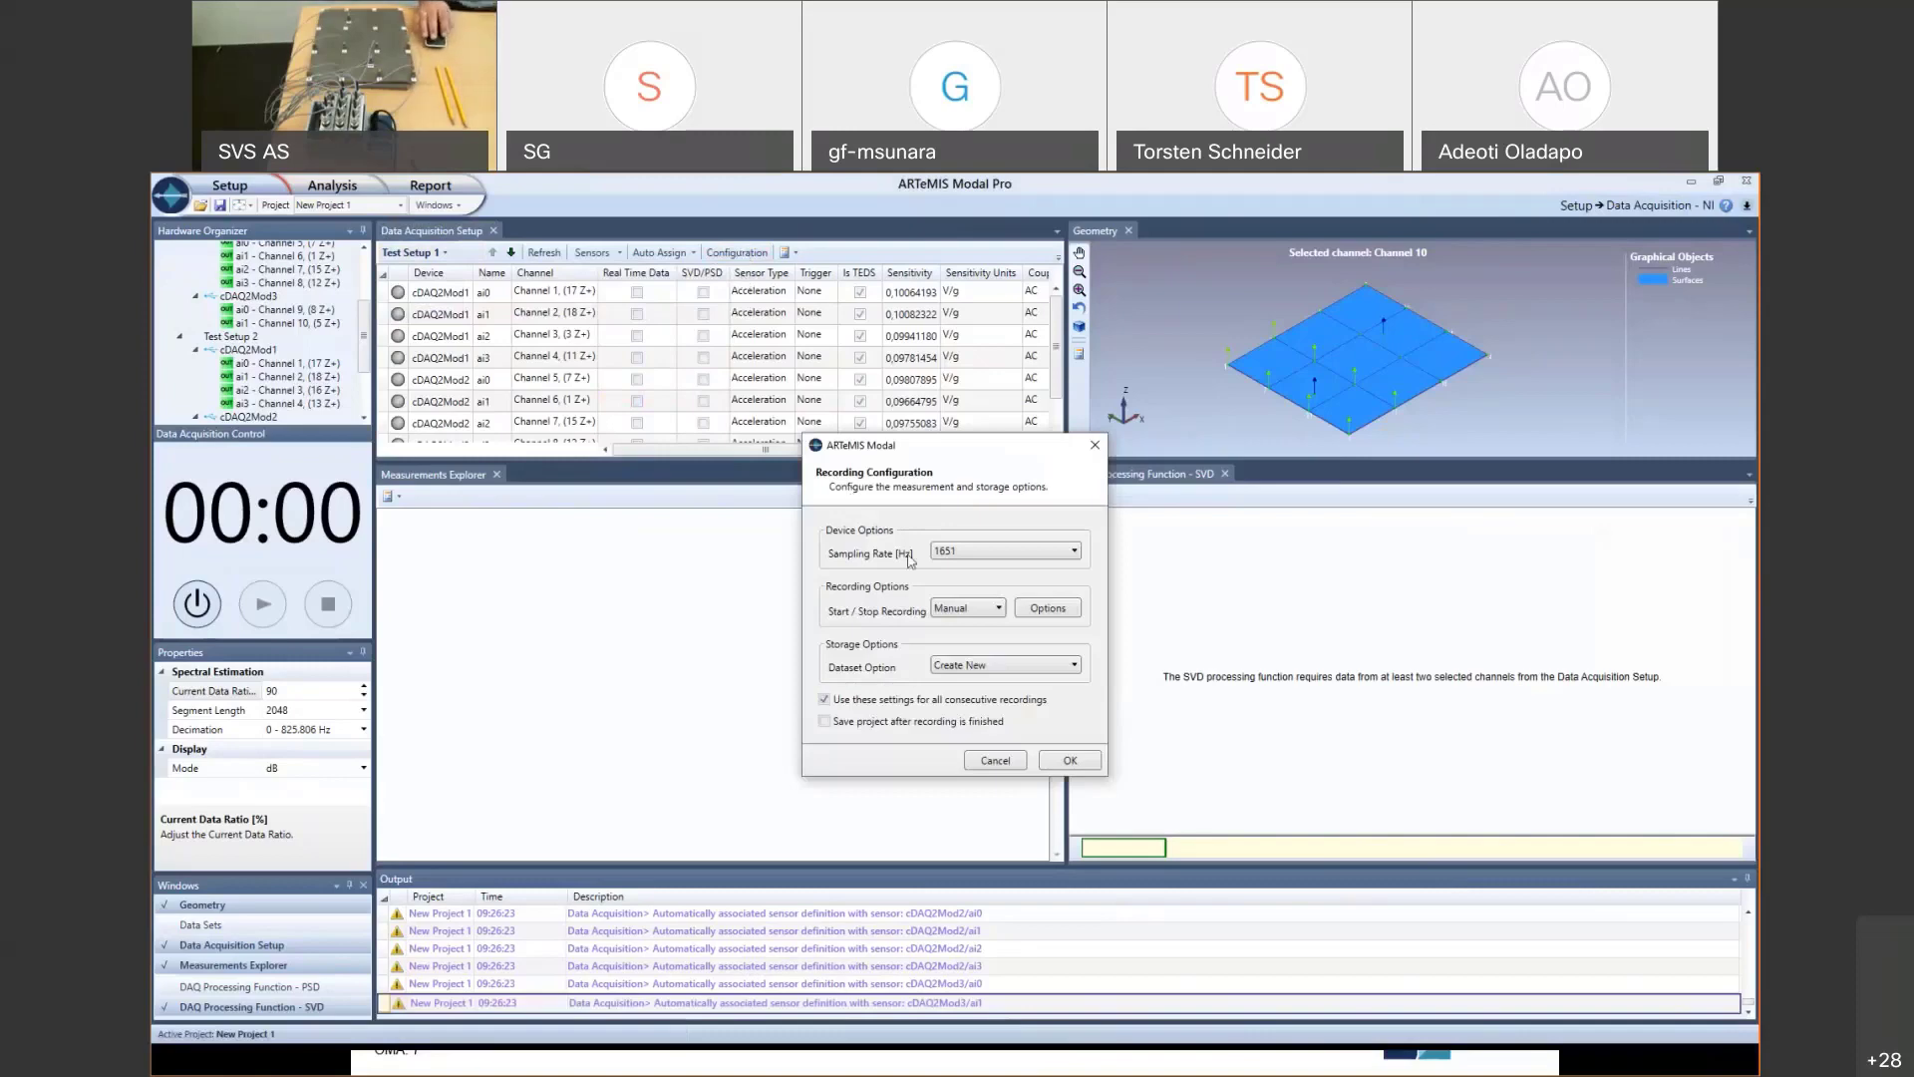
click(1015, 561)
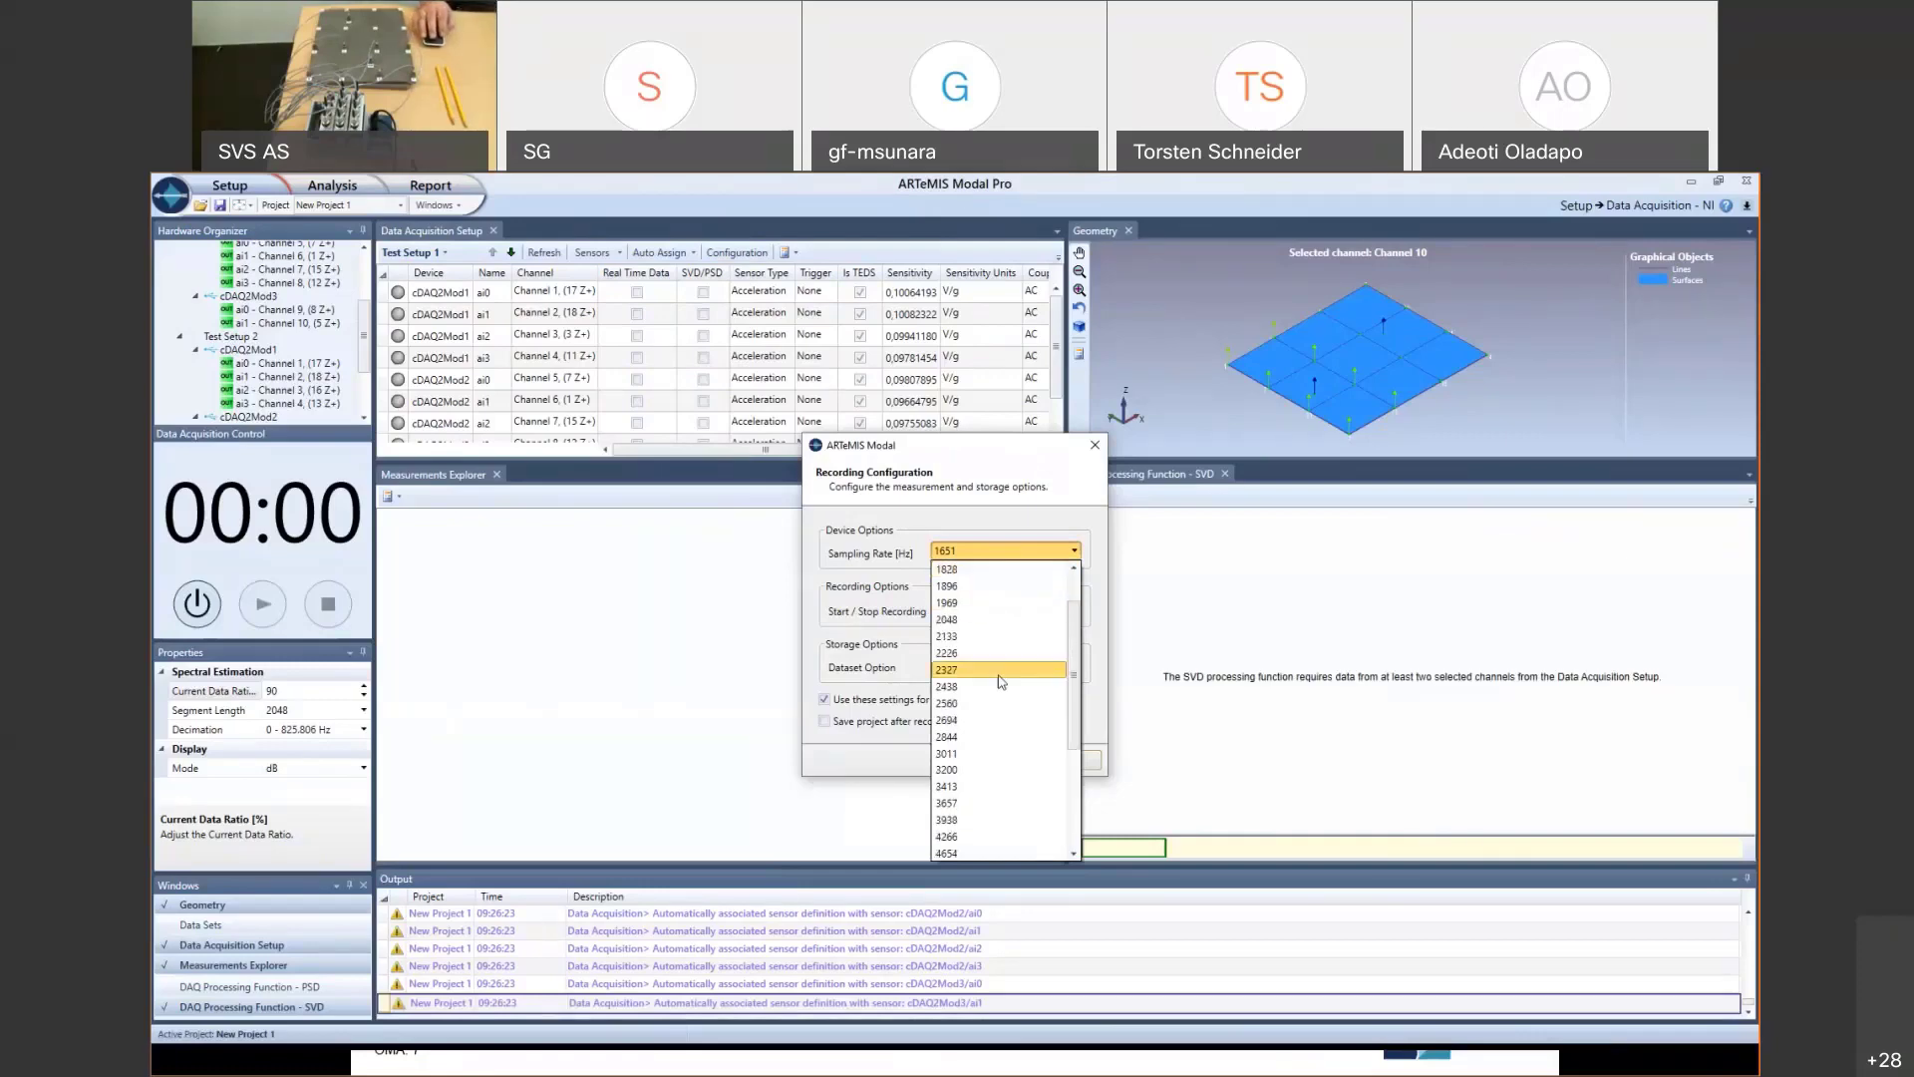
scroll(1002, 682, down, 2)
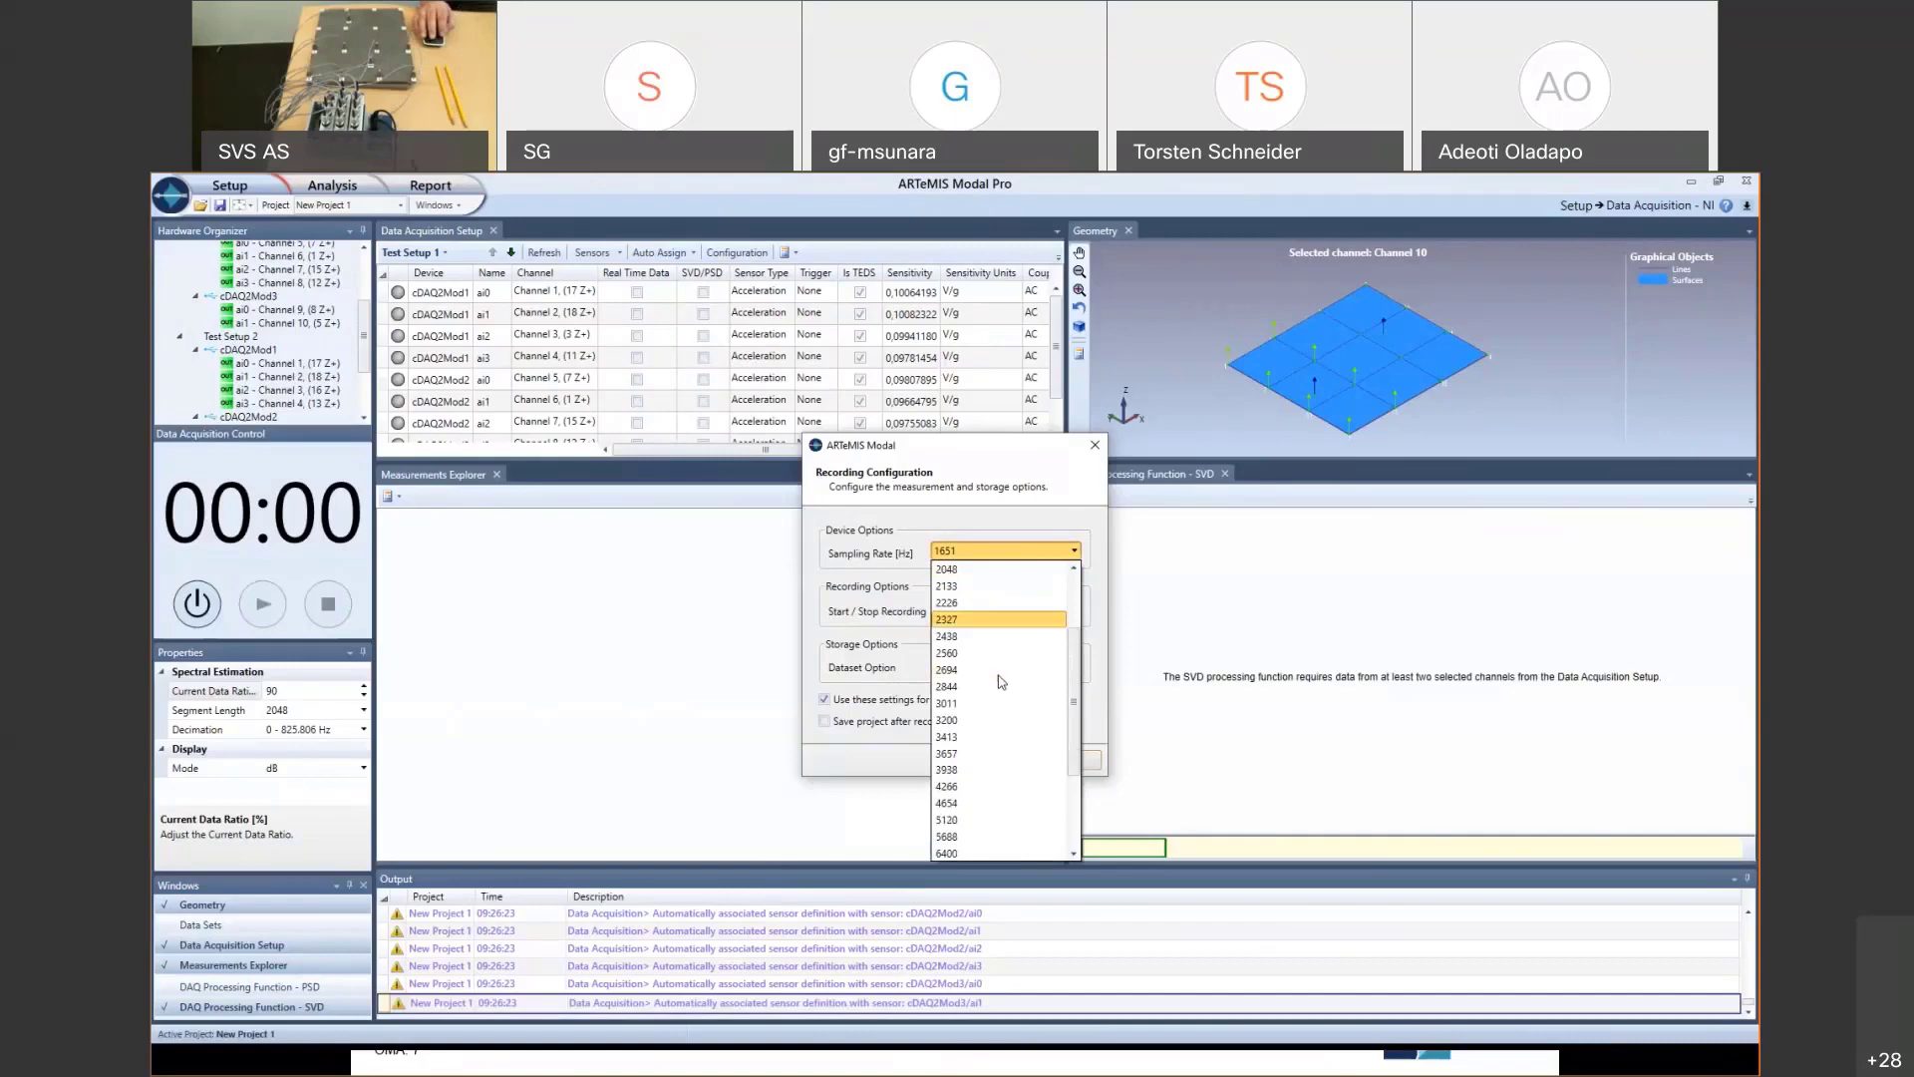
click(963, 819)
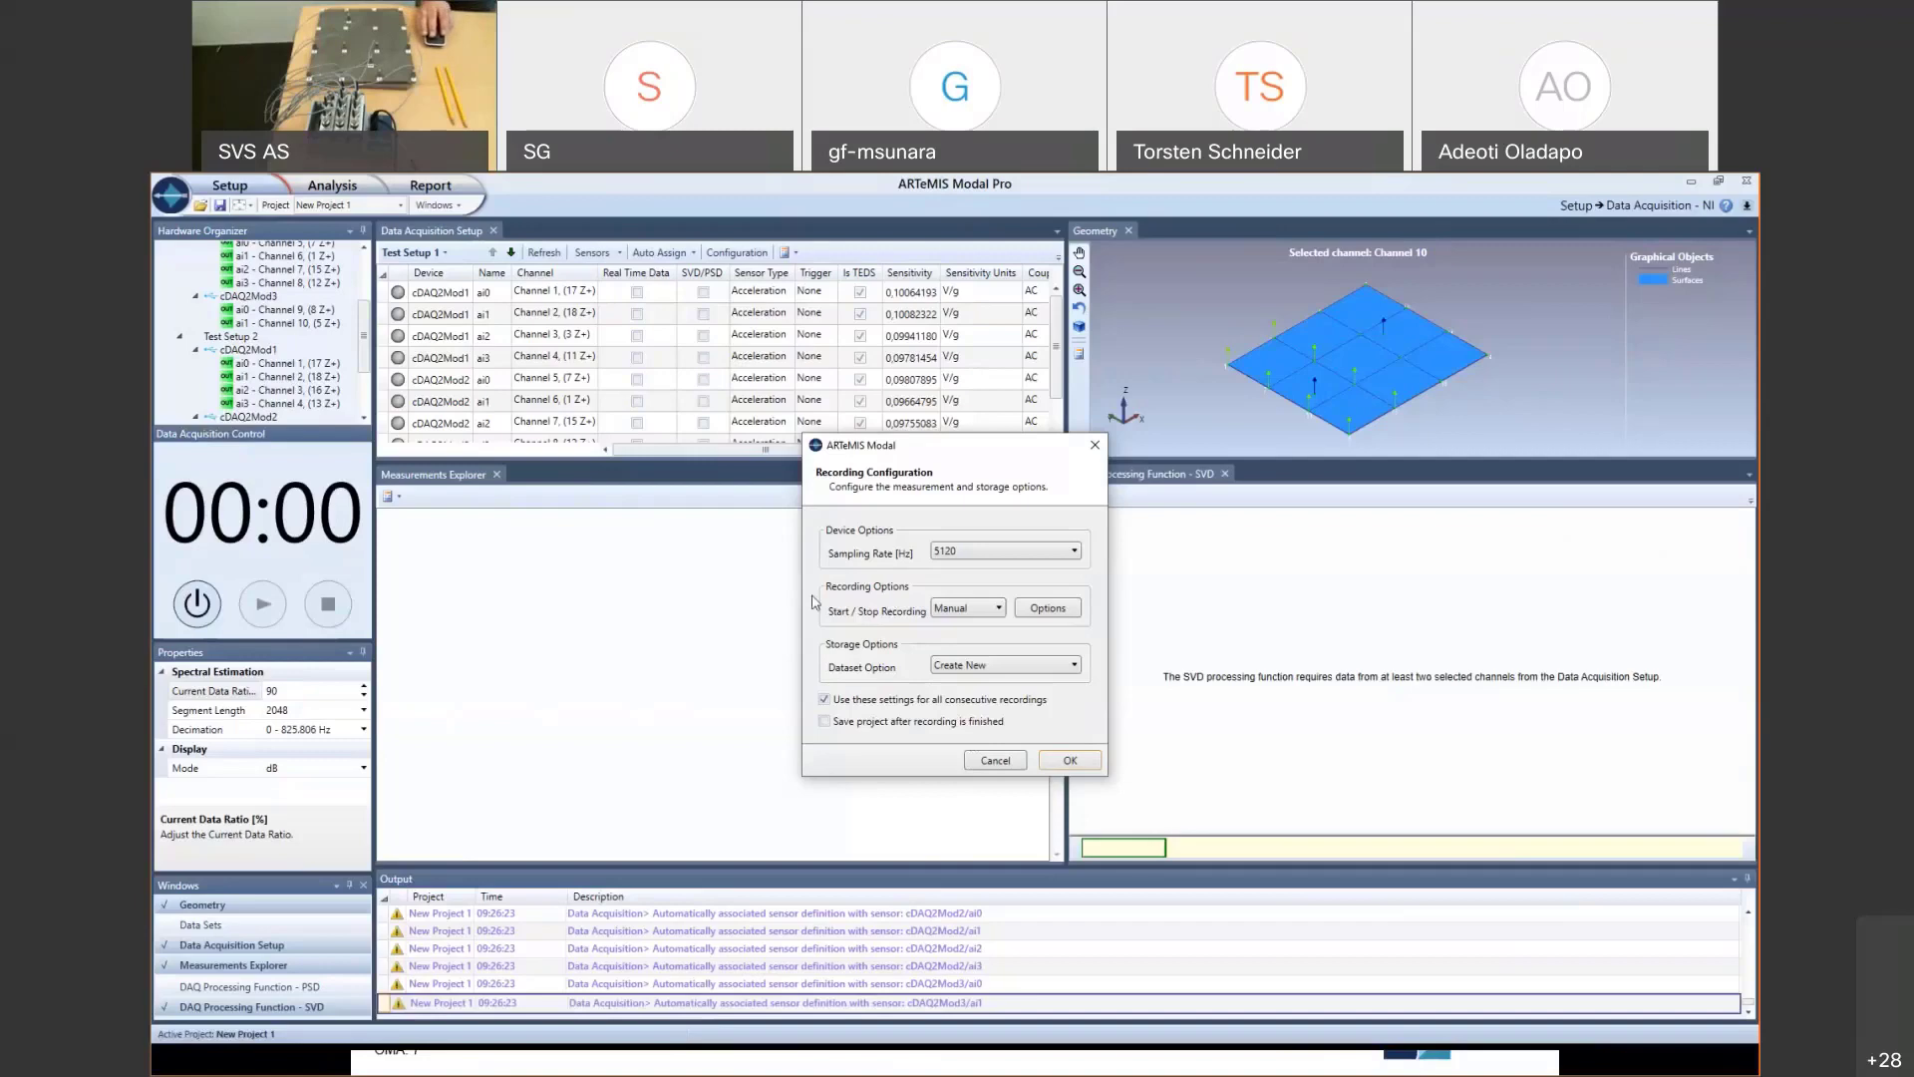
- Set the recording to Interval mode with a 60 s interval and triggered recording enabled, and accept the recording configuration
click(974, 610)
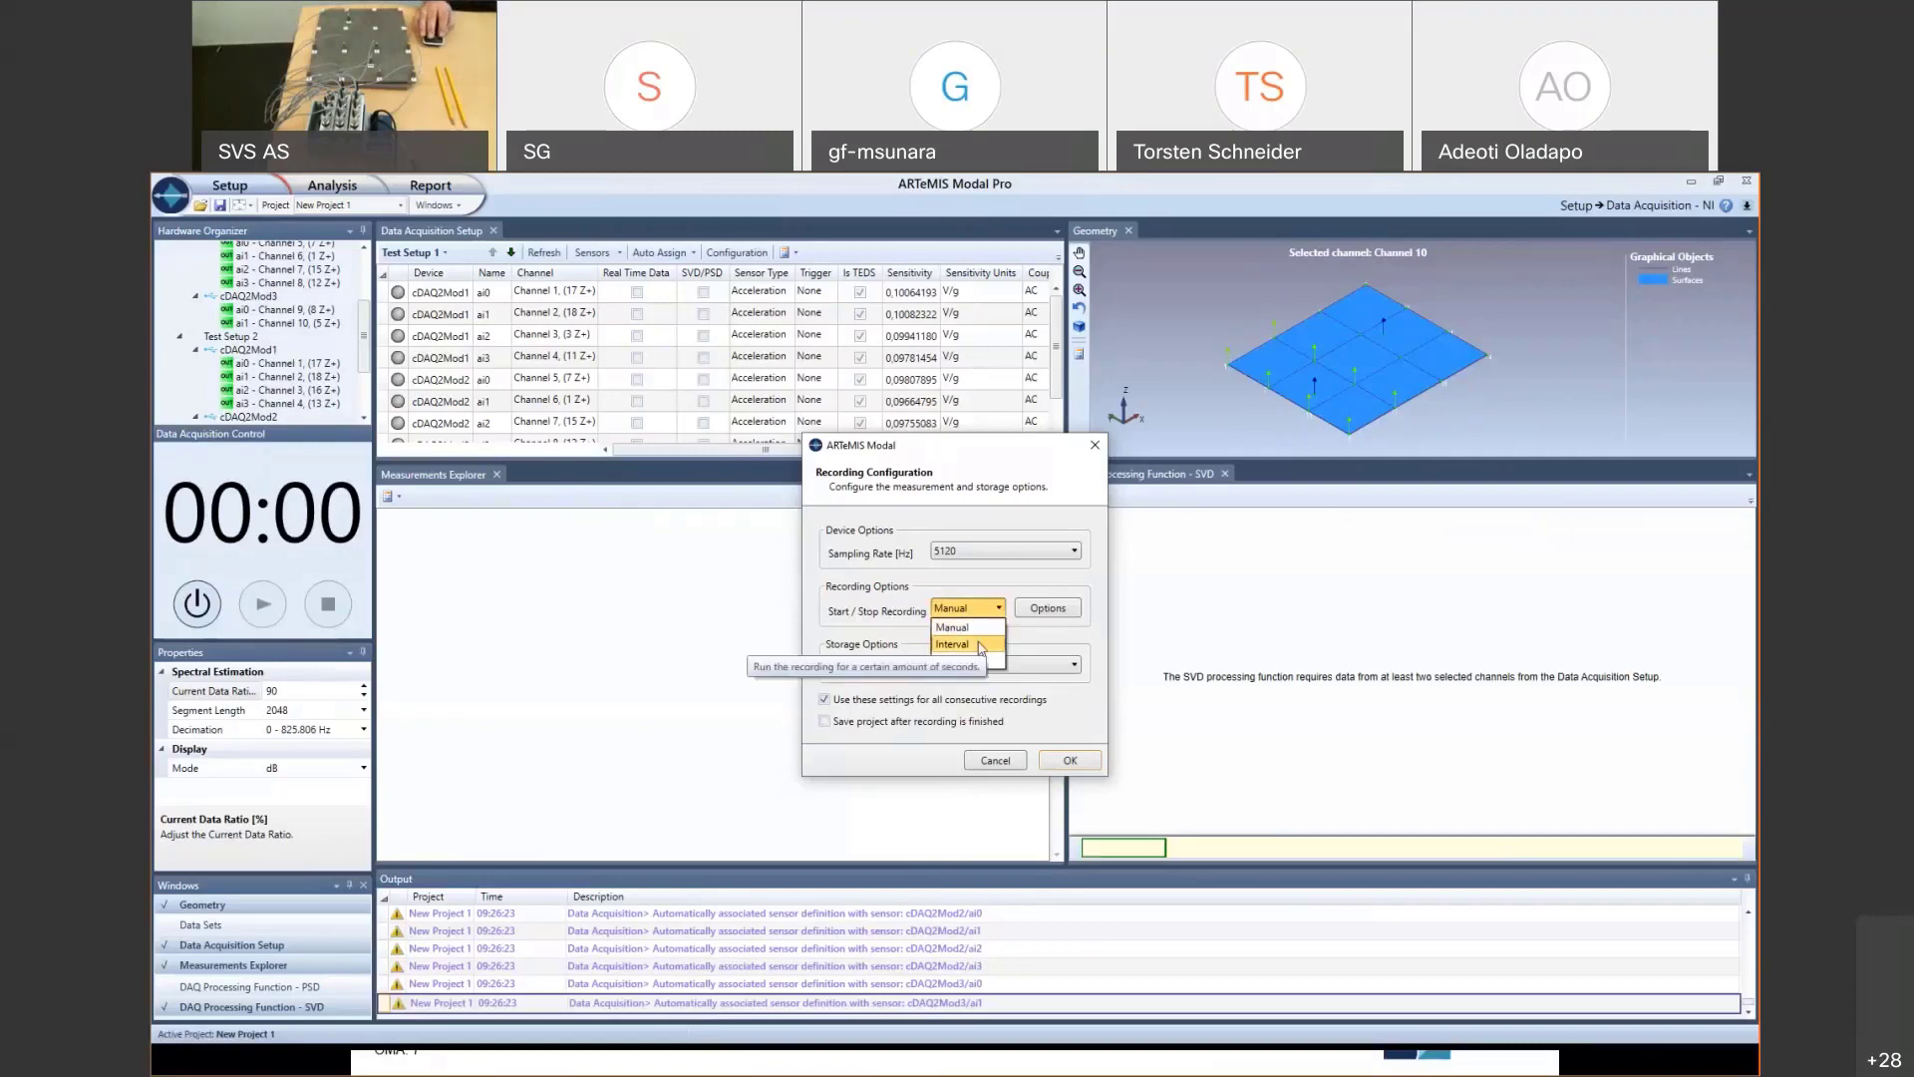
click(981, 646)
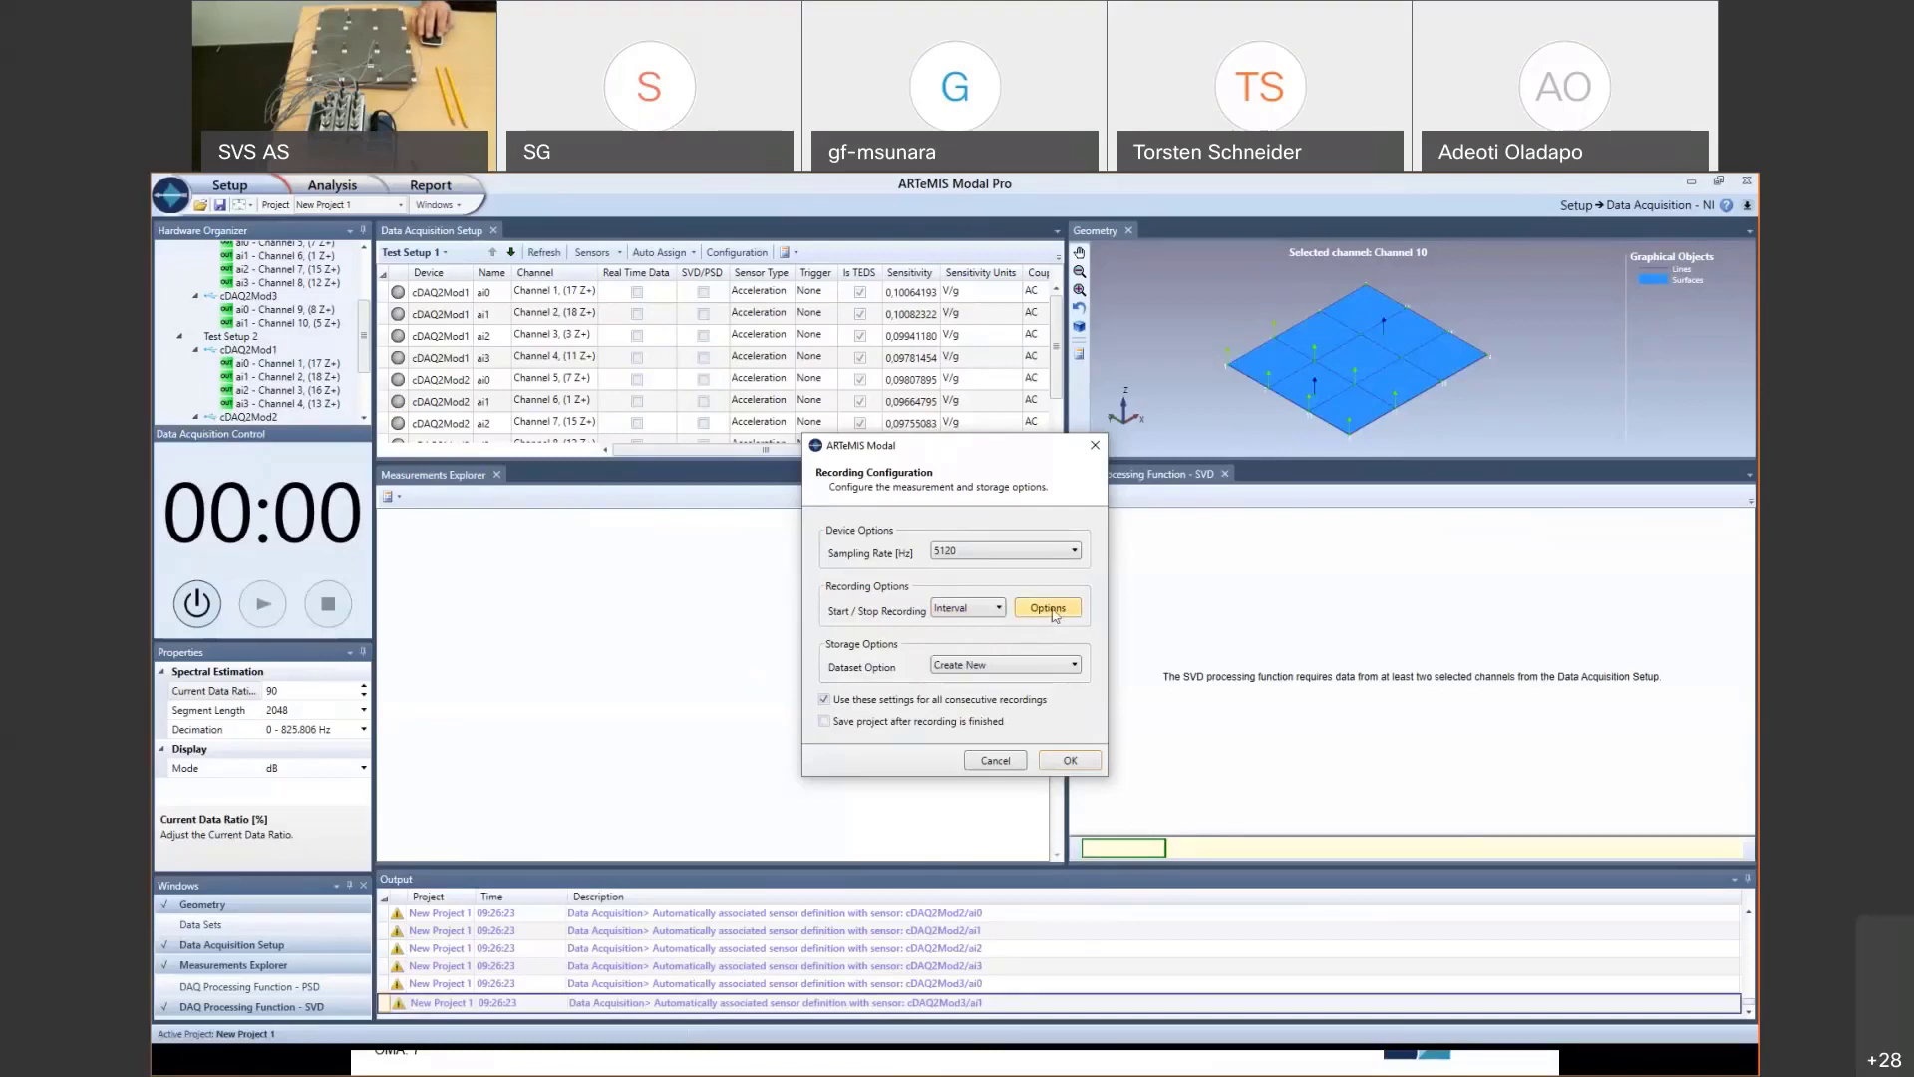
click(1049, 610)
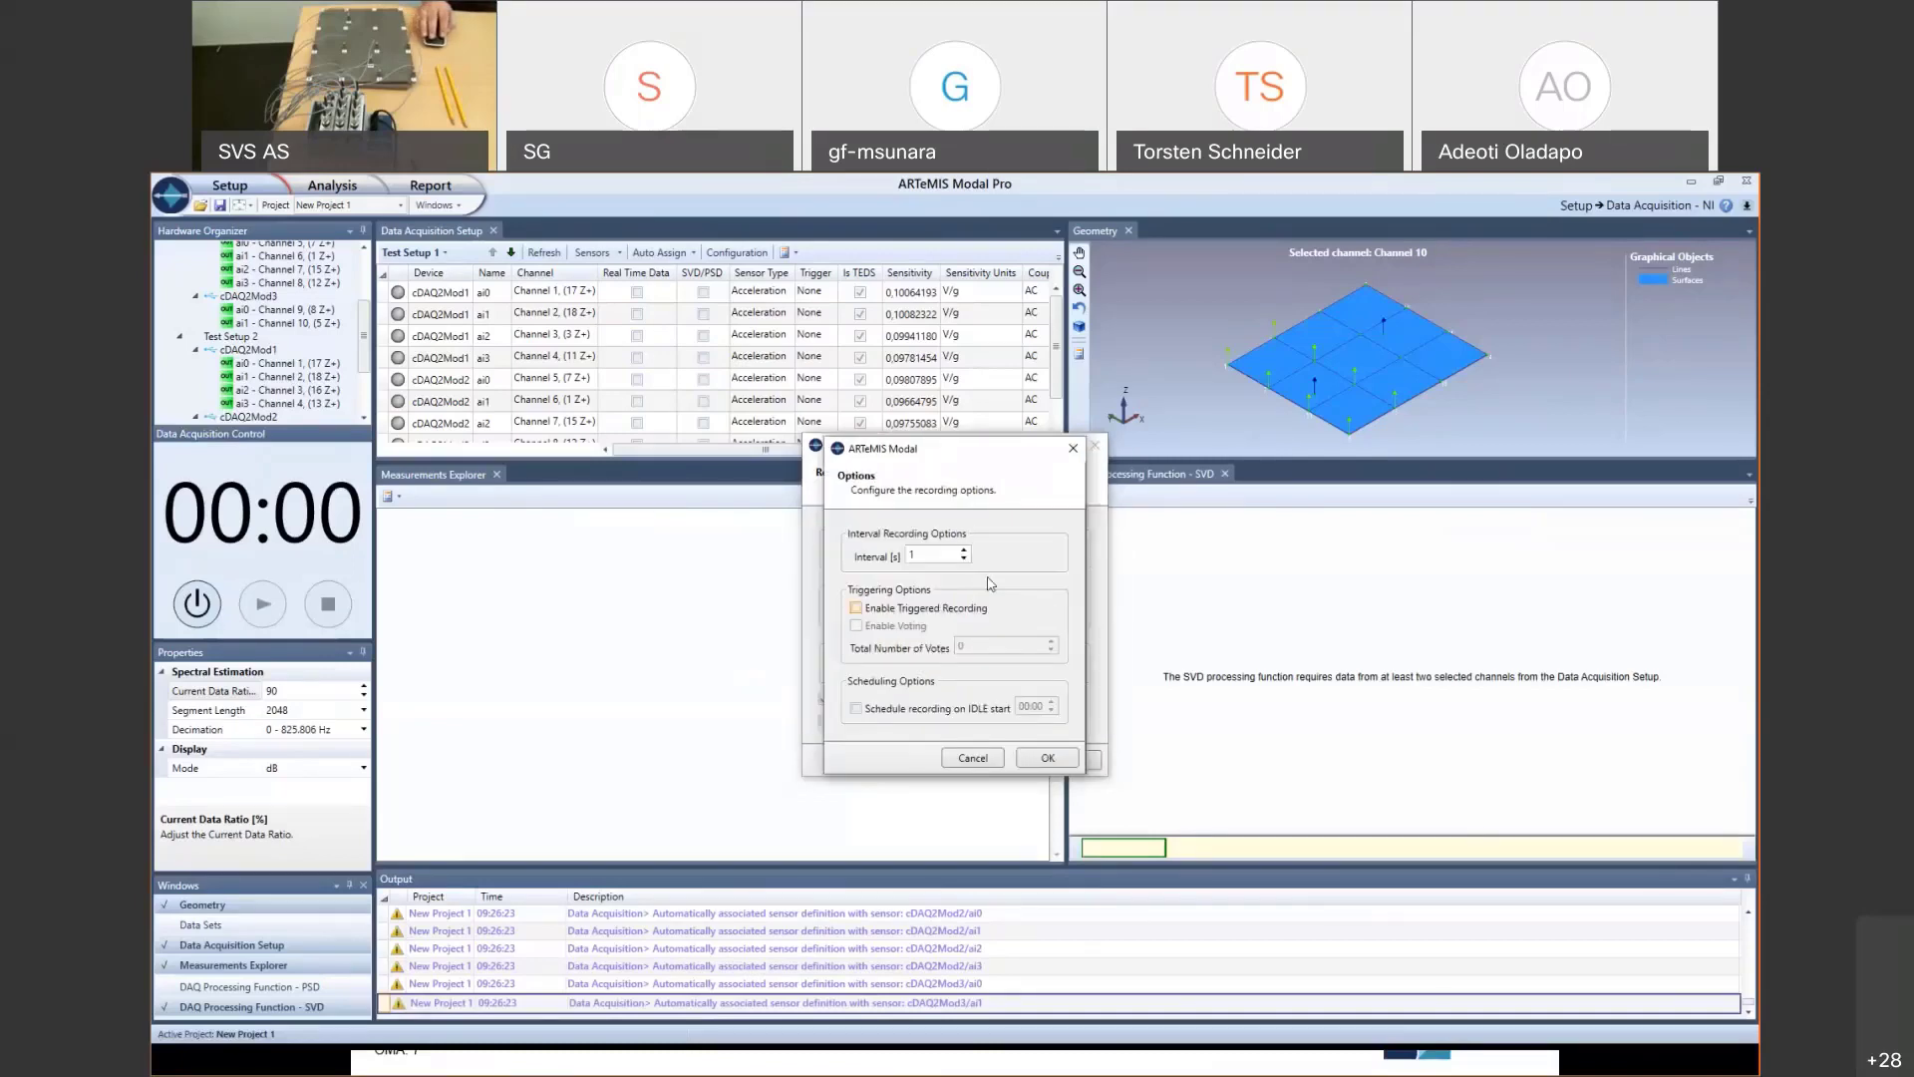
drag(933, 556, 871, 562)
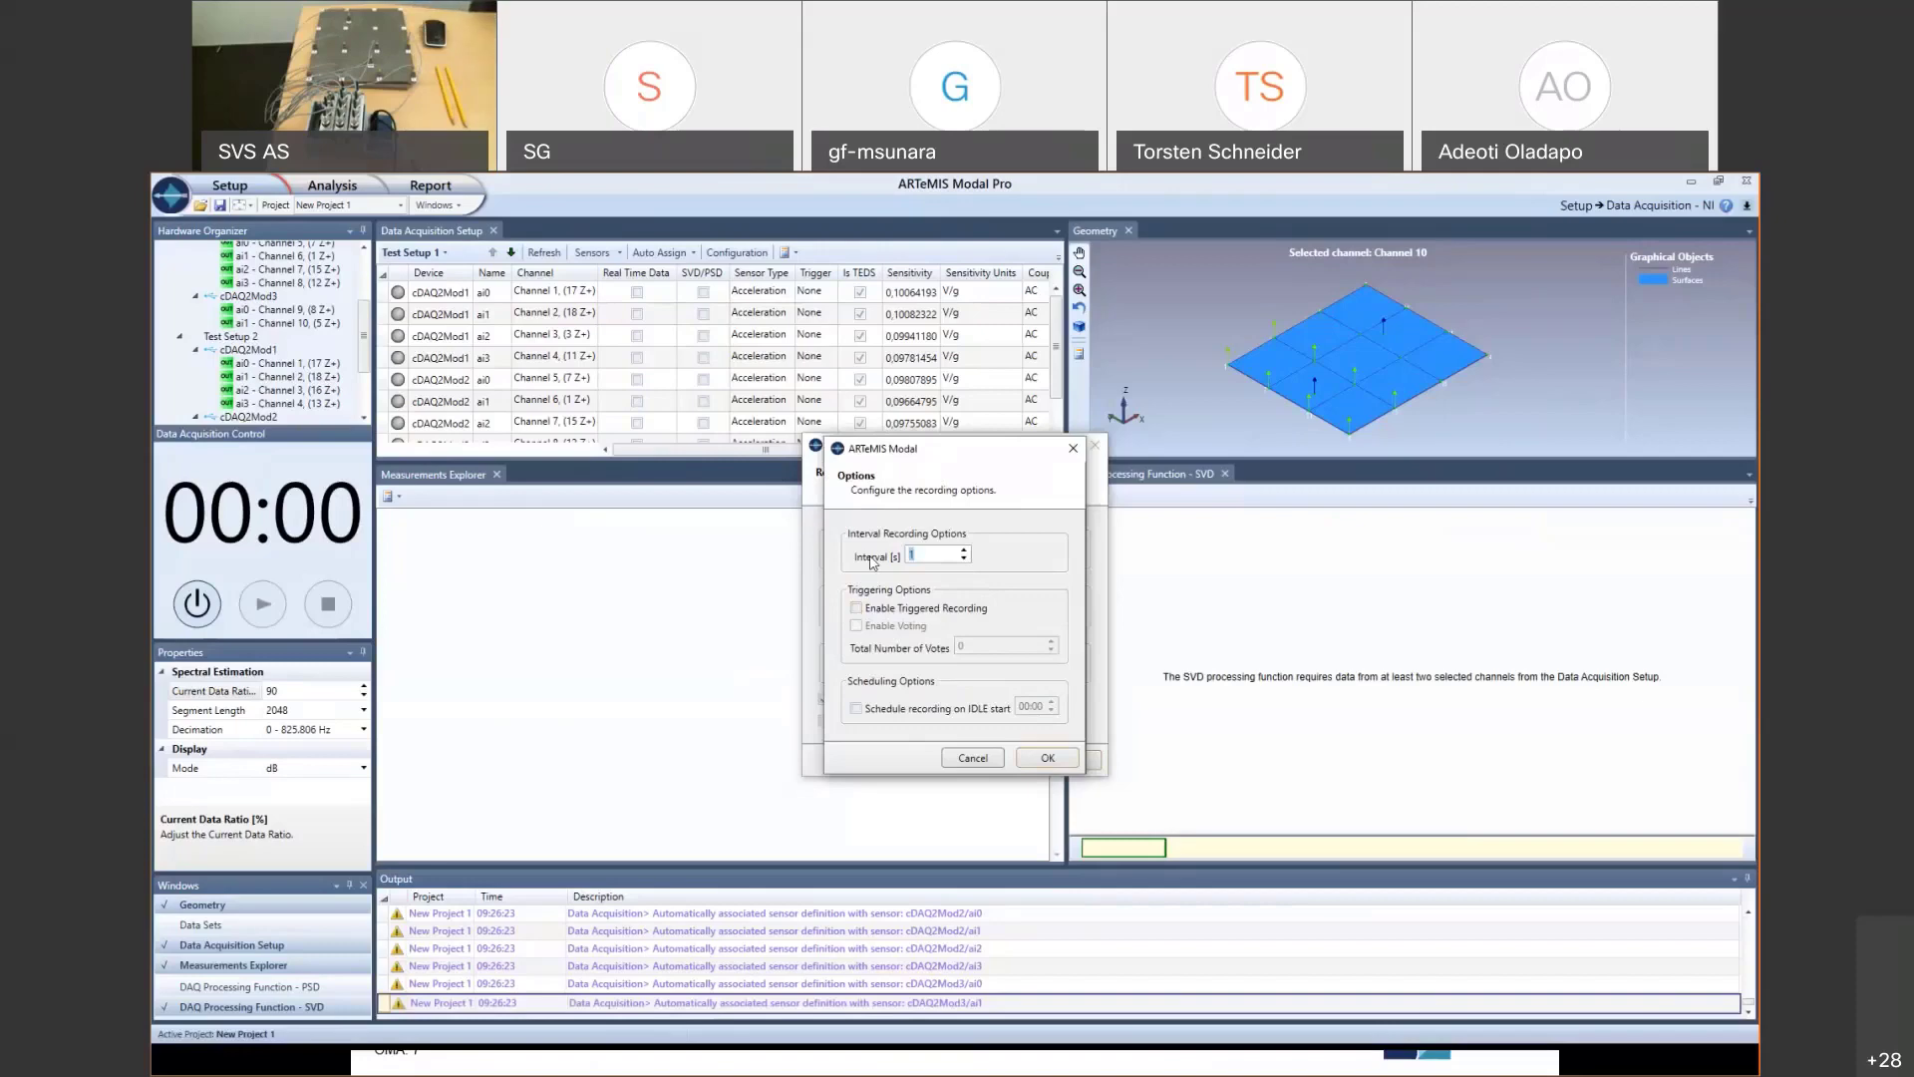
text(60)
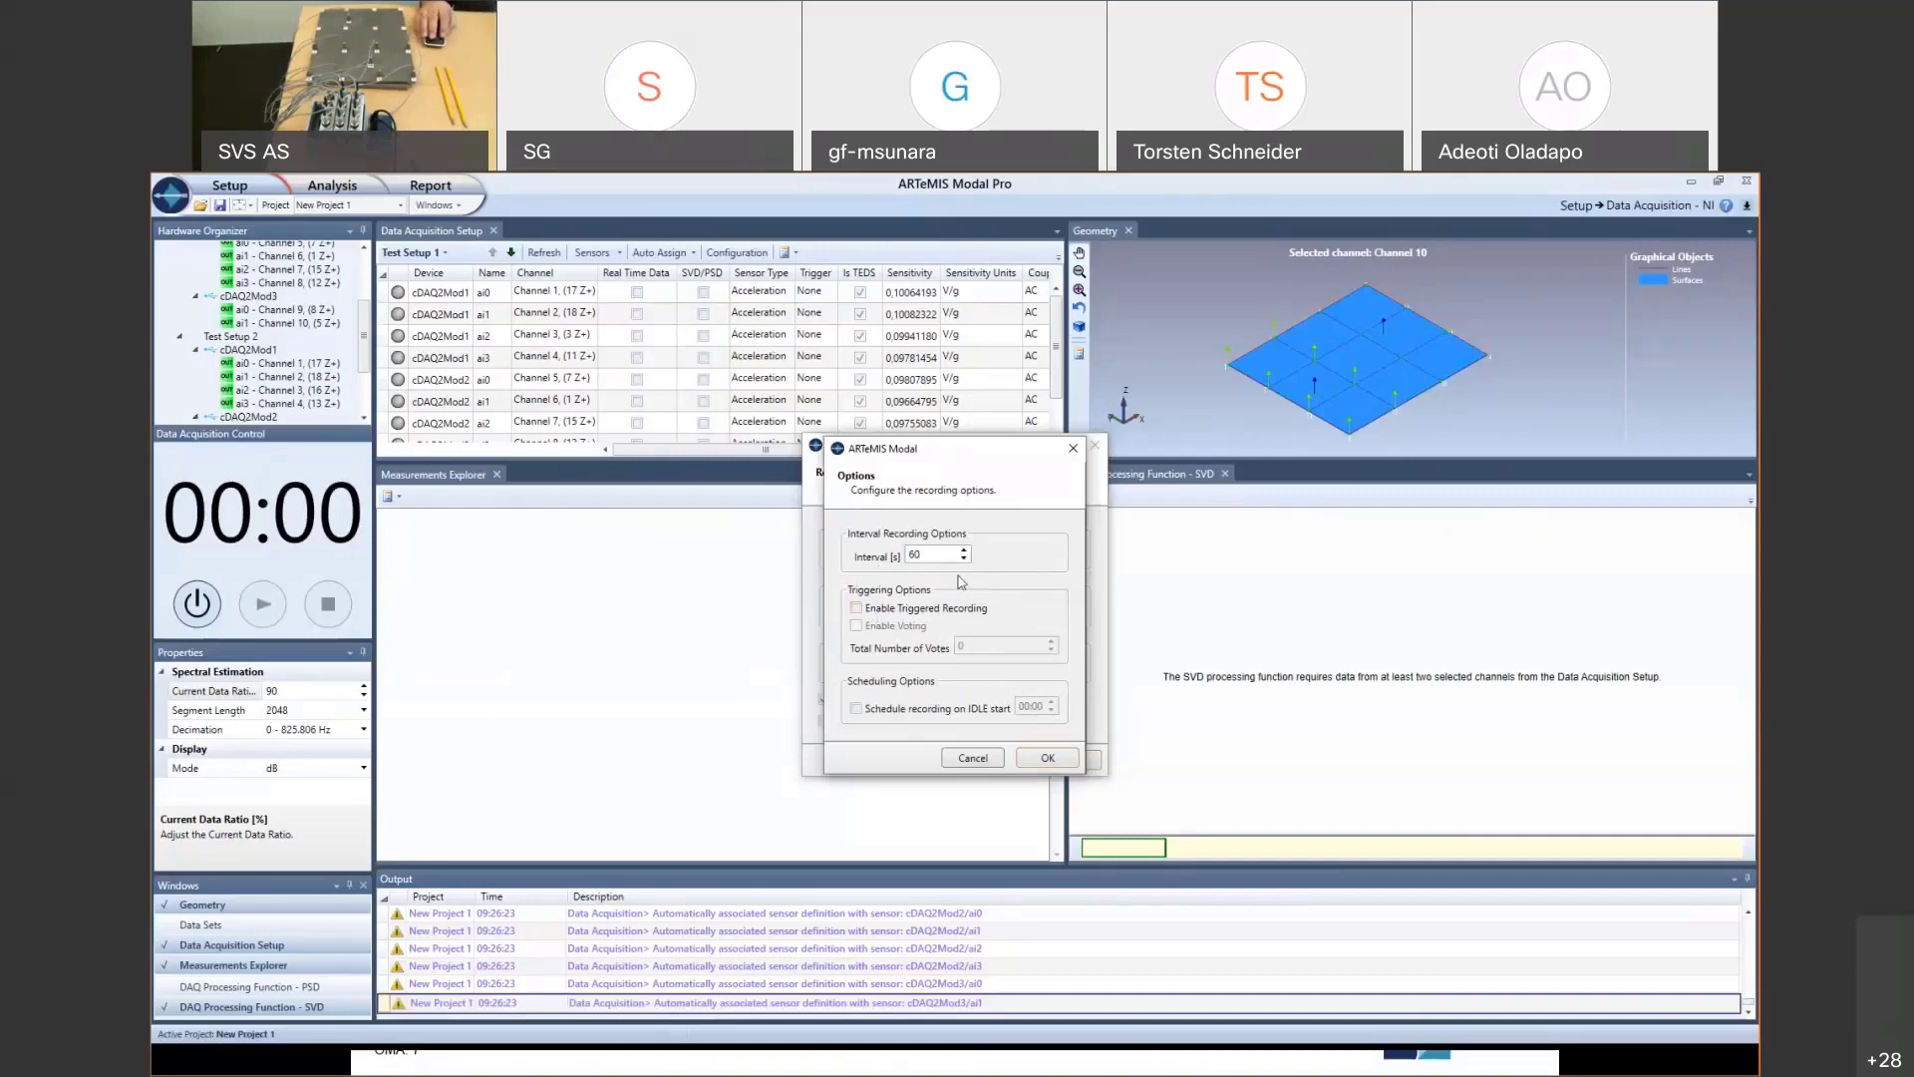
click(914, 611)
click(1048, 760)
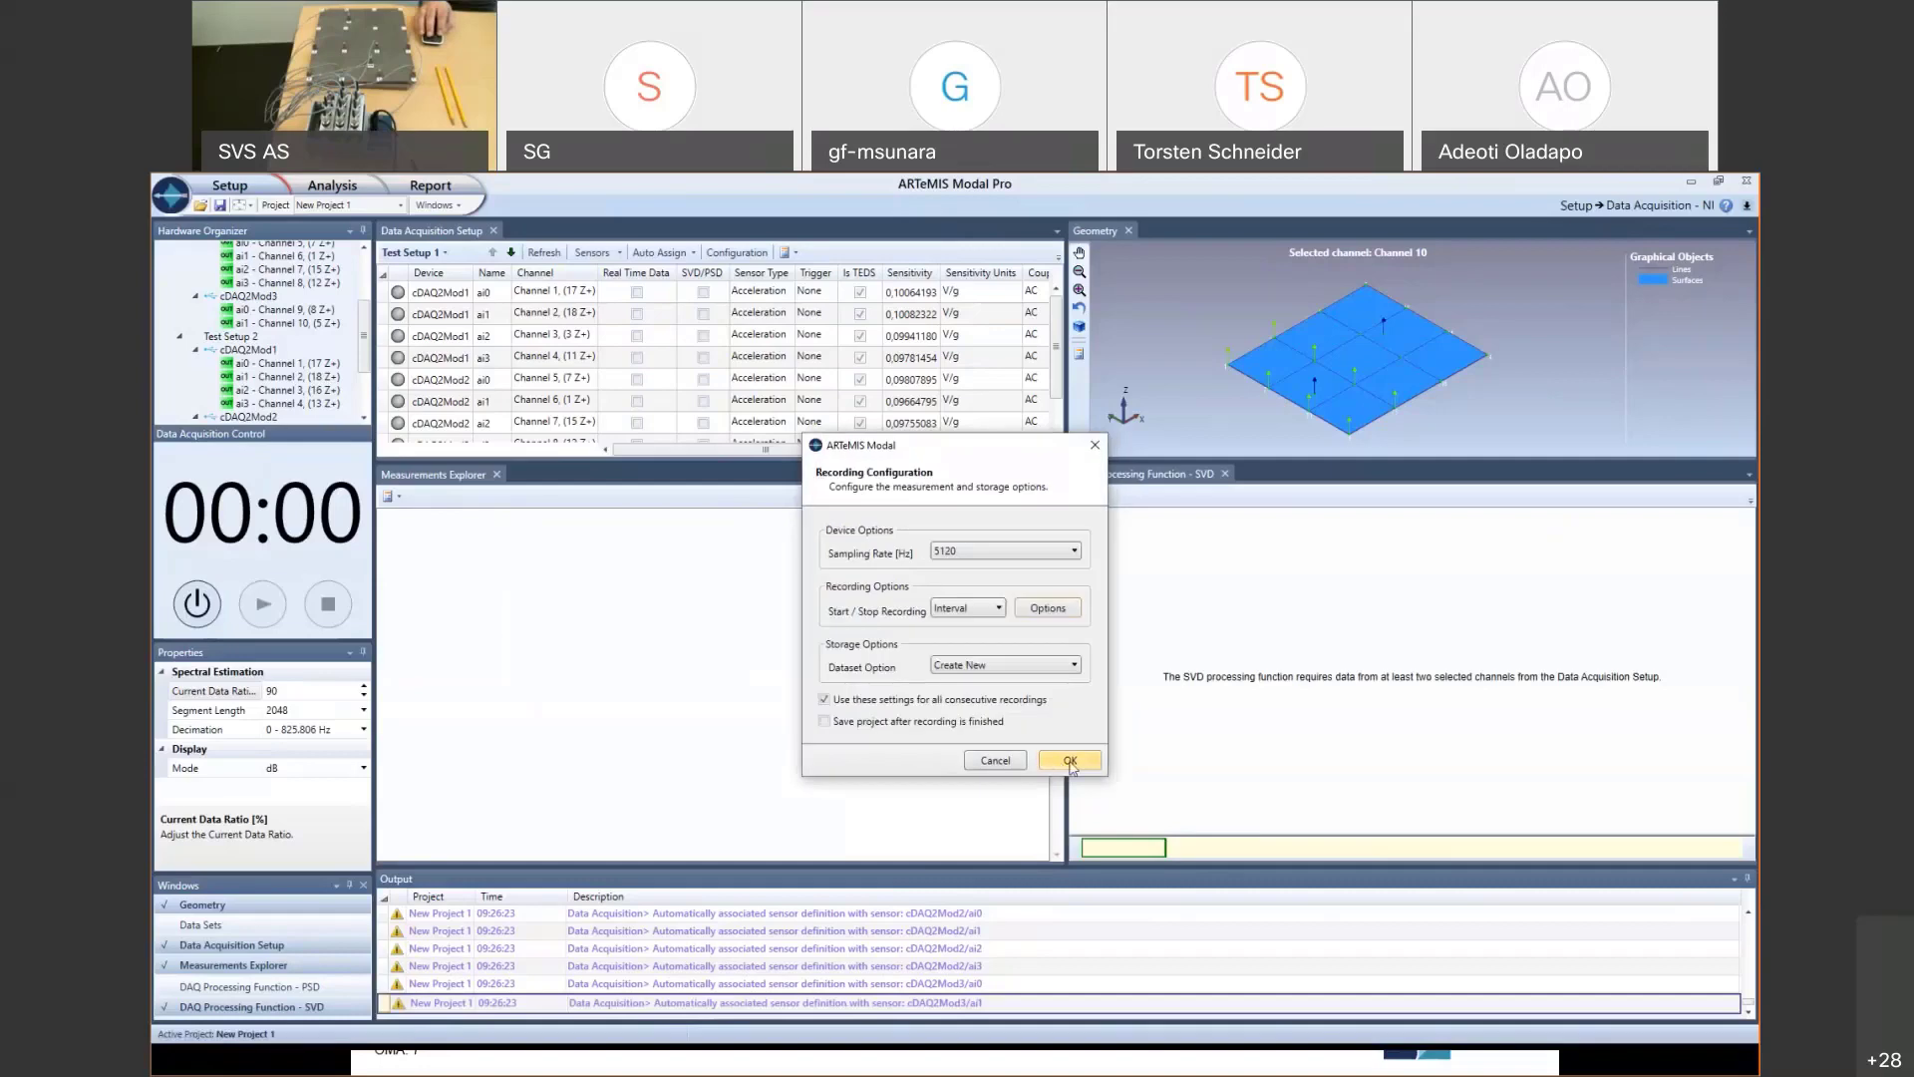
click(1070, 762)
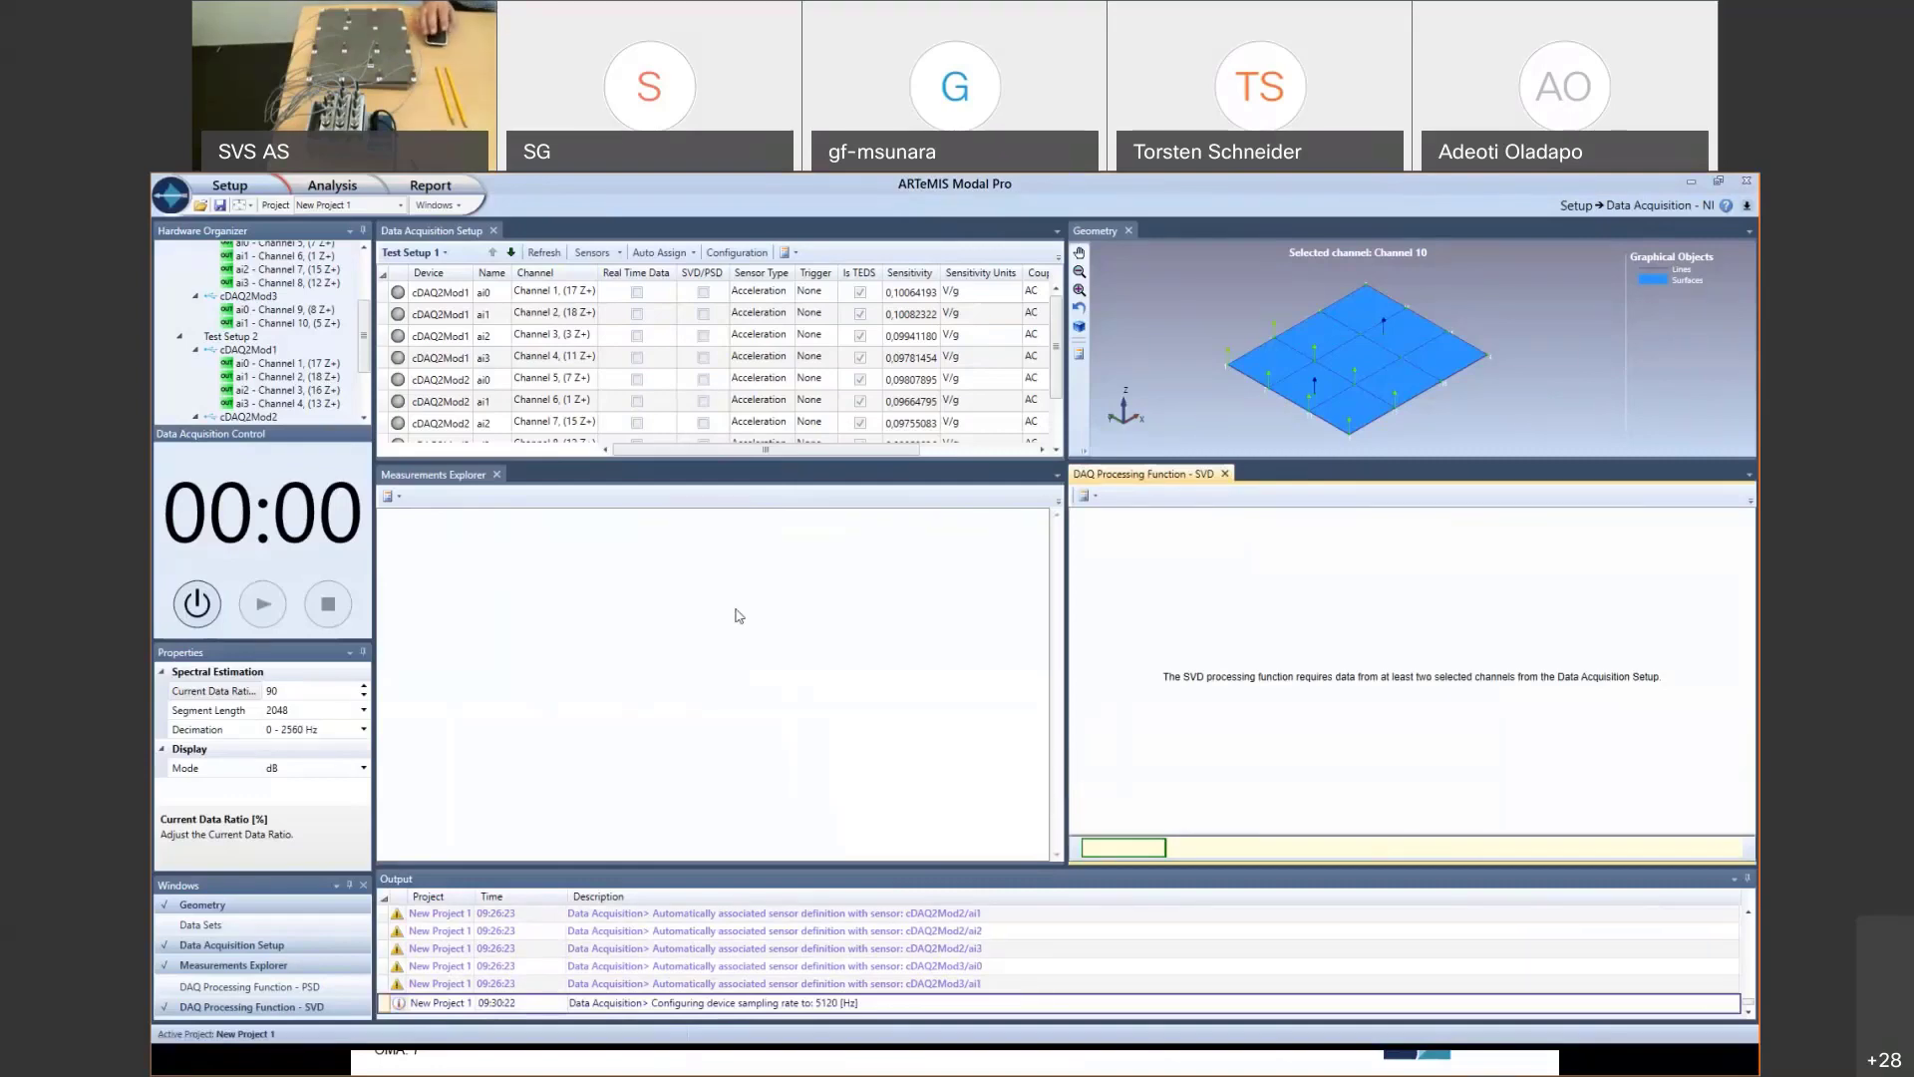
- Set the trigger of Test Setup 1's Channel 1 to Absolute
click(822, 295)
click(822, 296)
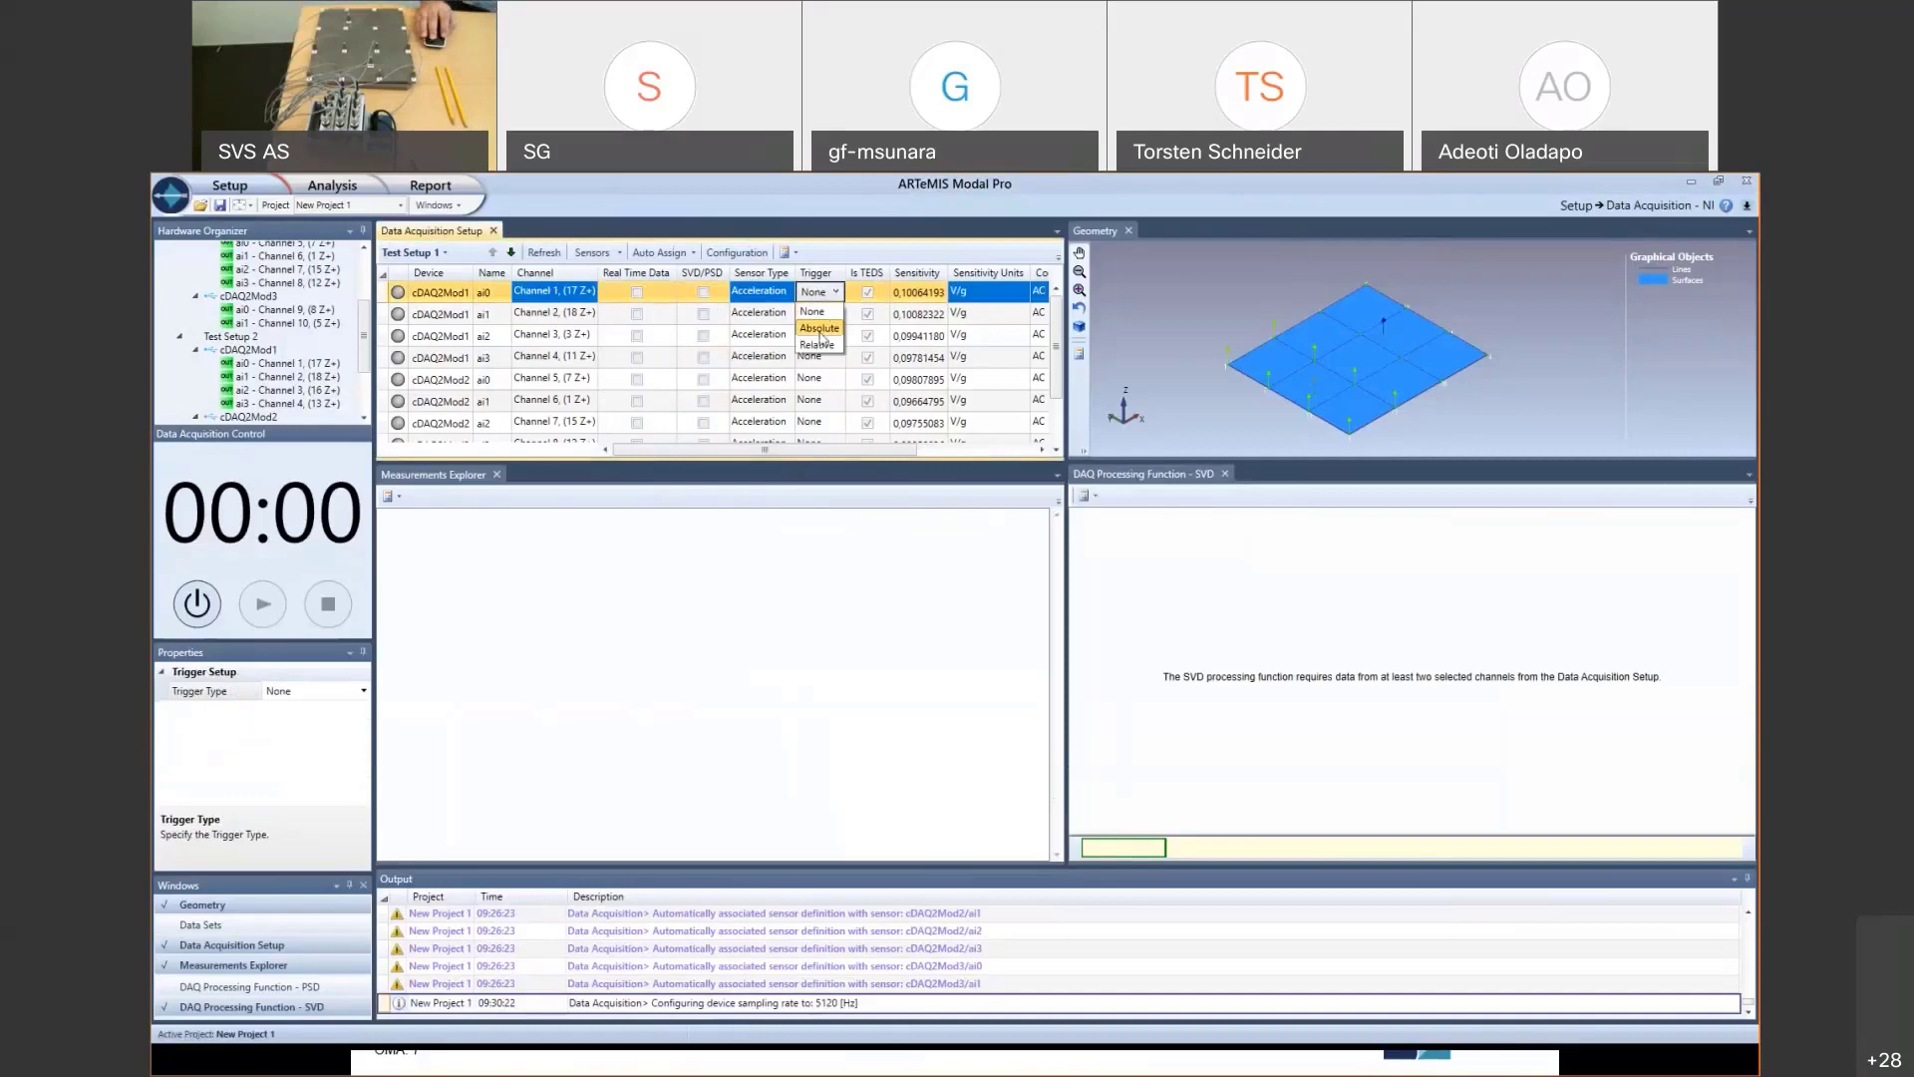
click(820, 329)
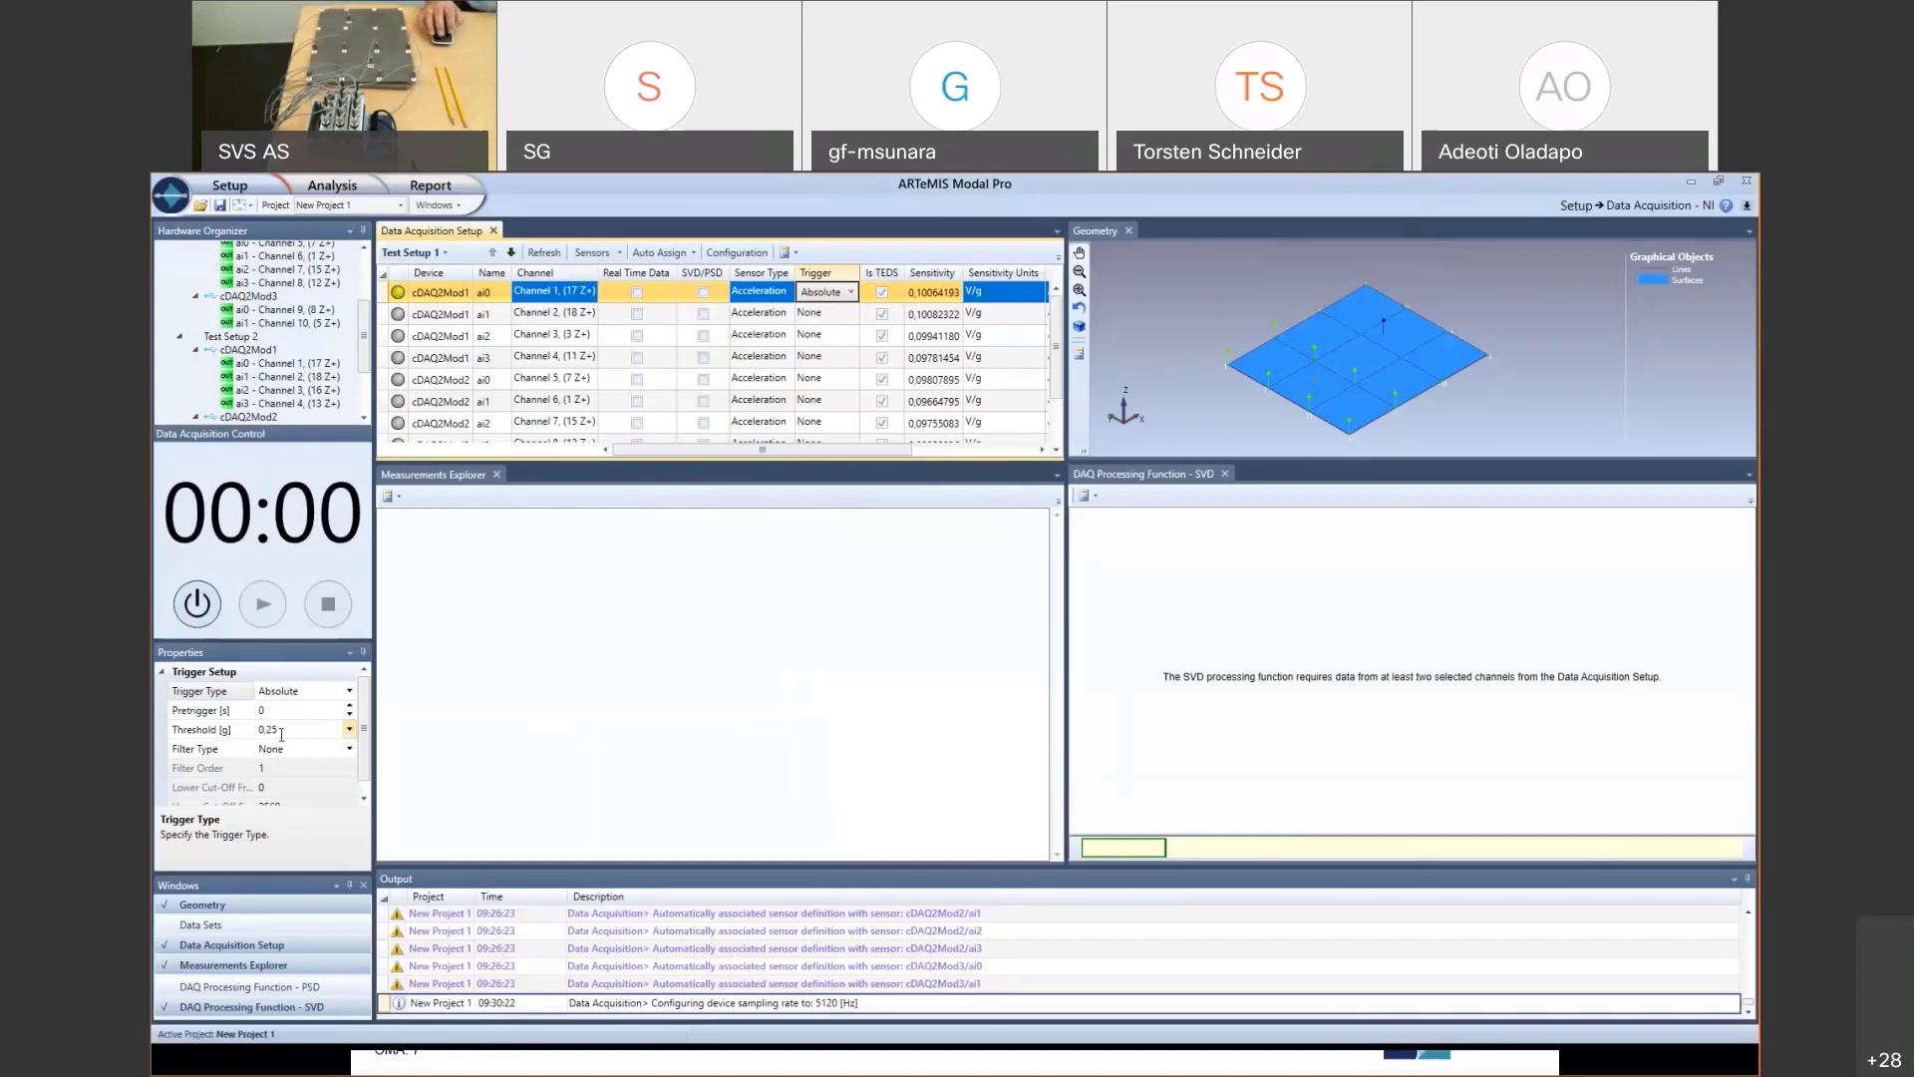
- Enable real-time data display for Channels 1 to 3 of Test Setup 1
click(637, 291)
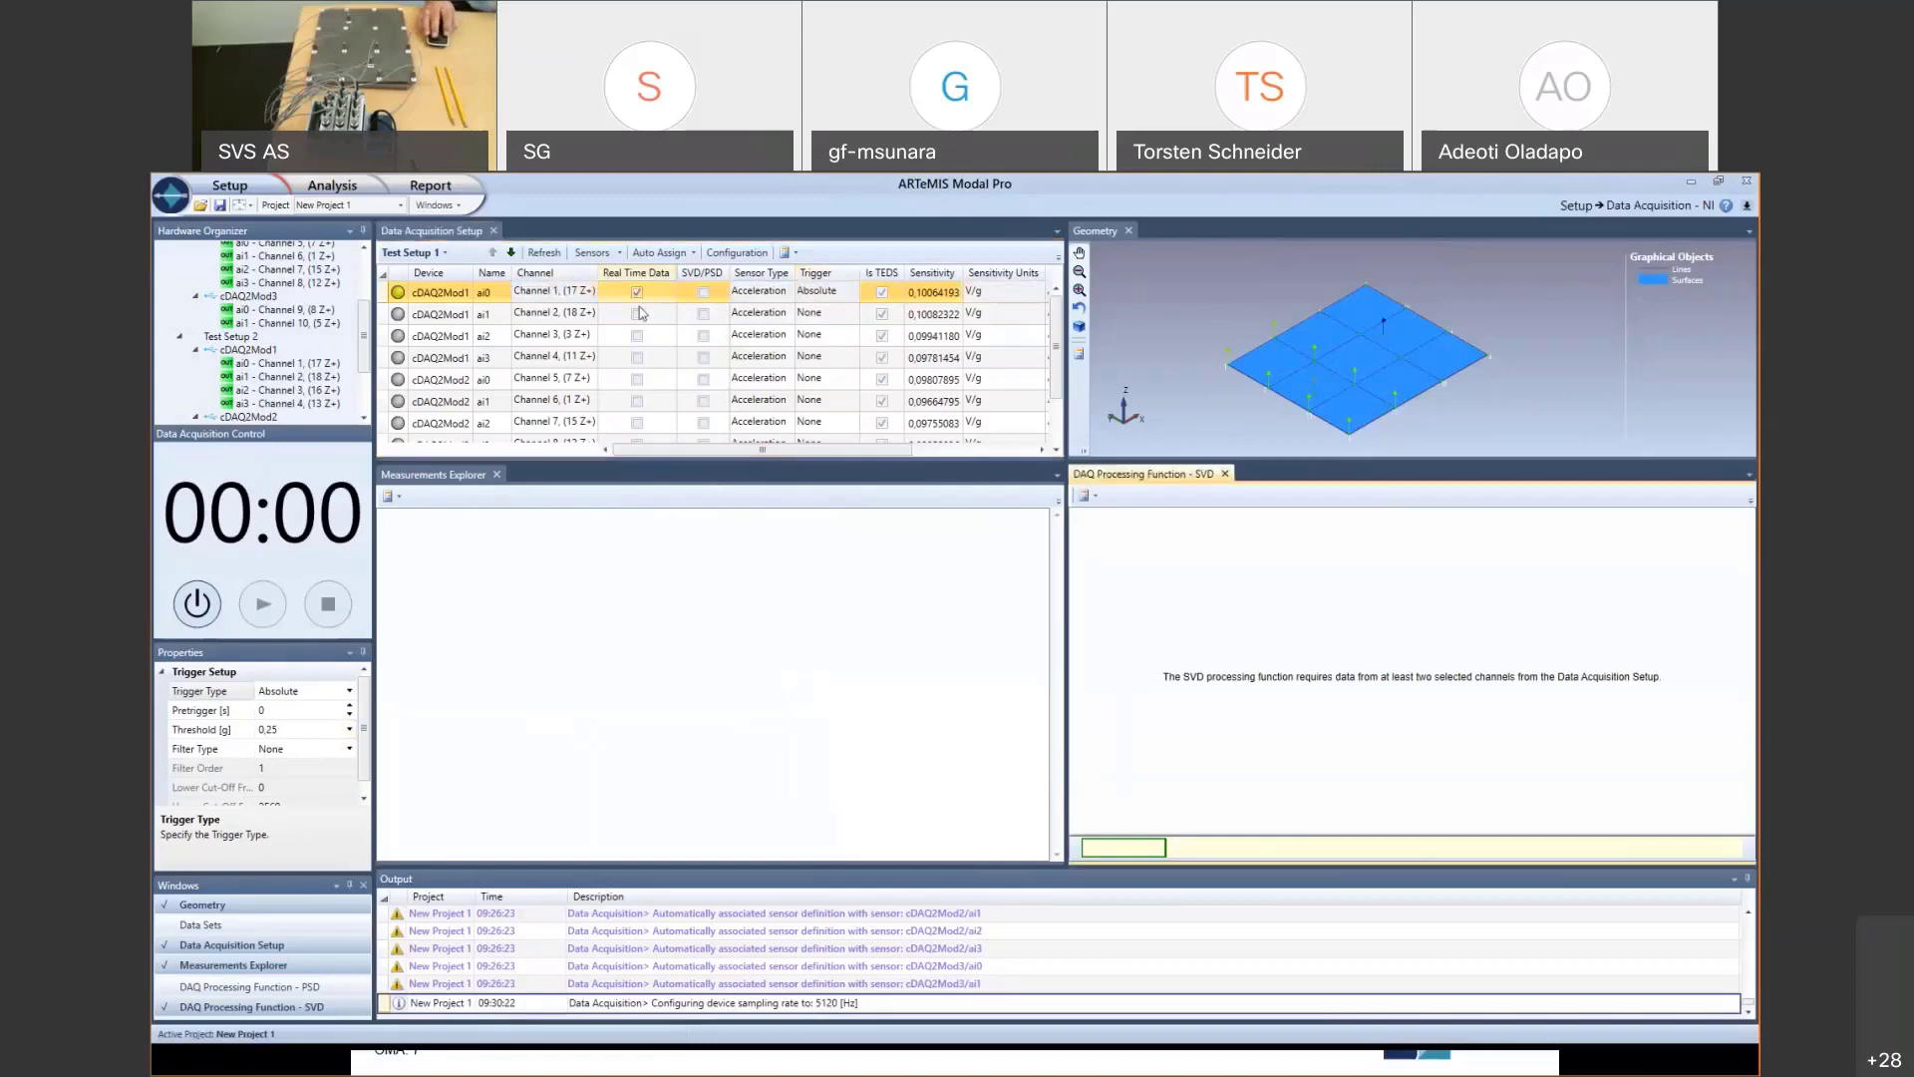
click(637, 313)
click(637, 335)
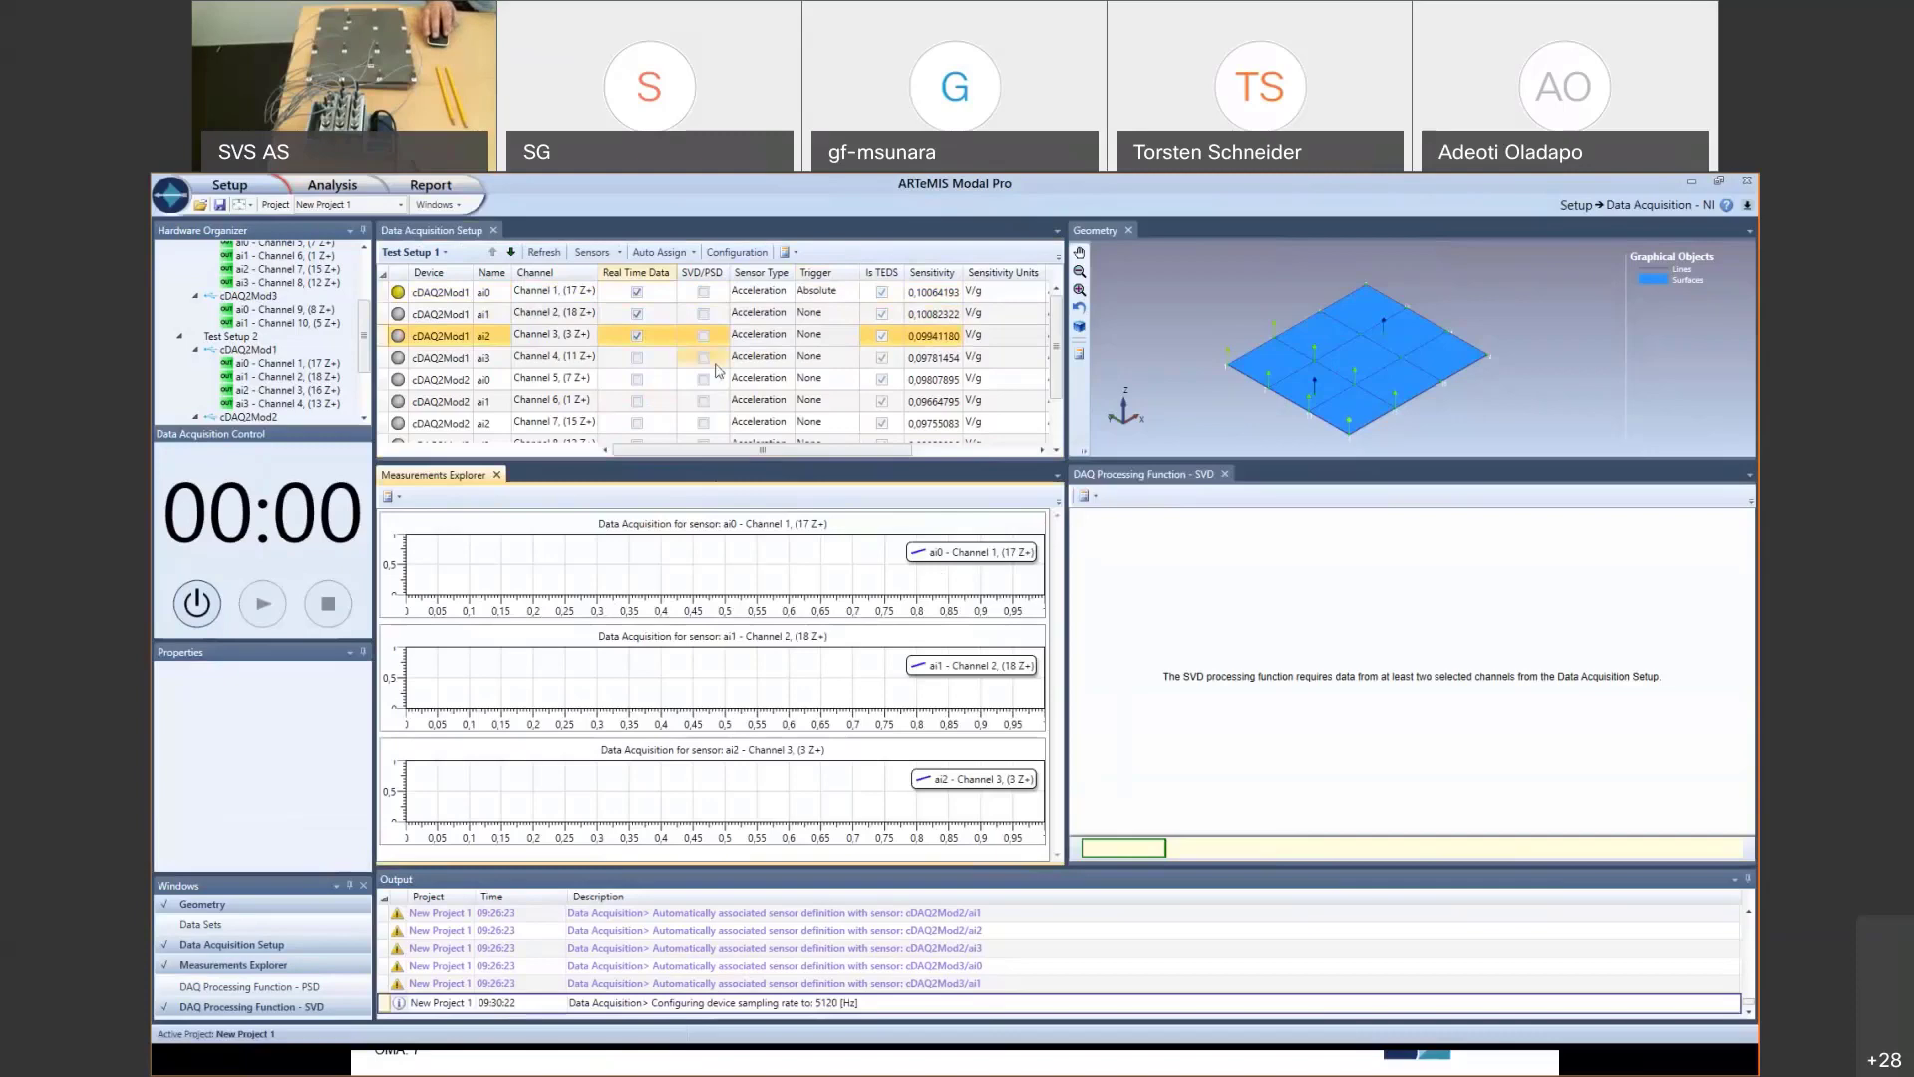
- Enable SVD/PSD processing for Channels 1 to 8 of Test Setup 1 and turn on the live data acquisition
click(703, 293)
click(703, 314)
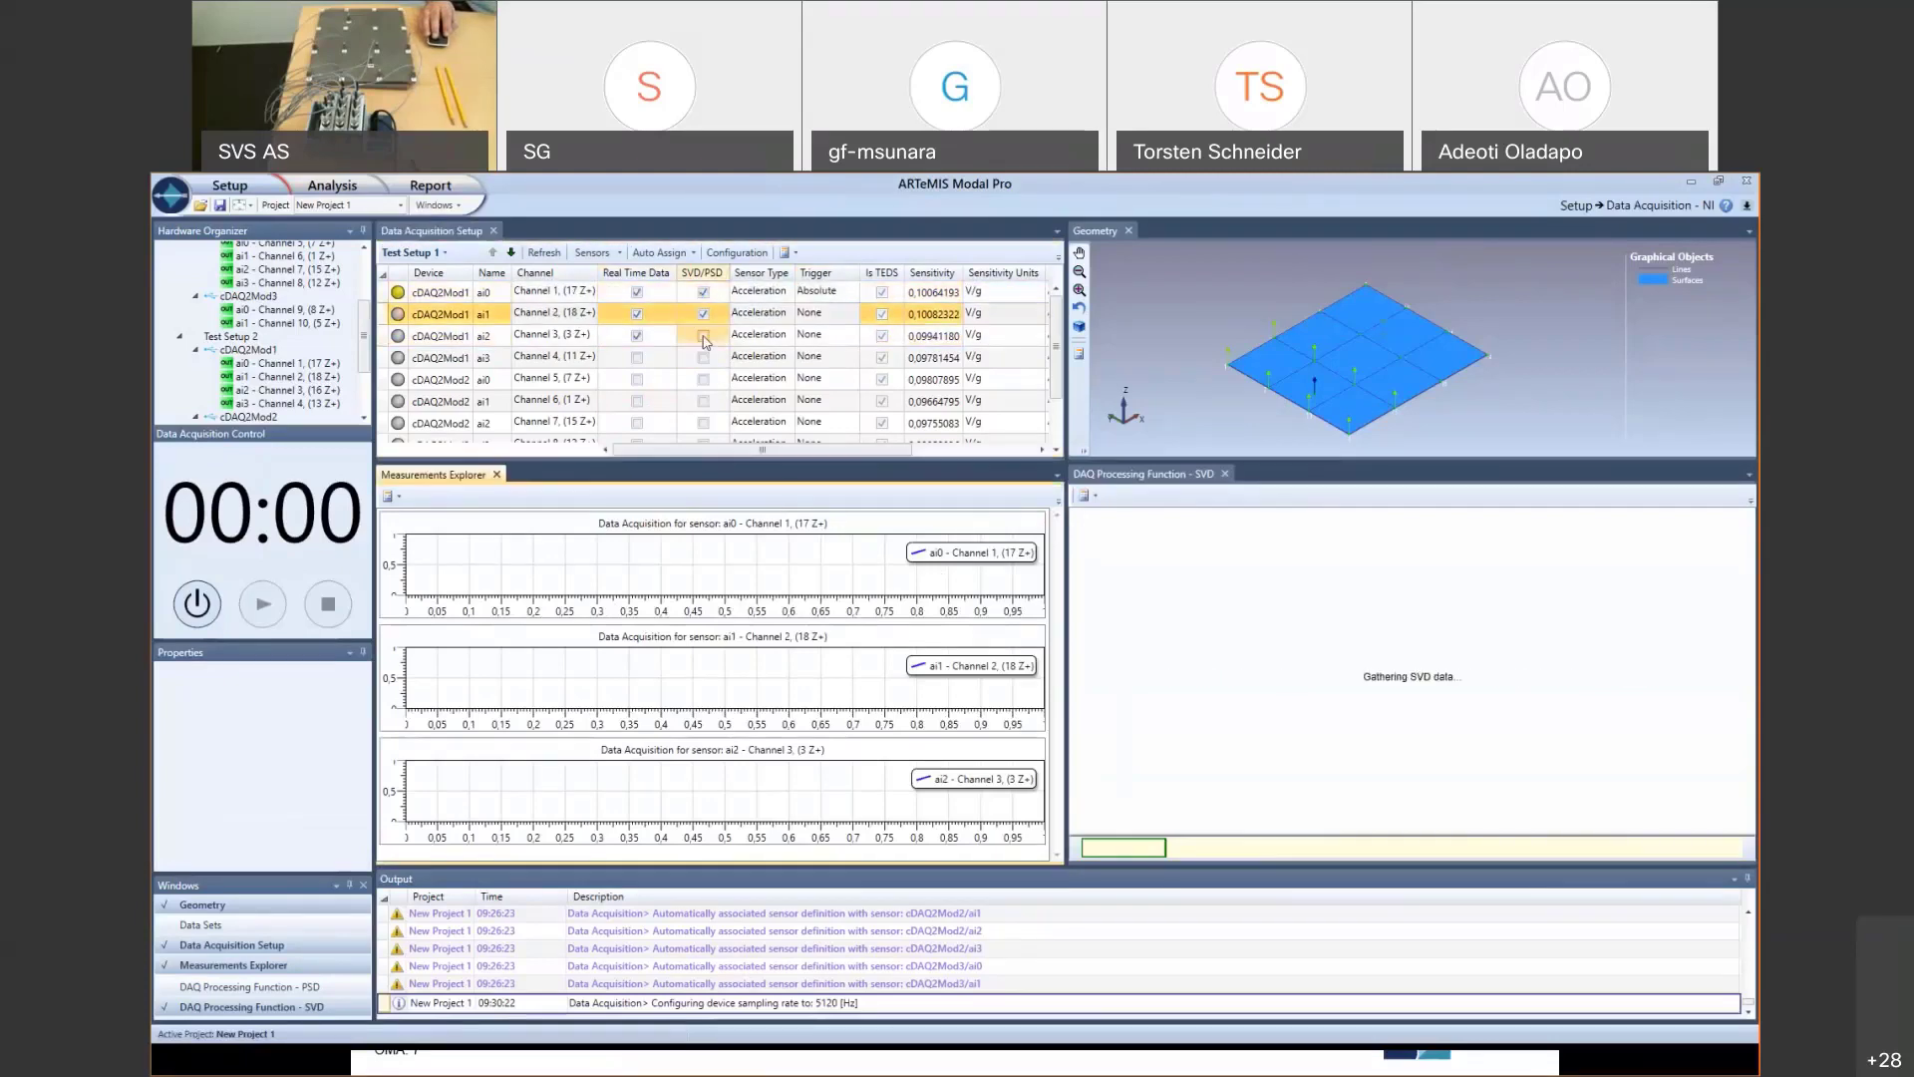
click(704, 337)
click(703, 357)
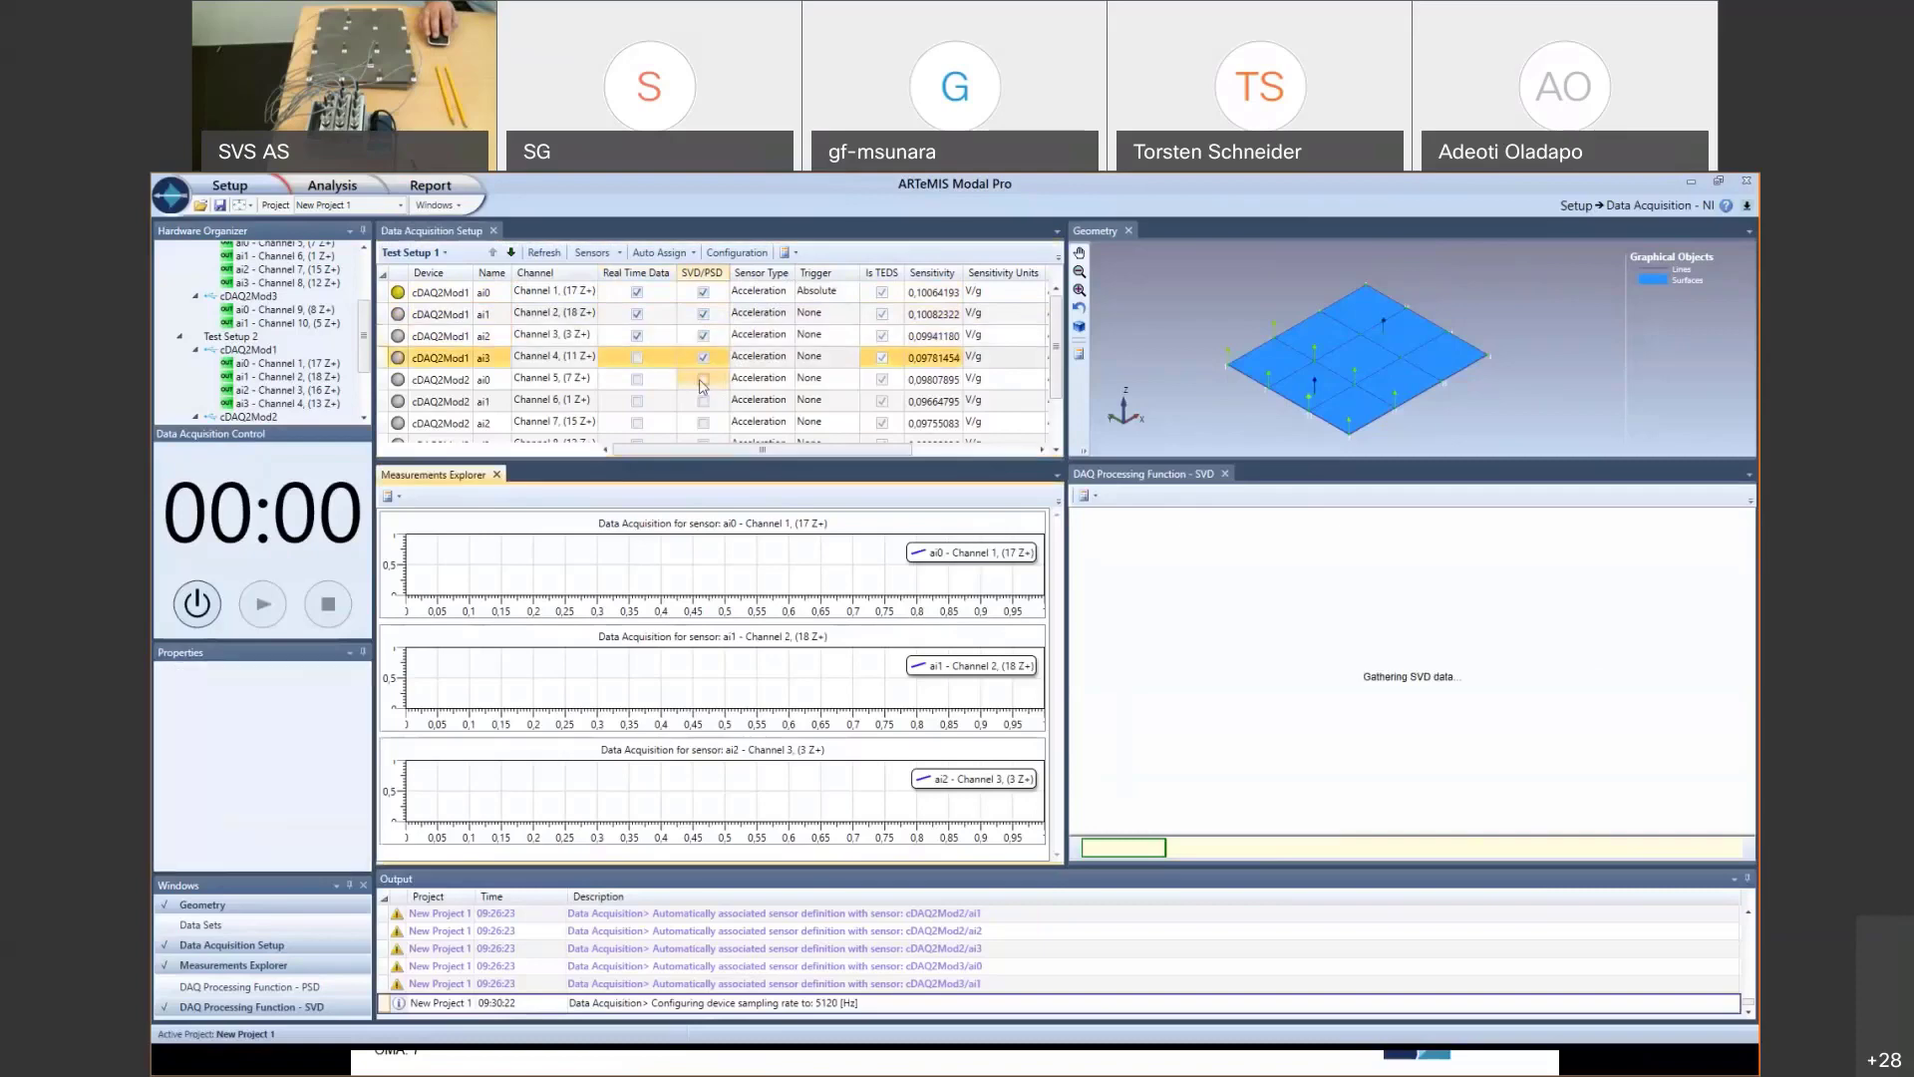
click(703, 380)
click(703, 401)
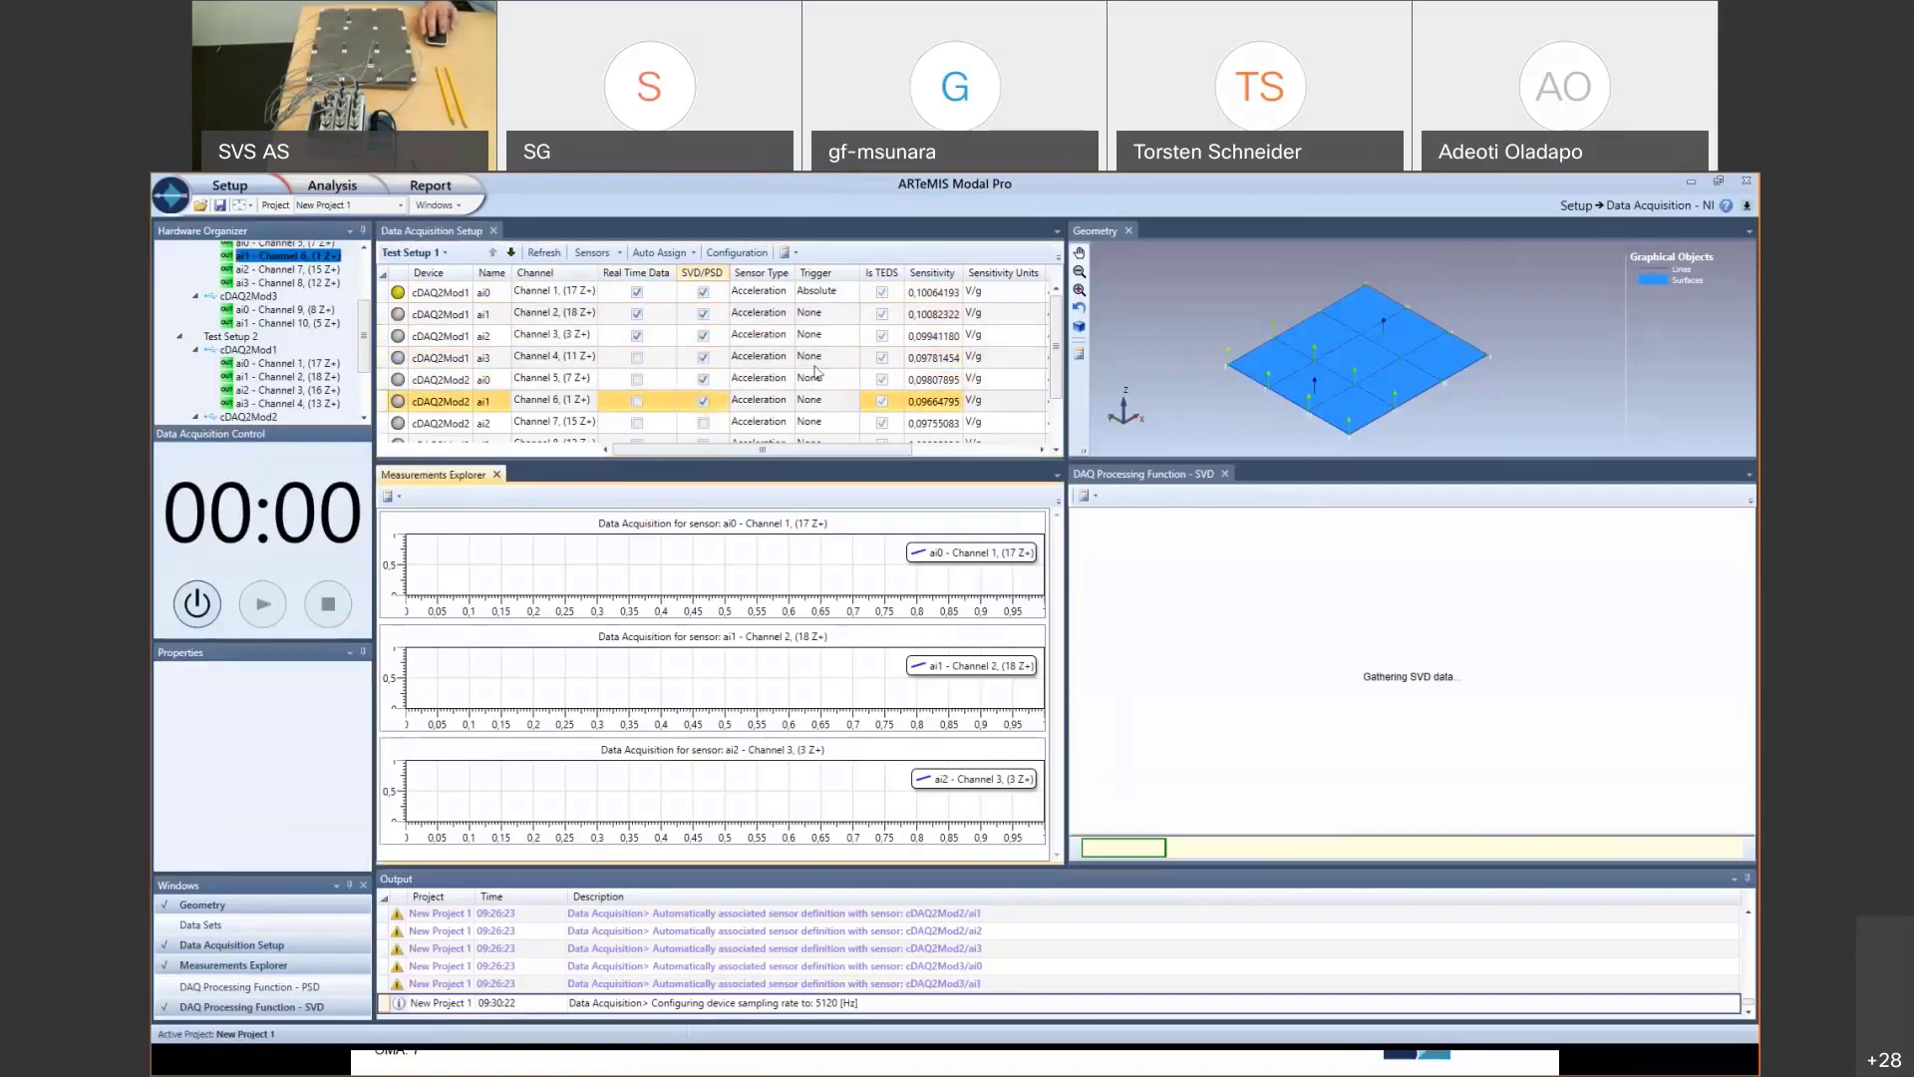
scroll(817, 371, down, 1)
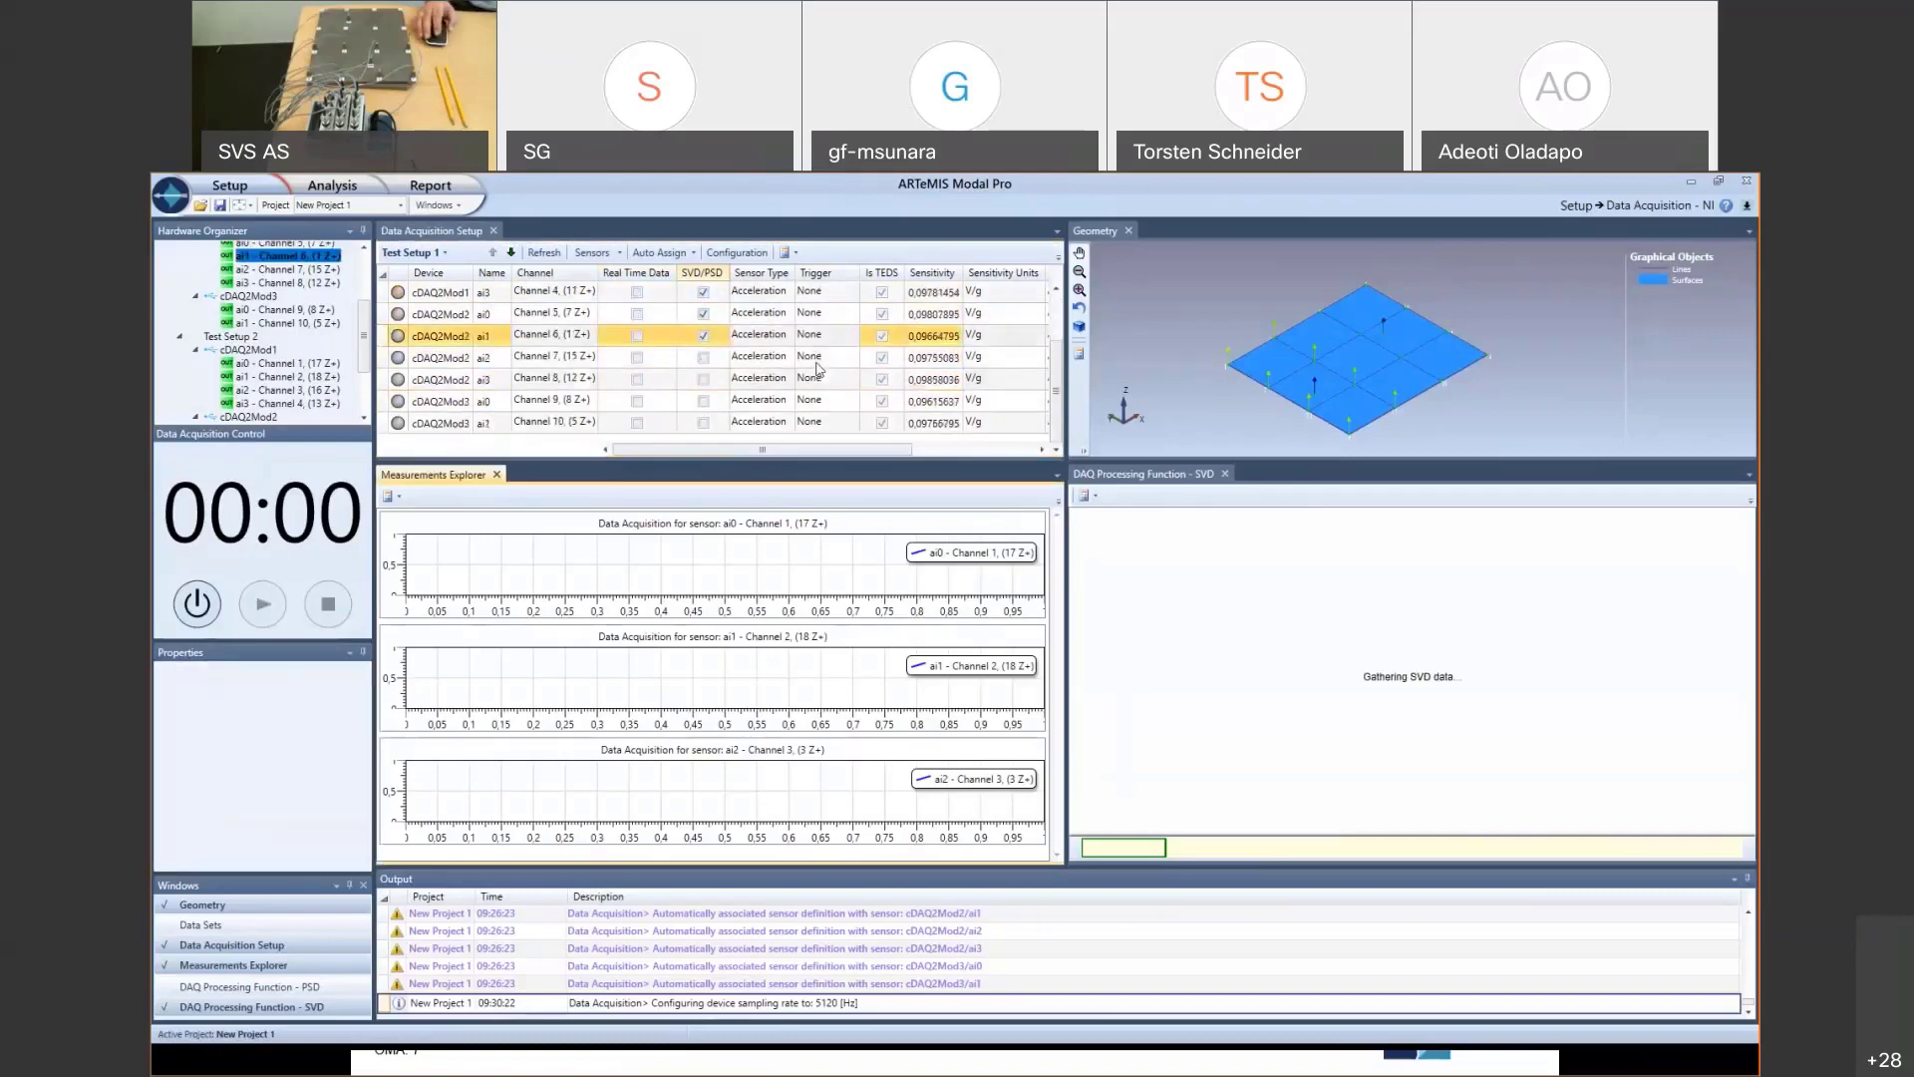
click(704, 358)
click(703, 380)
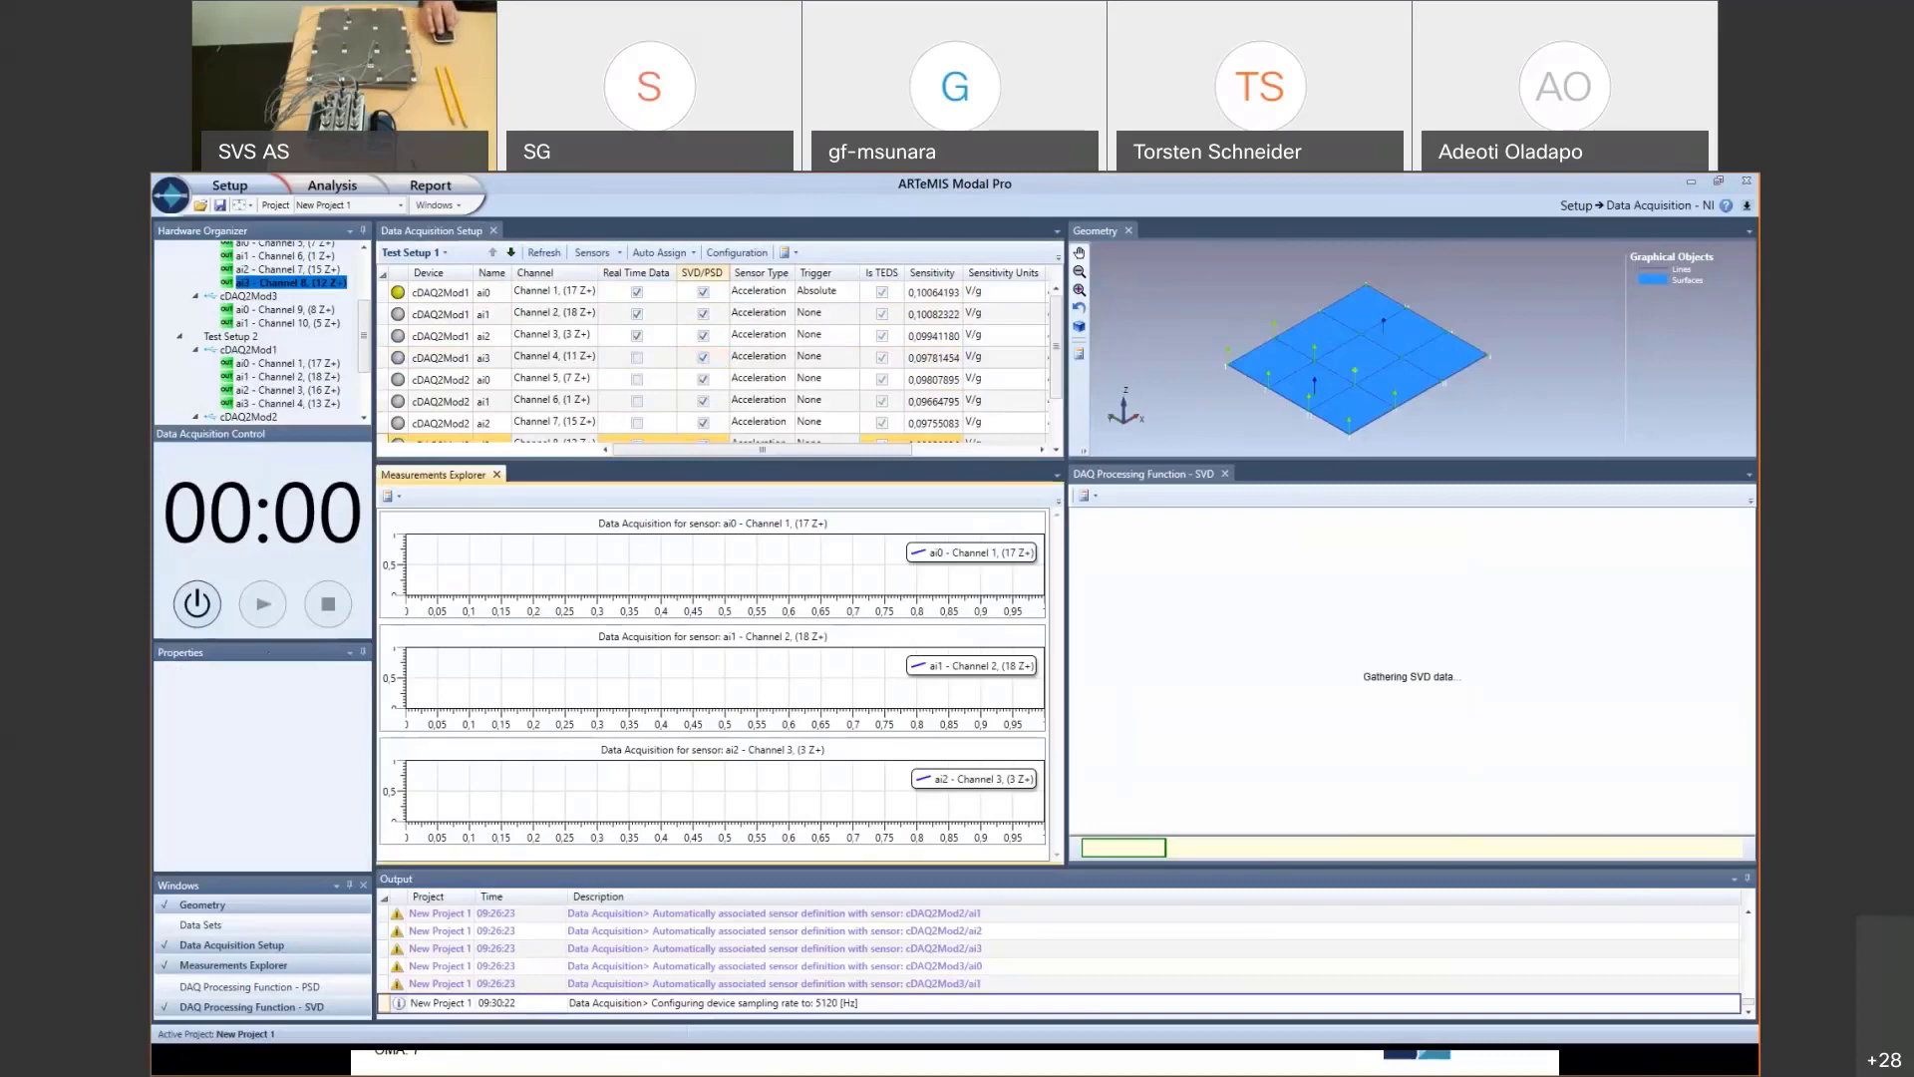
click(197, 605)
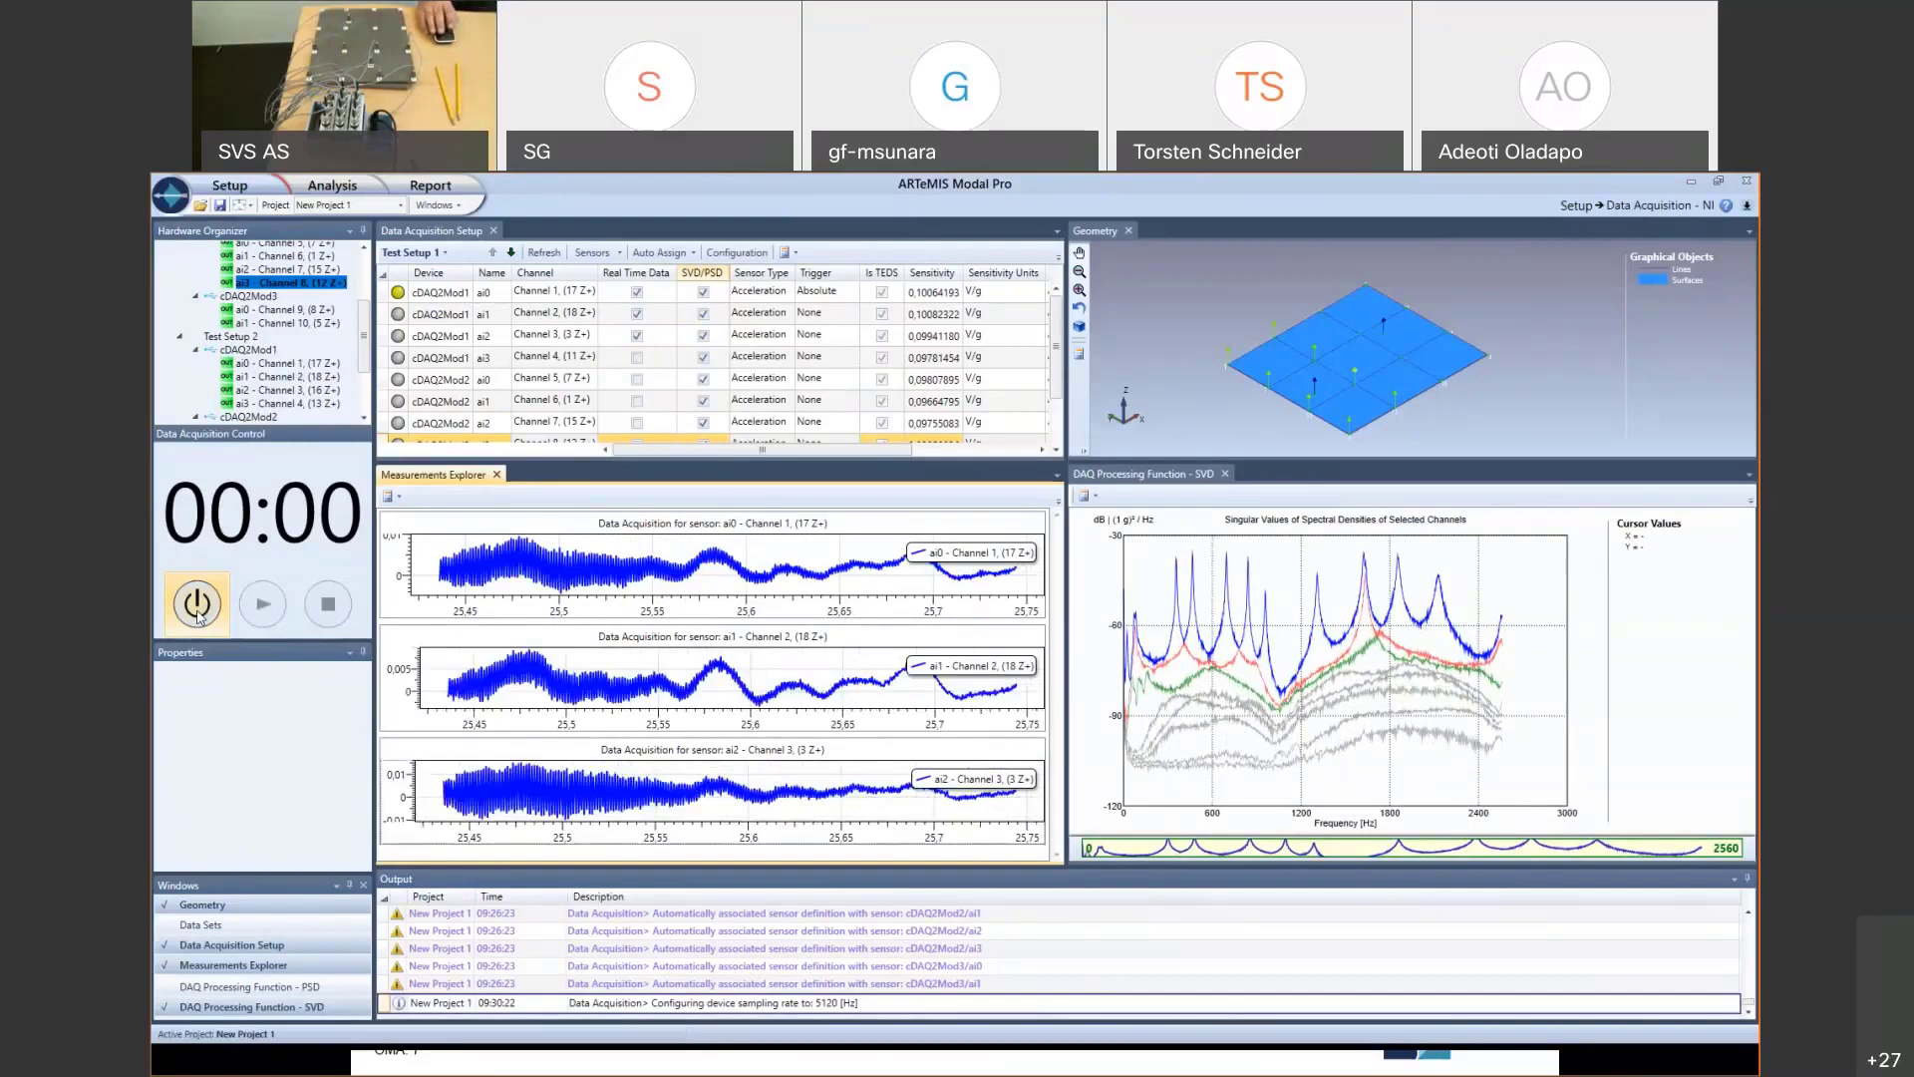
- Switch to the PowerPoint slide show and advance to the Frequency Domain Singular Value Analysis slide
key(alt+Tab)
key(alt+Tab)
key(alt+Tab)
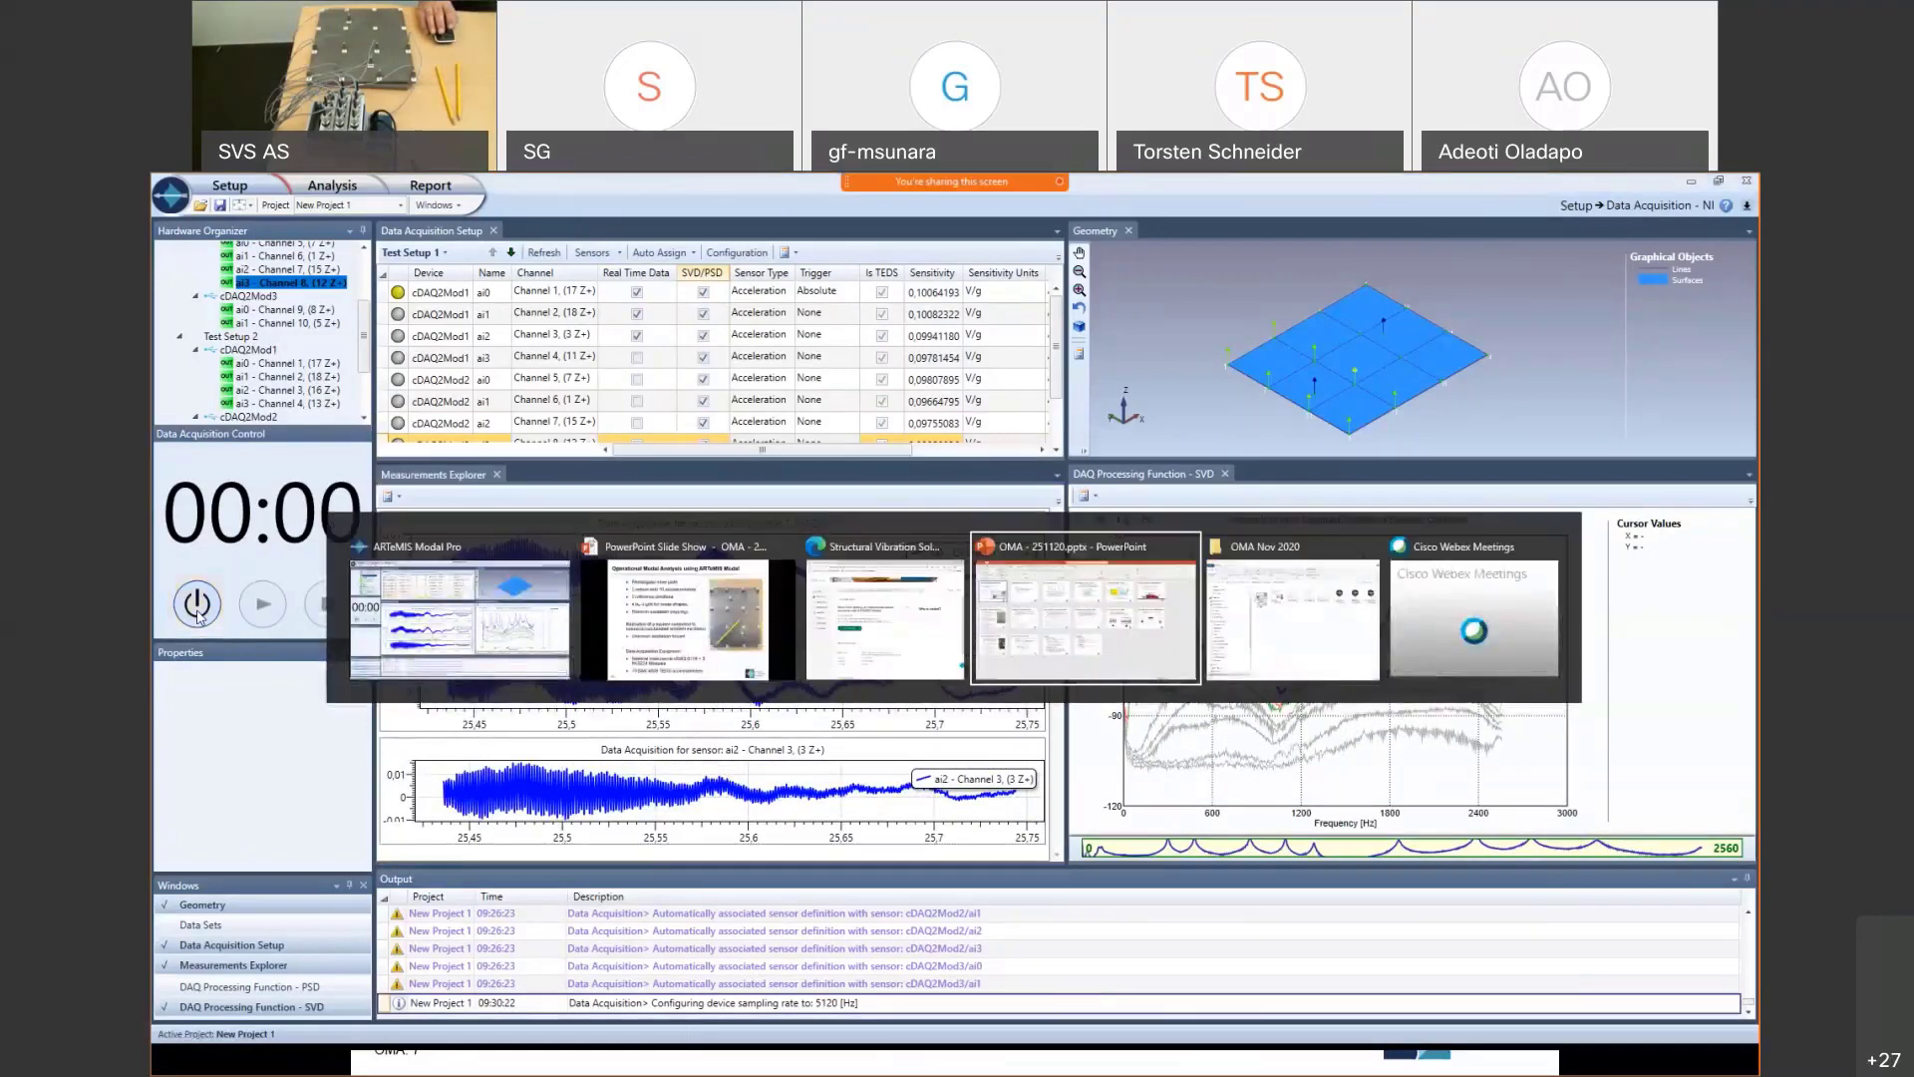
key(alt+shift+Tab)
key(alt+shift+Tab)
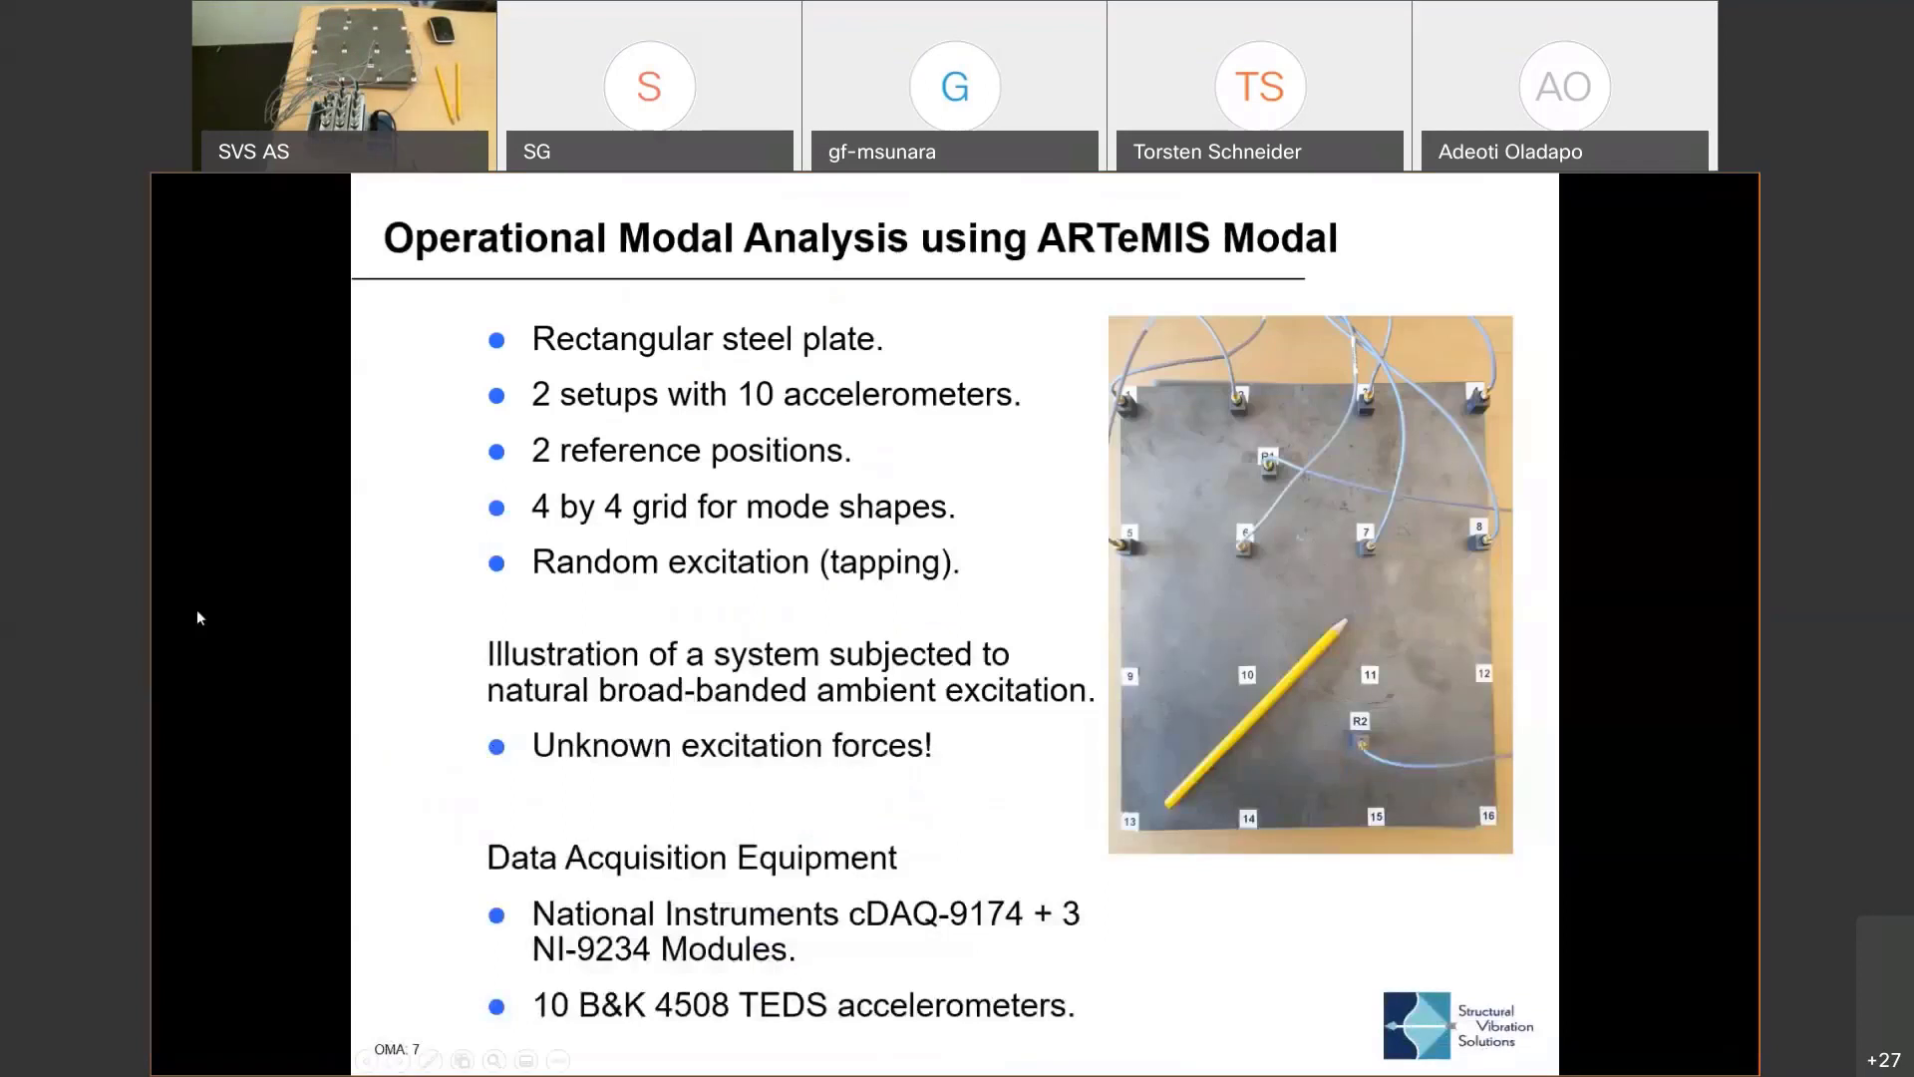
click(197, 617)
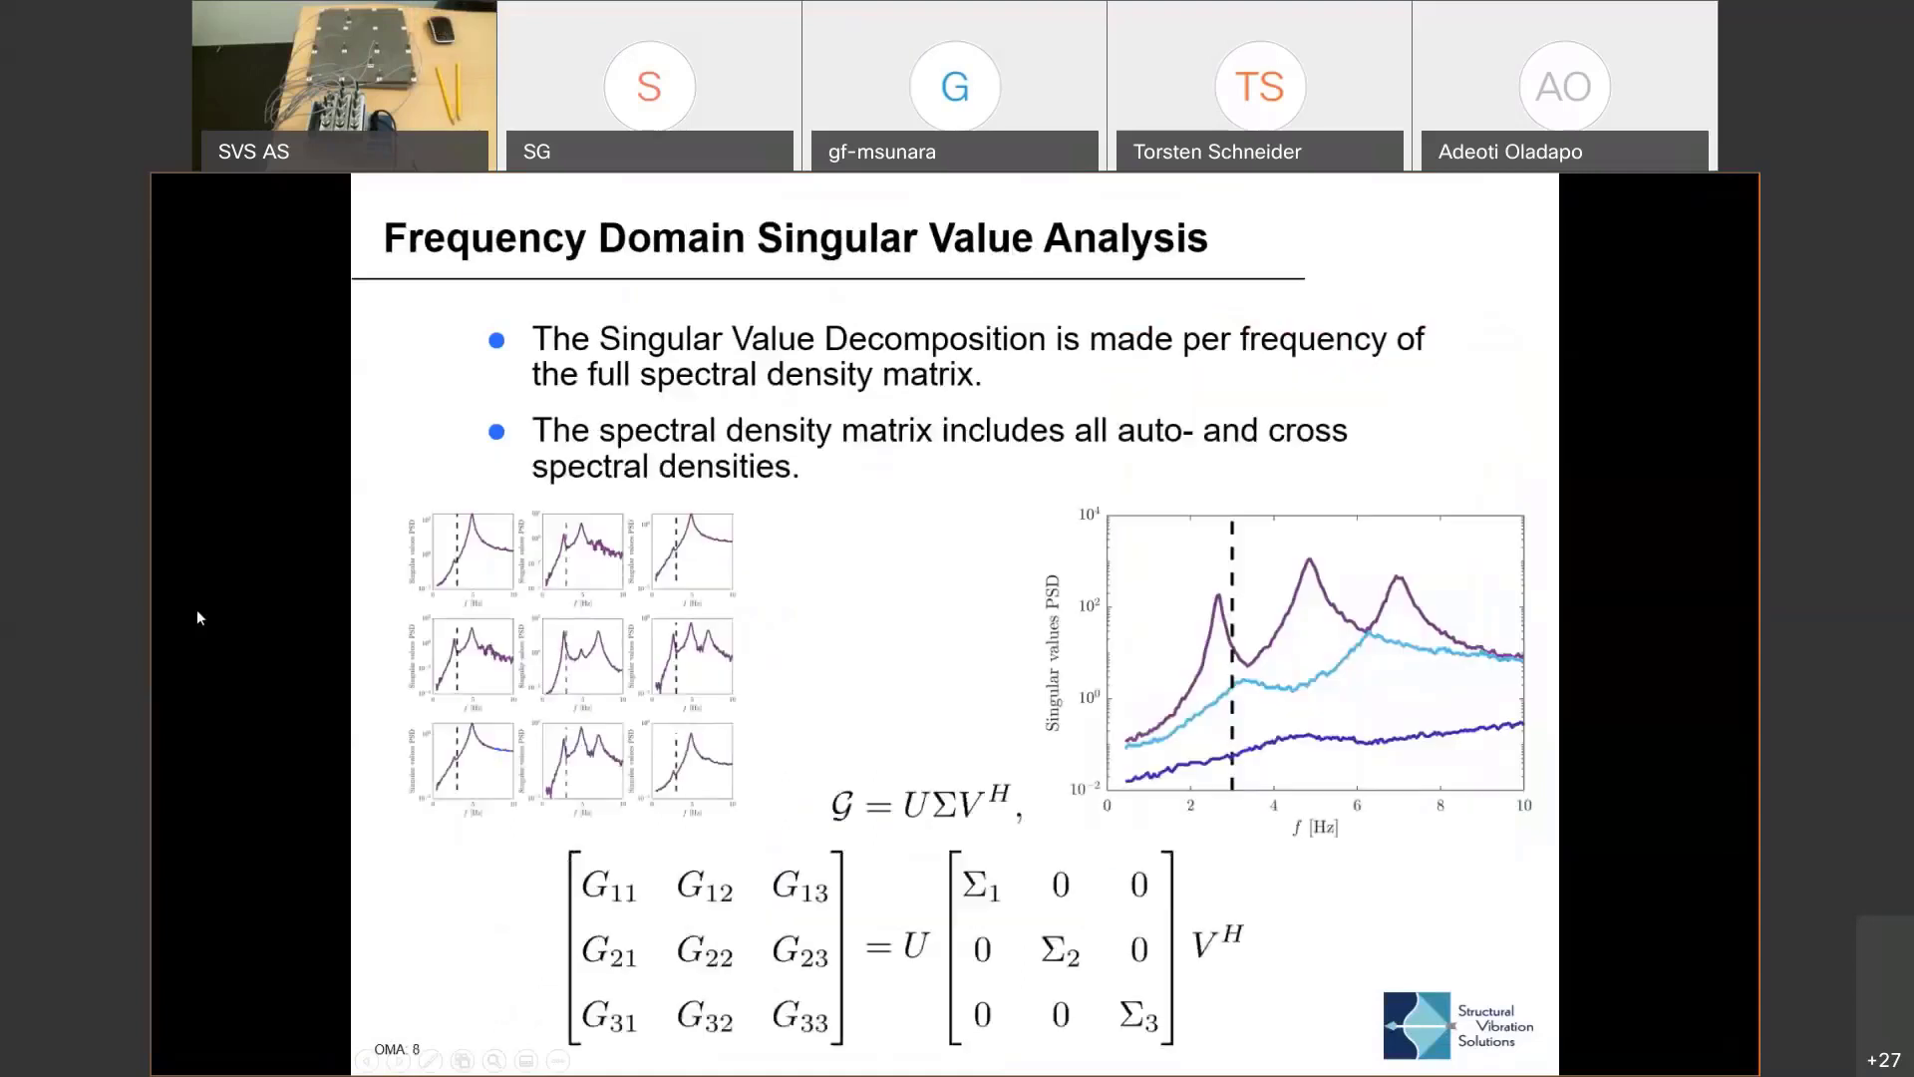
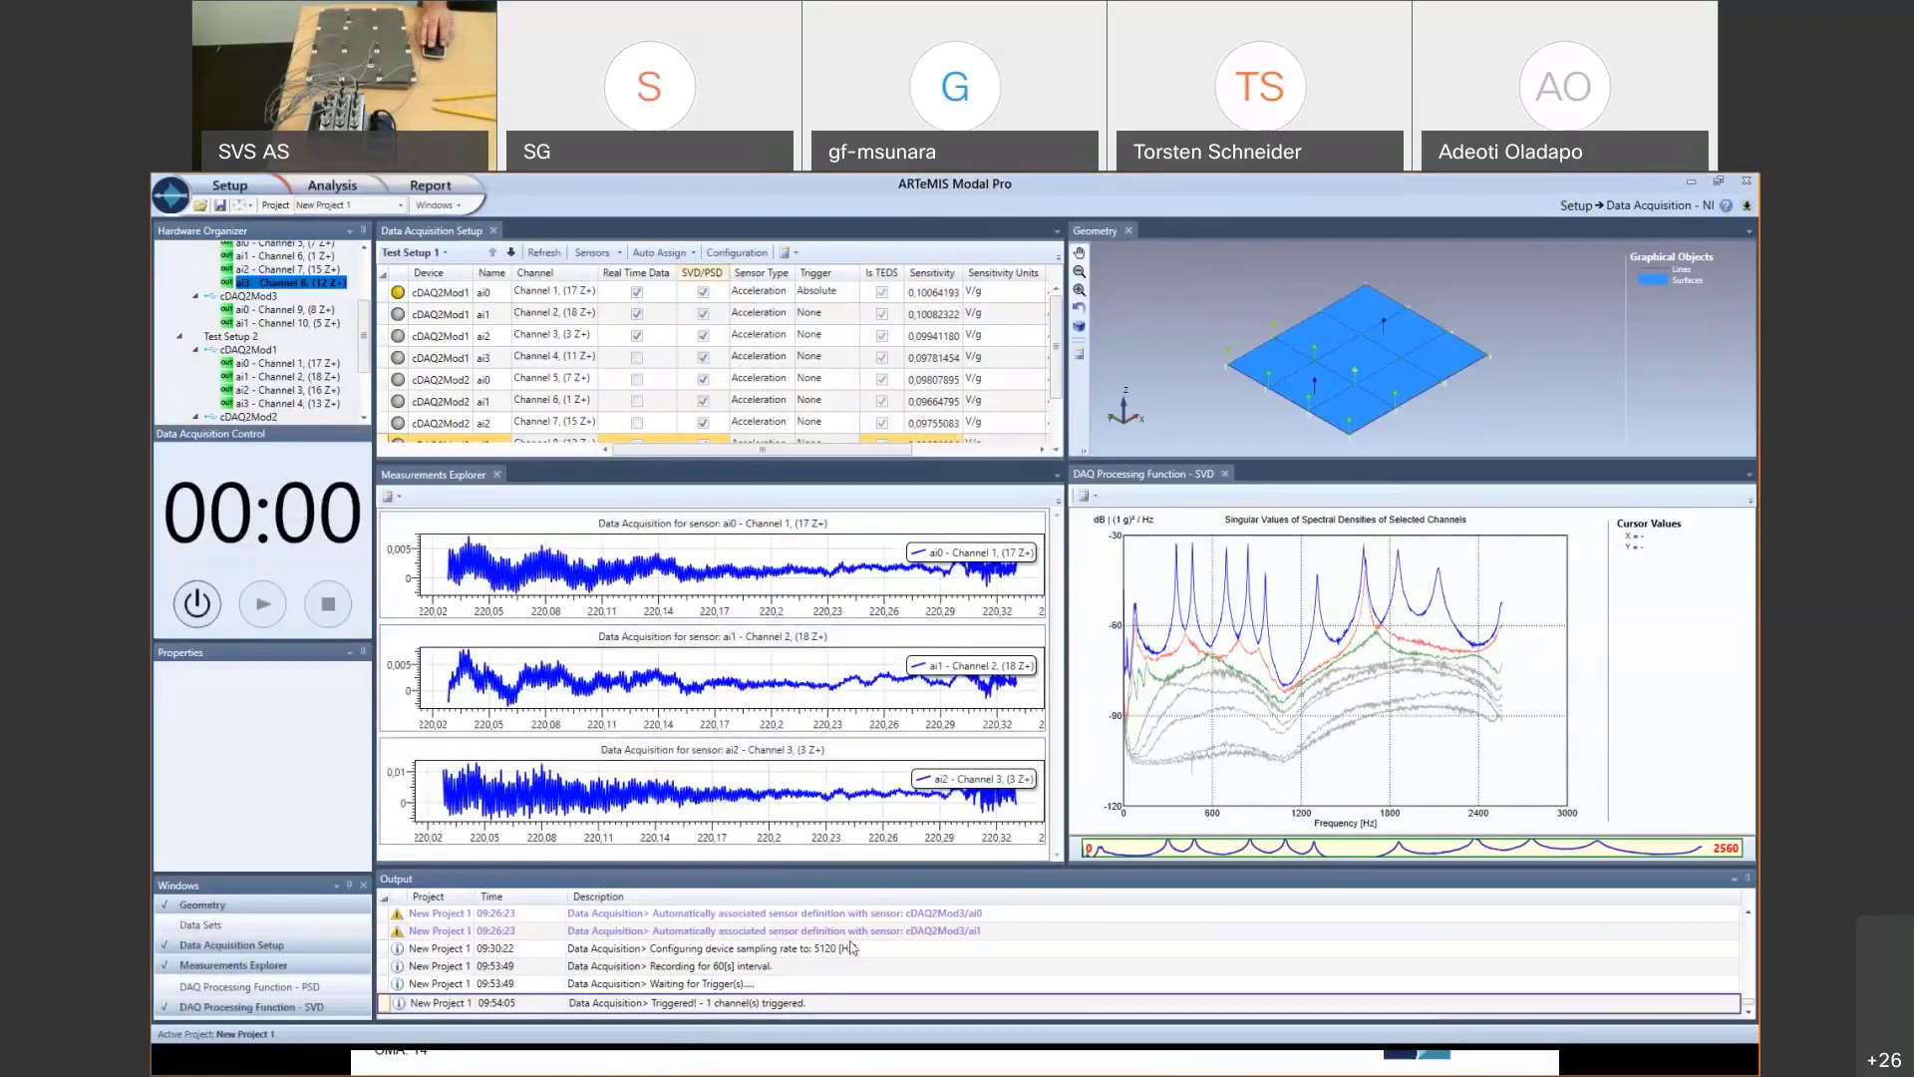
- Change the data acquisition to Test Setup 2, turn on the live acquisition and start the recording
click(512, 255)
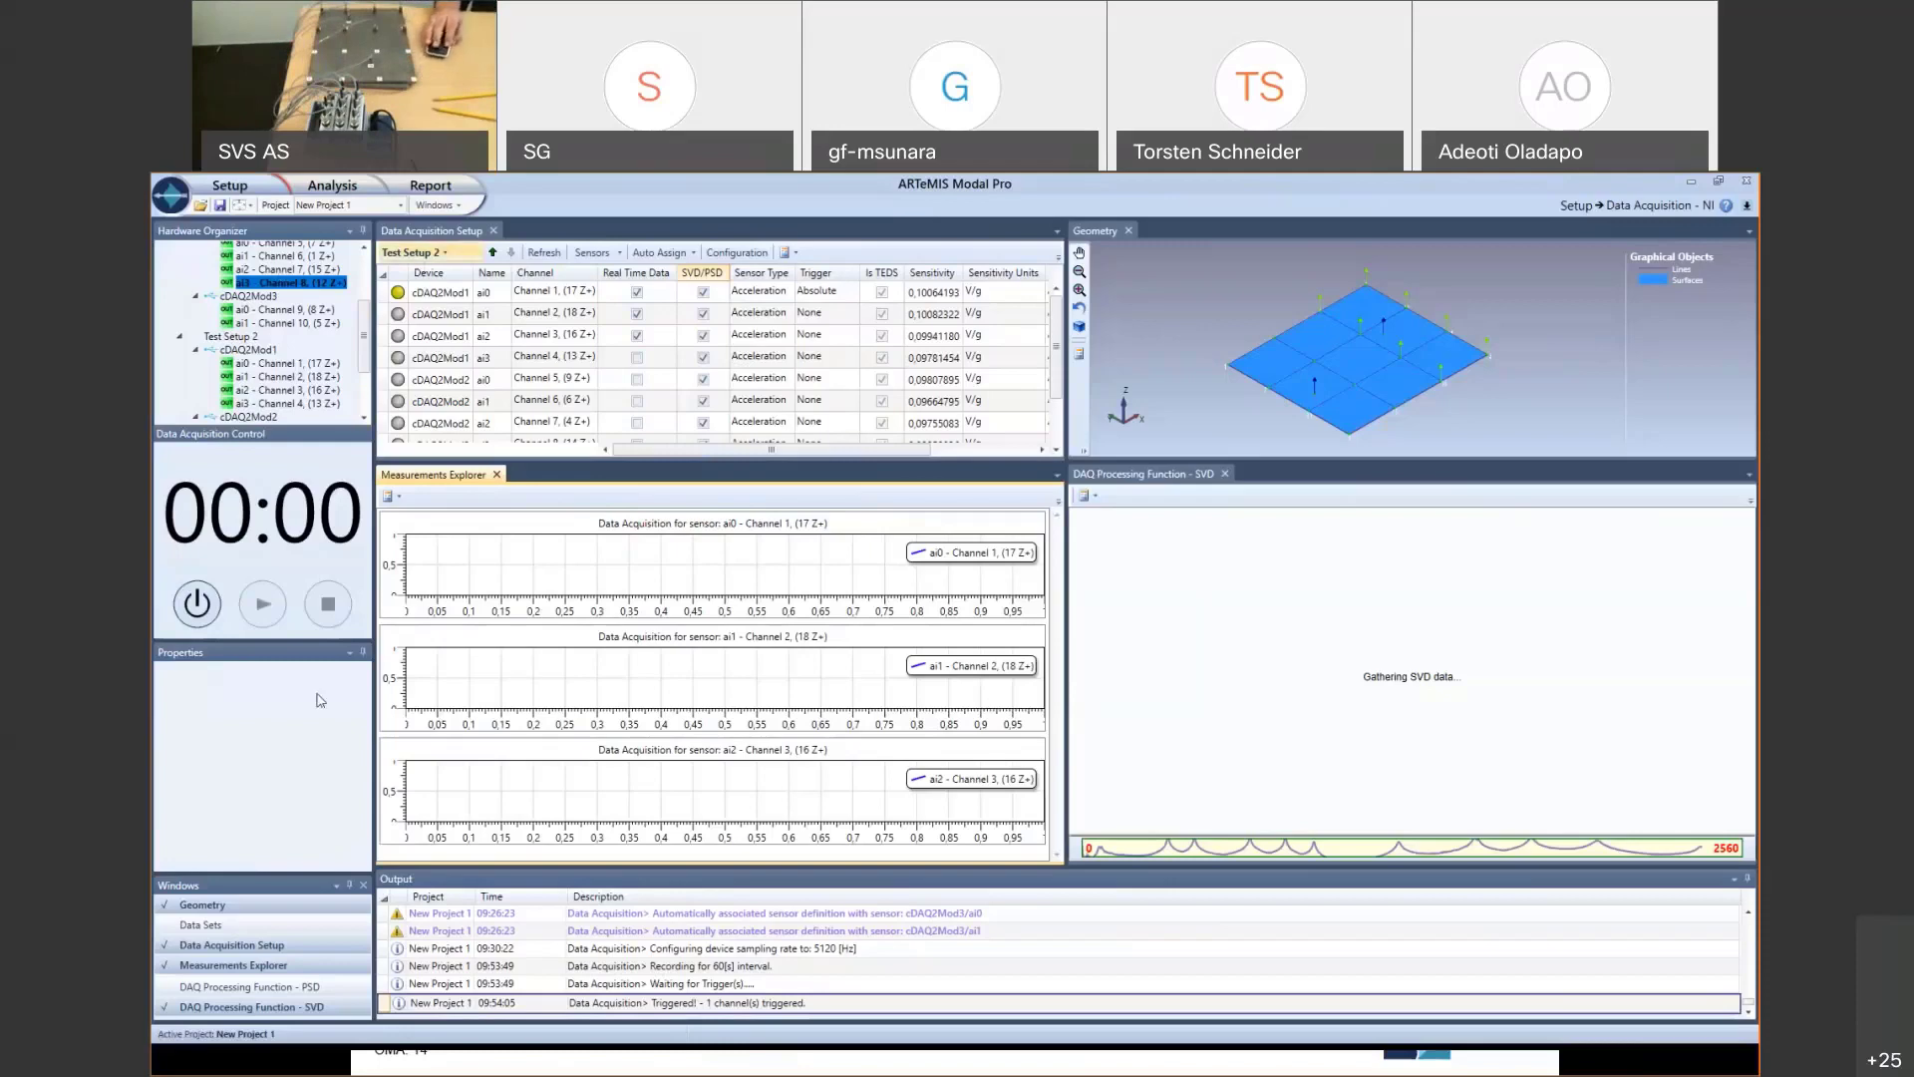
click(196, 603)
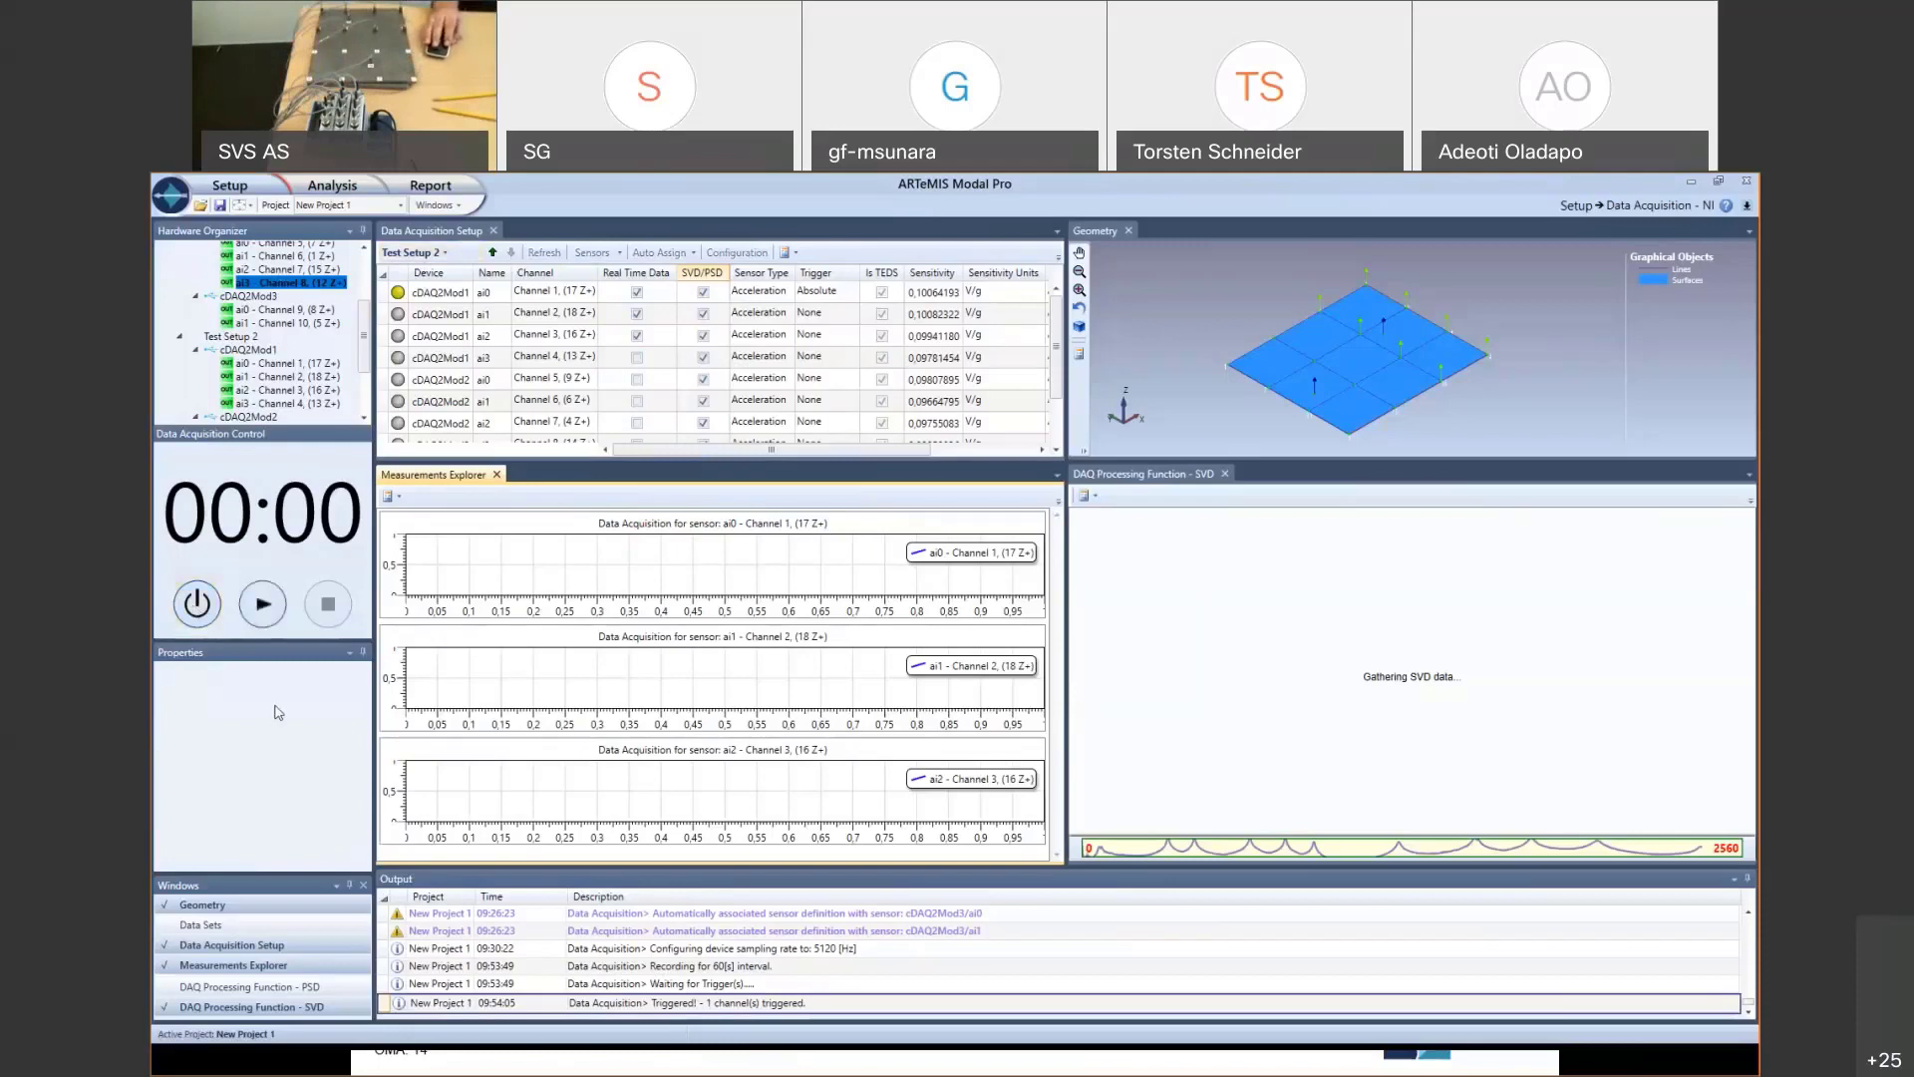
click(263, 605)
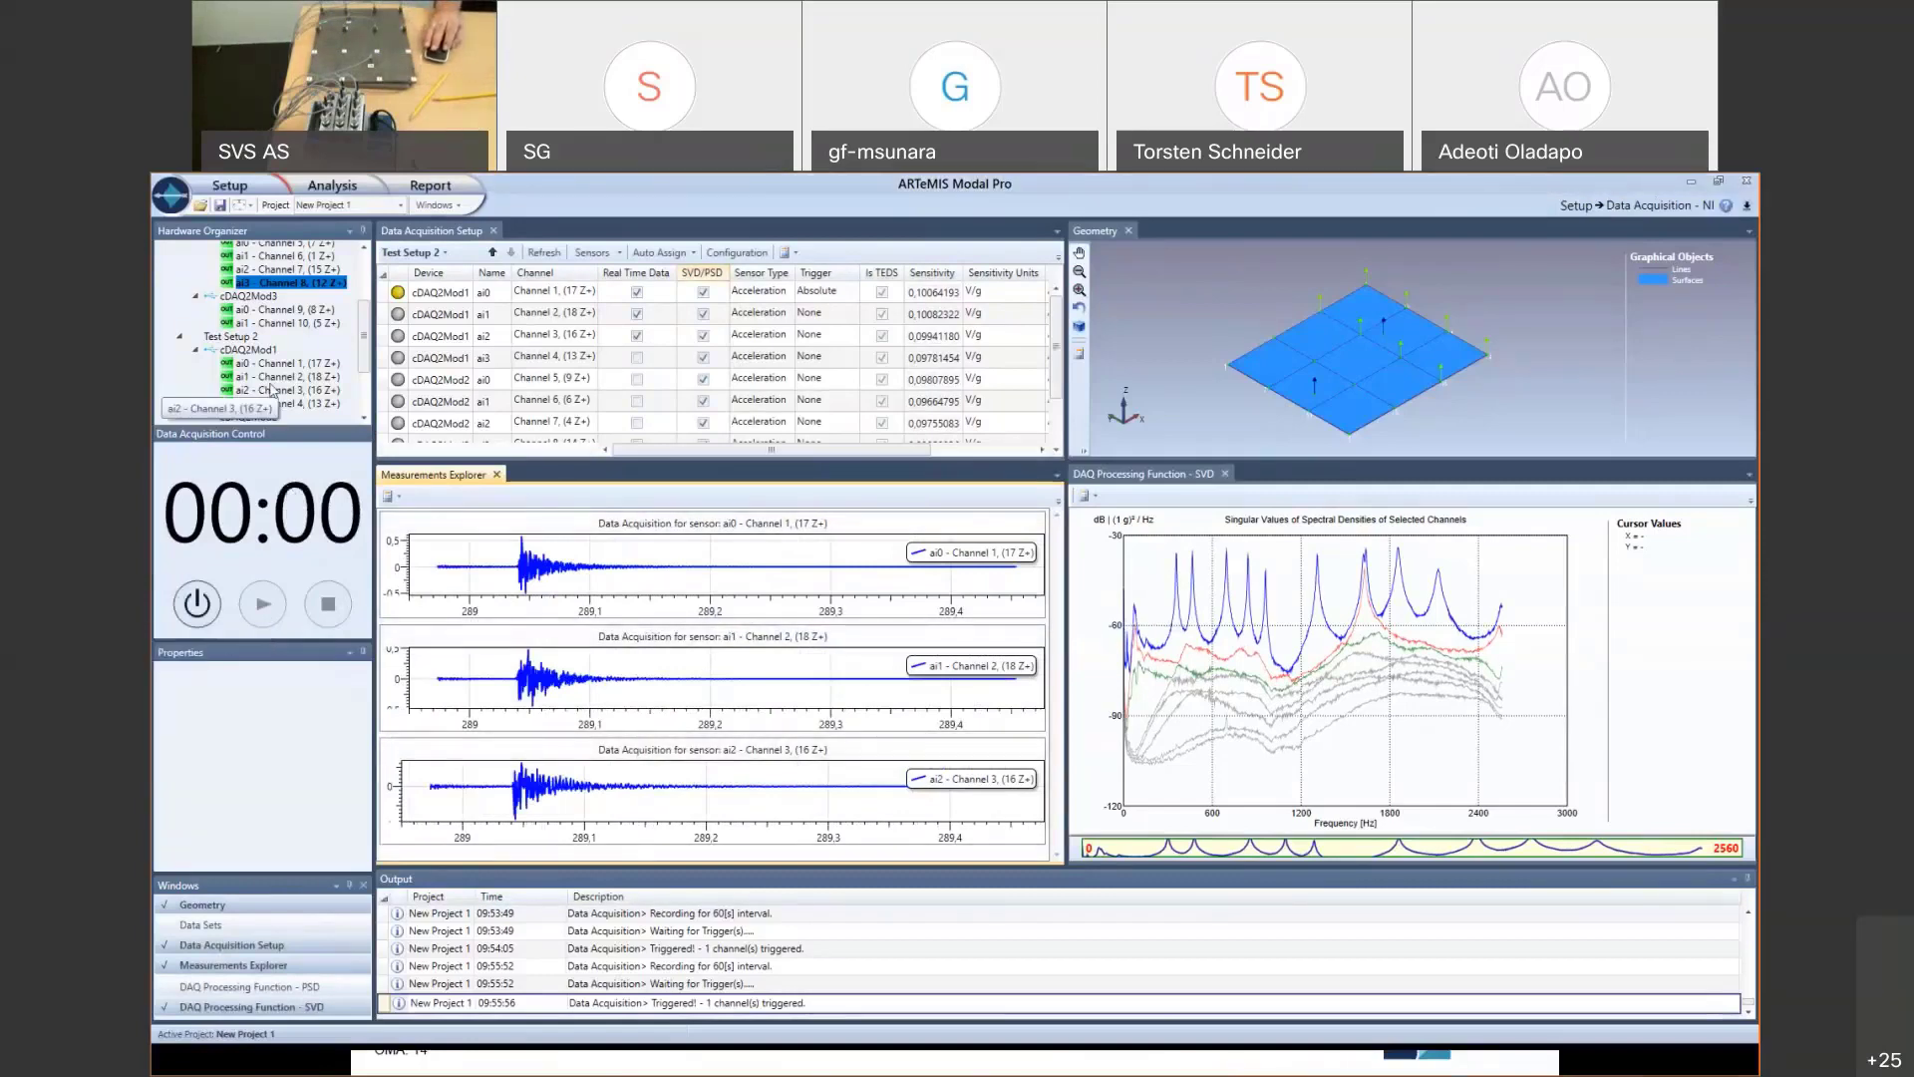
- Open the Manage Measurements workspace and display the recorded time series of Test Setup 2
click(239, 193)
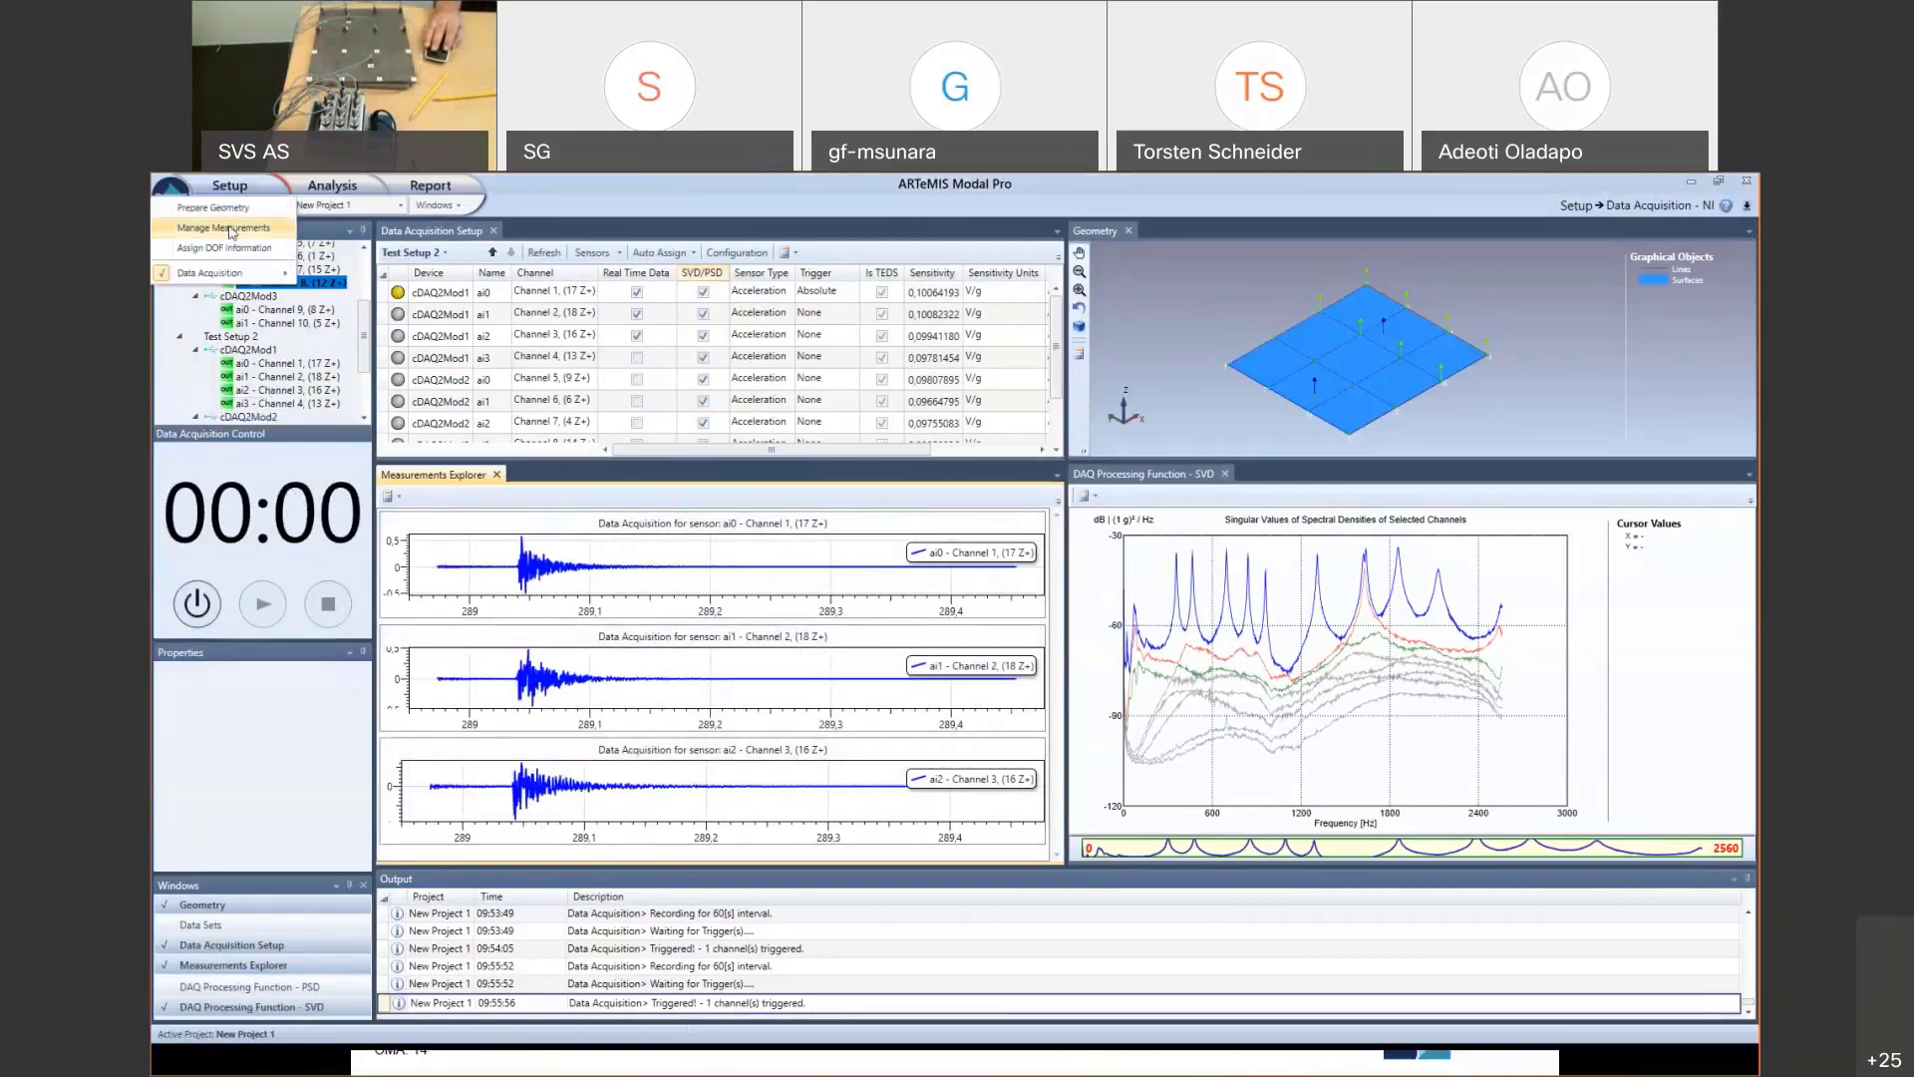
click(227, 228)
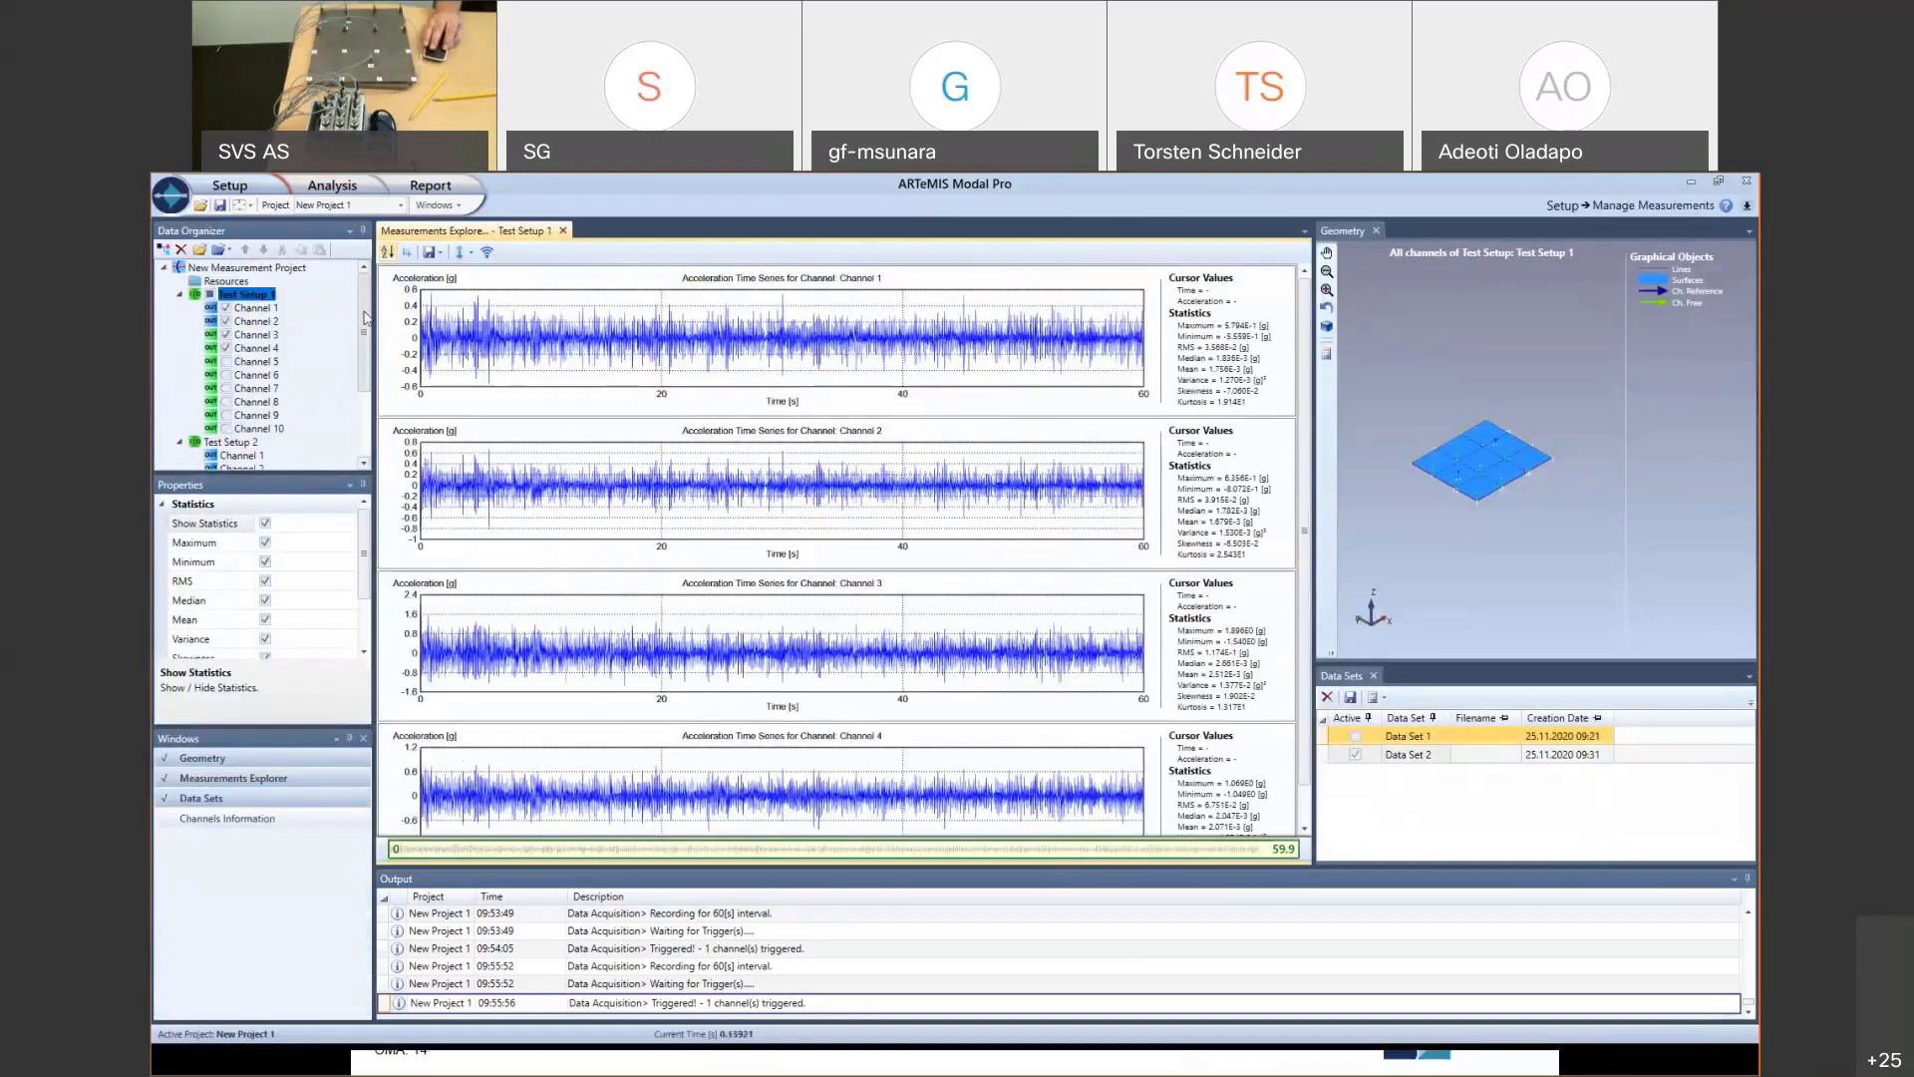
click(241, 444)
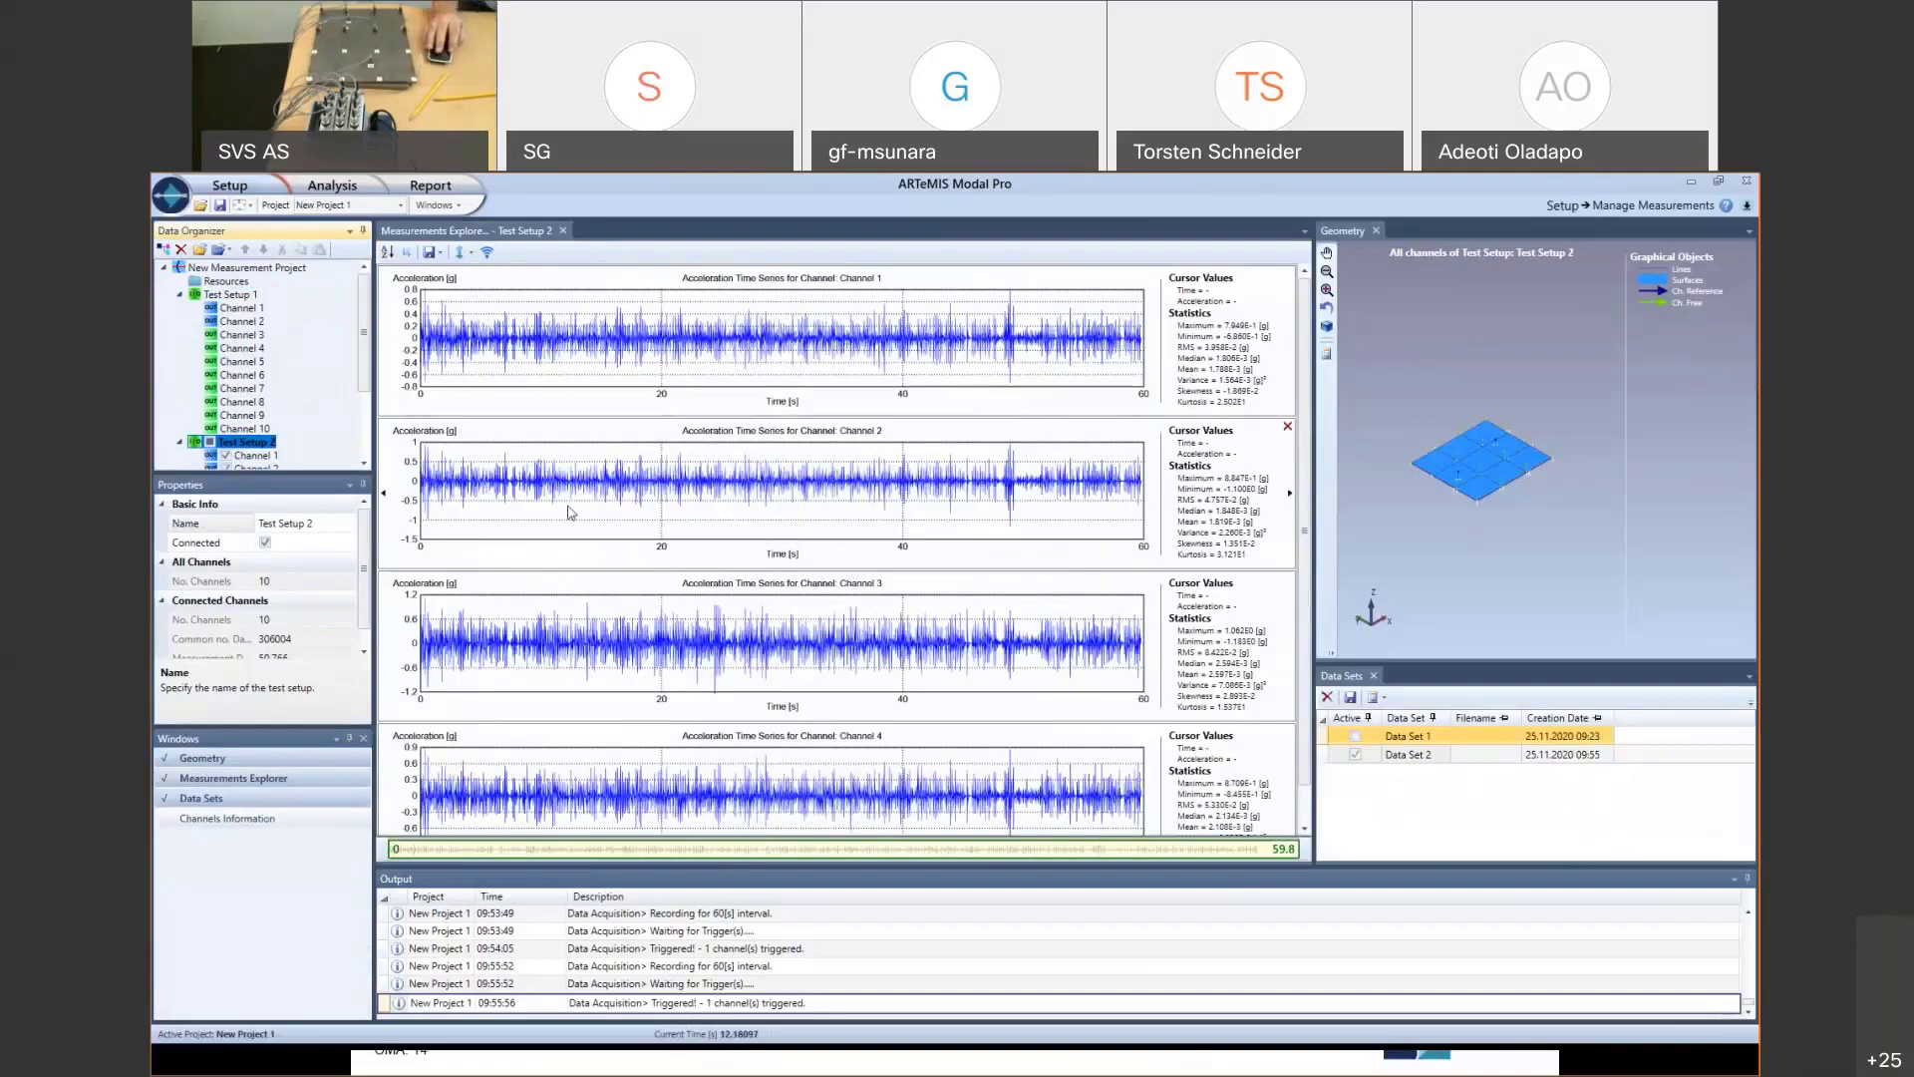
- Open the Prepare Data workspace and review the signal processing settings from detrending and decimation through to Stochastic Subspace Identification
click(331, 191)
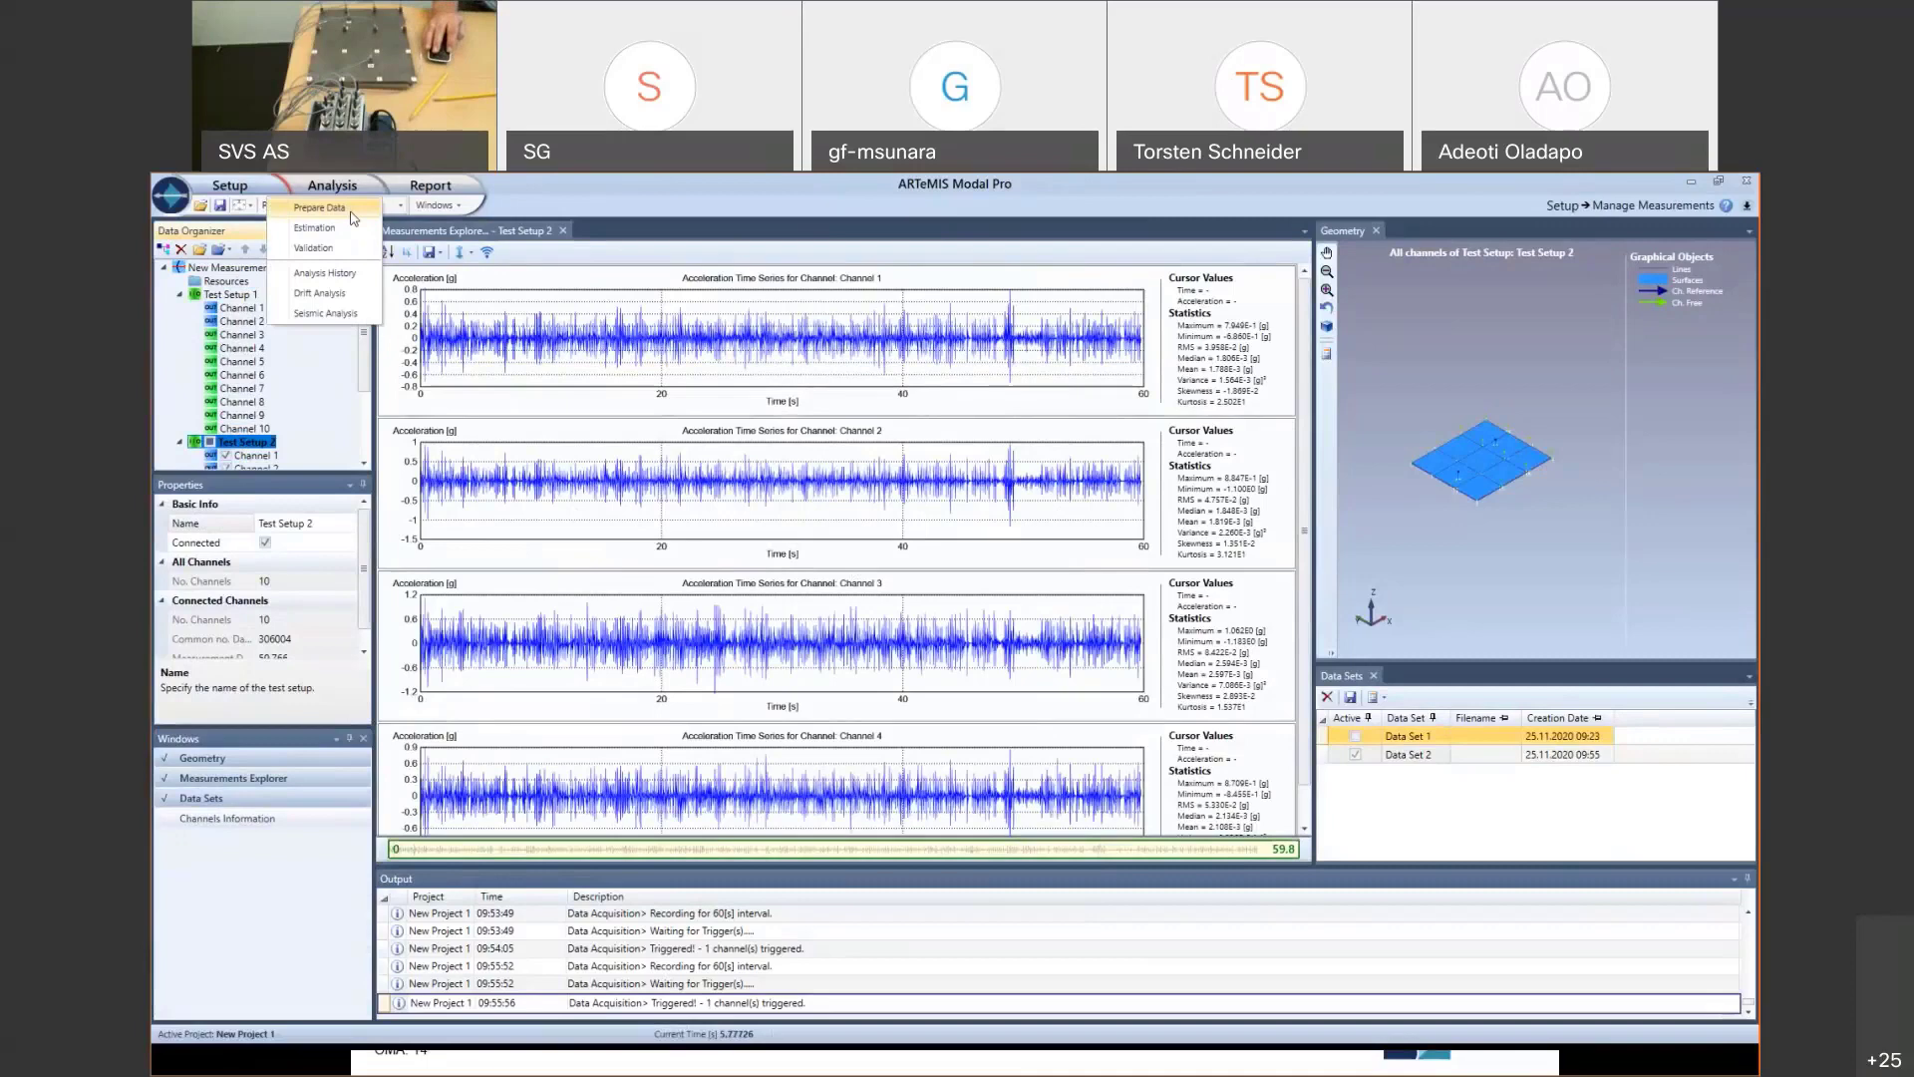
click(351, 211)
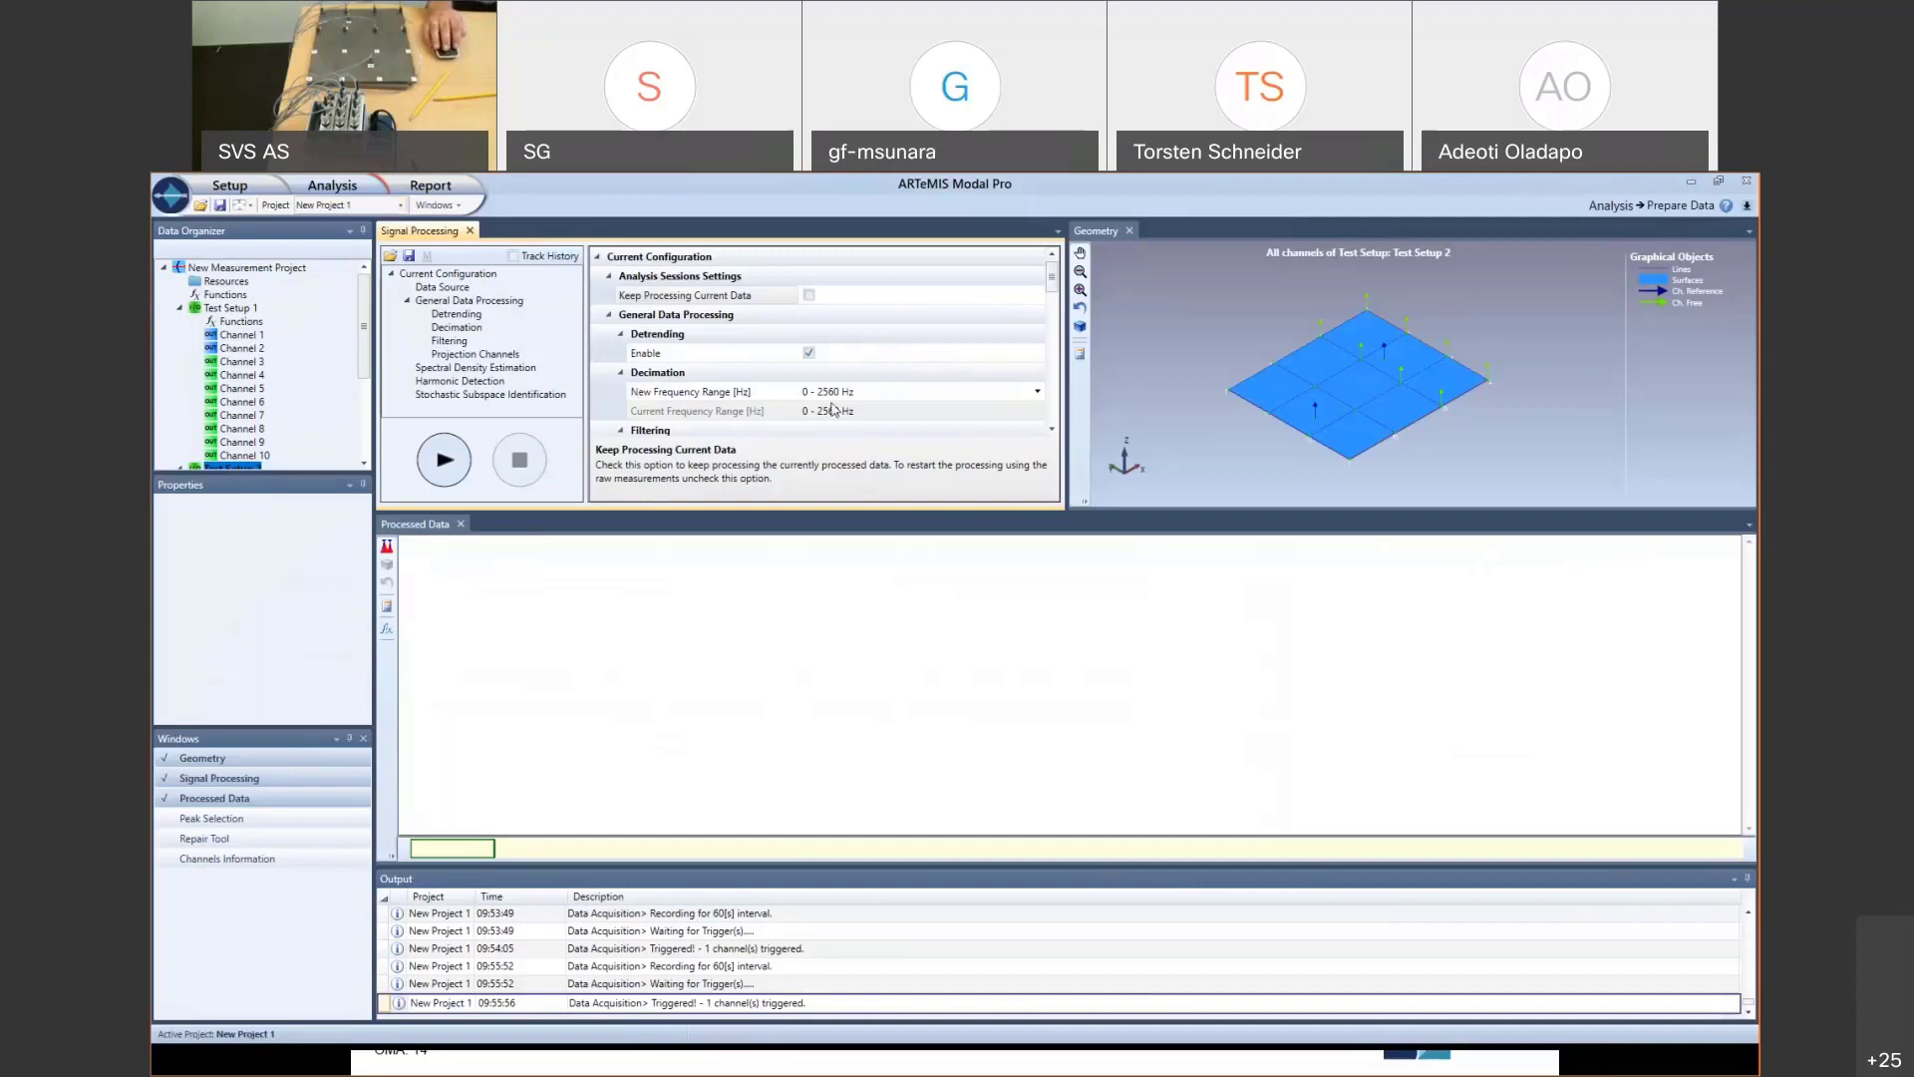
click(1052, 430)
click(1052, 430)
click(1051, 430)
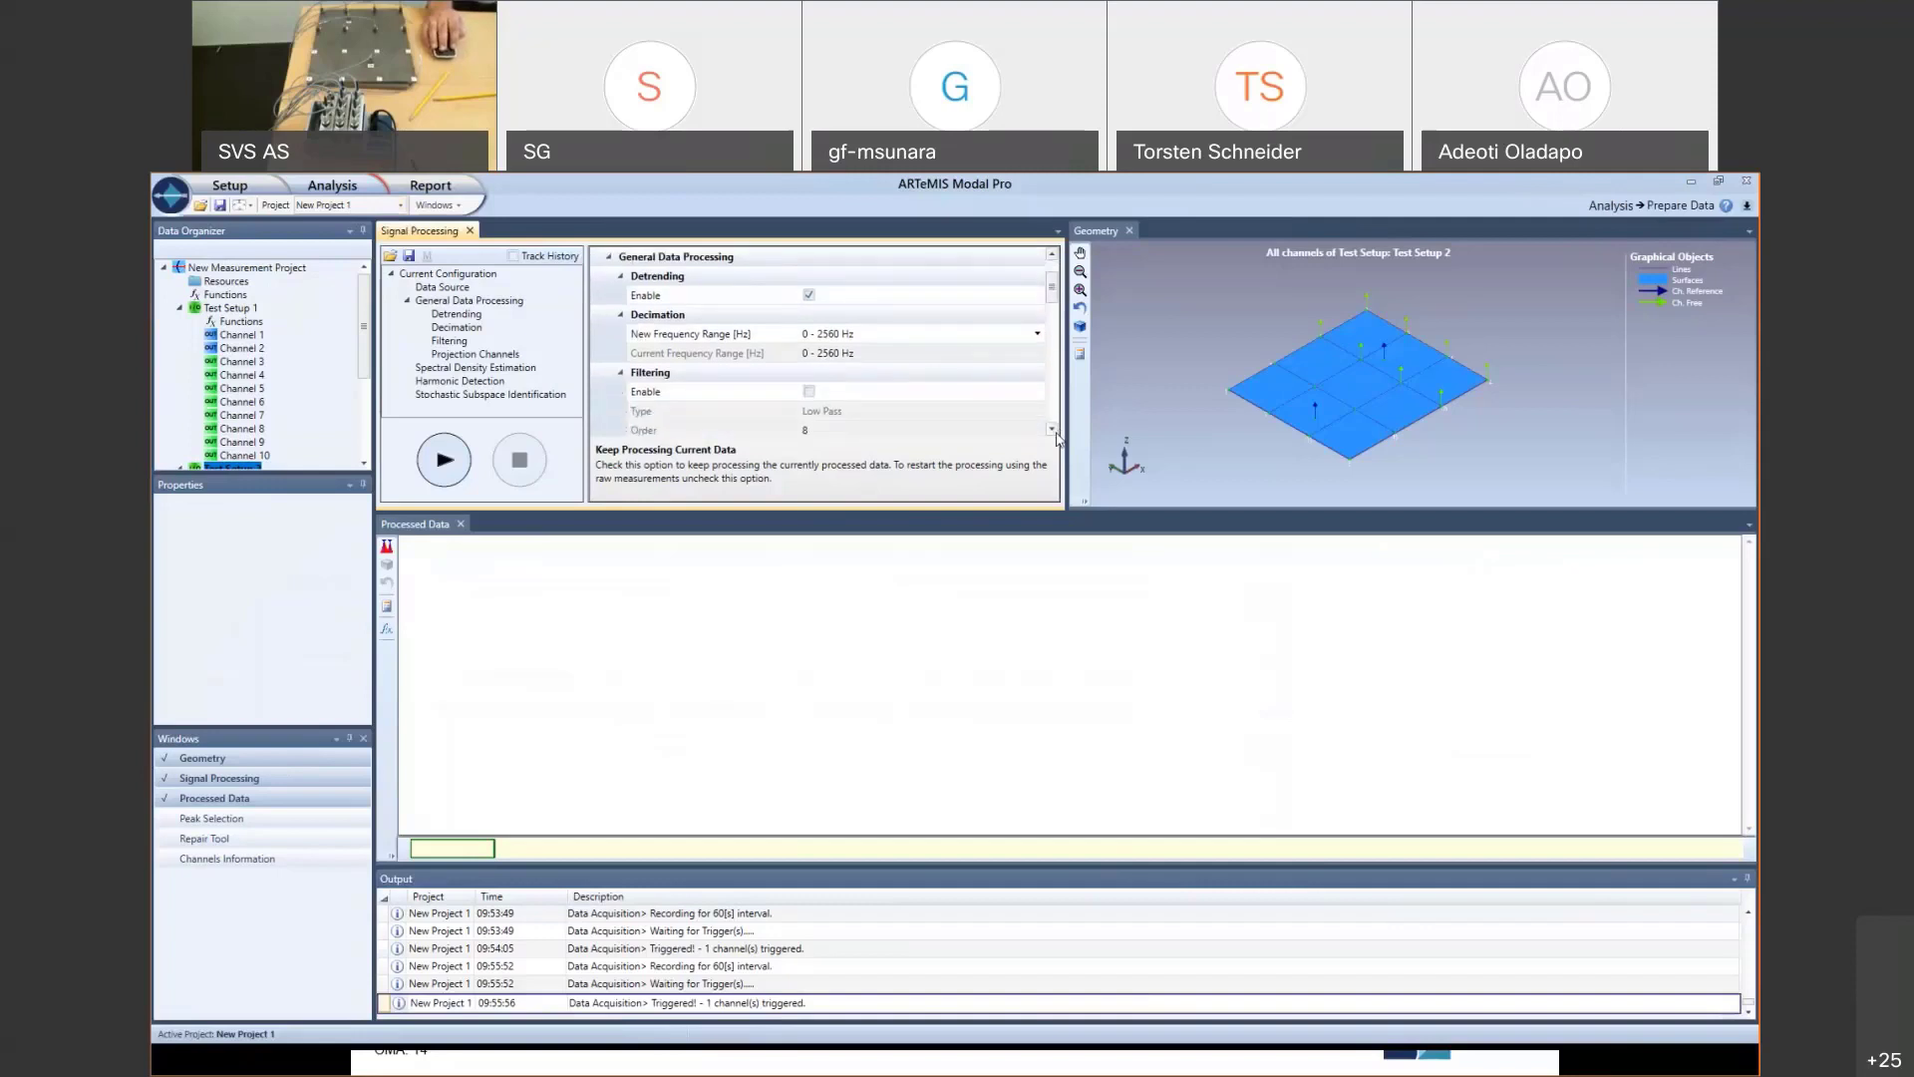
click(1052, 430)
click(1052, 429)
click(1052, 429)
click(1052, 430)
click(1052, 430)
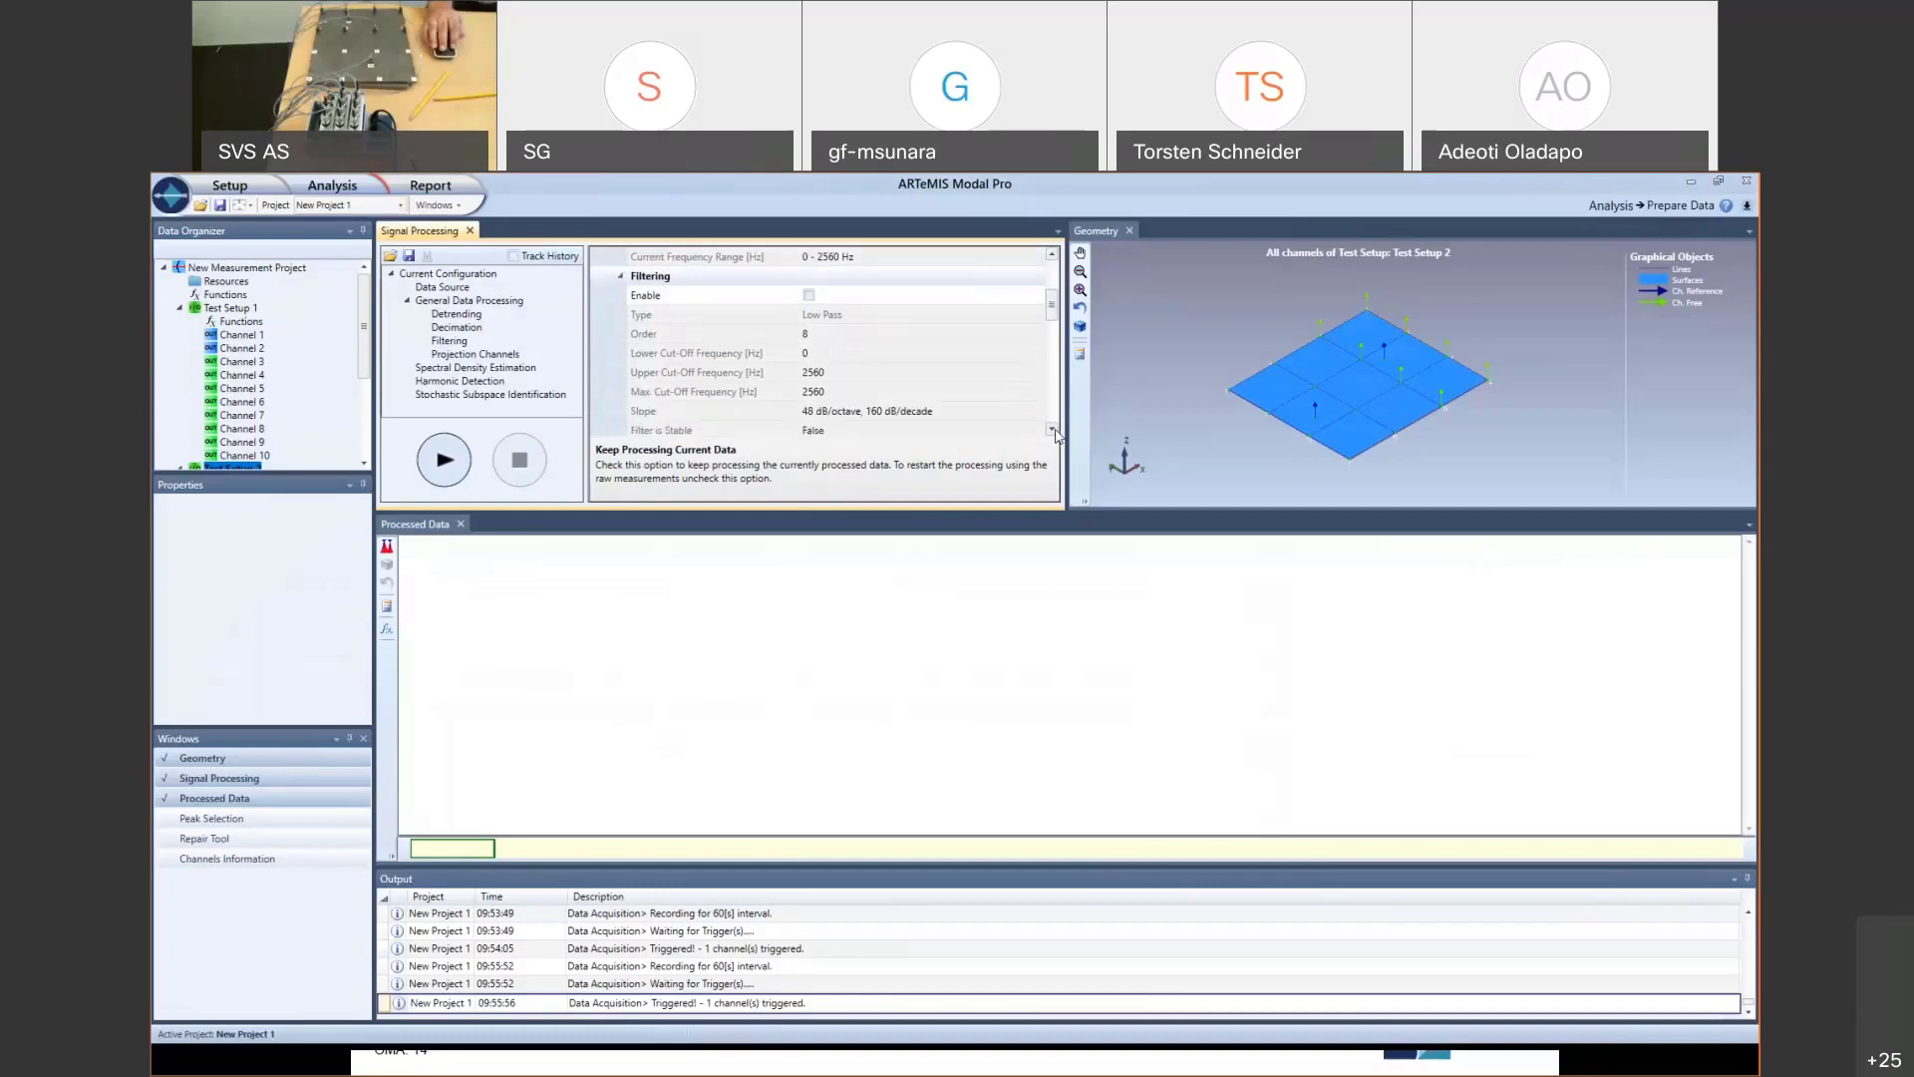
click(1051, 430)
click(1052, 430)
click(1052, 430)
click(1052, 430)
click(1052, 430)
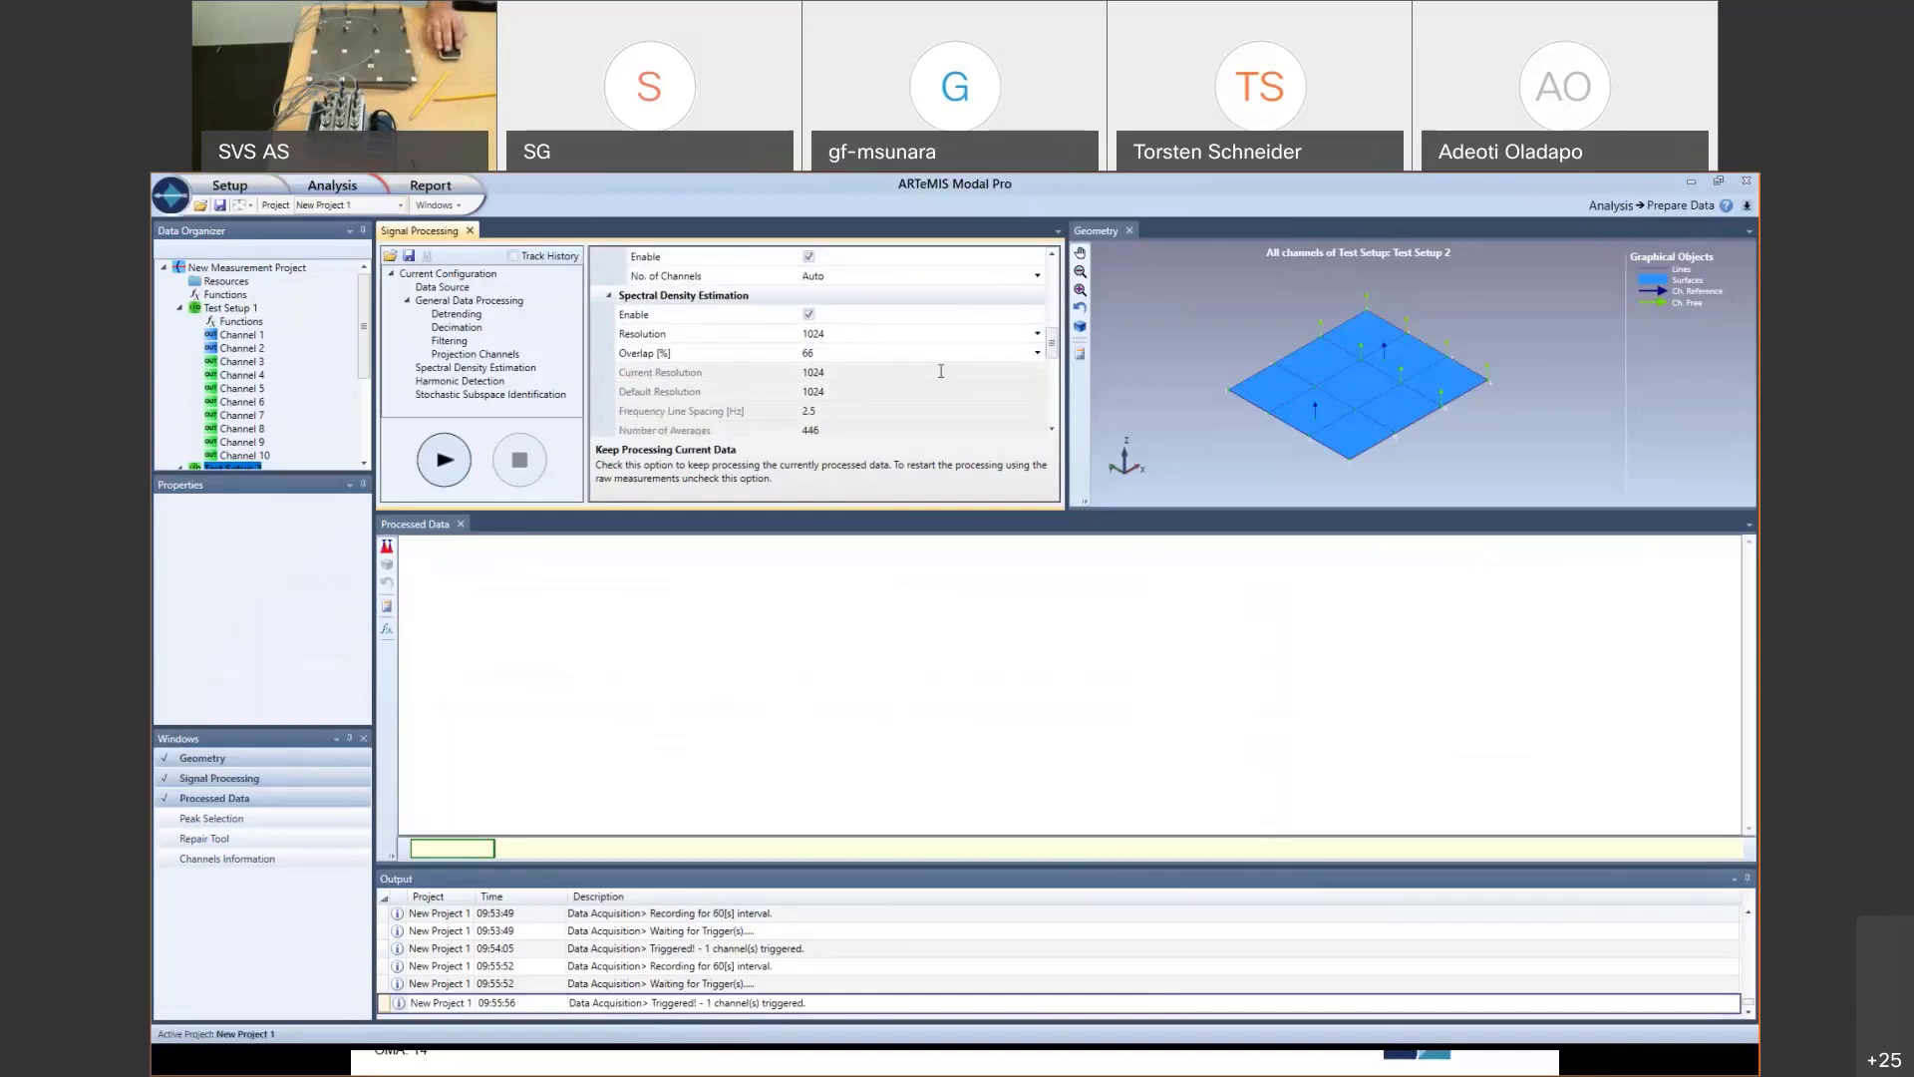
click(1052, 430)
click(1052, 429)
click(1052, 429)
click(1052, 429)
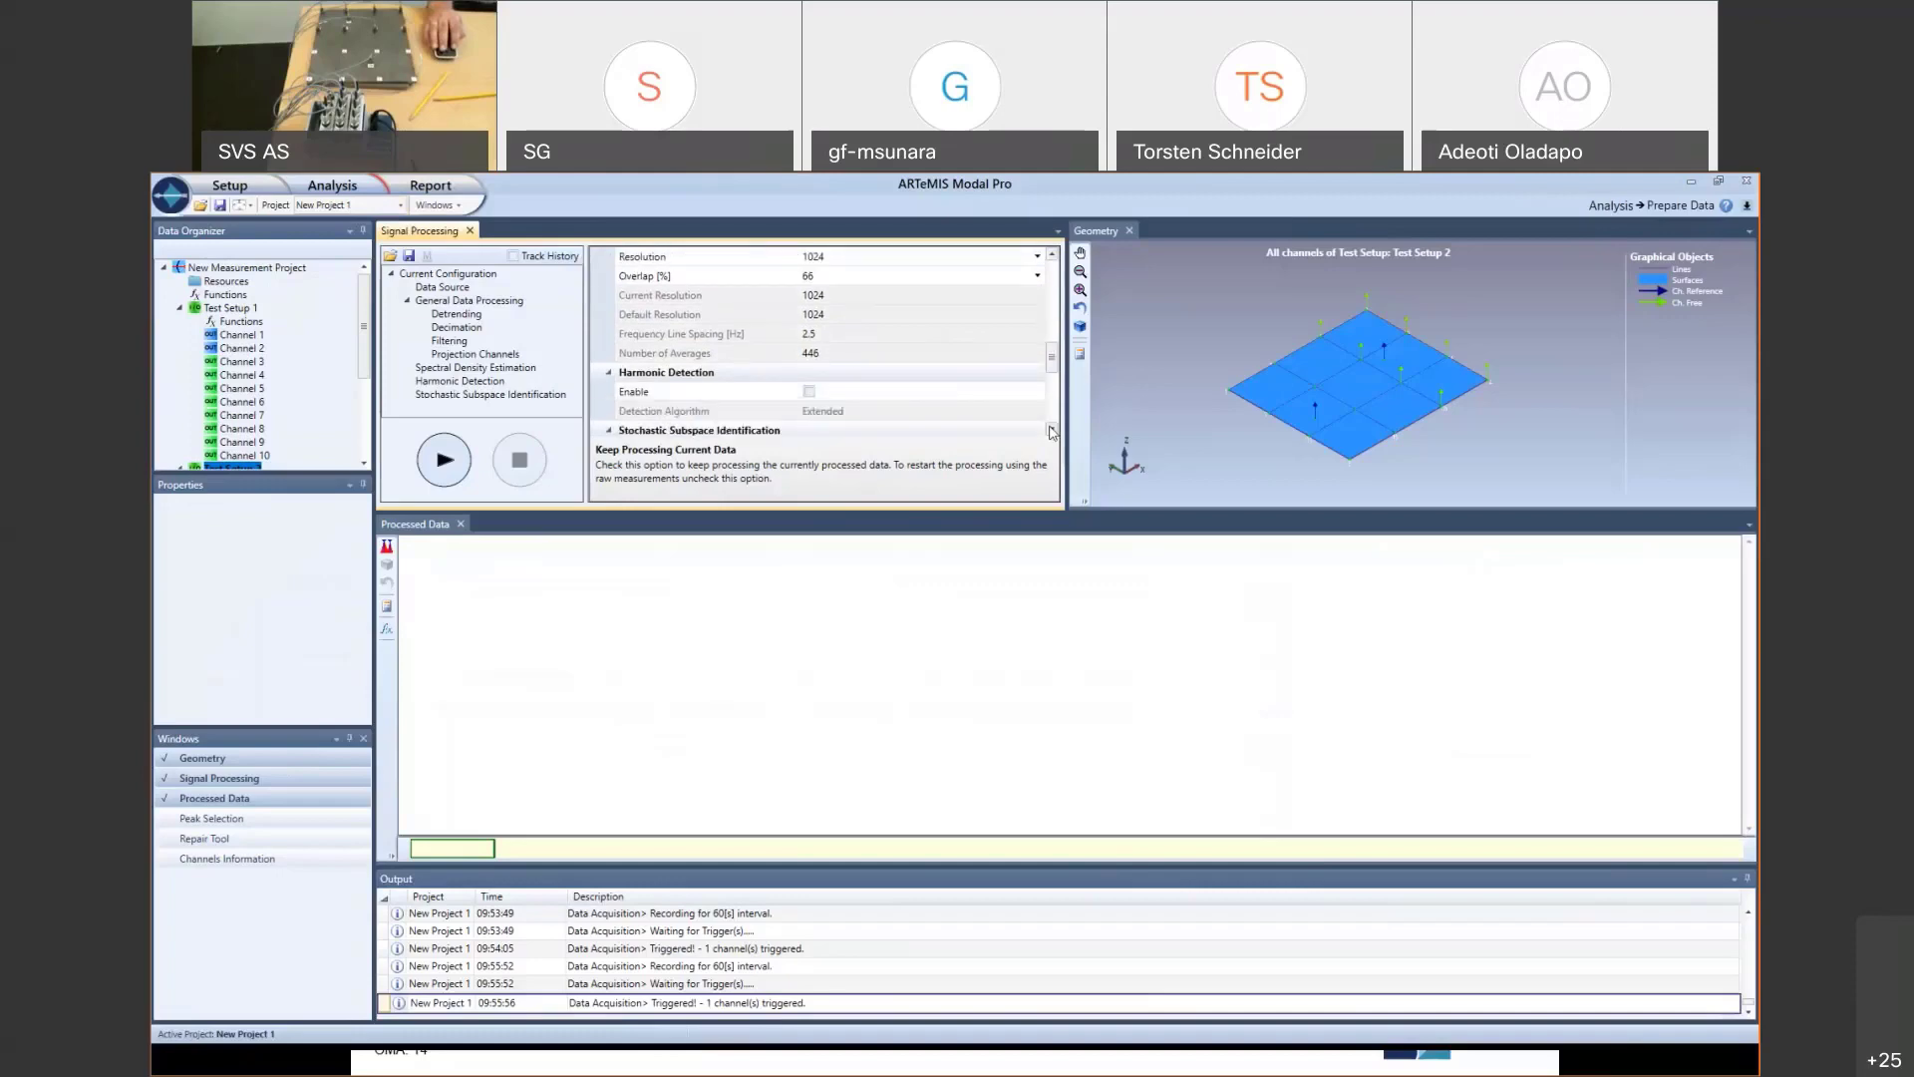
click(1052, 430)
click(1052, 429)
click(1052, 430)
click(1051, 430)
click(1052, 429)
click(1052, 429)
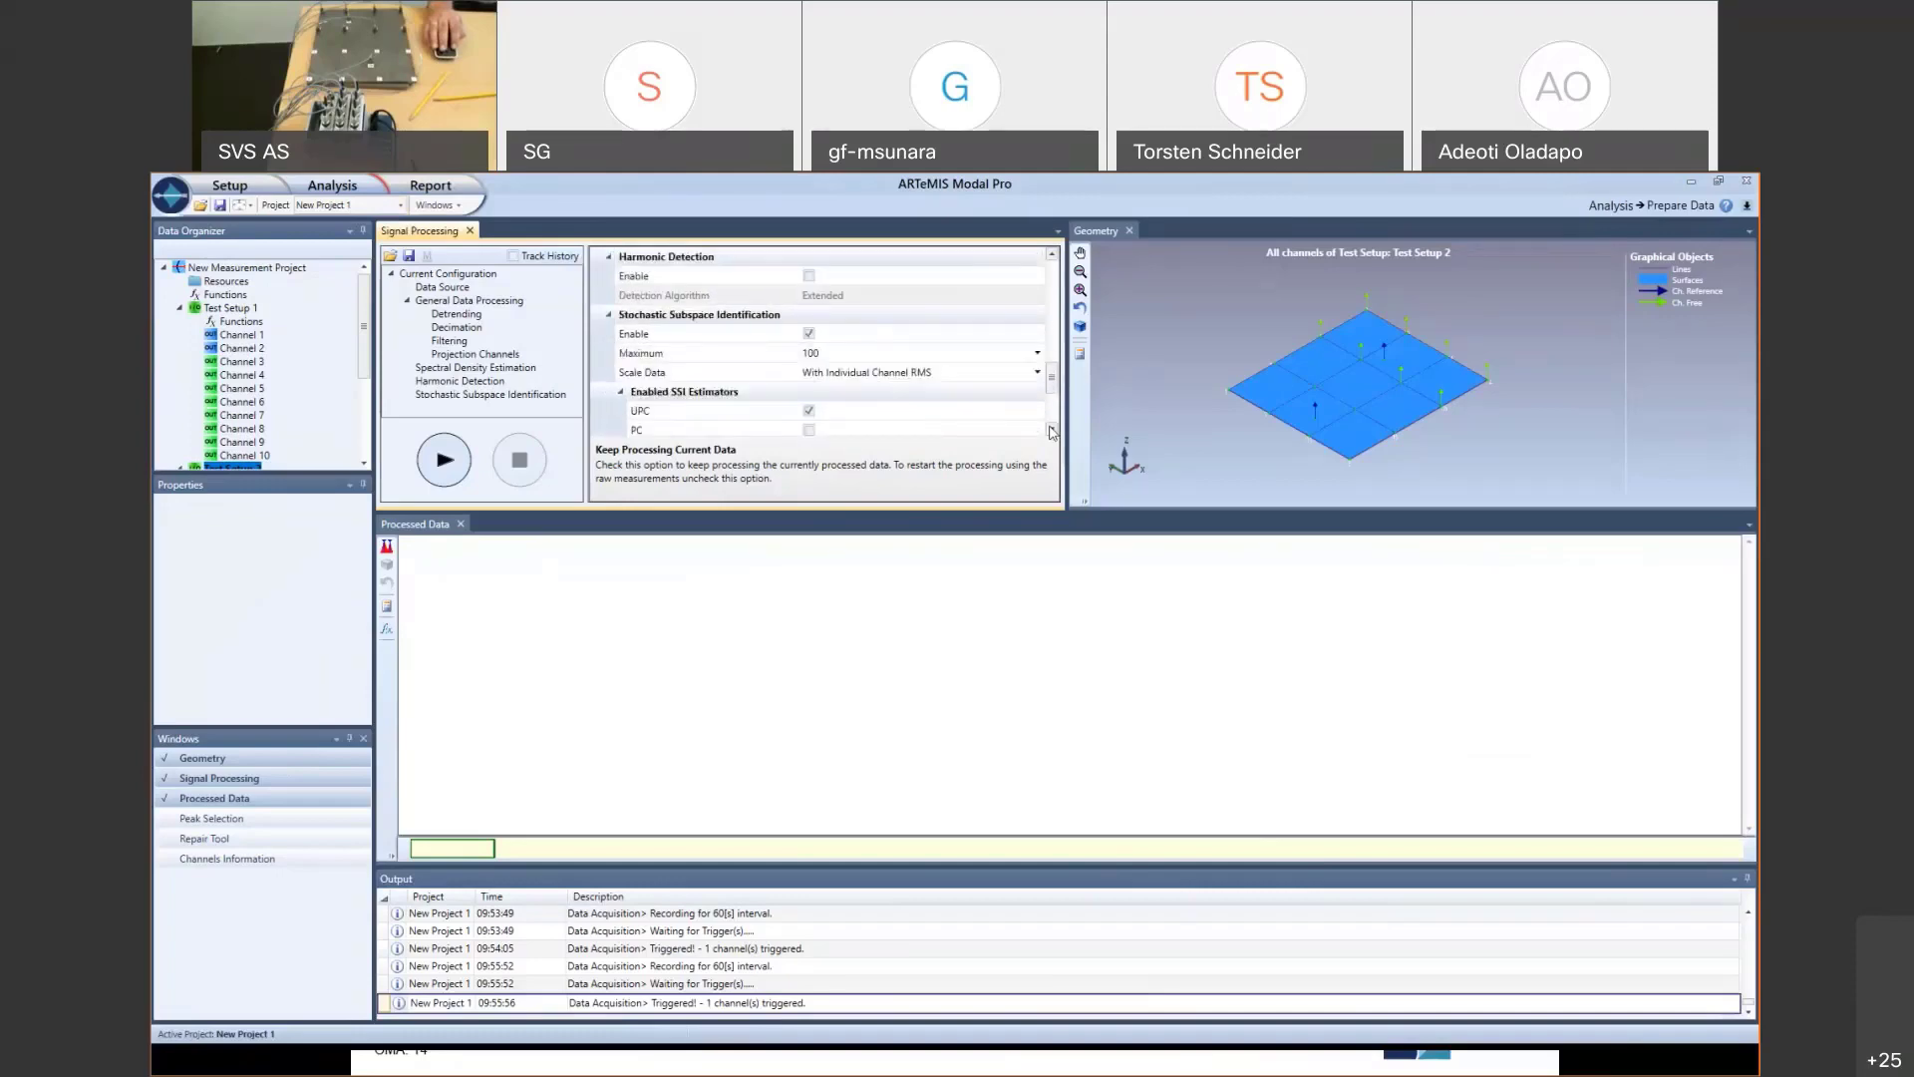
click(1052, 430)
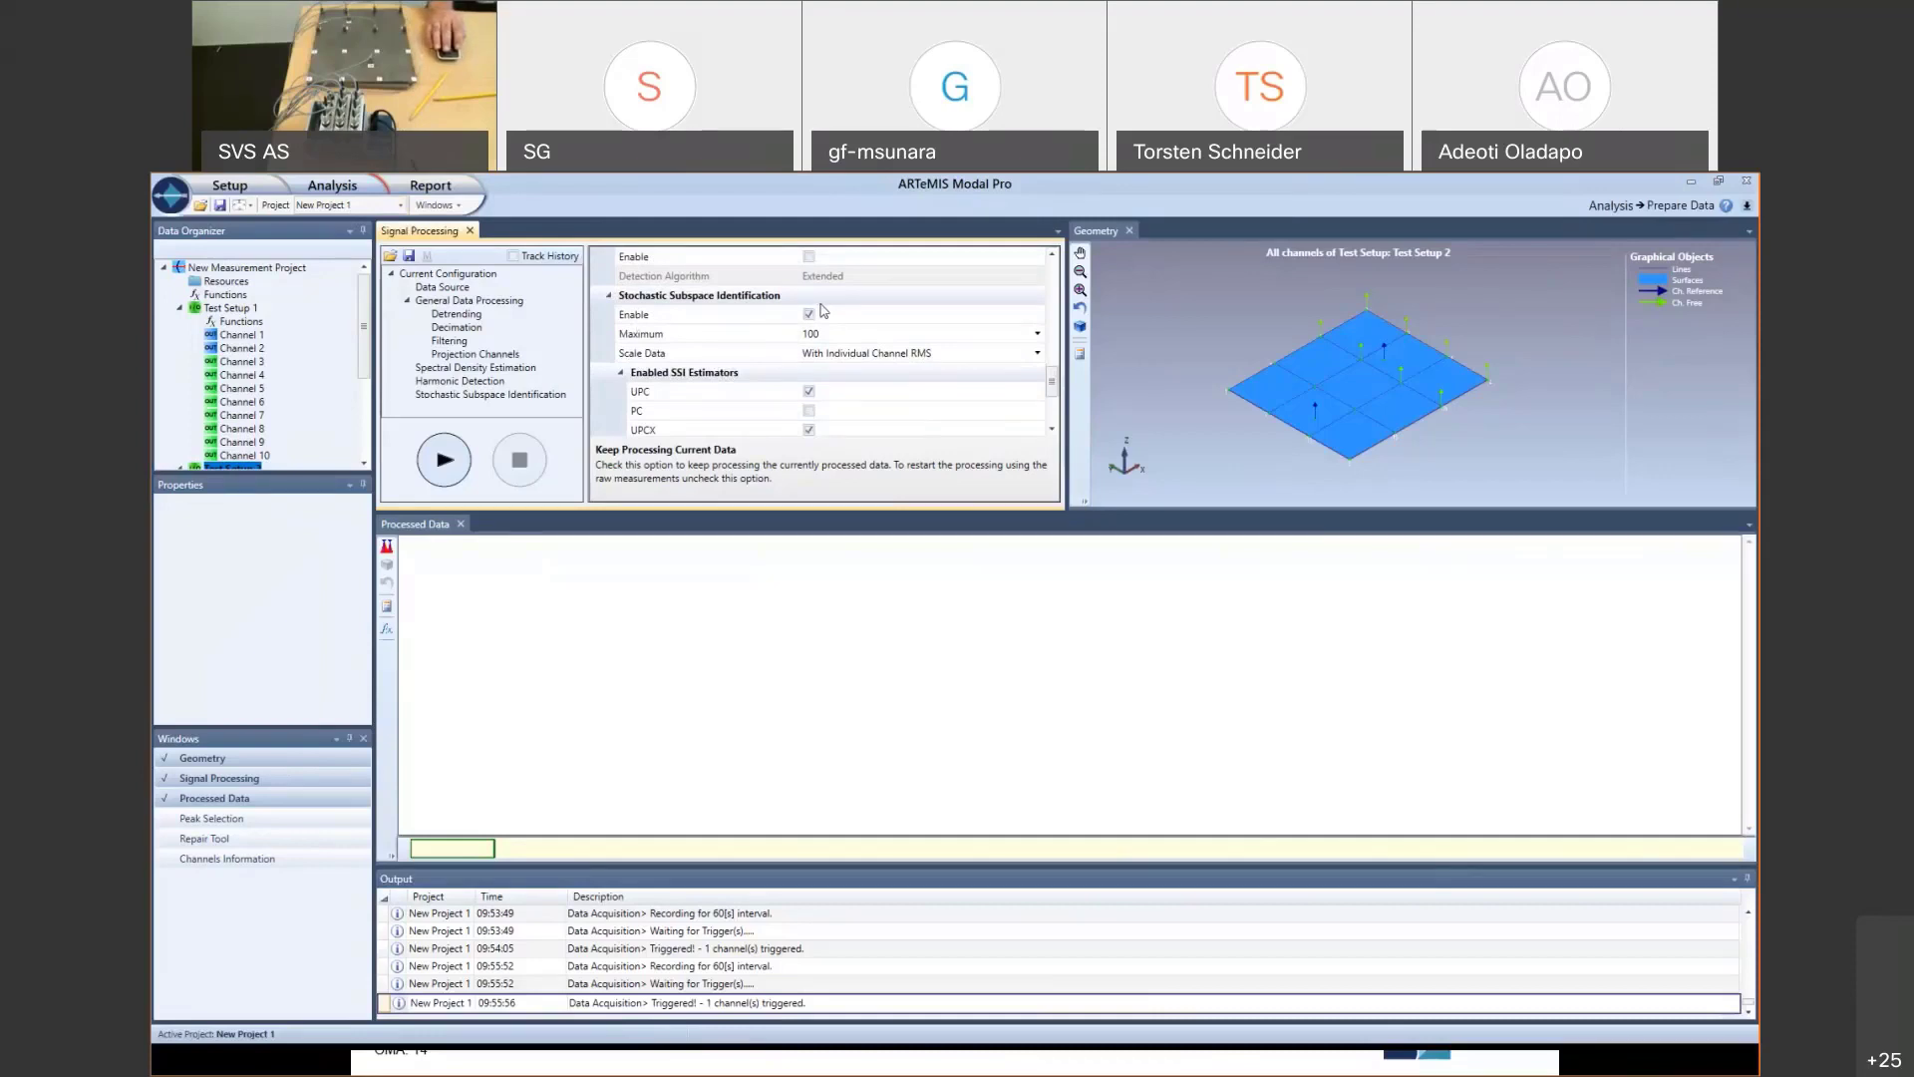
- Disable the UPC estimator, enable automatic SSI estimation for UPCX and run the signal processing
click(819, 391)
click(809, 391)
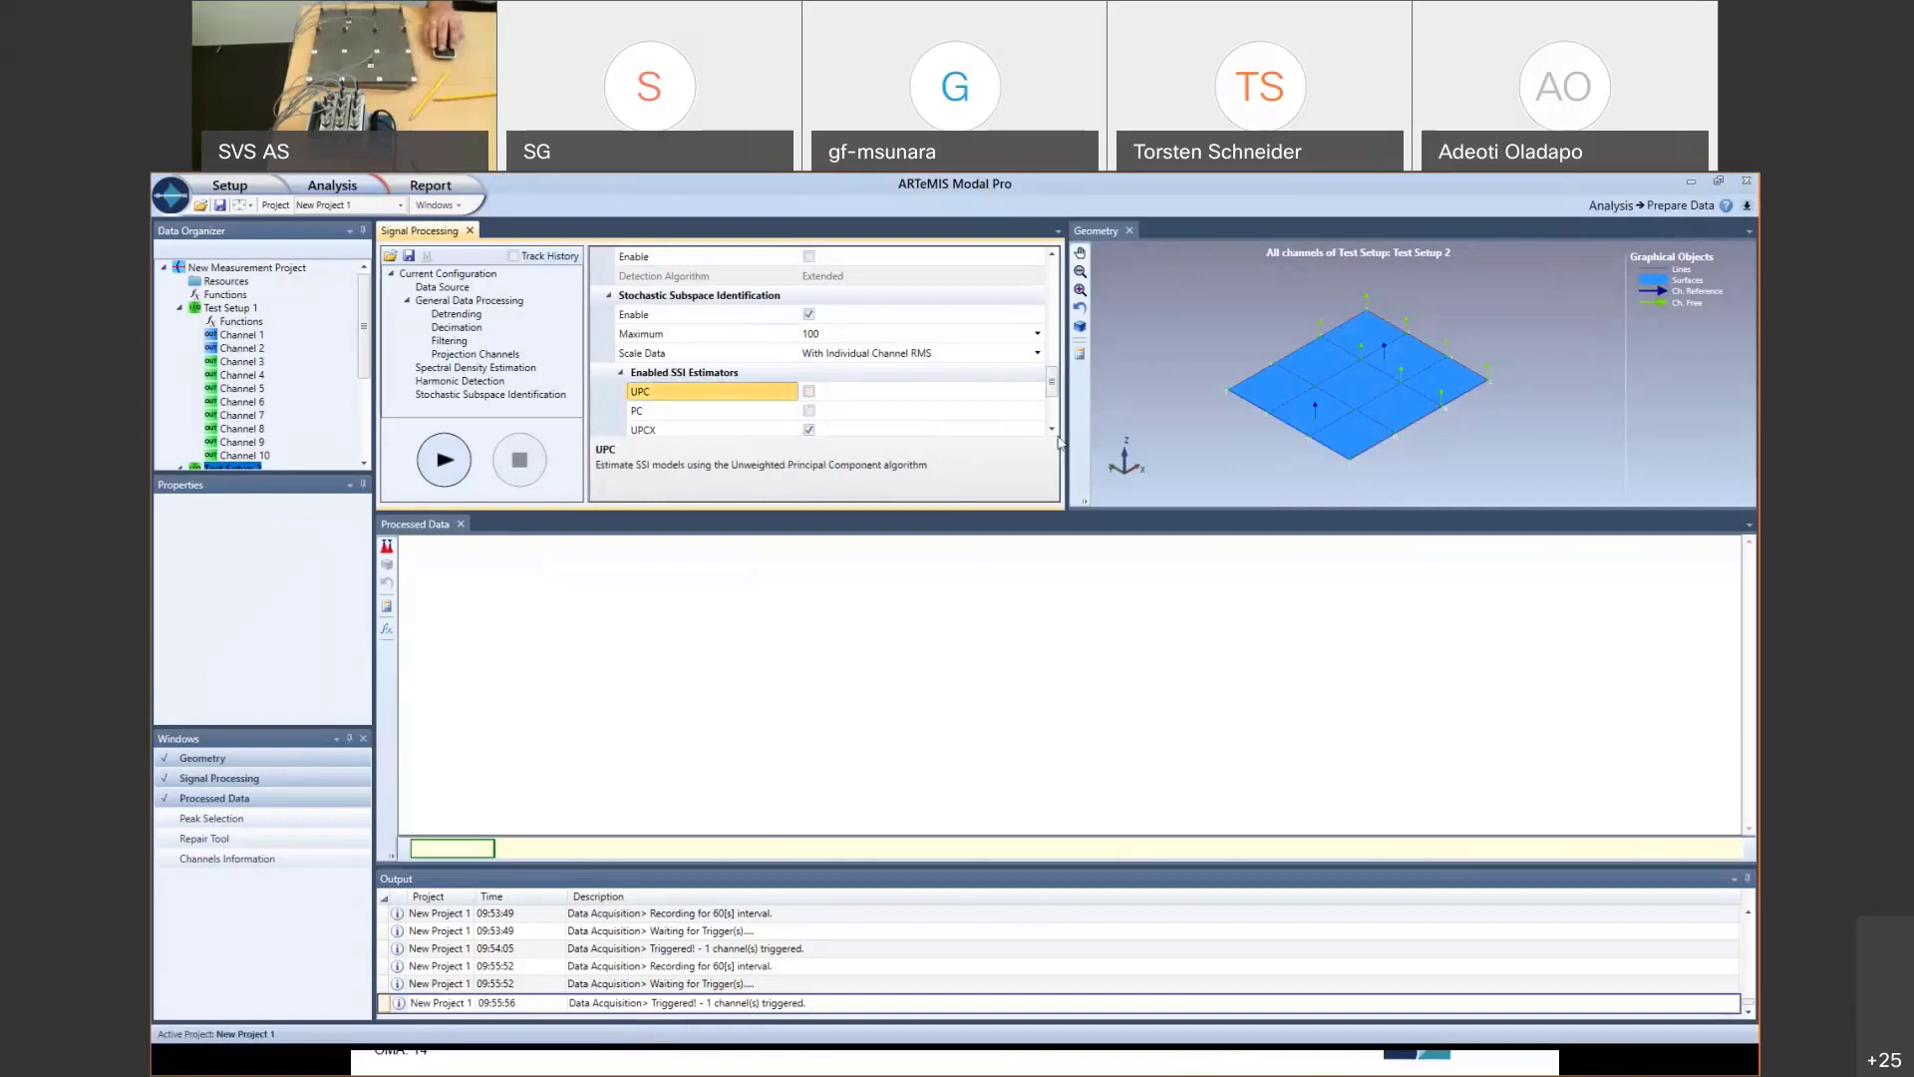
scroll(1056, 434, down, 3)
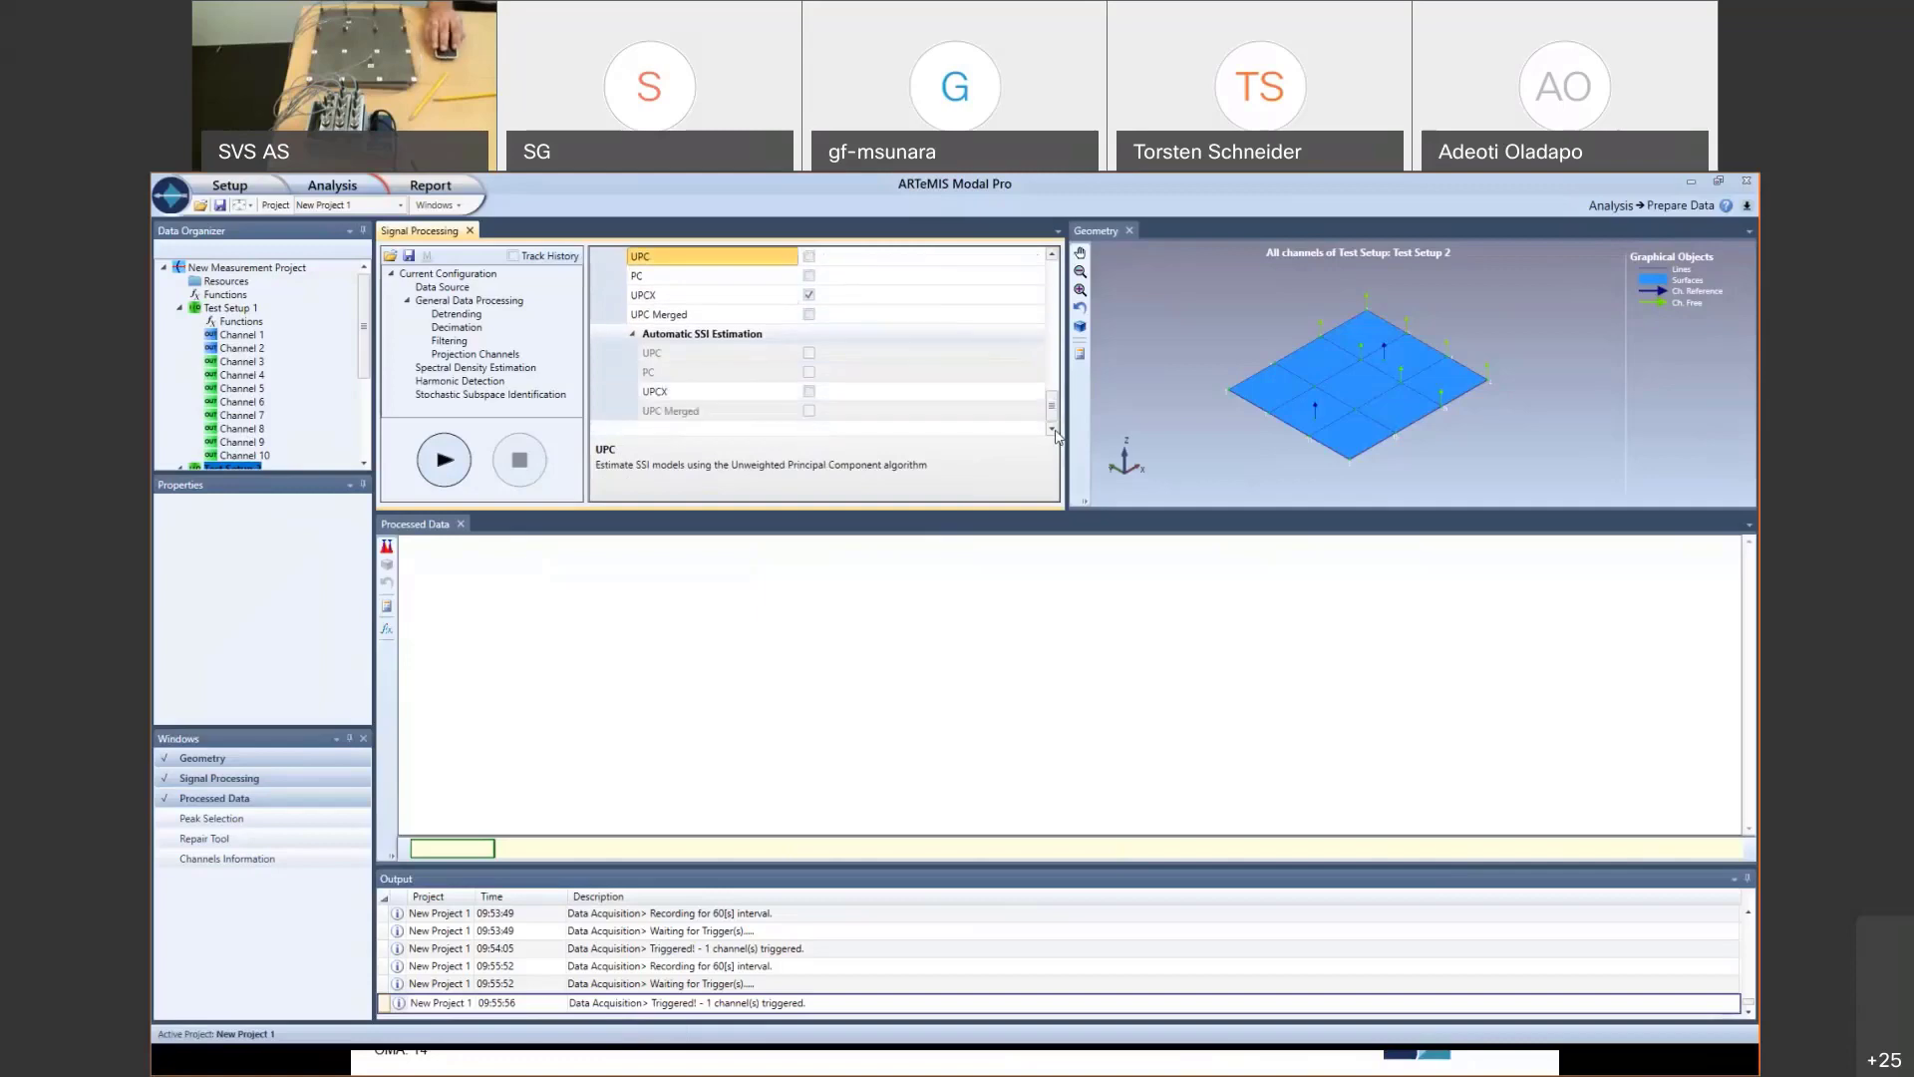
click(812, 392)
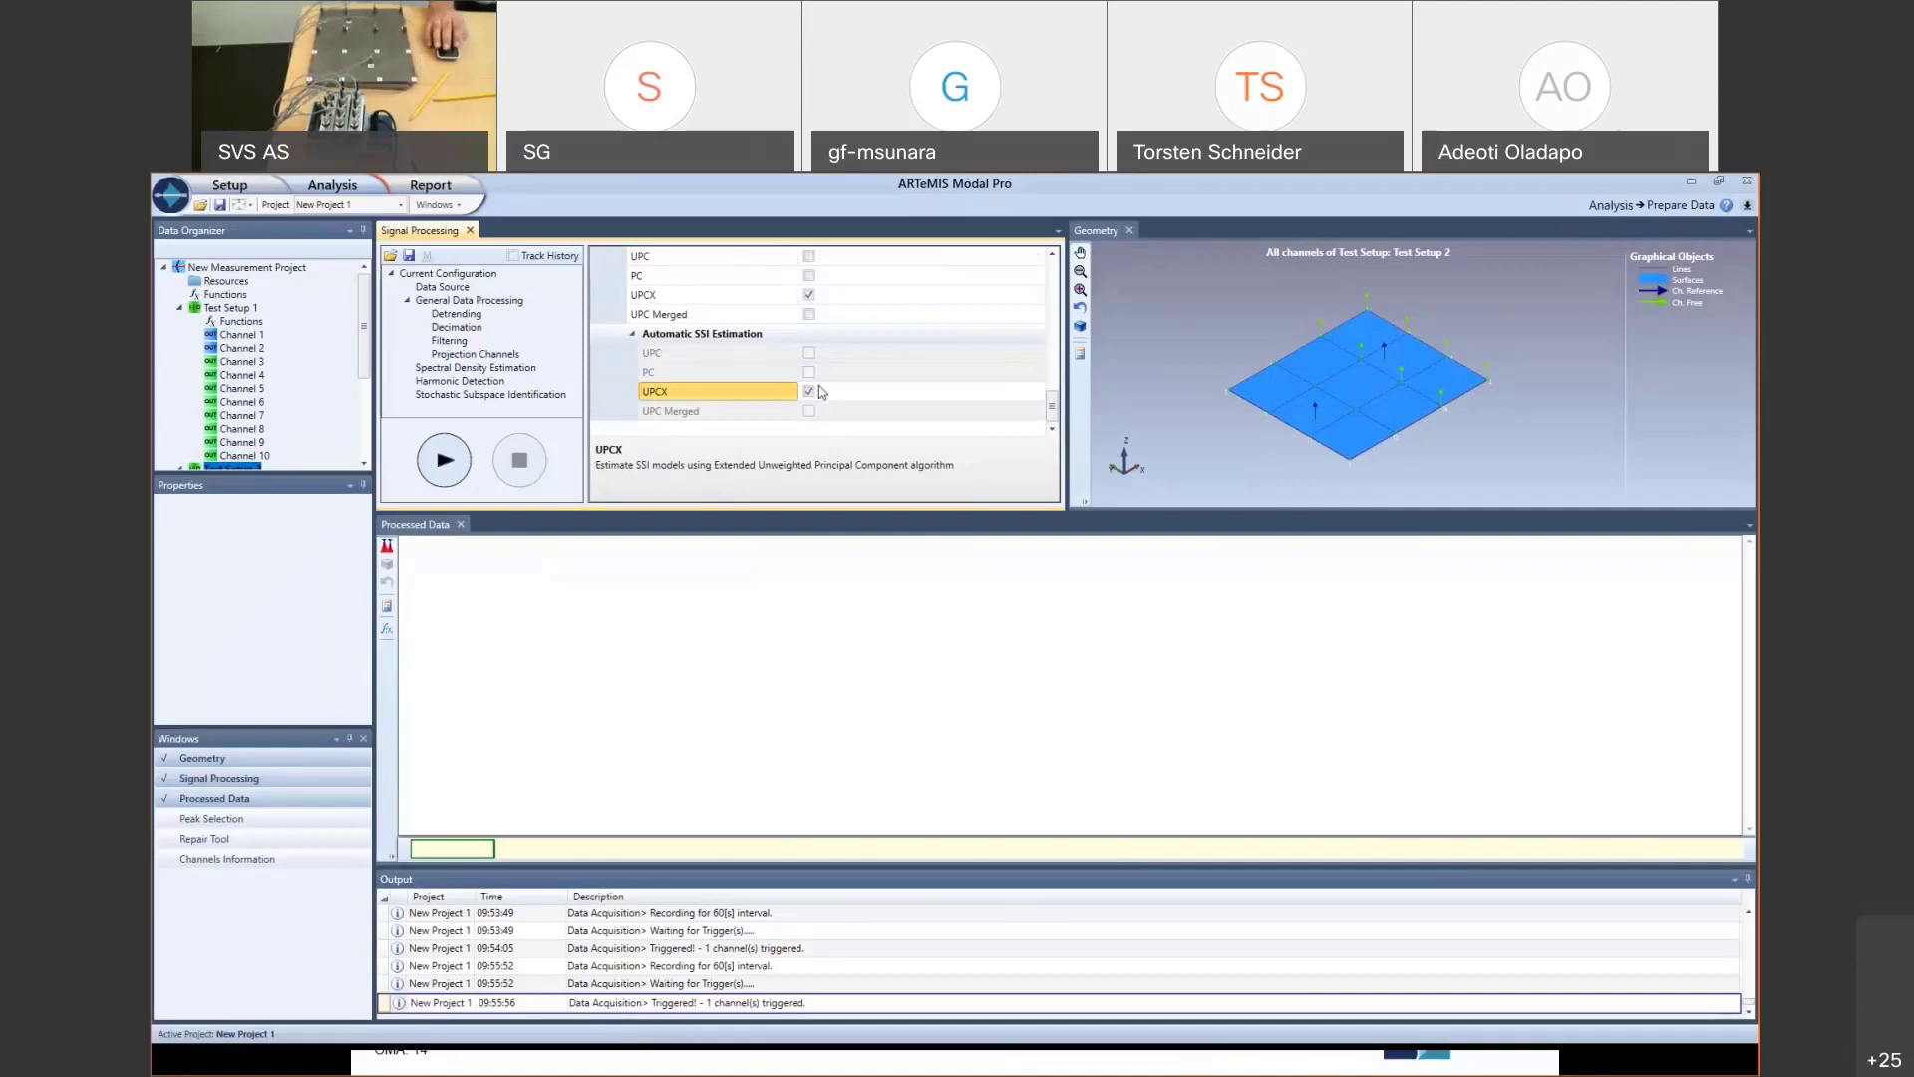
click(445, 460)
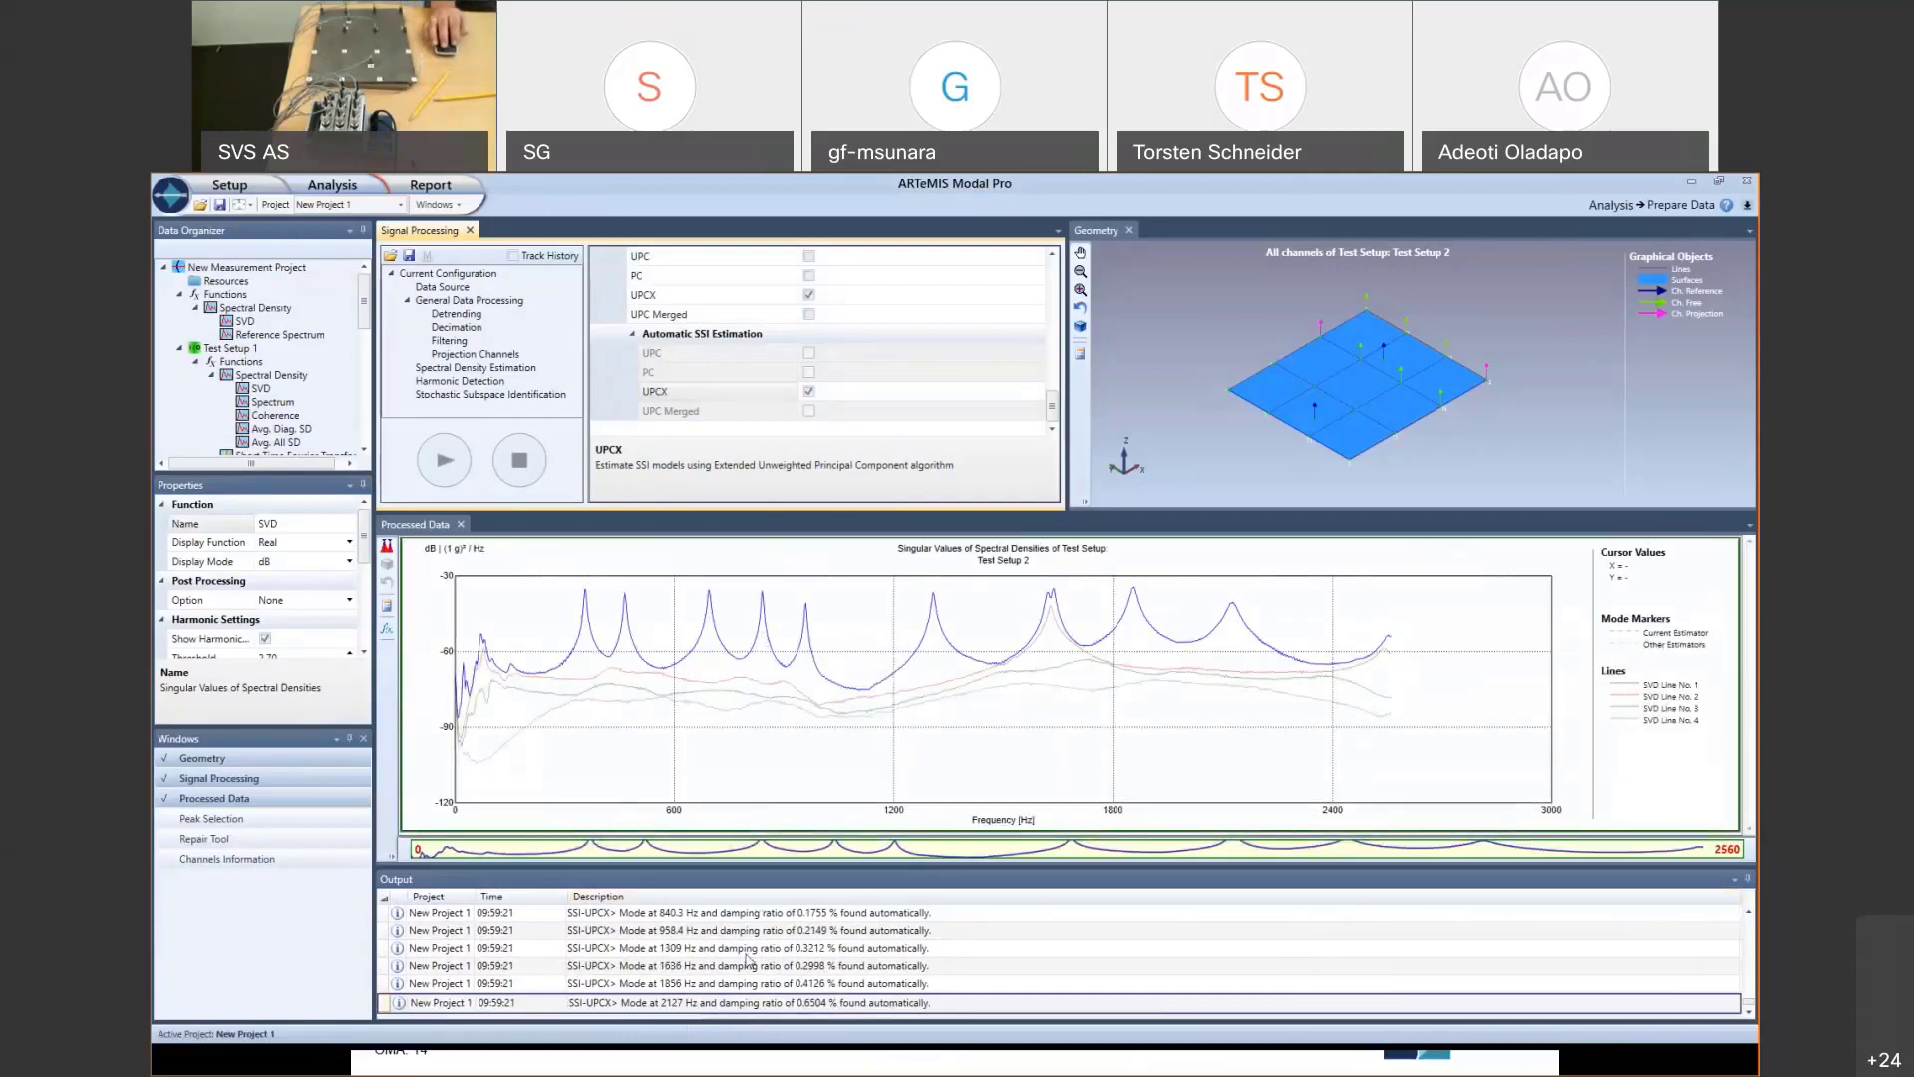
- Open the modal Estimation workspace and animate the first three SSI-UPCX mode shapes, at 356.068, 465.226 and 694.682 Hz
click(336, 196)
click(334, 229)
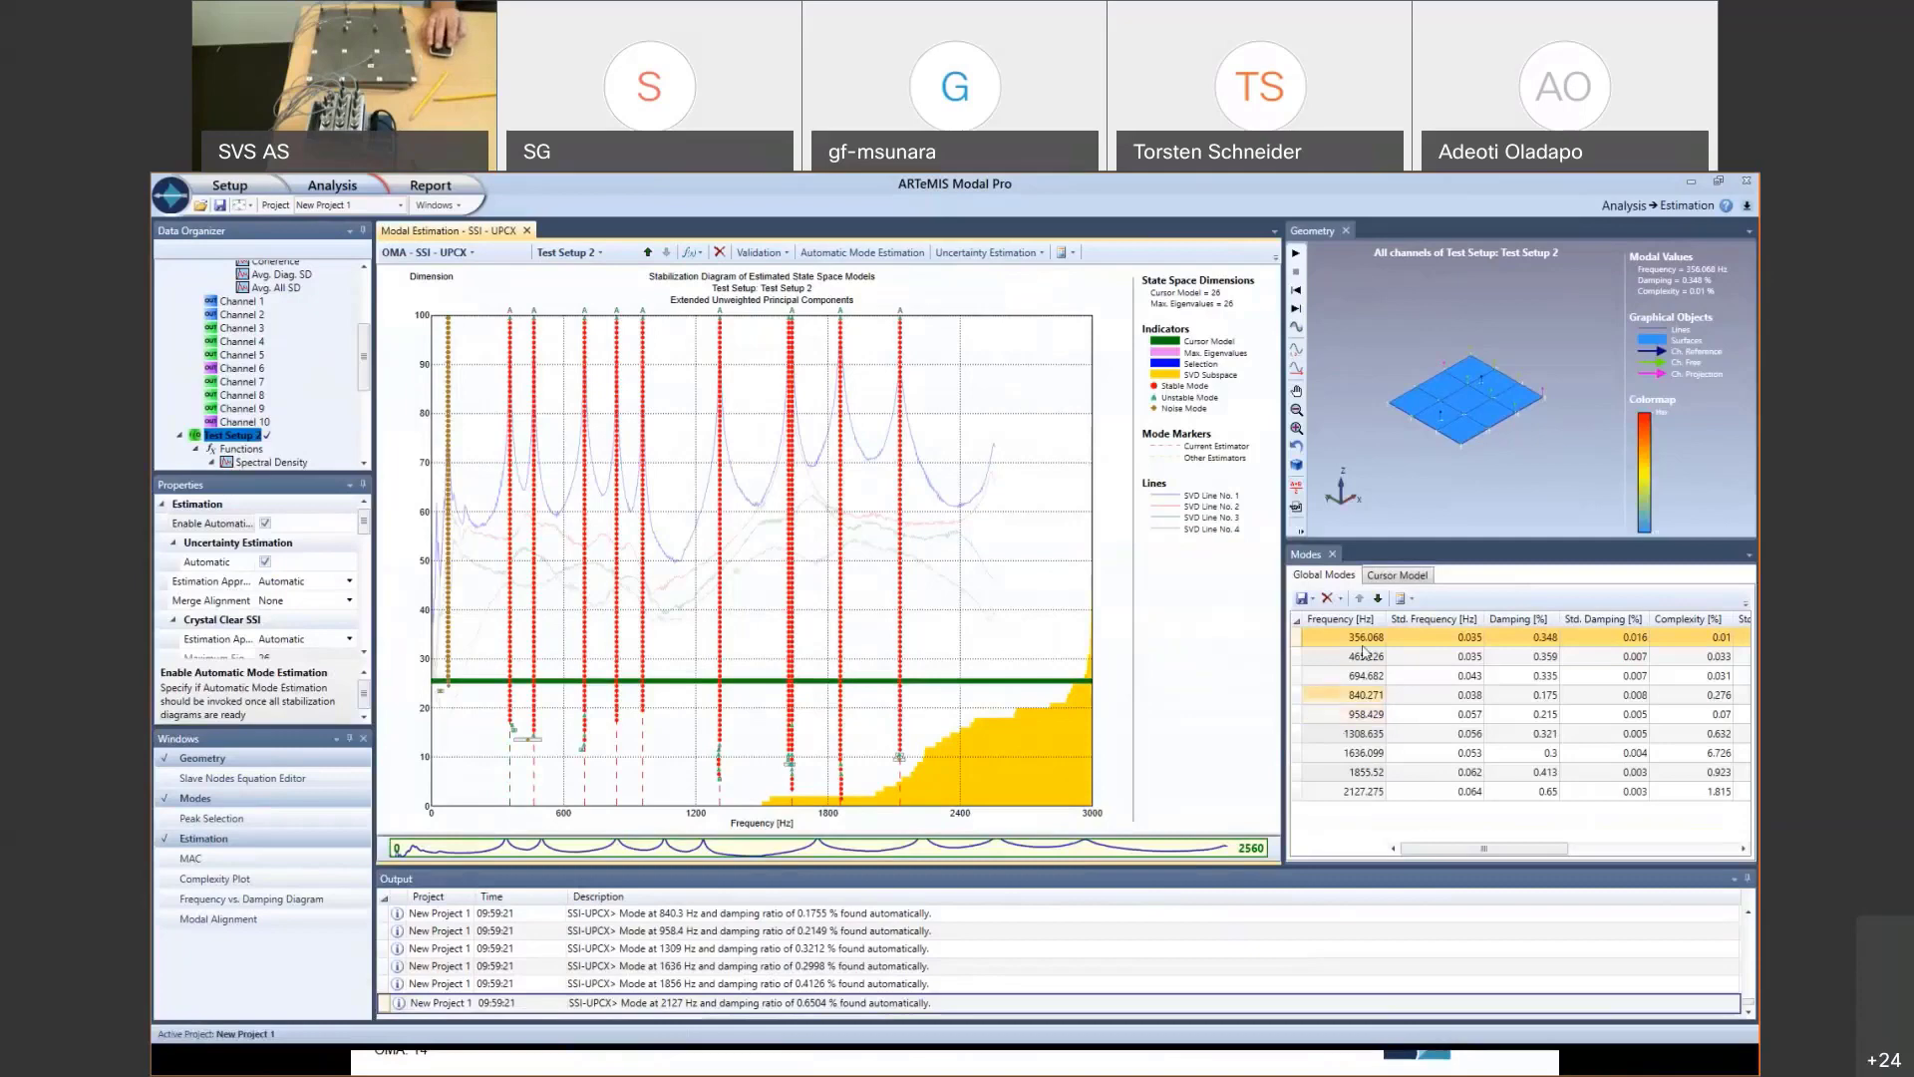
click(1296, 257)
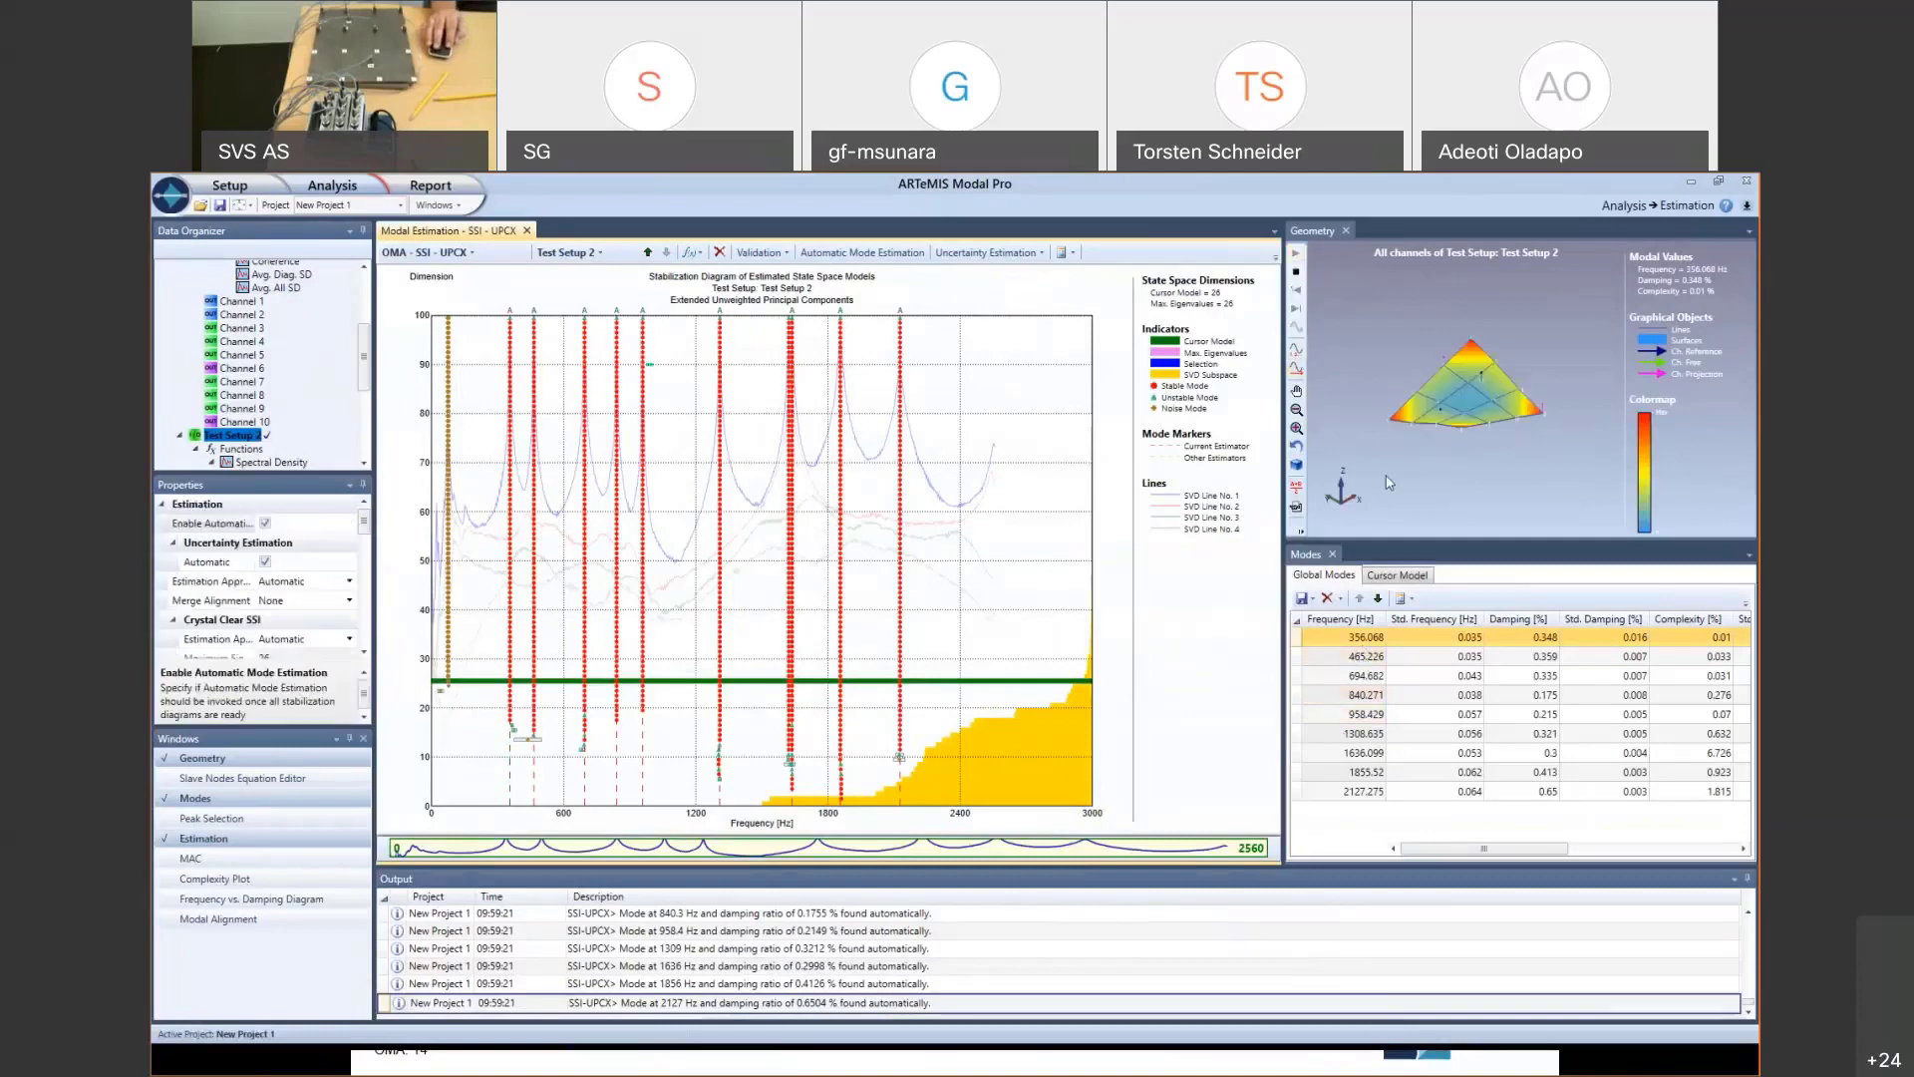
click(1393, 658)
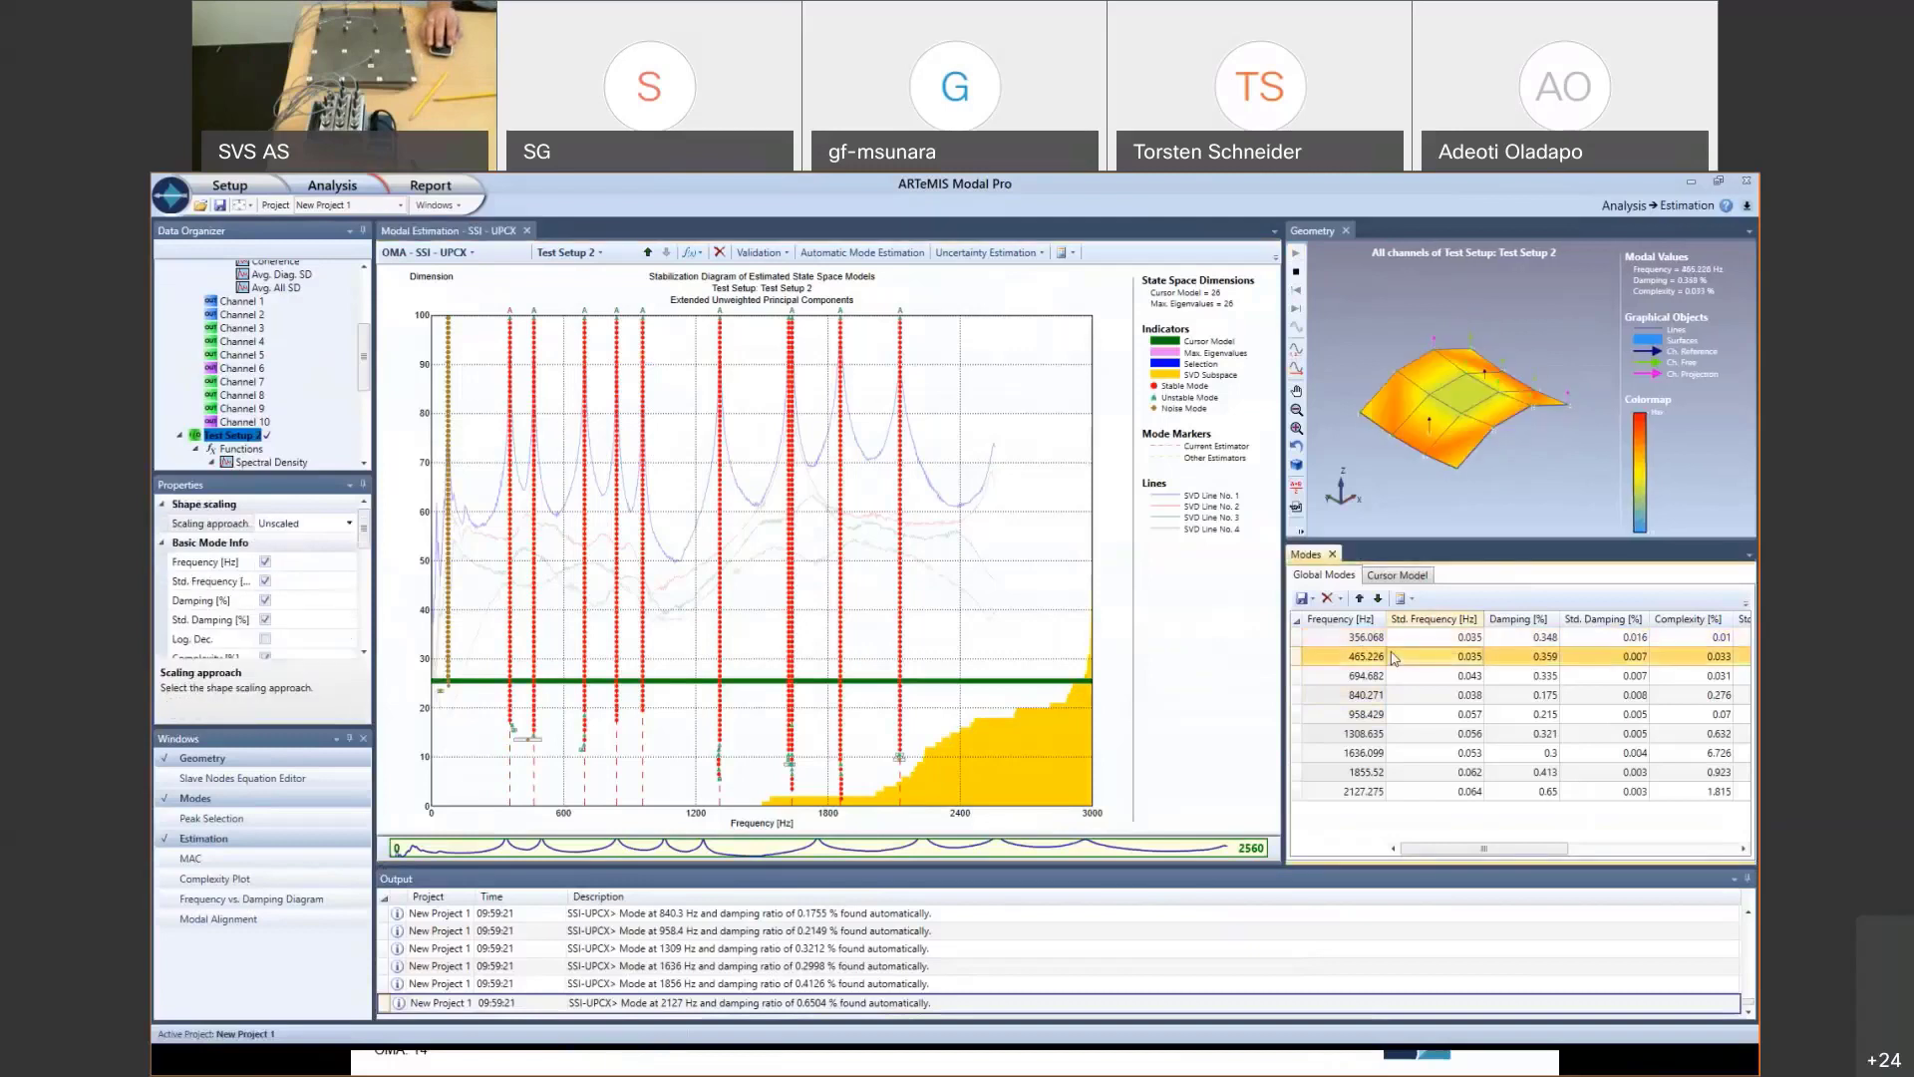
click(1380, 680)
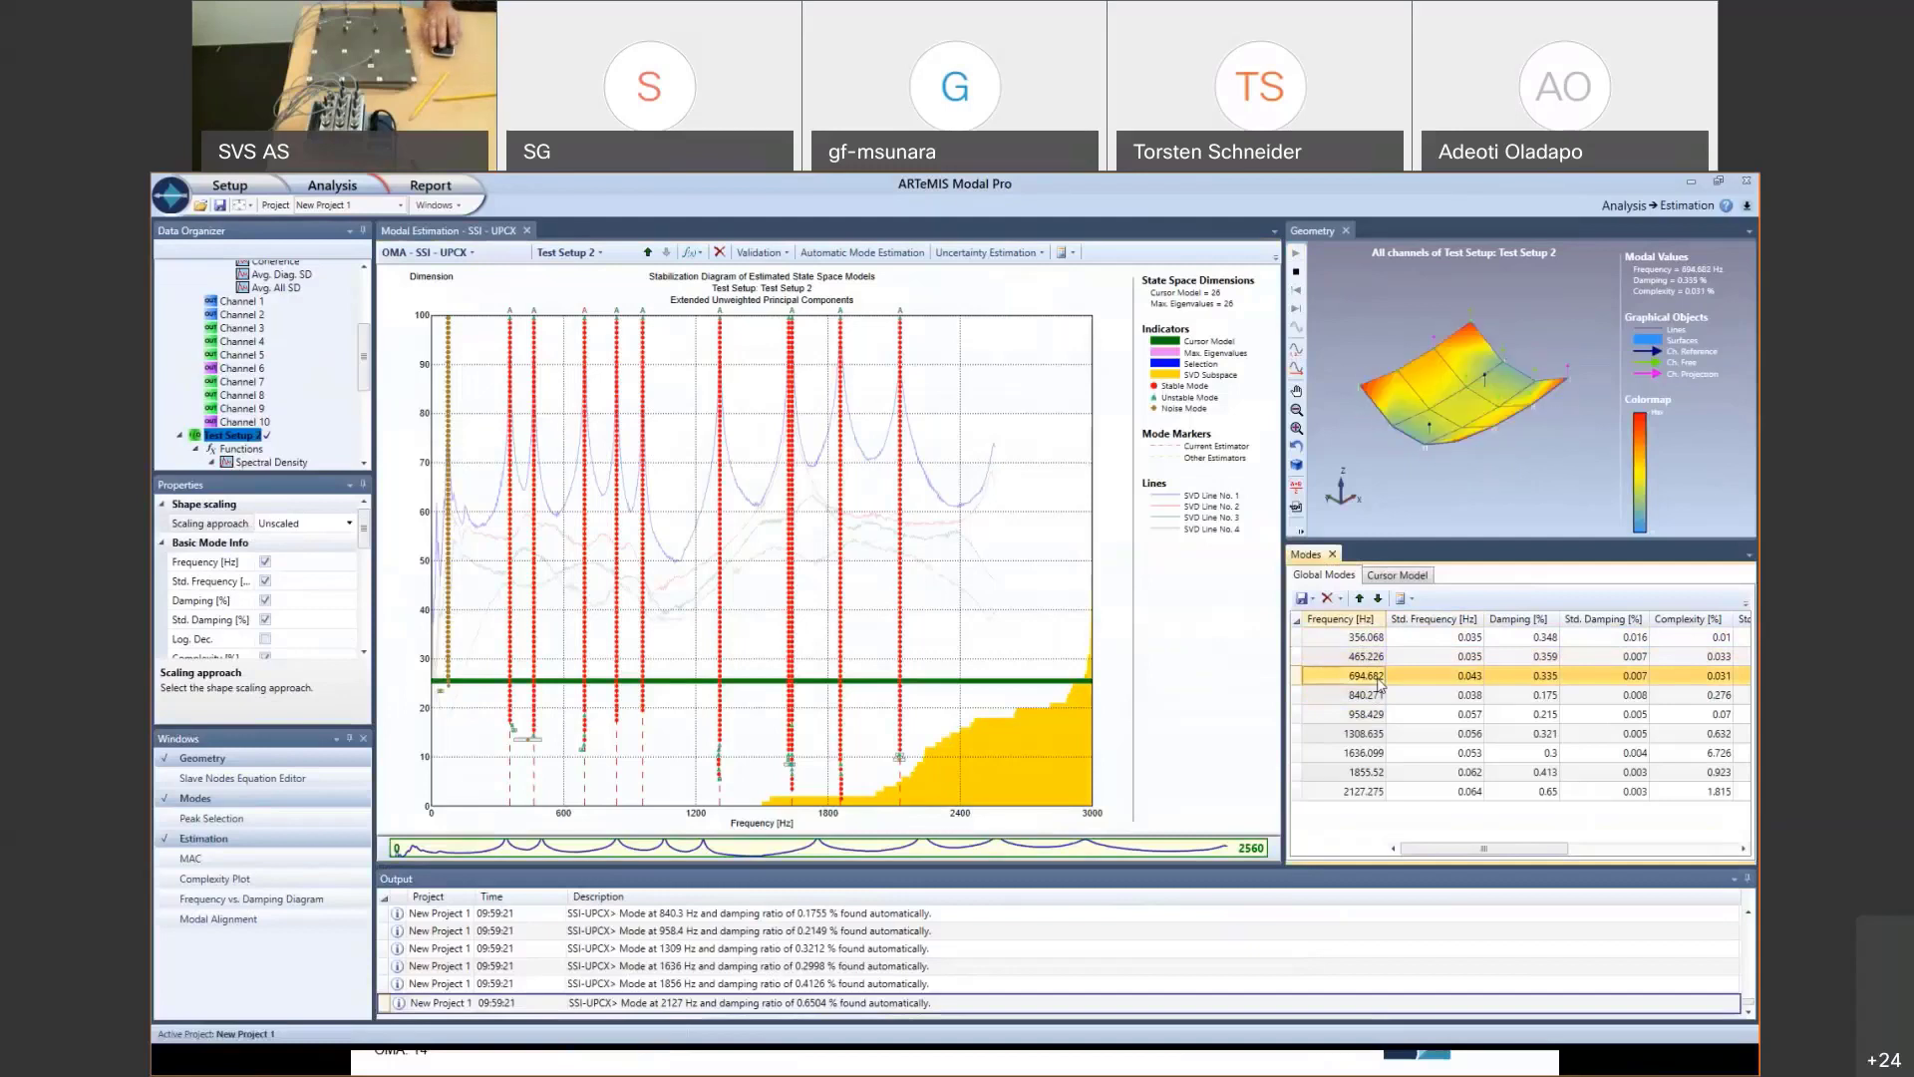
- Change the estimator to FDD, add a mode at the 357.5 Hz peak and animate its shape
click(454, 250)
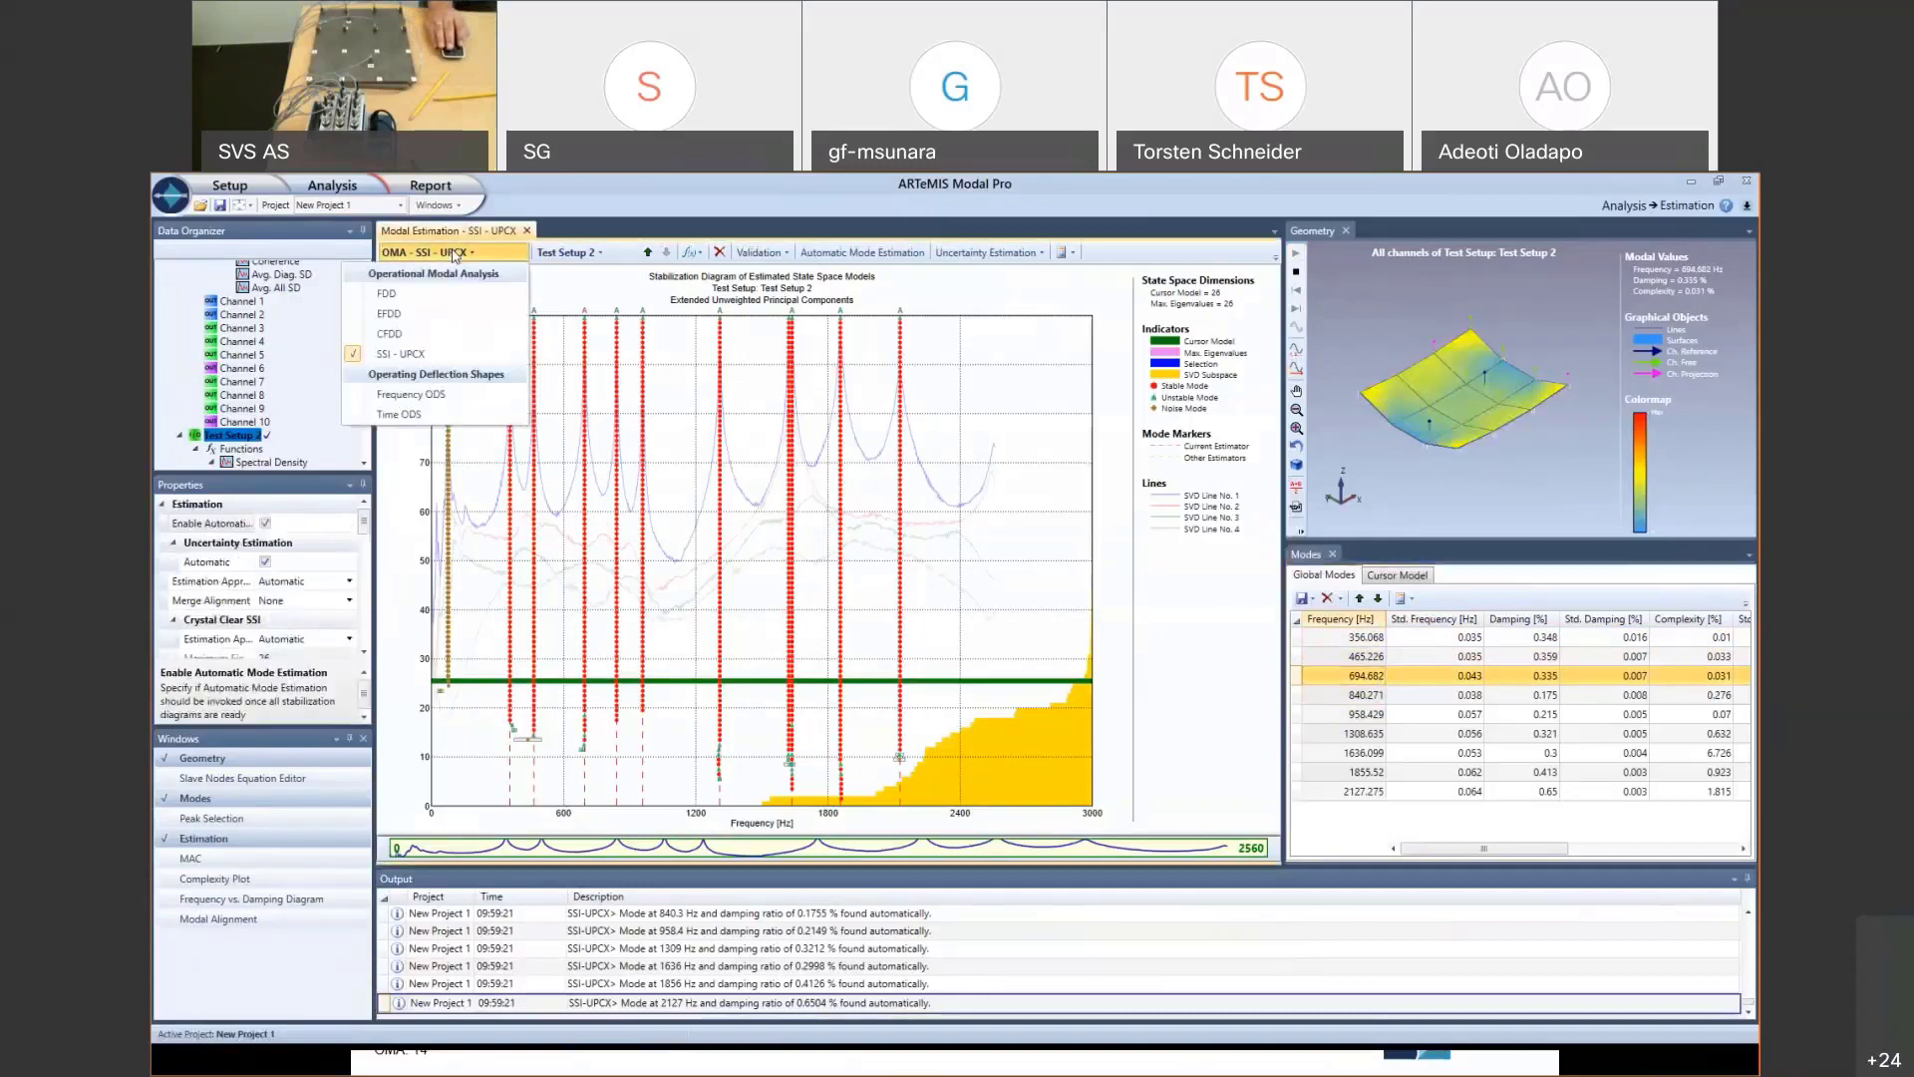
click(396, 294)
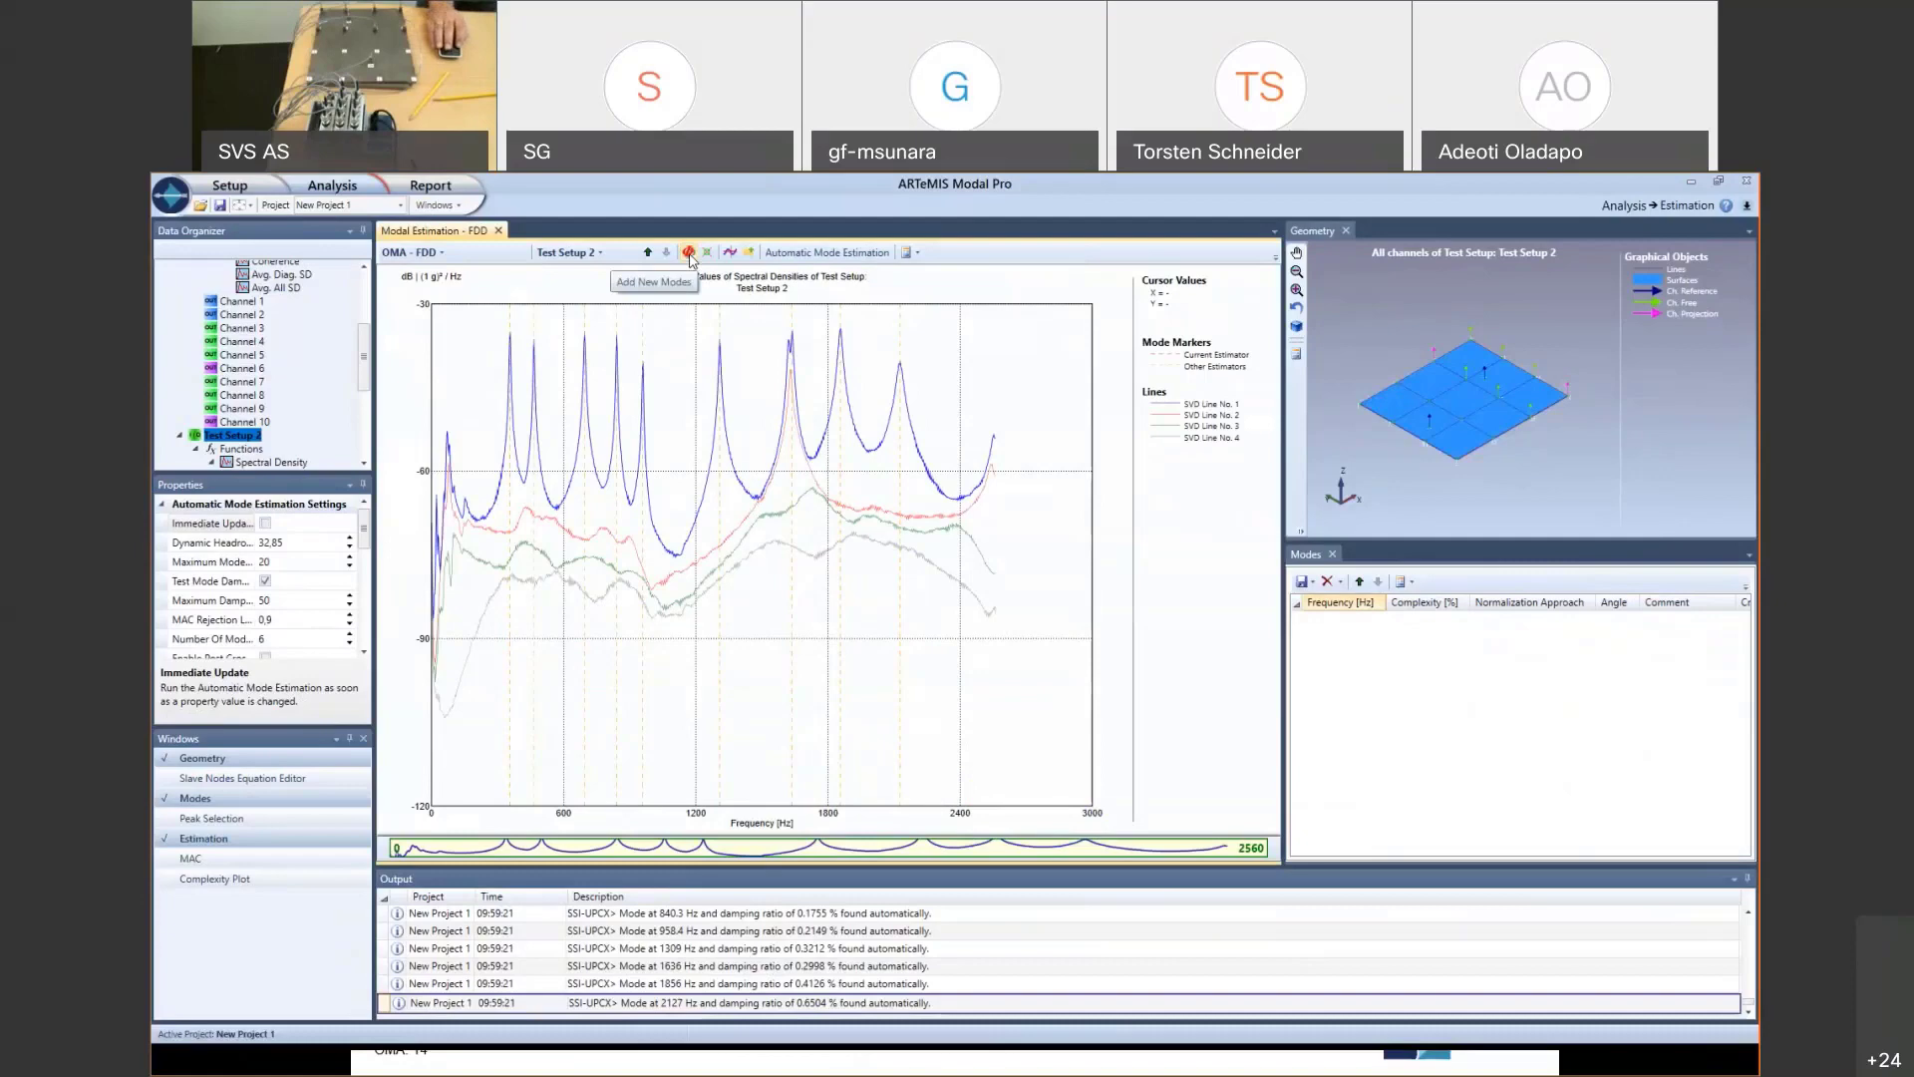
click(689, 253)
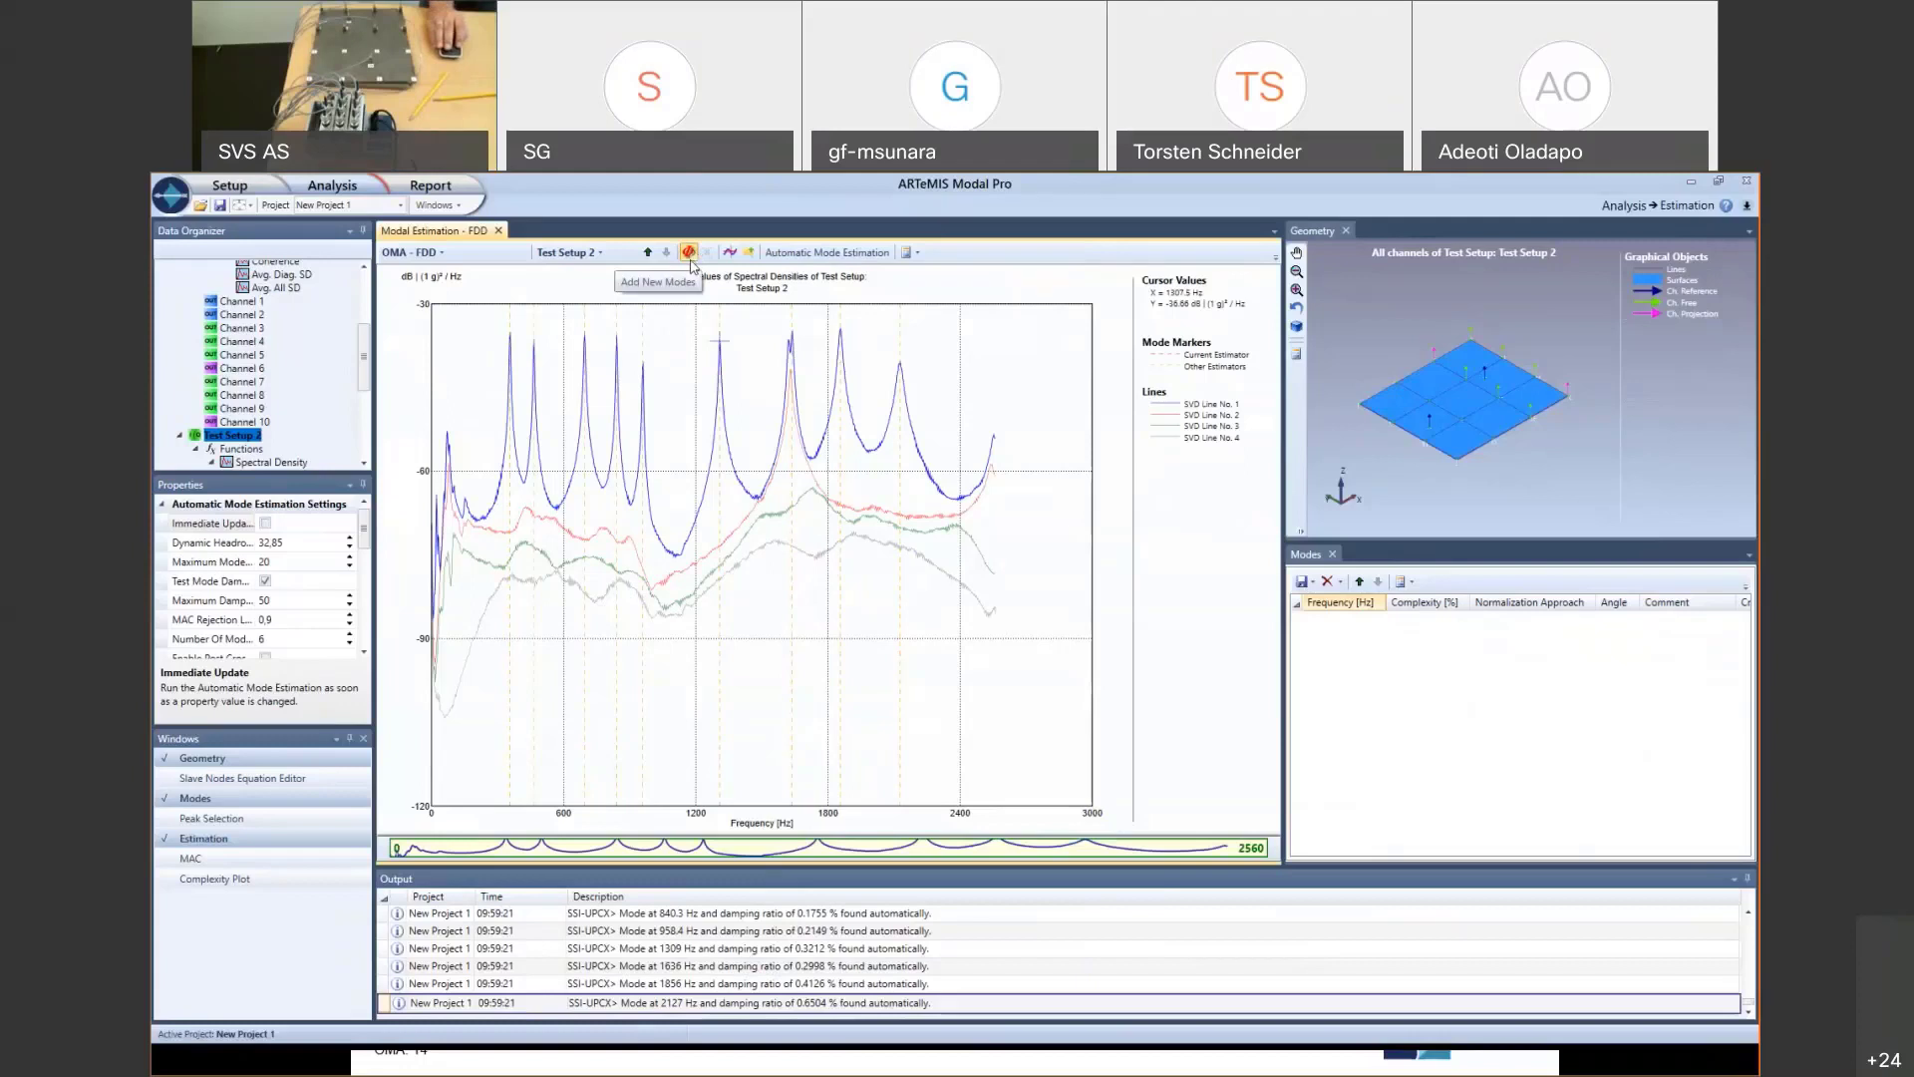
click(496, 326)
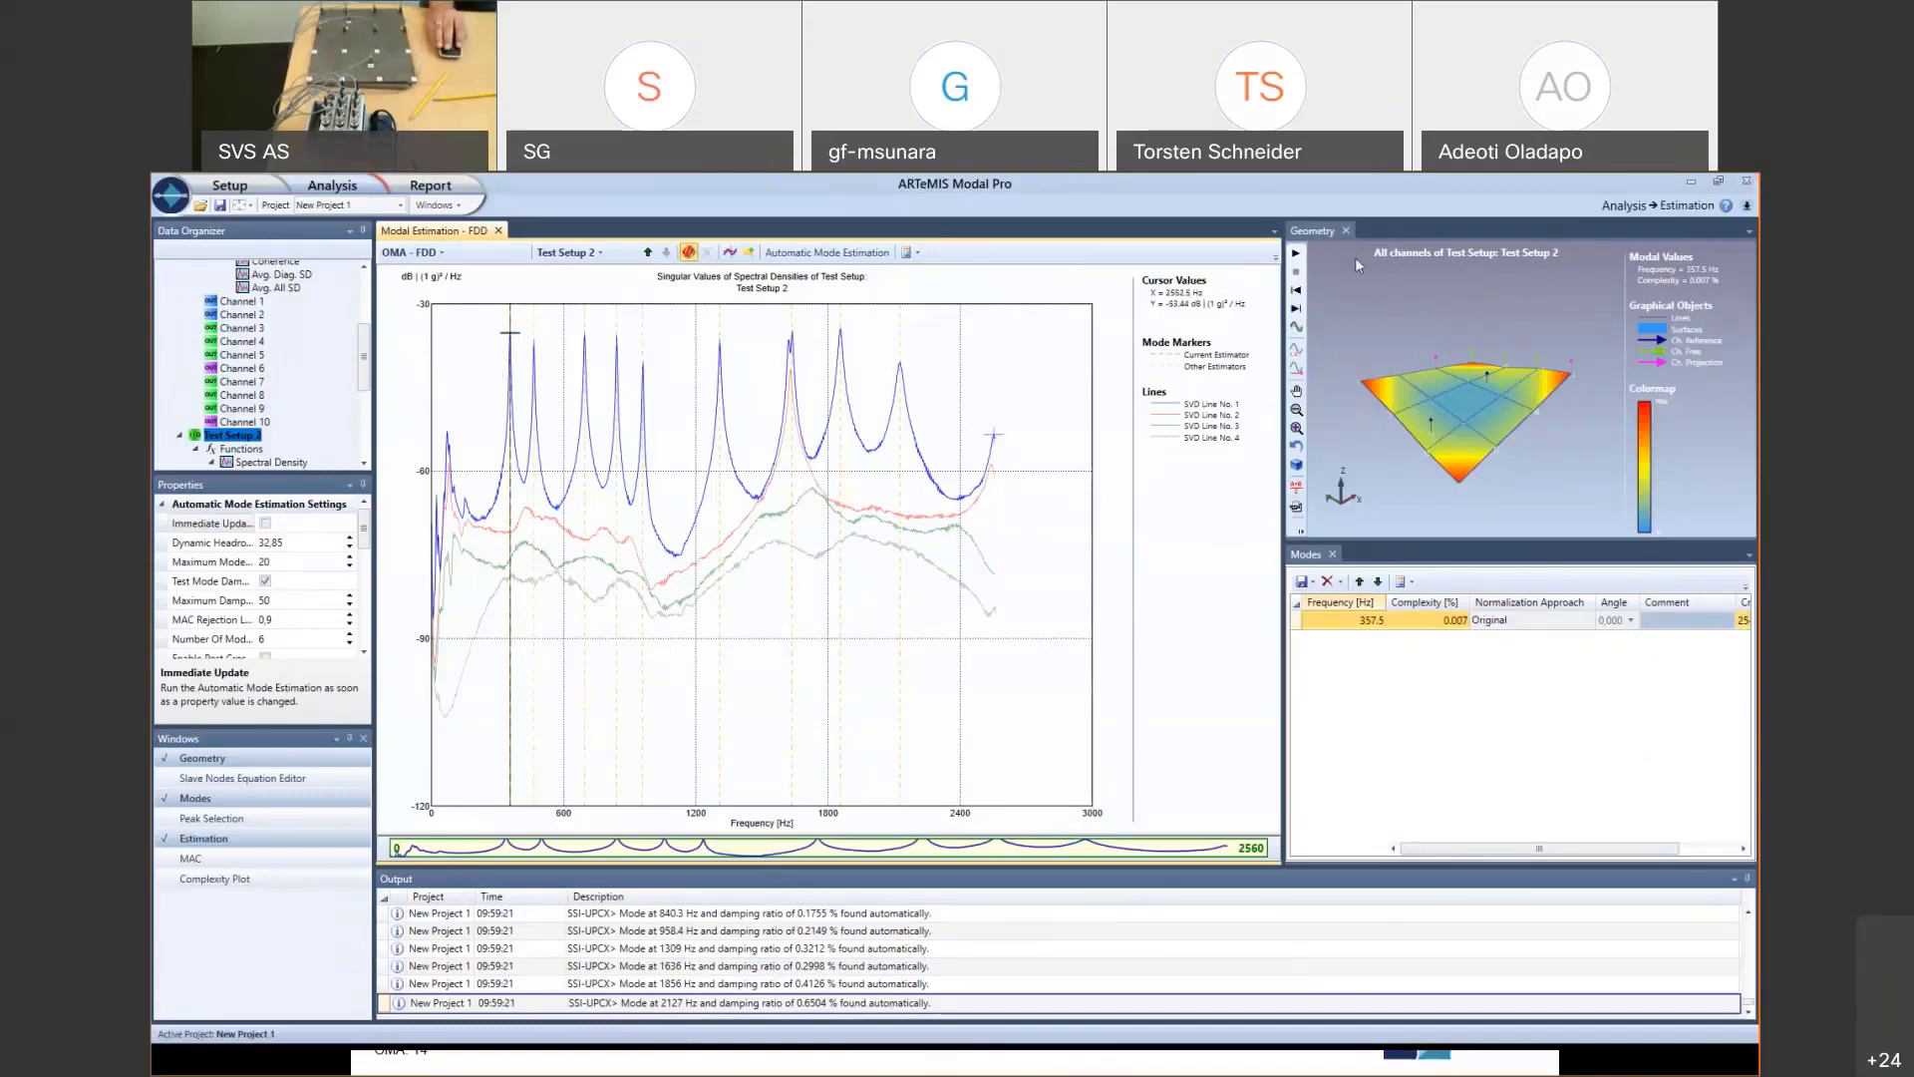
click(1296, 254)
click(1142, 508)
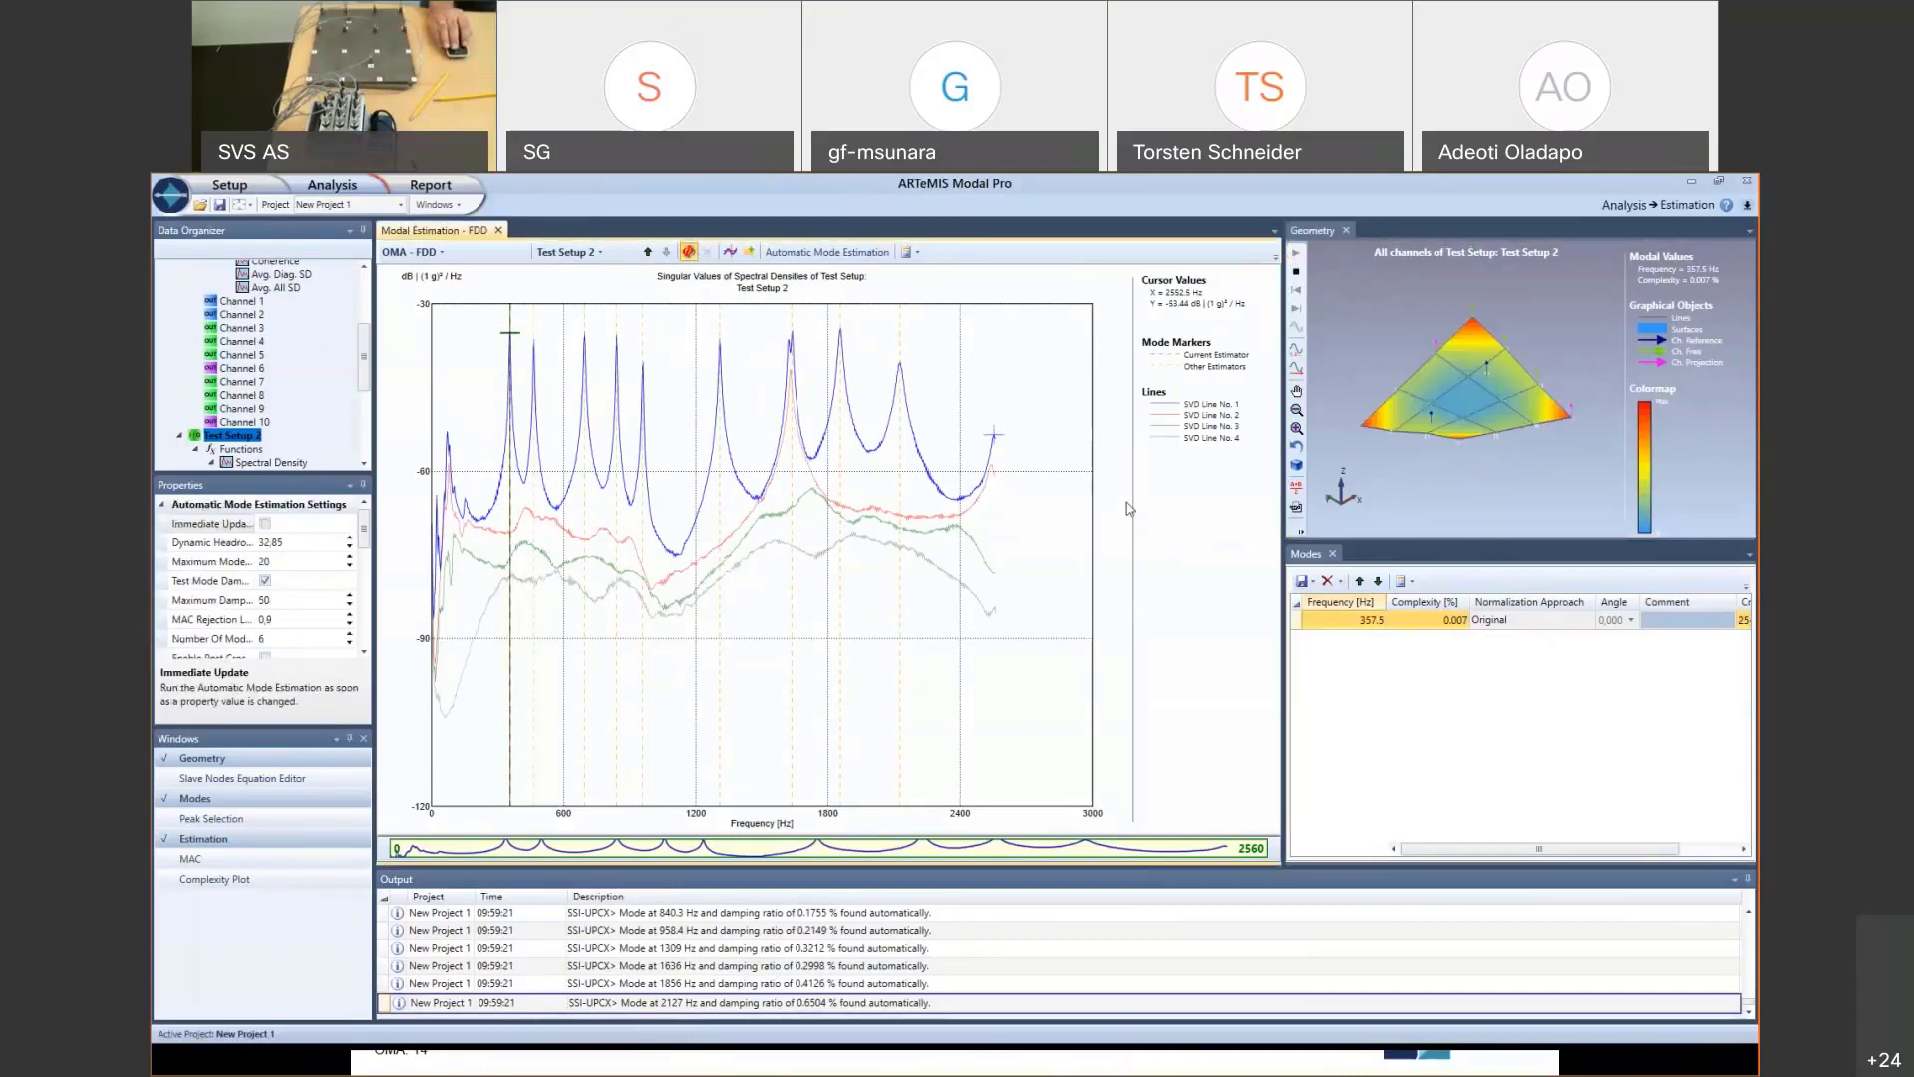
- Add FDD modes at the 465, 695, 840, 960 and 1307.5 Hz singular value peaks
click(533, 330)
click(585, 334)
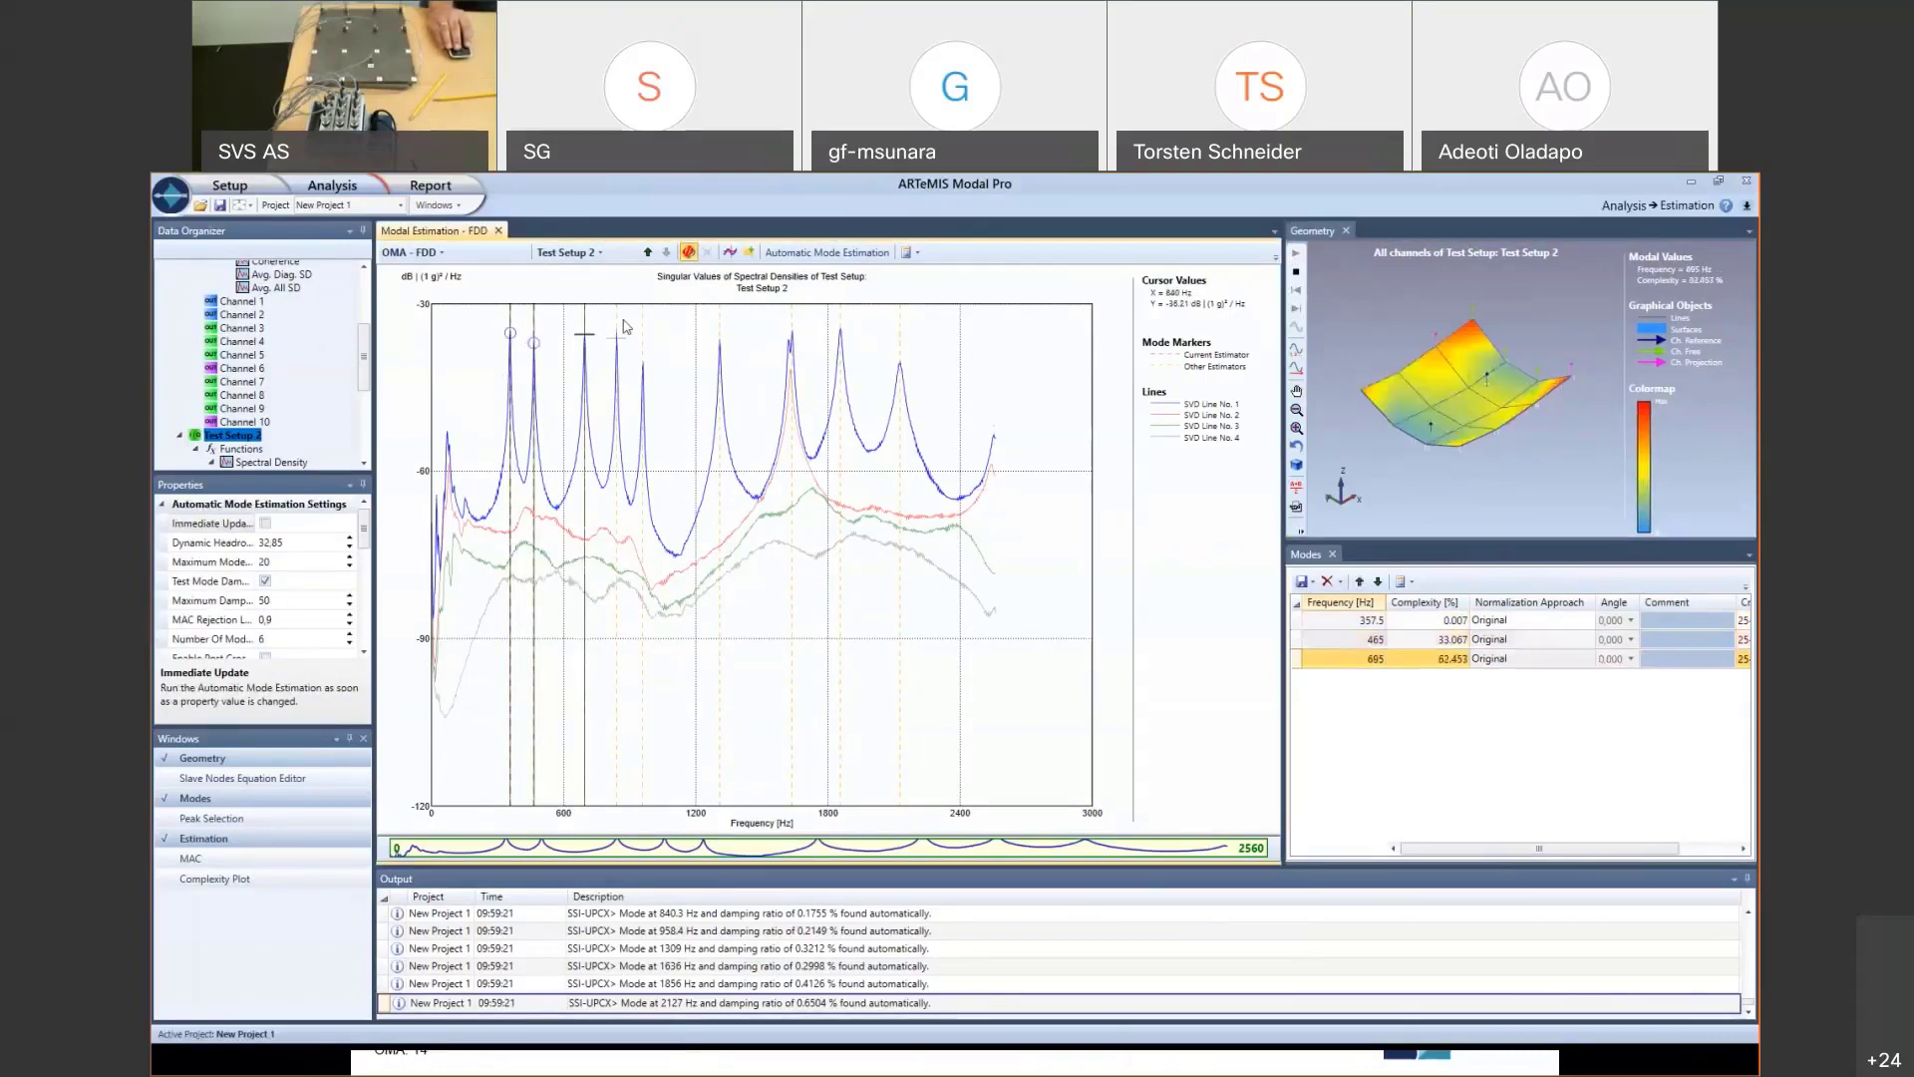
click(617, 338)
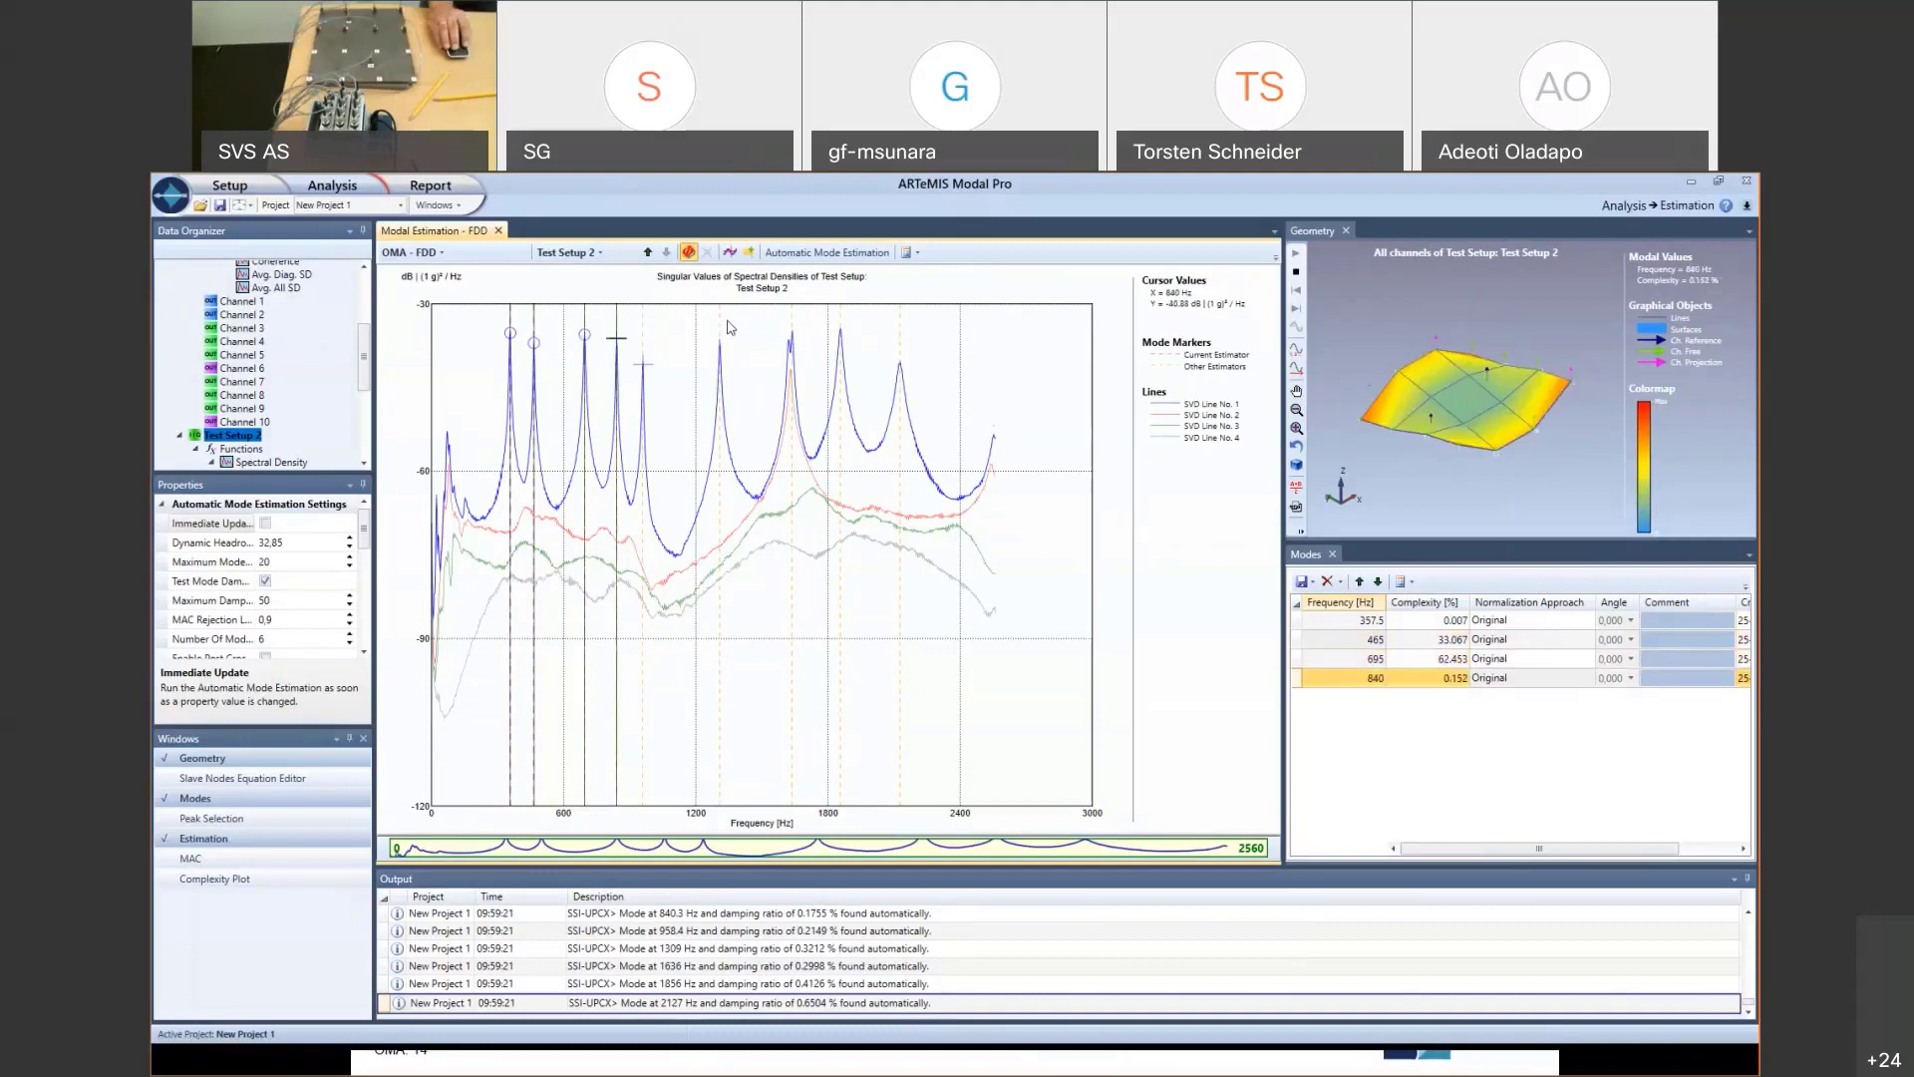
click(645, 339)
click(738, 325)
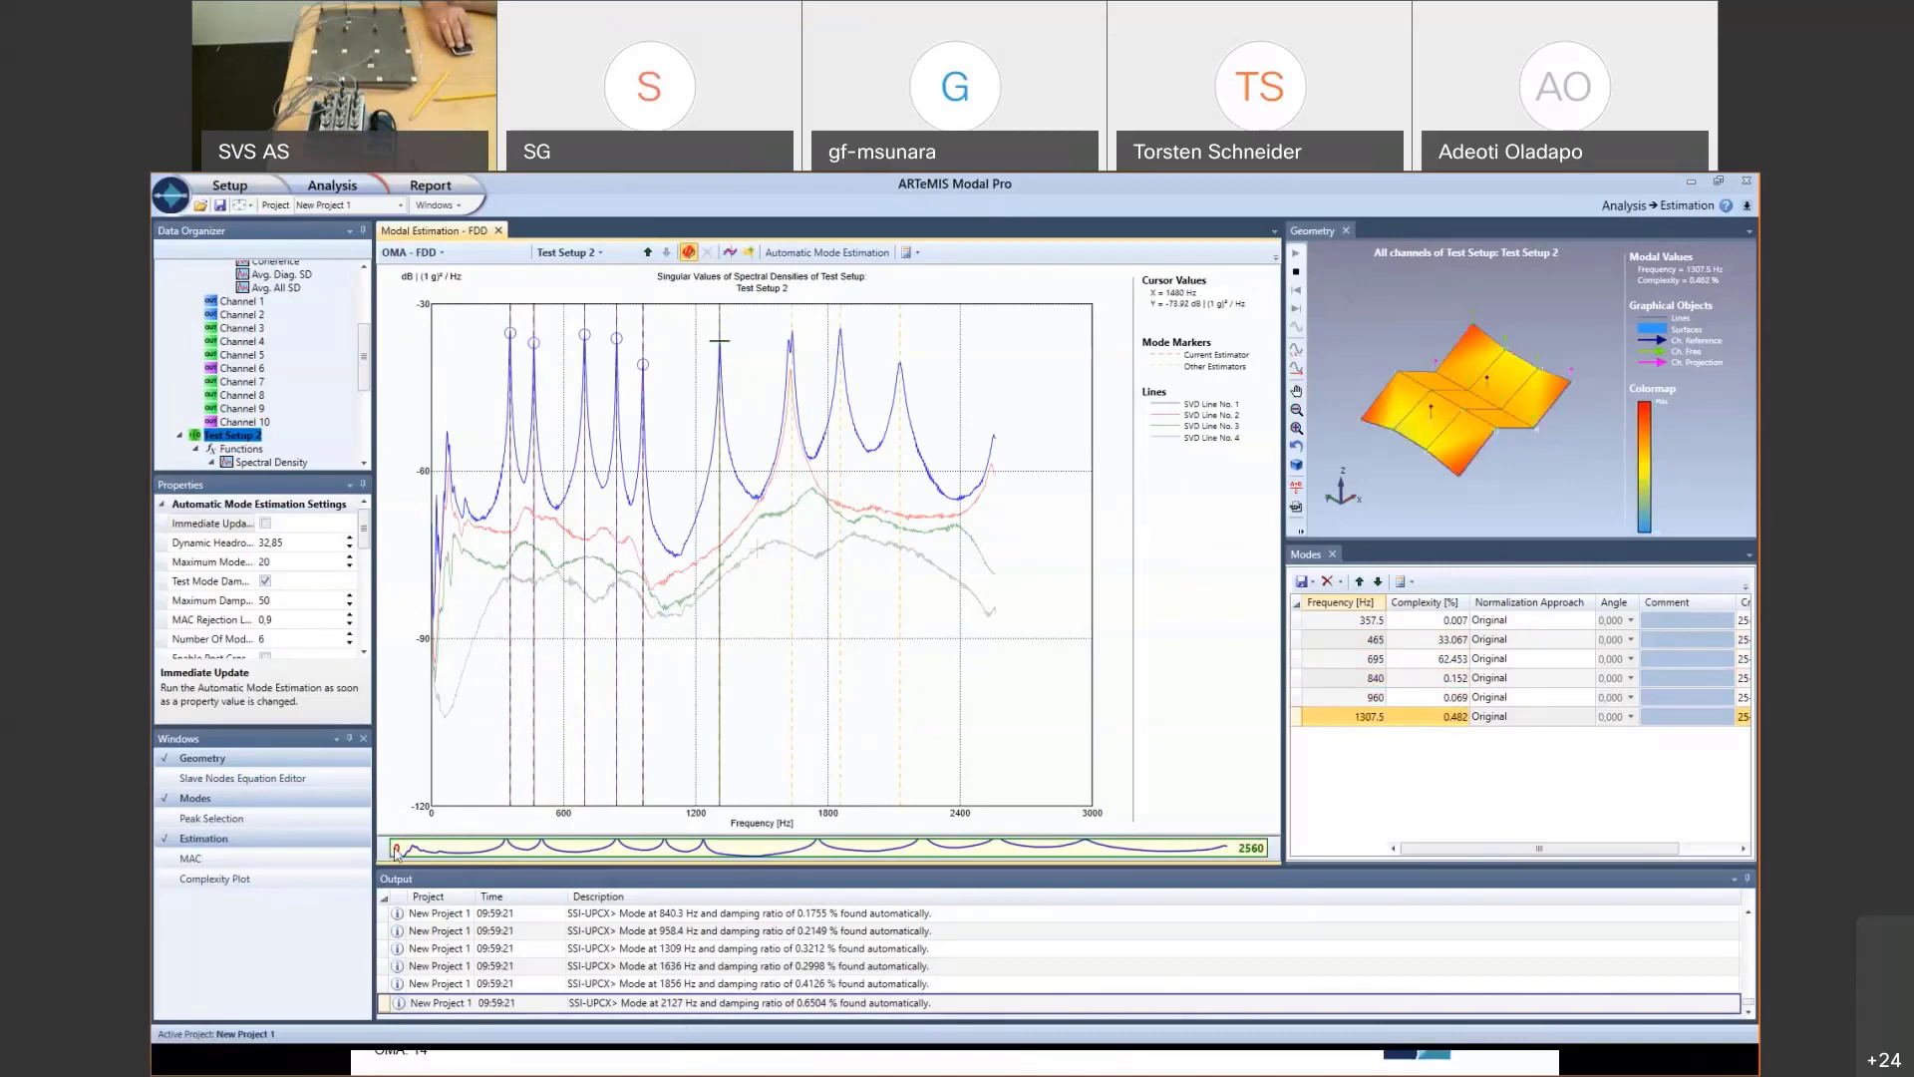
- Add FDD modes at the closely spaced 1620 and 1637.5 Hz peaks and at the 1857.5 and 2127.5 Hz peaks
drag(391, 850, 874, 896)
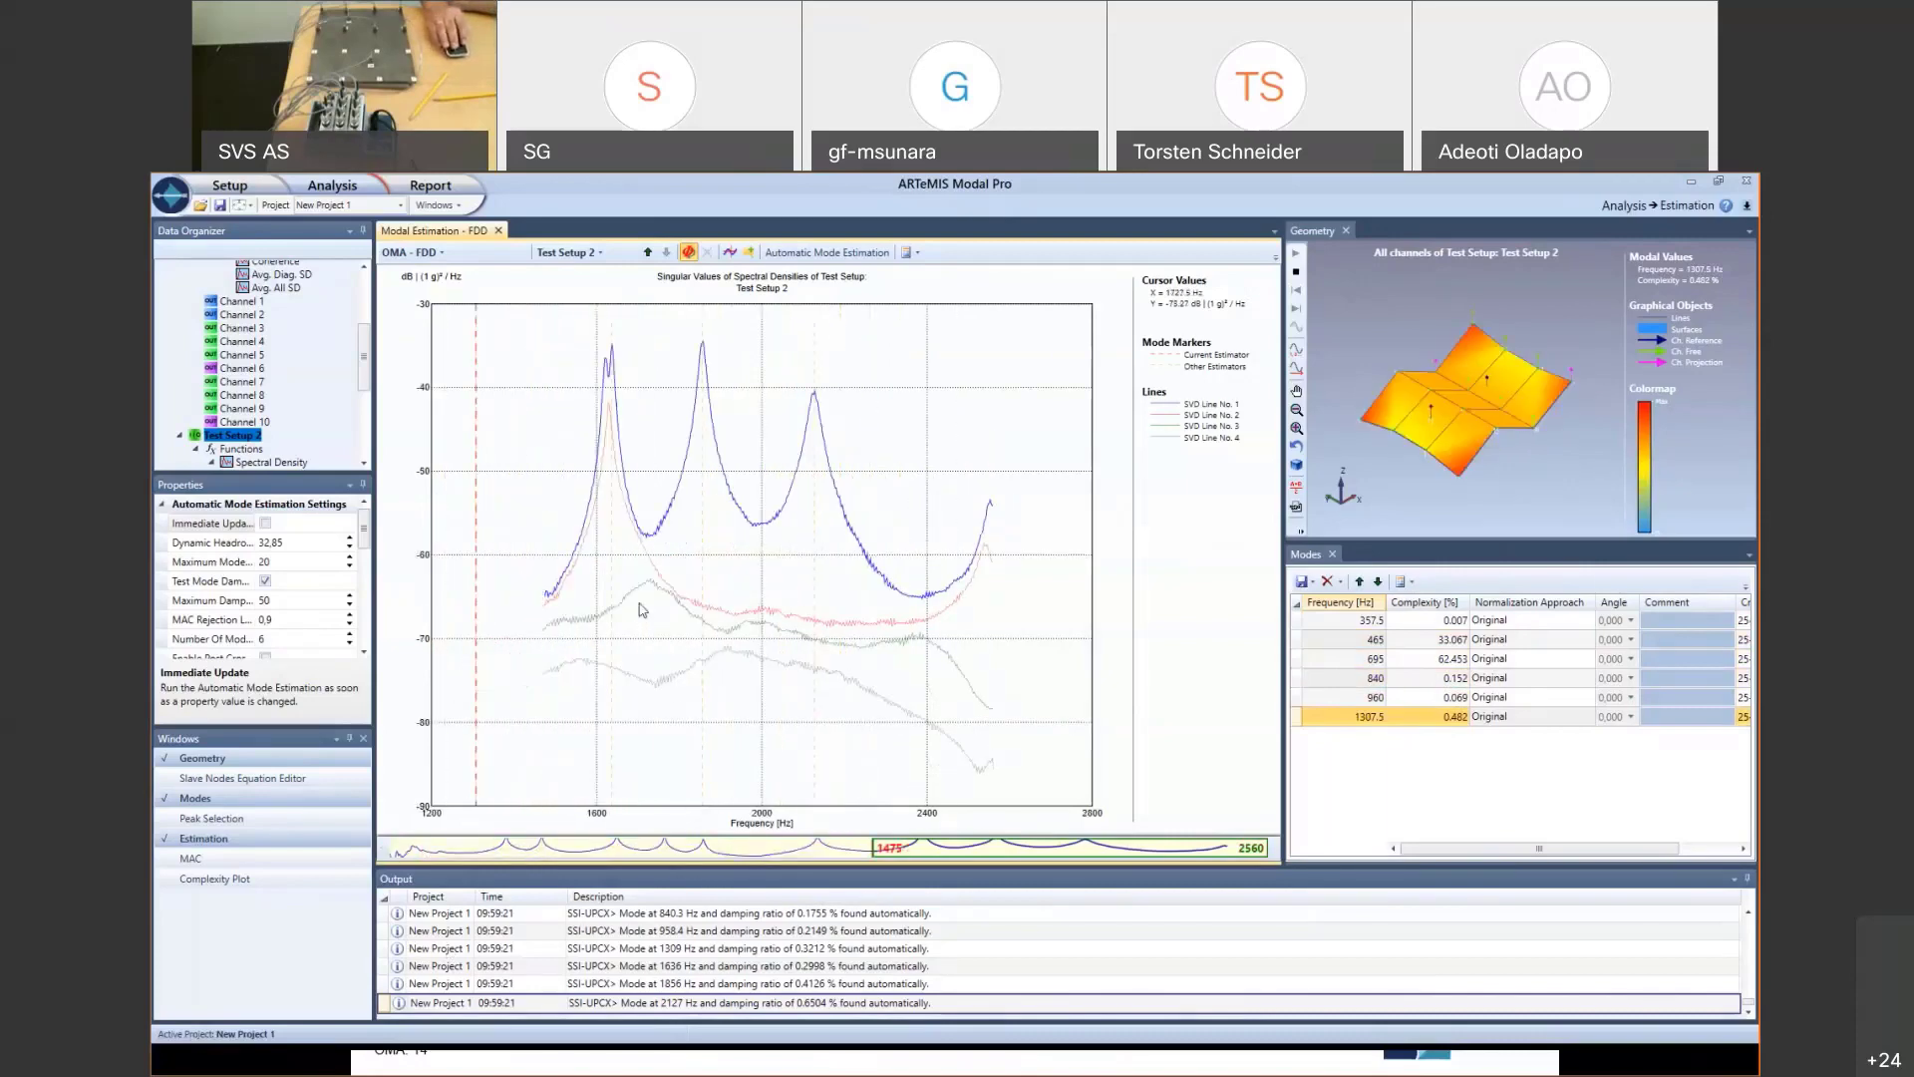
click(566, 369)
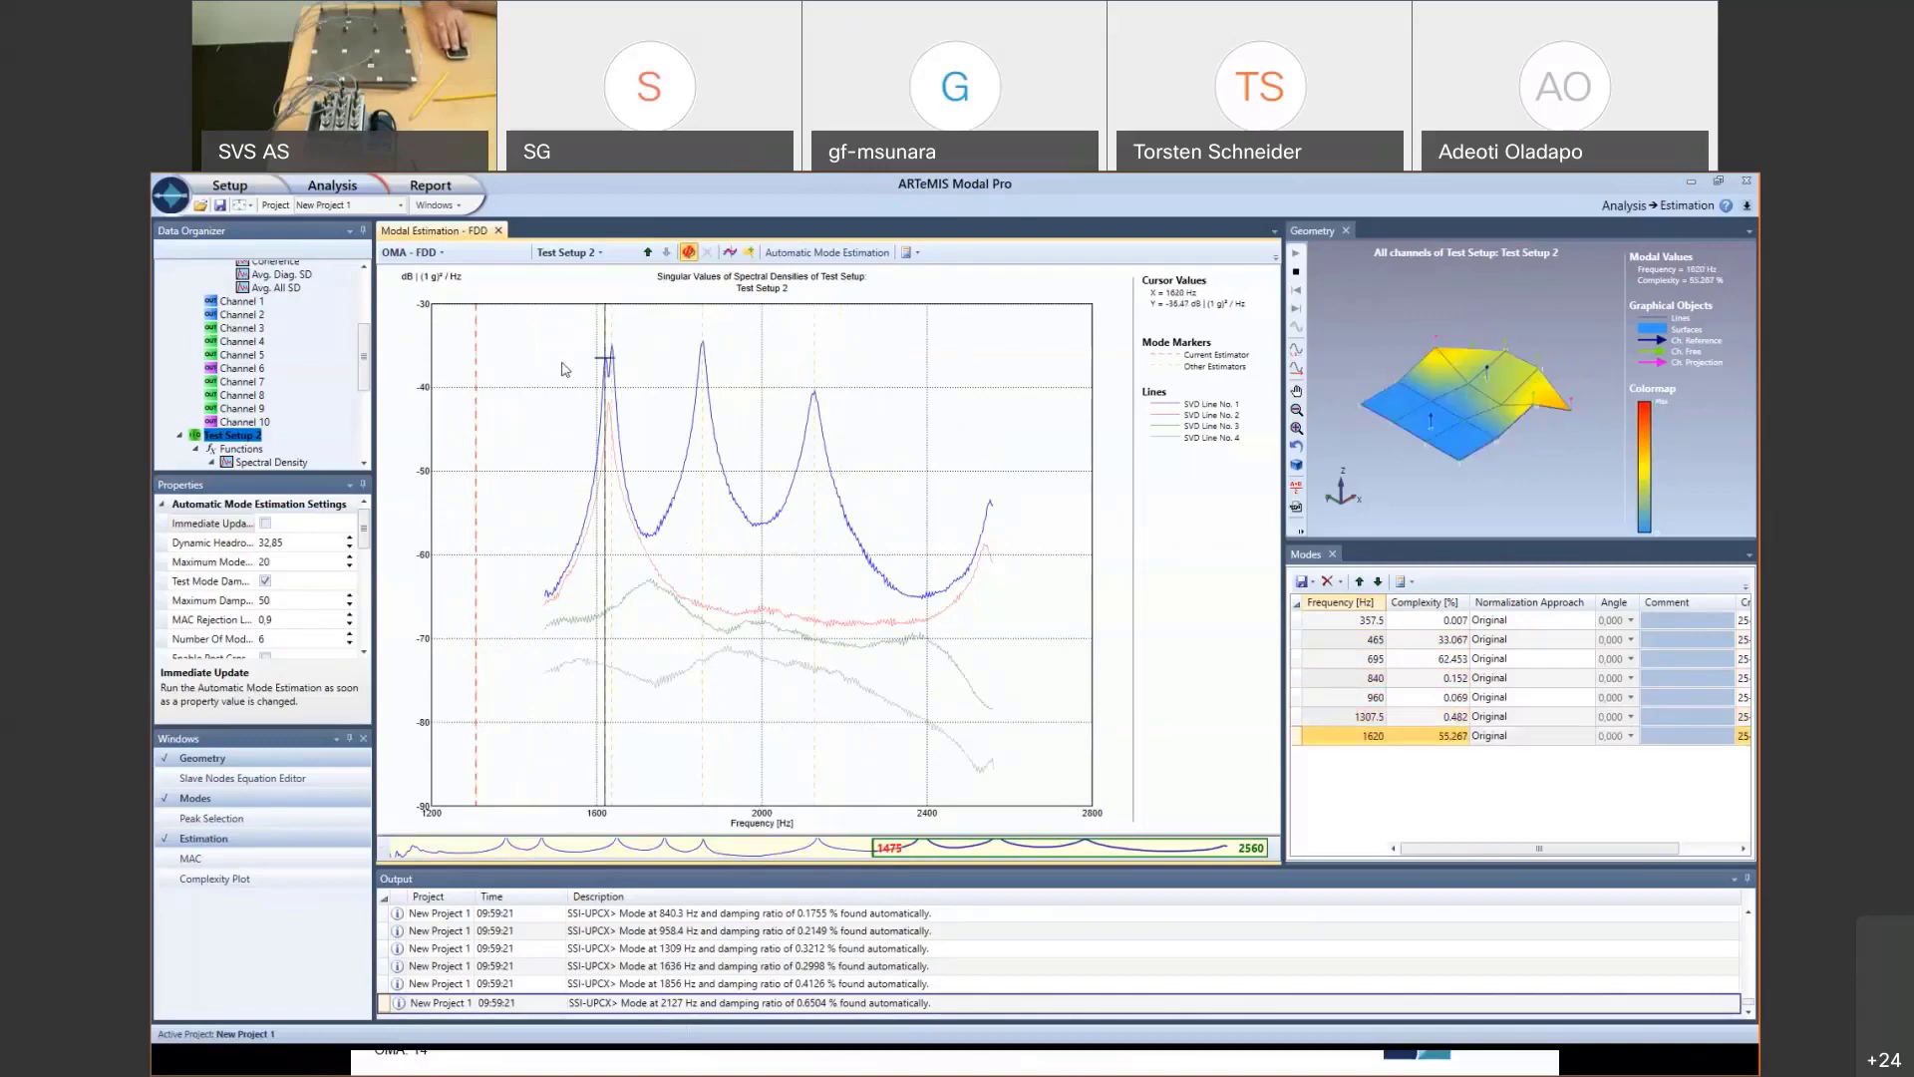
click(615, 344)
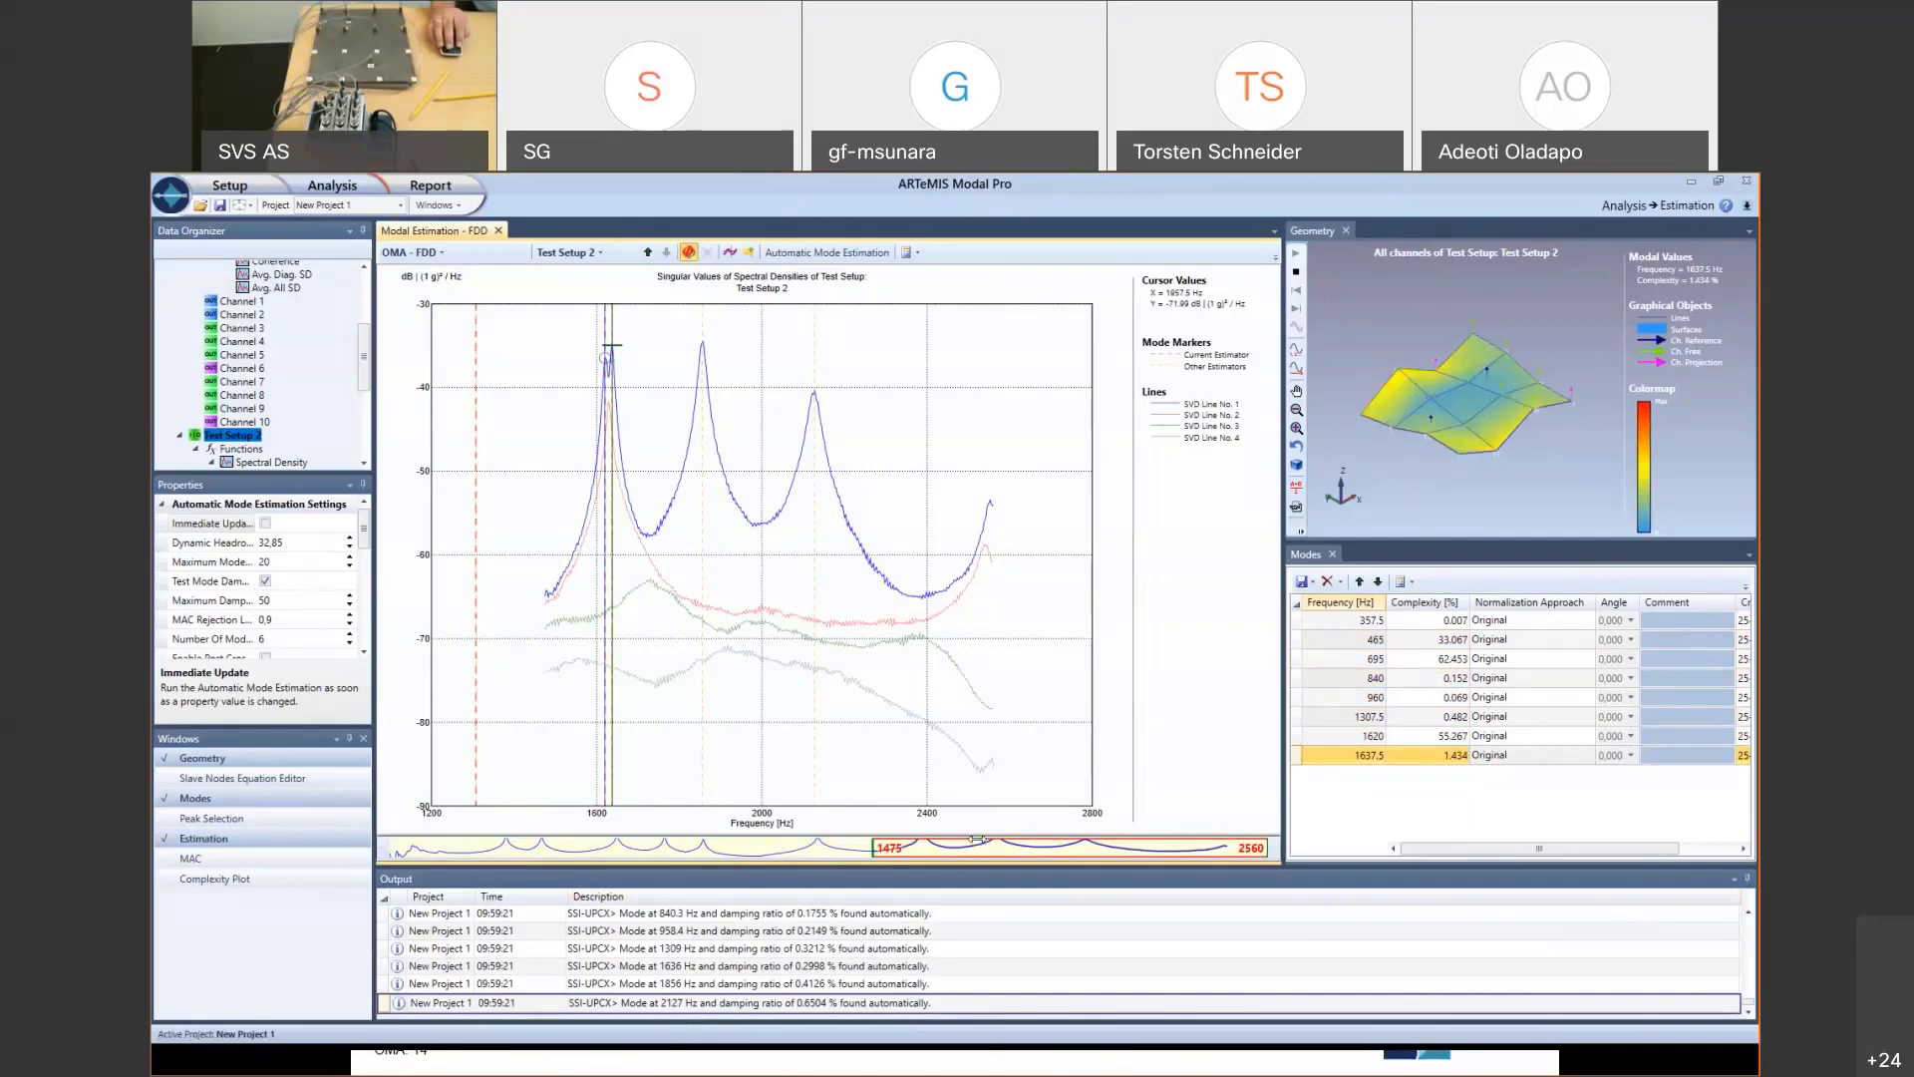
drag(977, 840, 1030, 876)
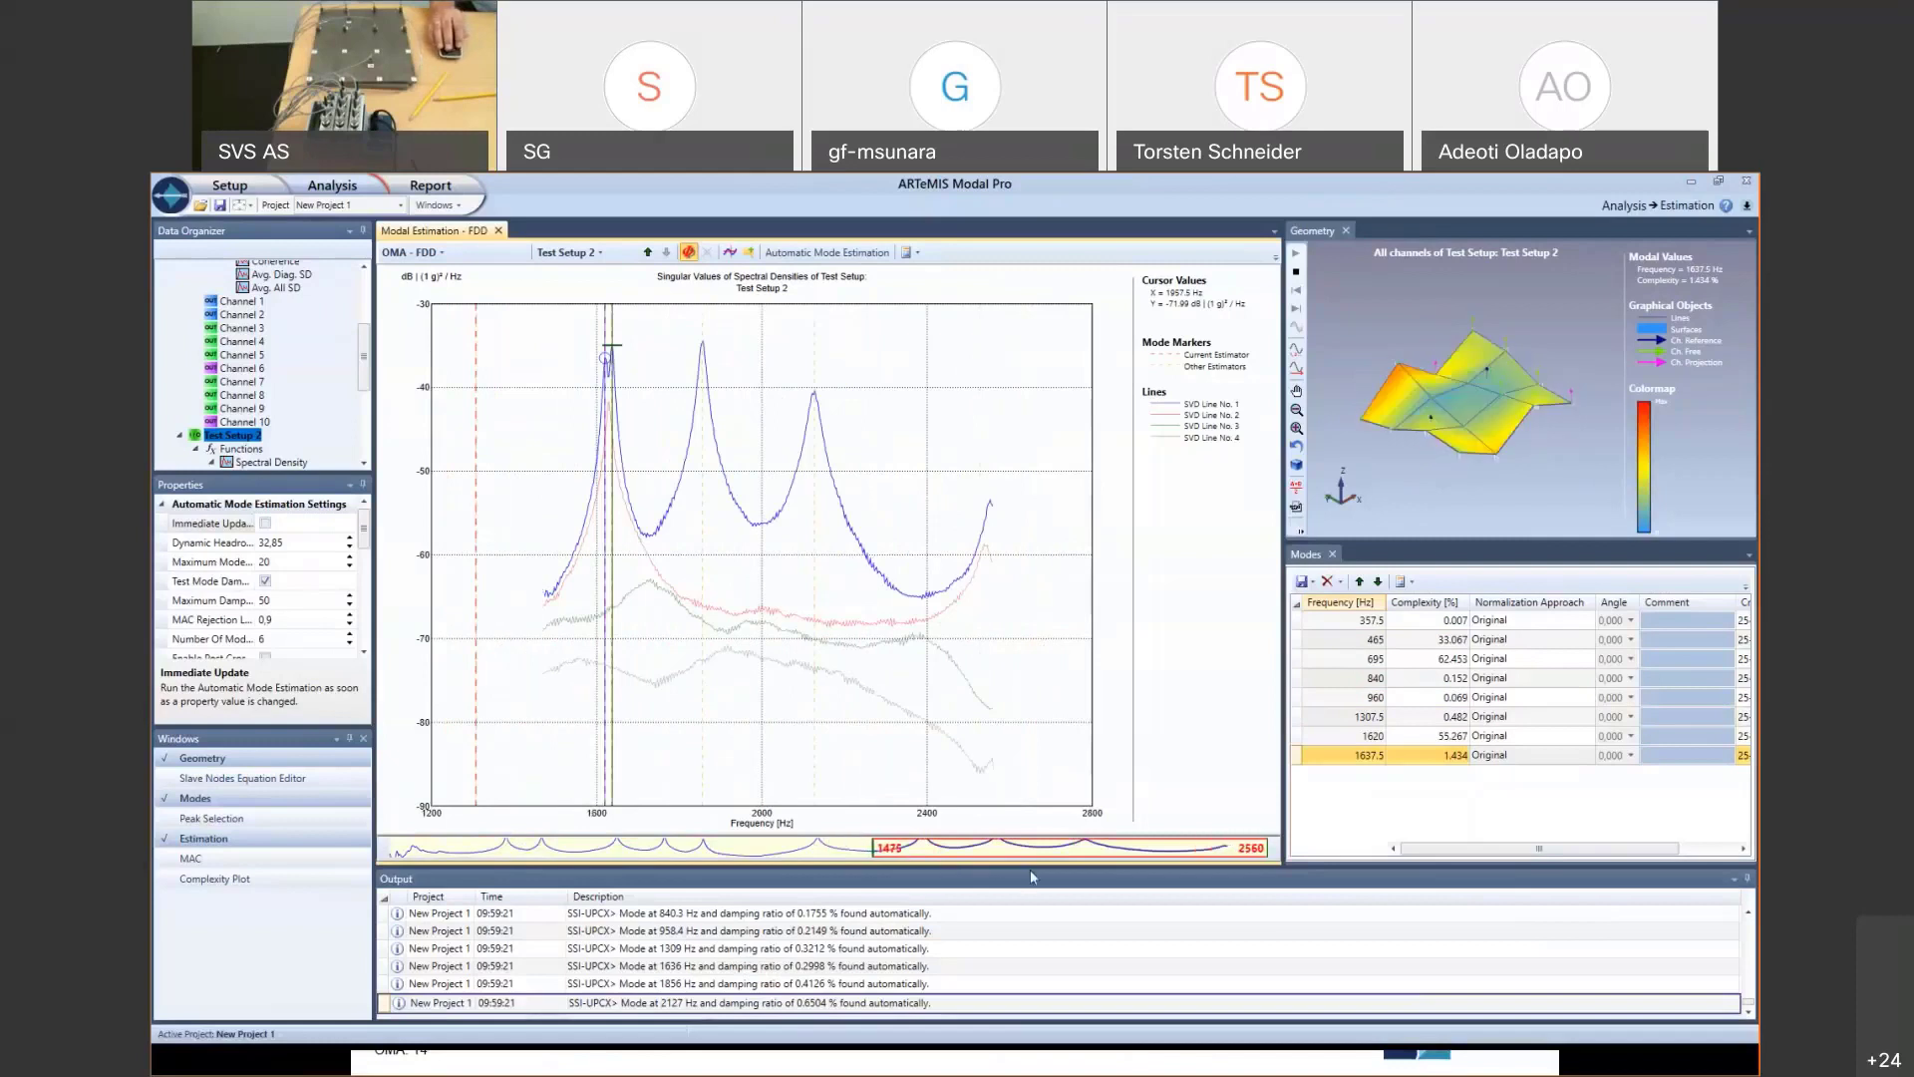
click(701, 335)
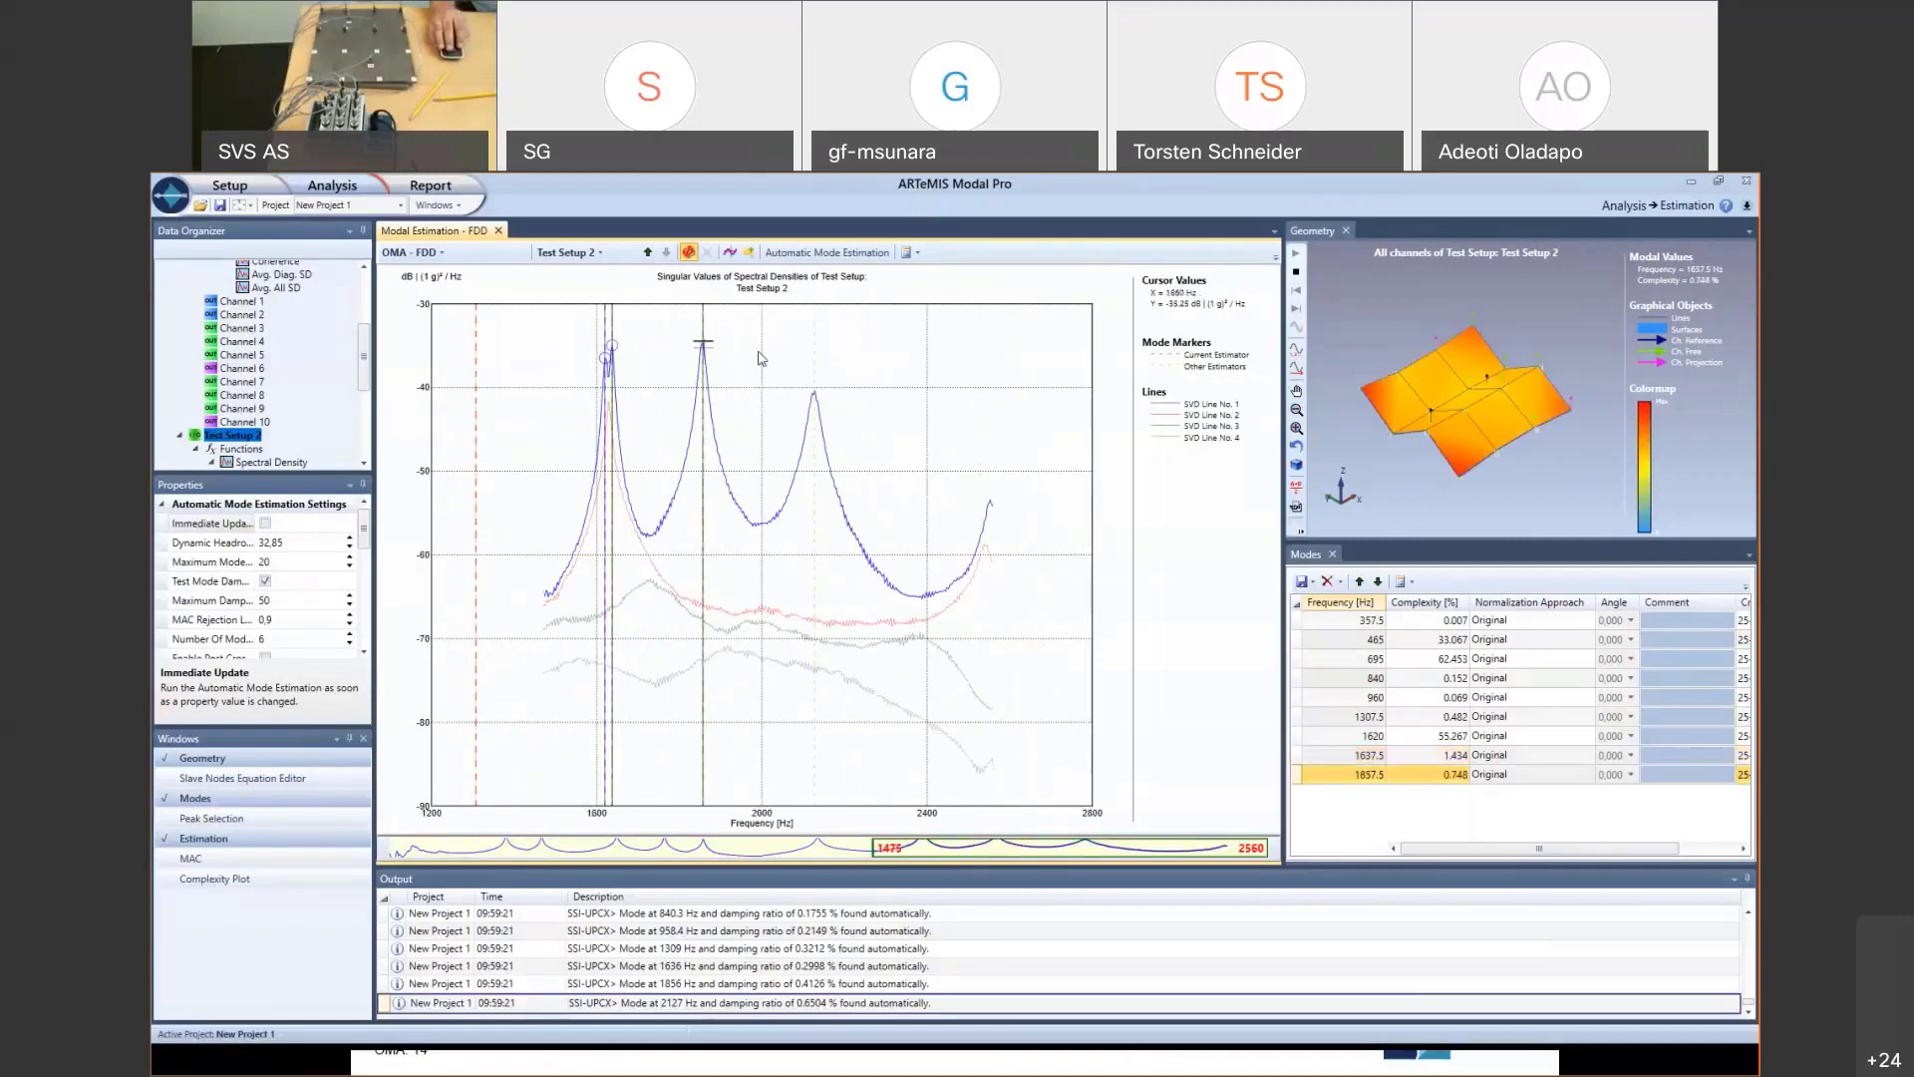
click(806, 364)
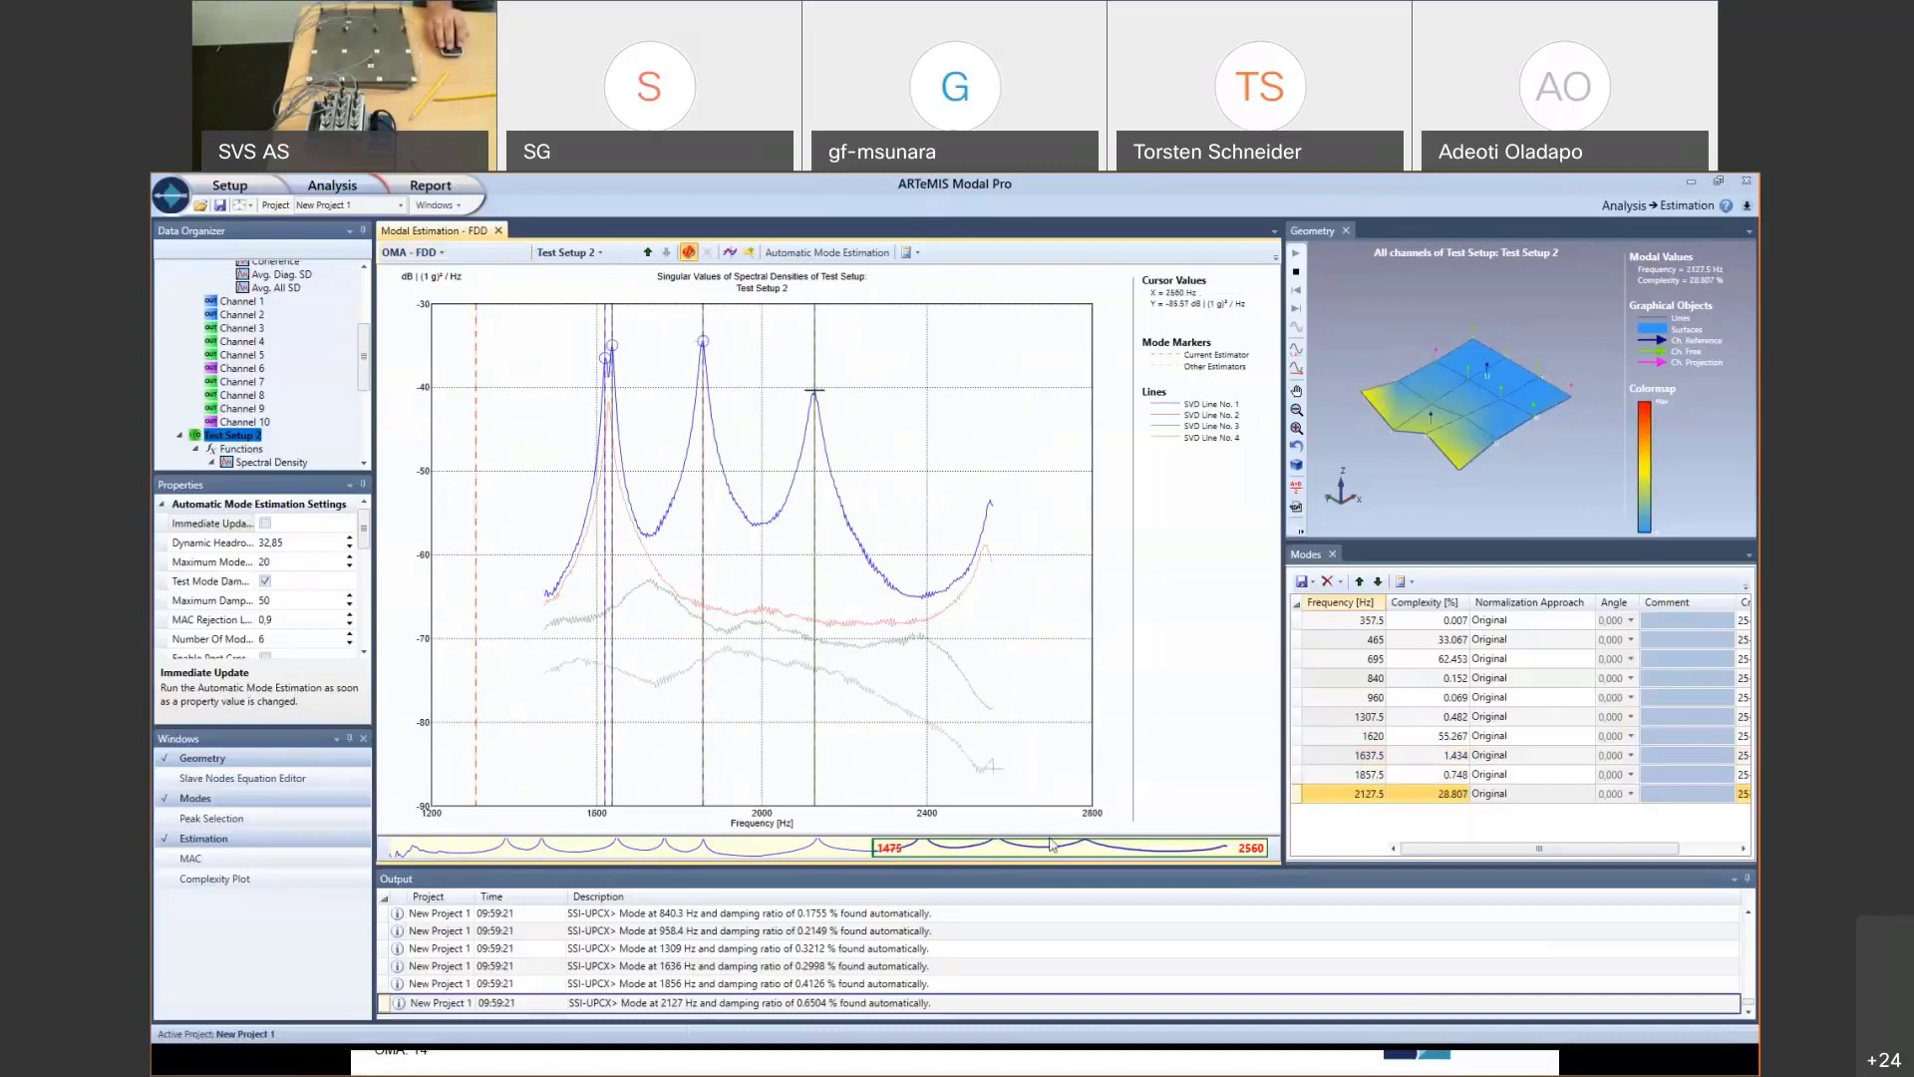
- Open the Validation workspace and run an overlaid animation of the 357.5 Hz FDD and 356.068 Hz SSI-UPCX modes
click(427, 255)
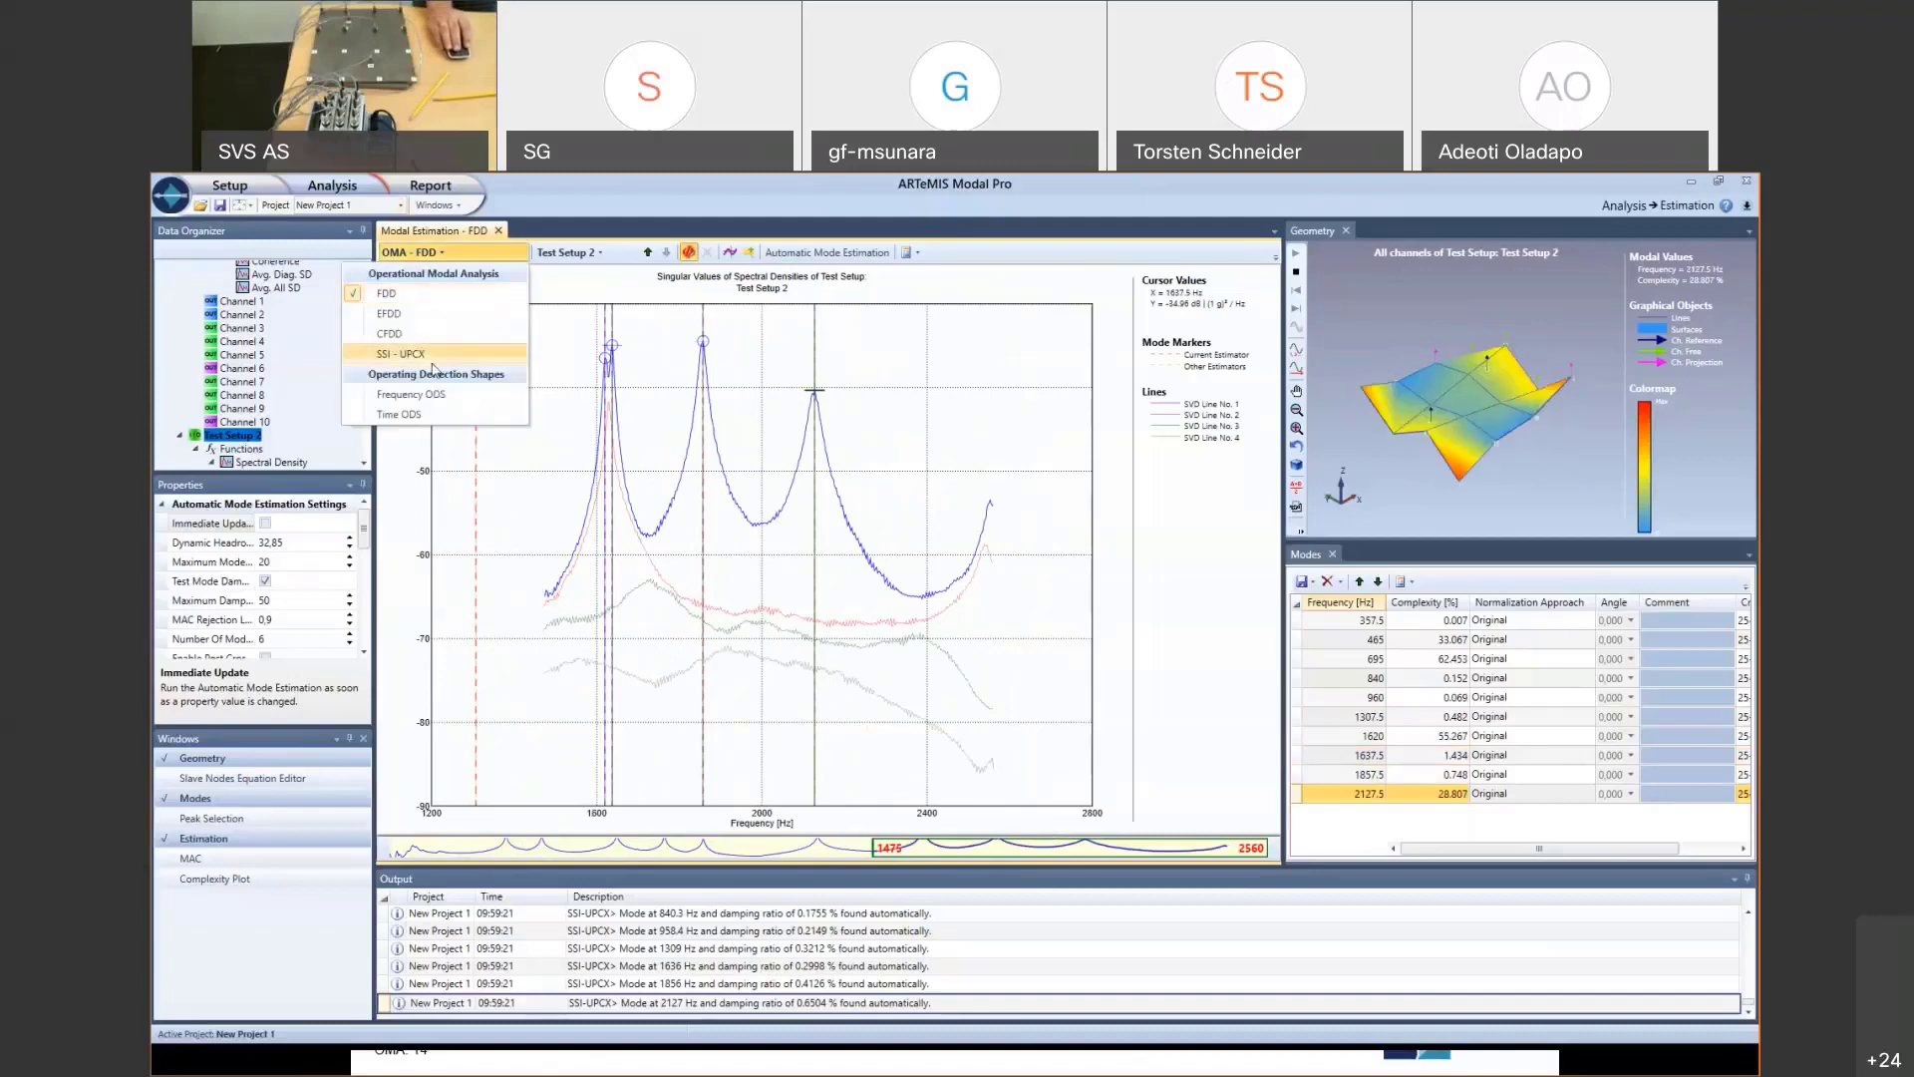
click(342, 187)
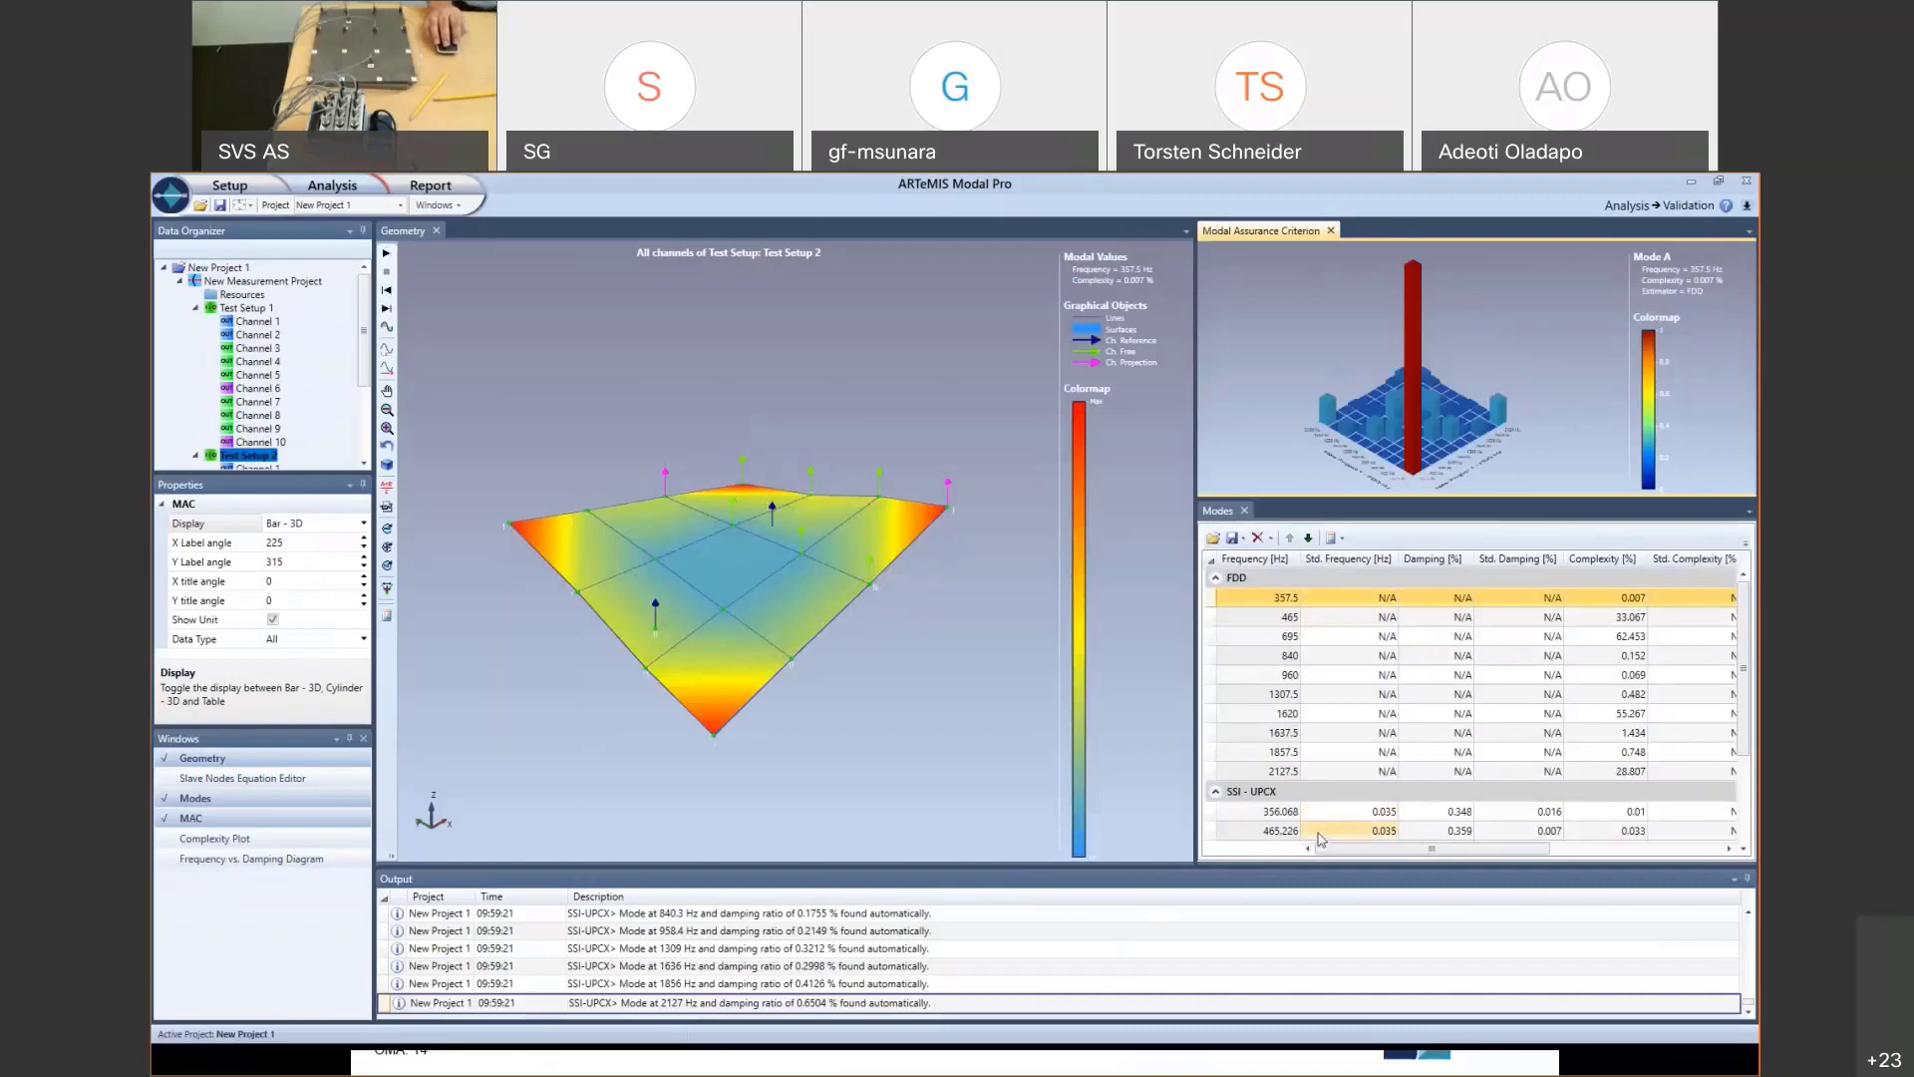
scroll(1303, 815, down, 2)
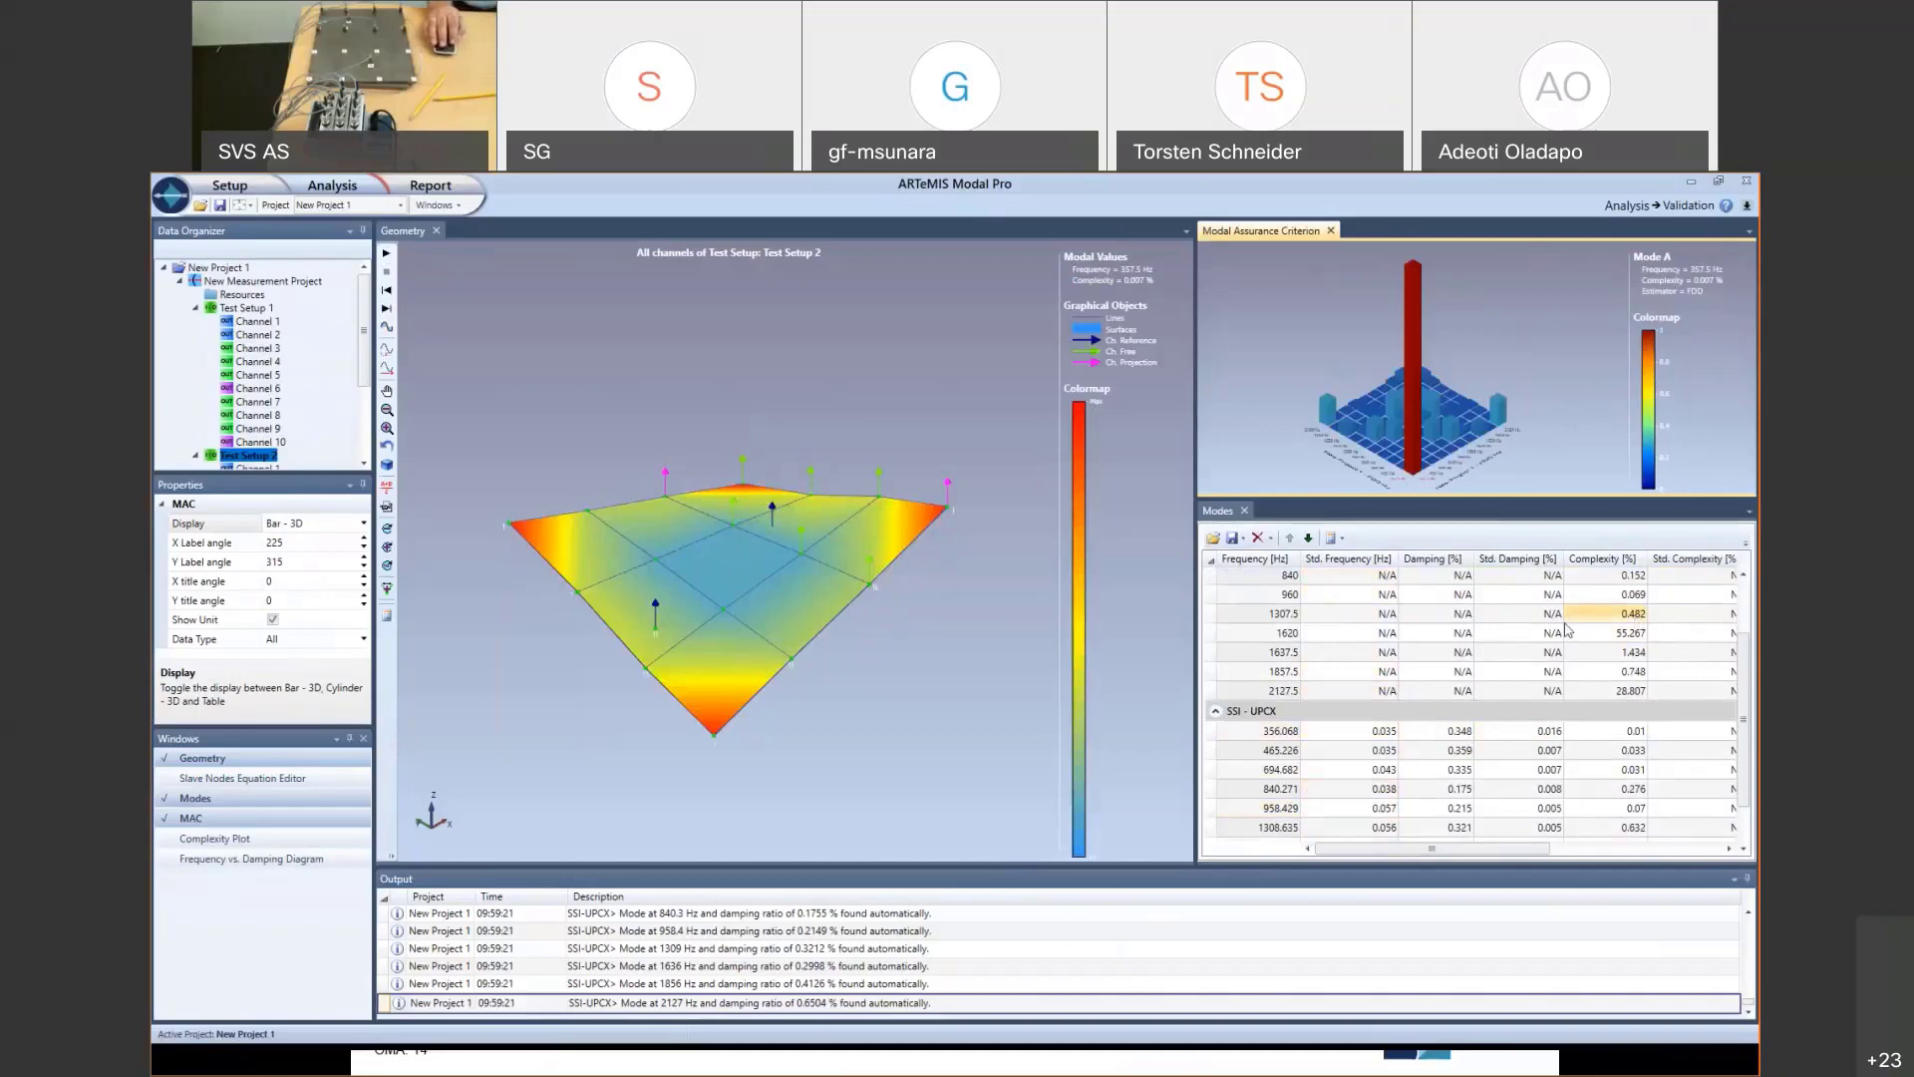
scroll(1319, 643, up, 2)
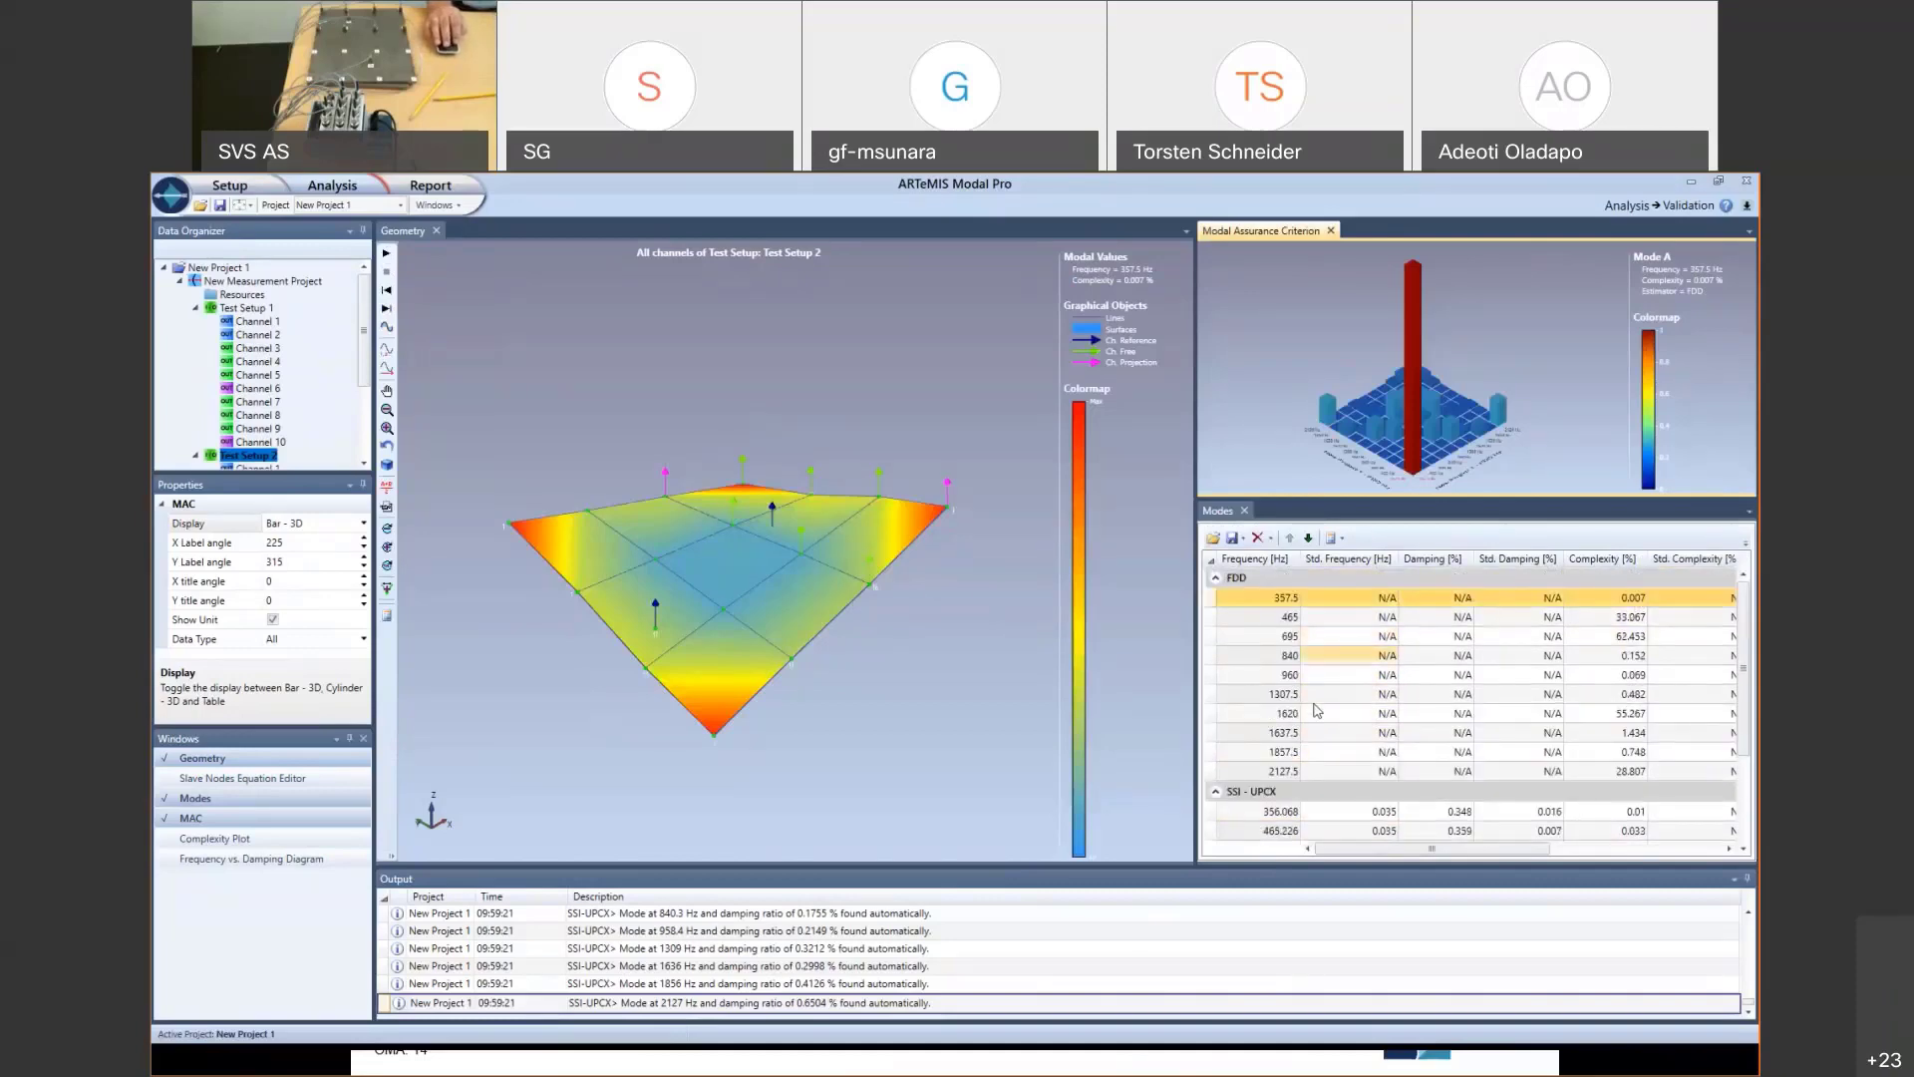
ctrl+click(1274, 813)
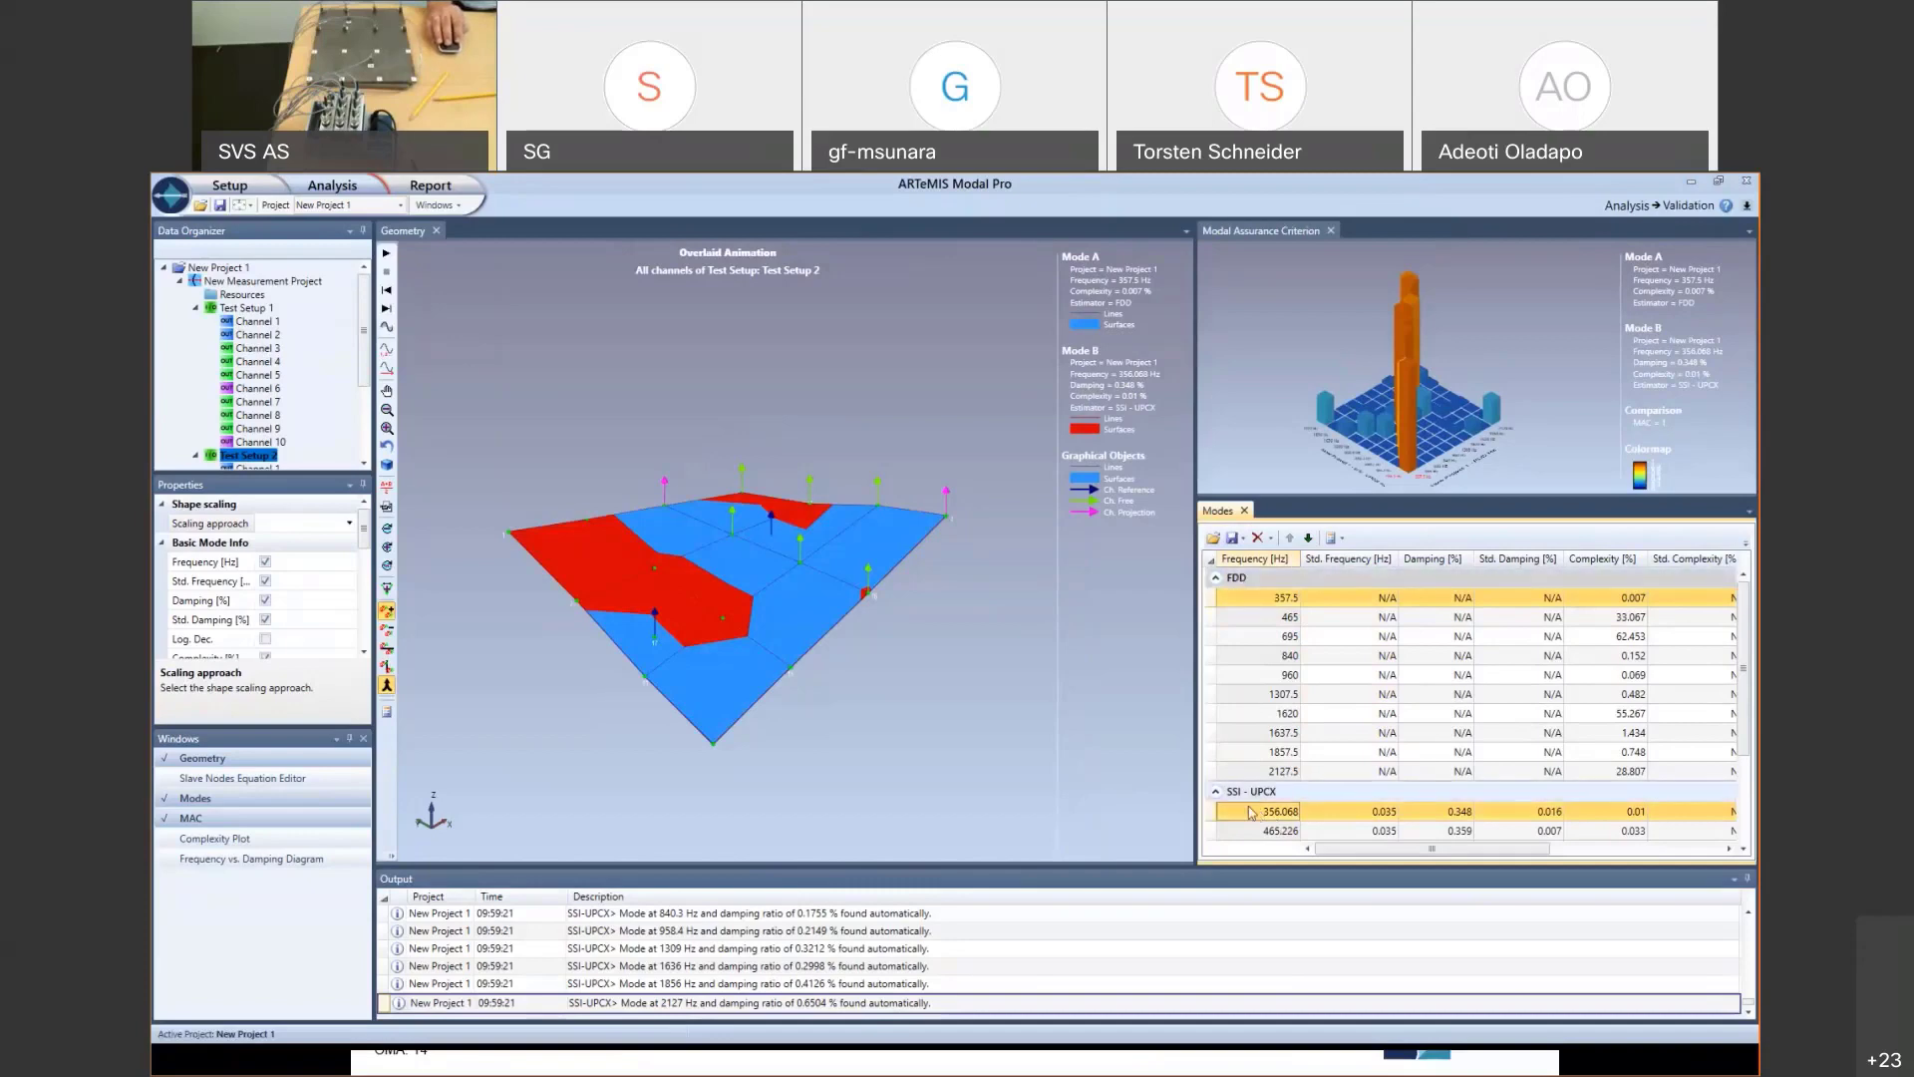
click(386, 254)
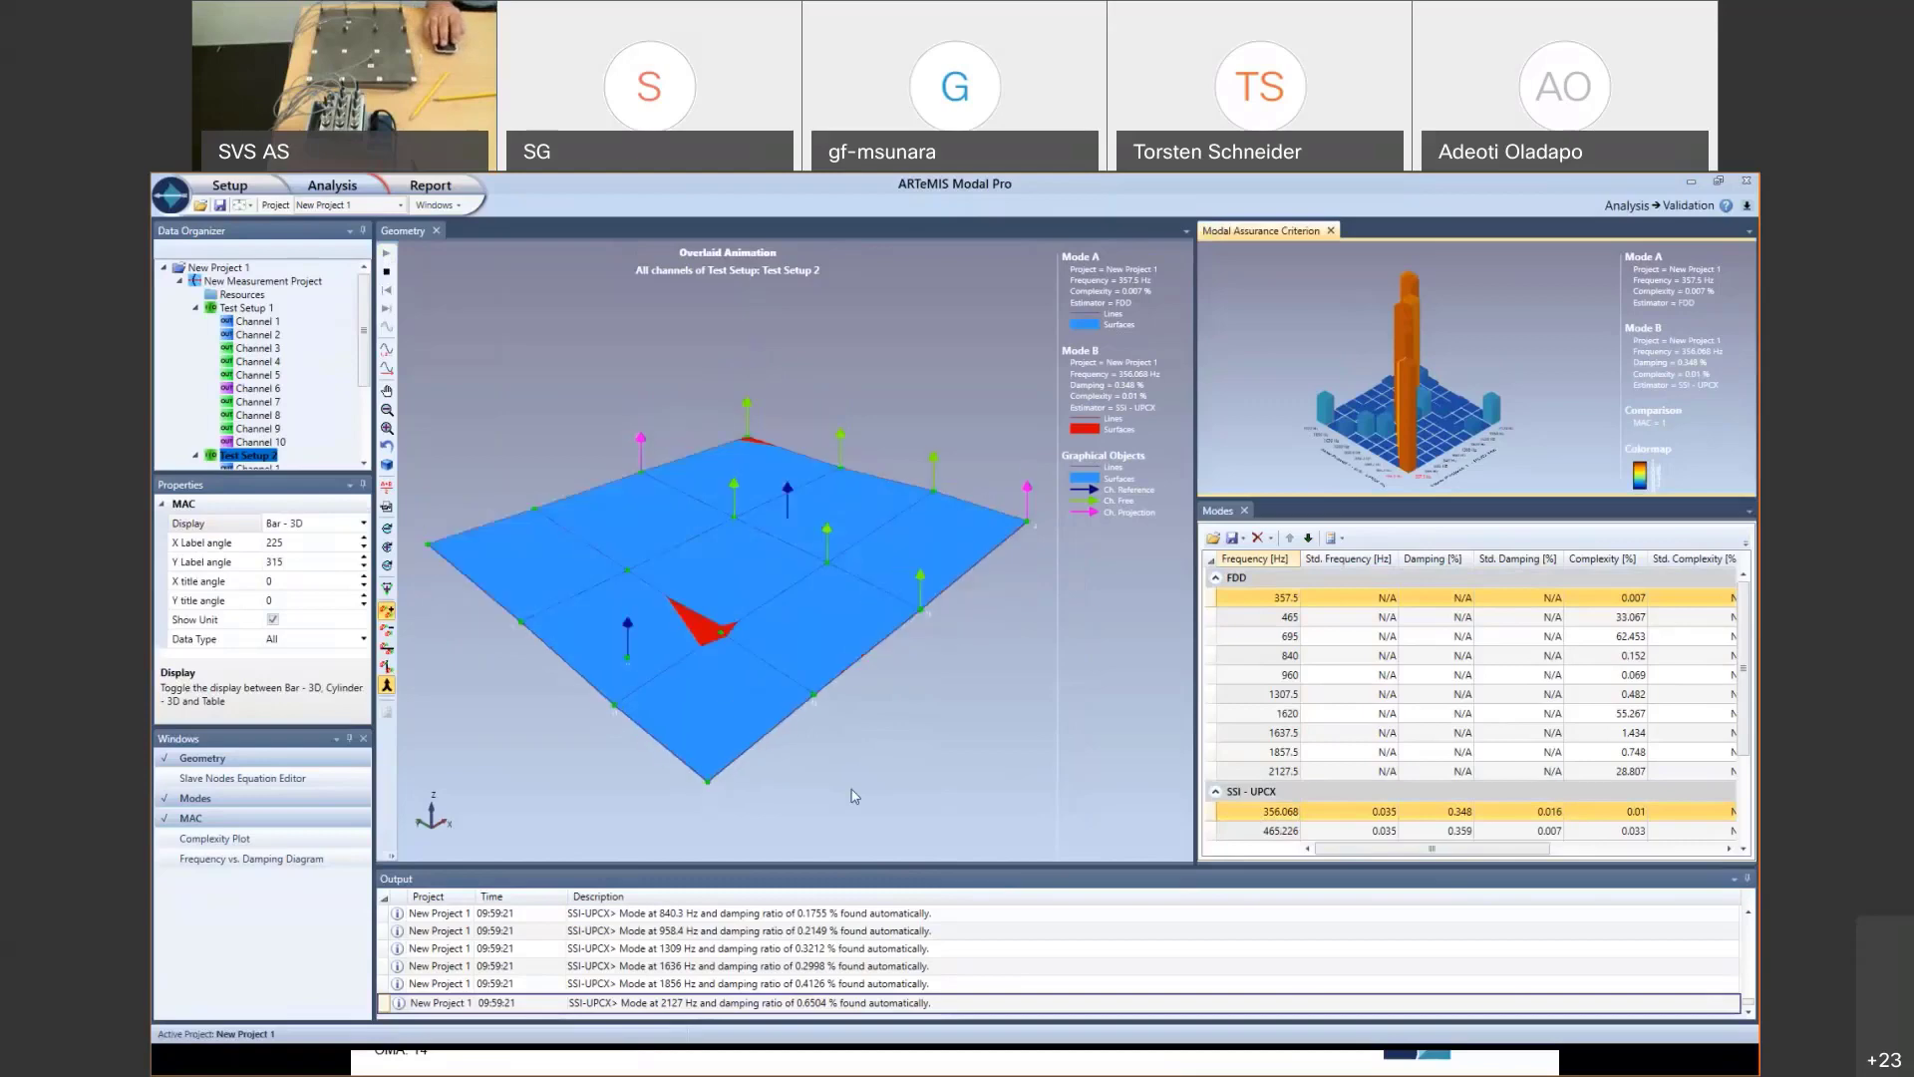
- Select the 840 Hz mode pair in the Modal Assurance Criterion chart and show it as a difference animation
mouse_move(1406, 351)
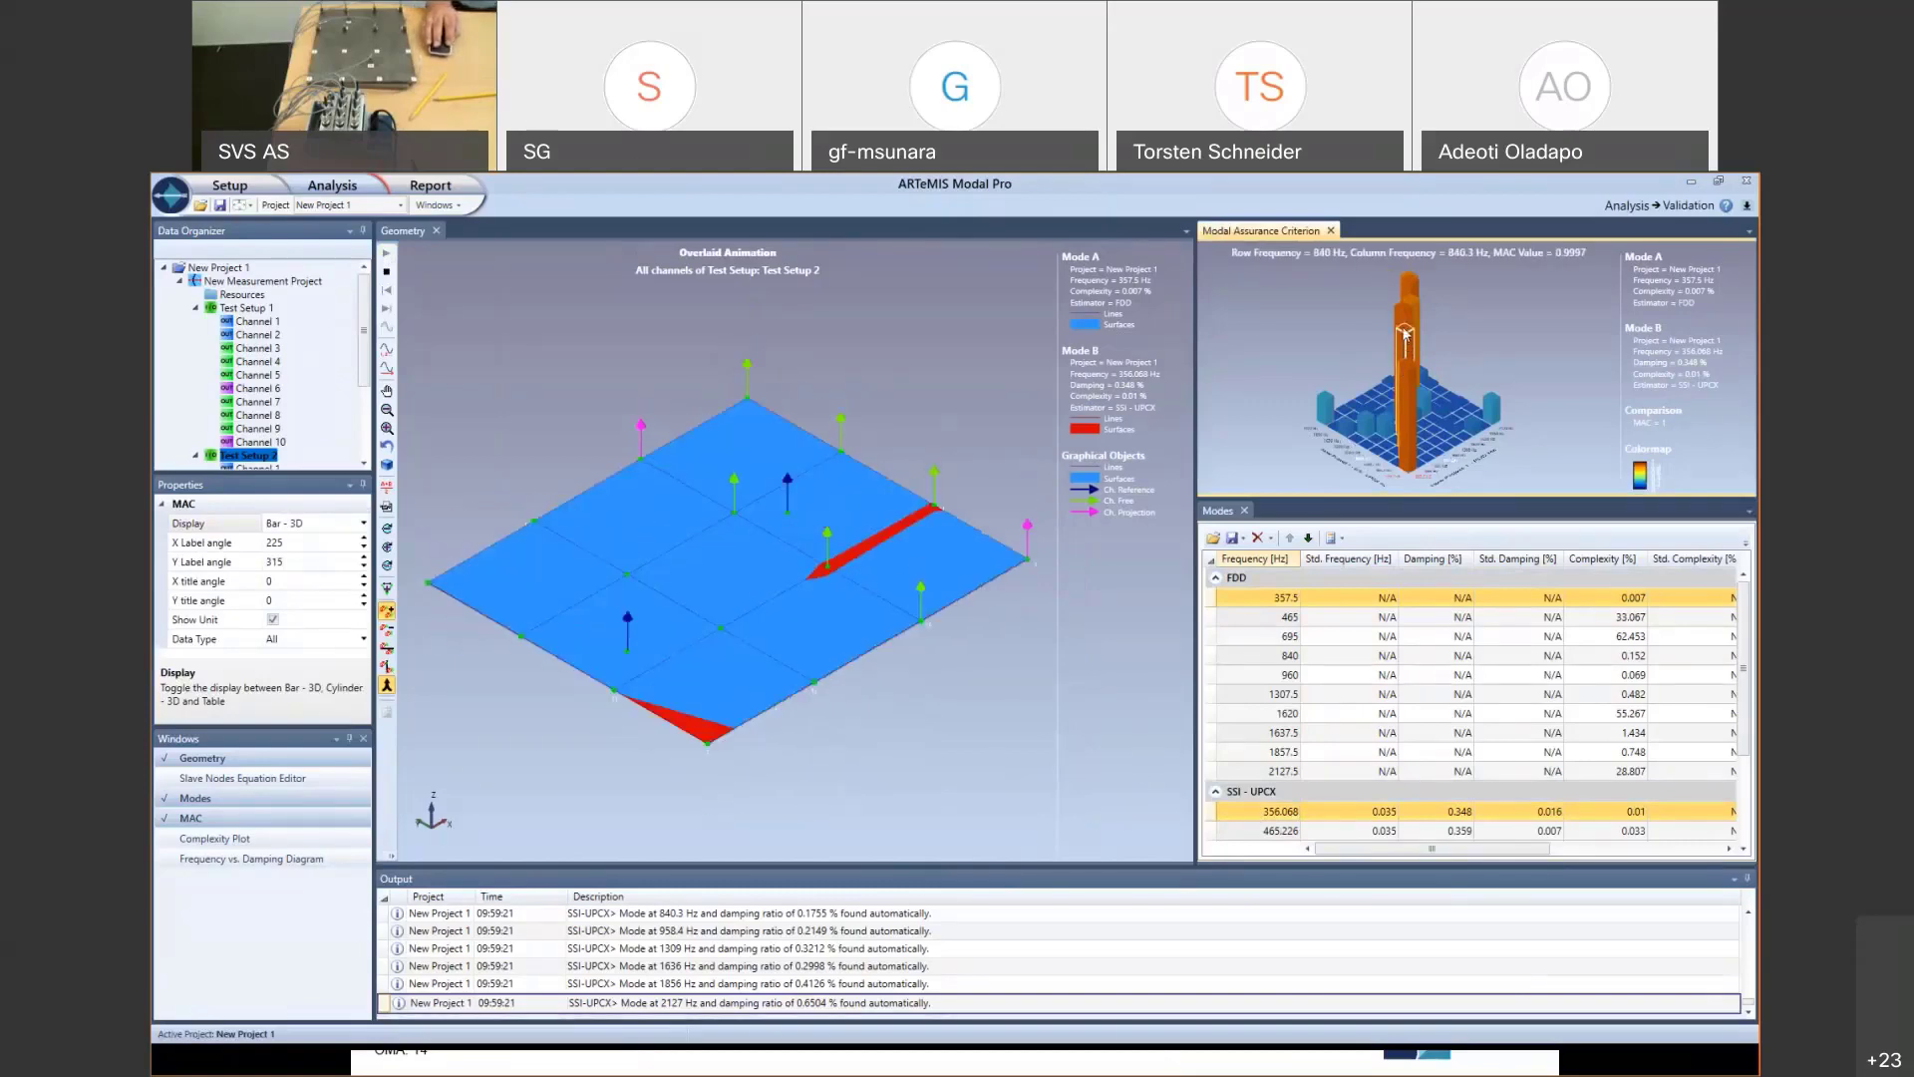
click(1406, 334)
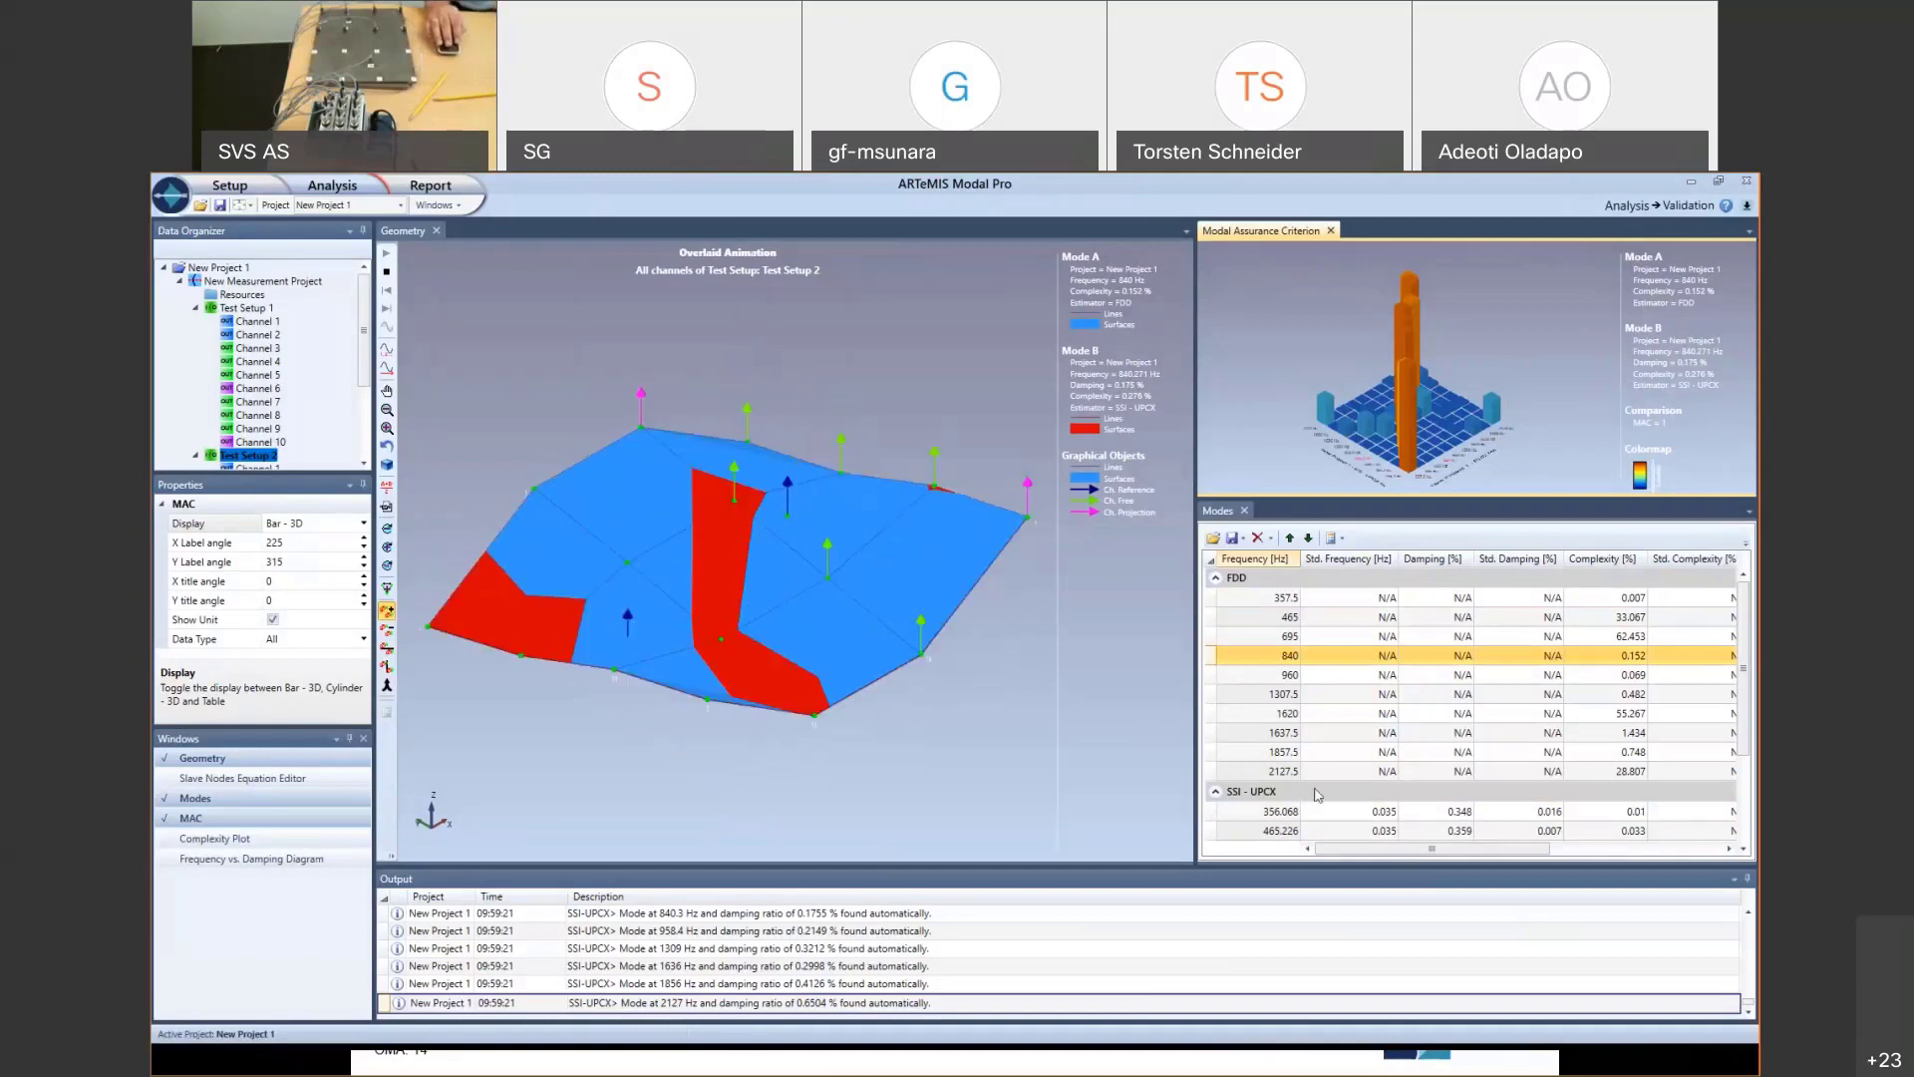
scroll(1309, 635, down, 1)
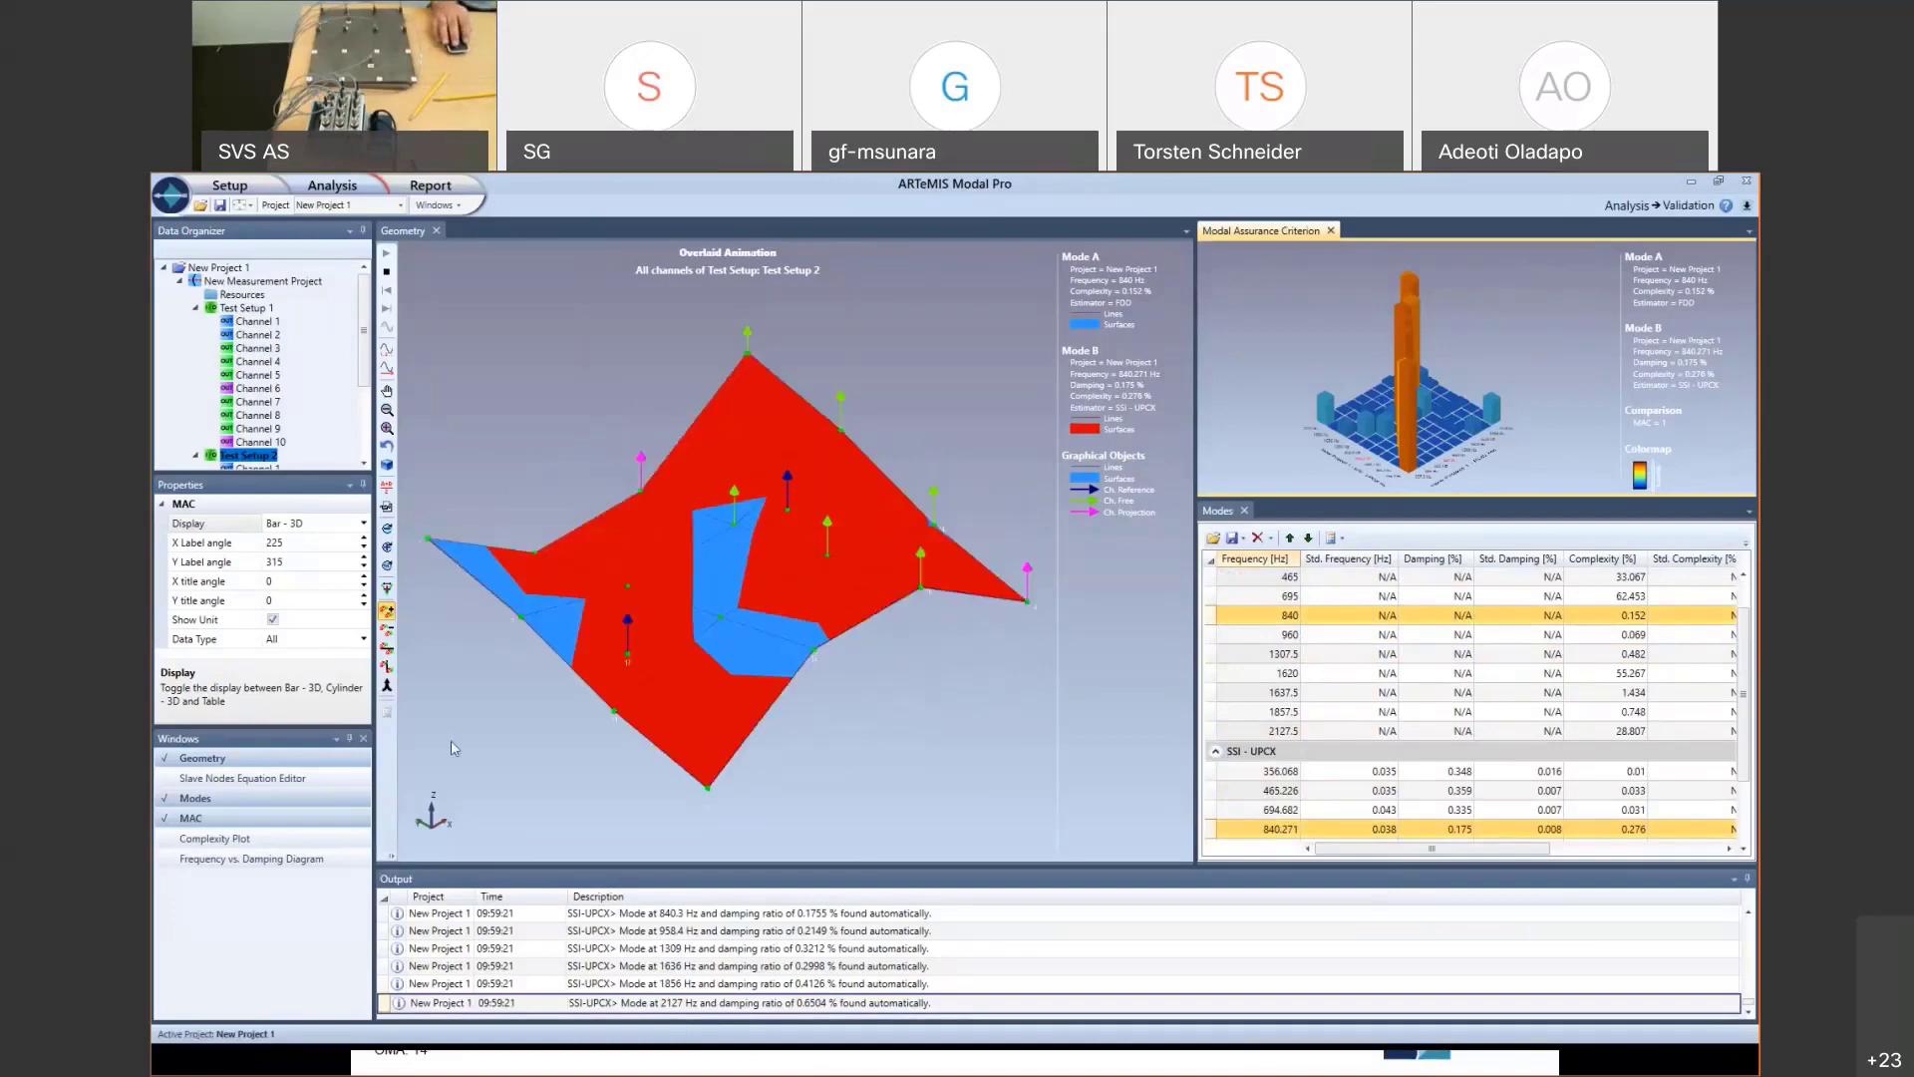
click(389, 633)
click(389, 632)
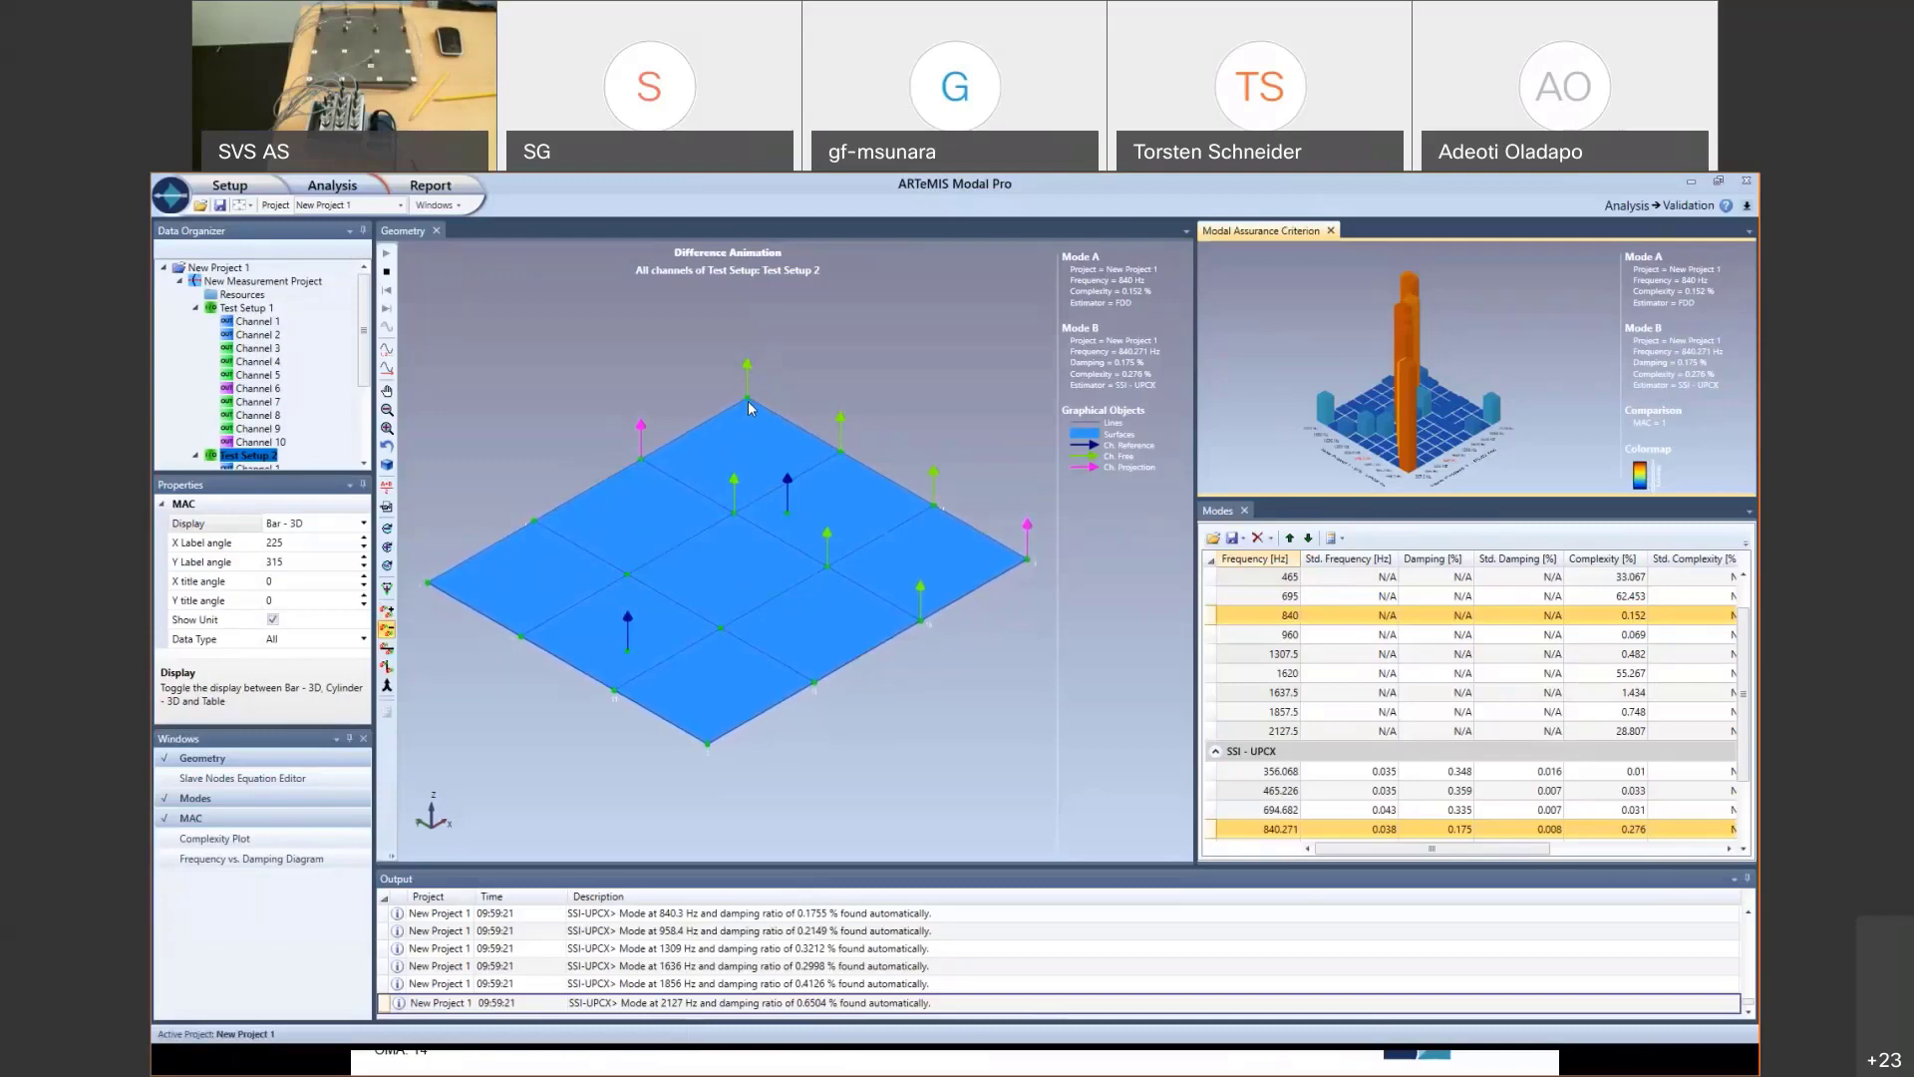
- Switch back to the PowerPoint slide show and advance to the Conclusions slide
key(alt+Tab)
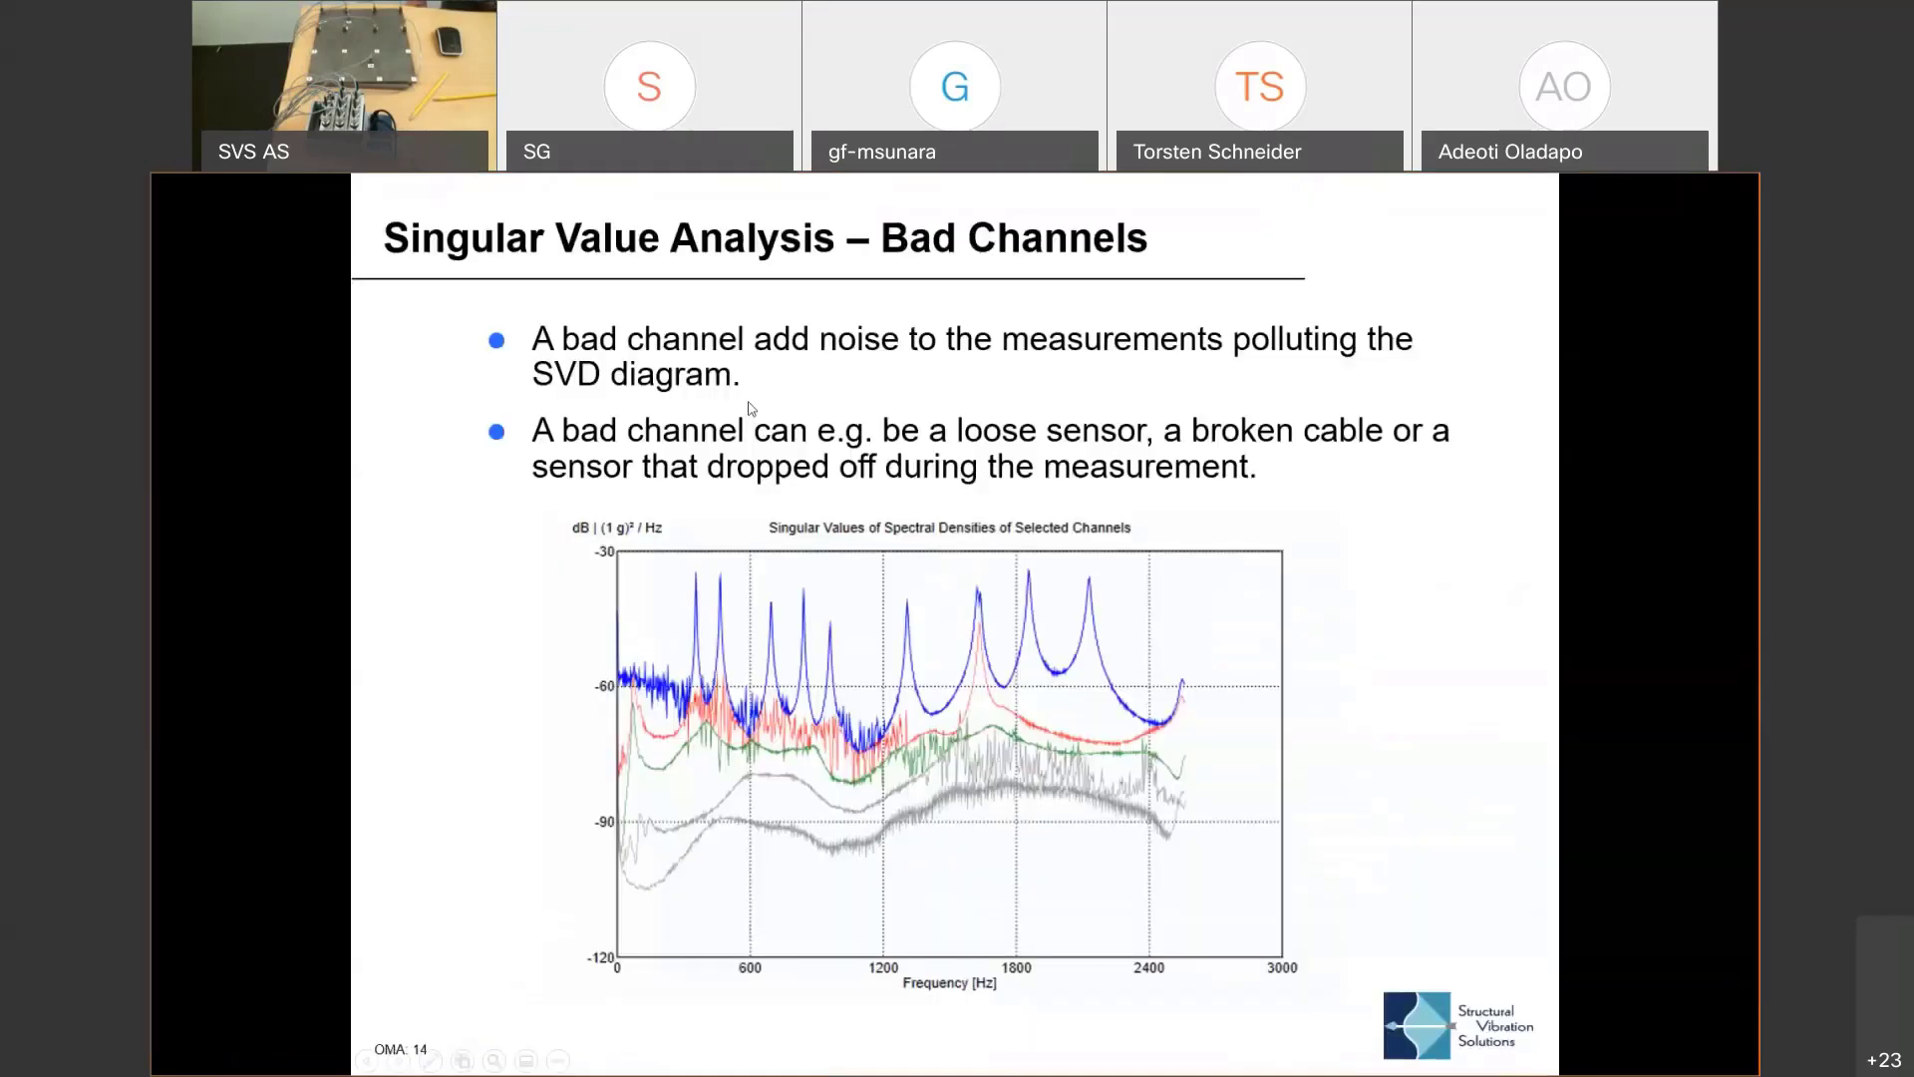
key(Right)
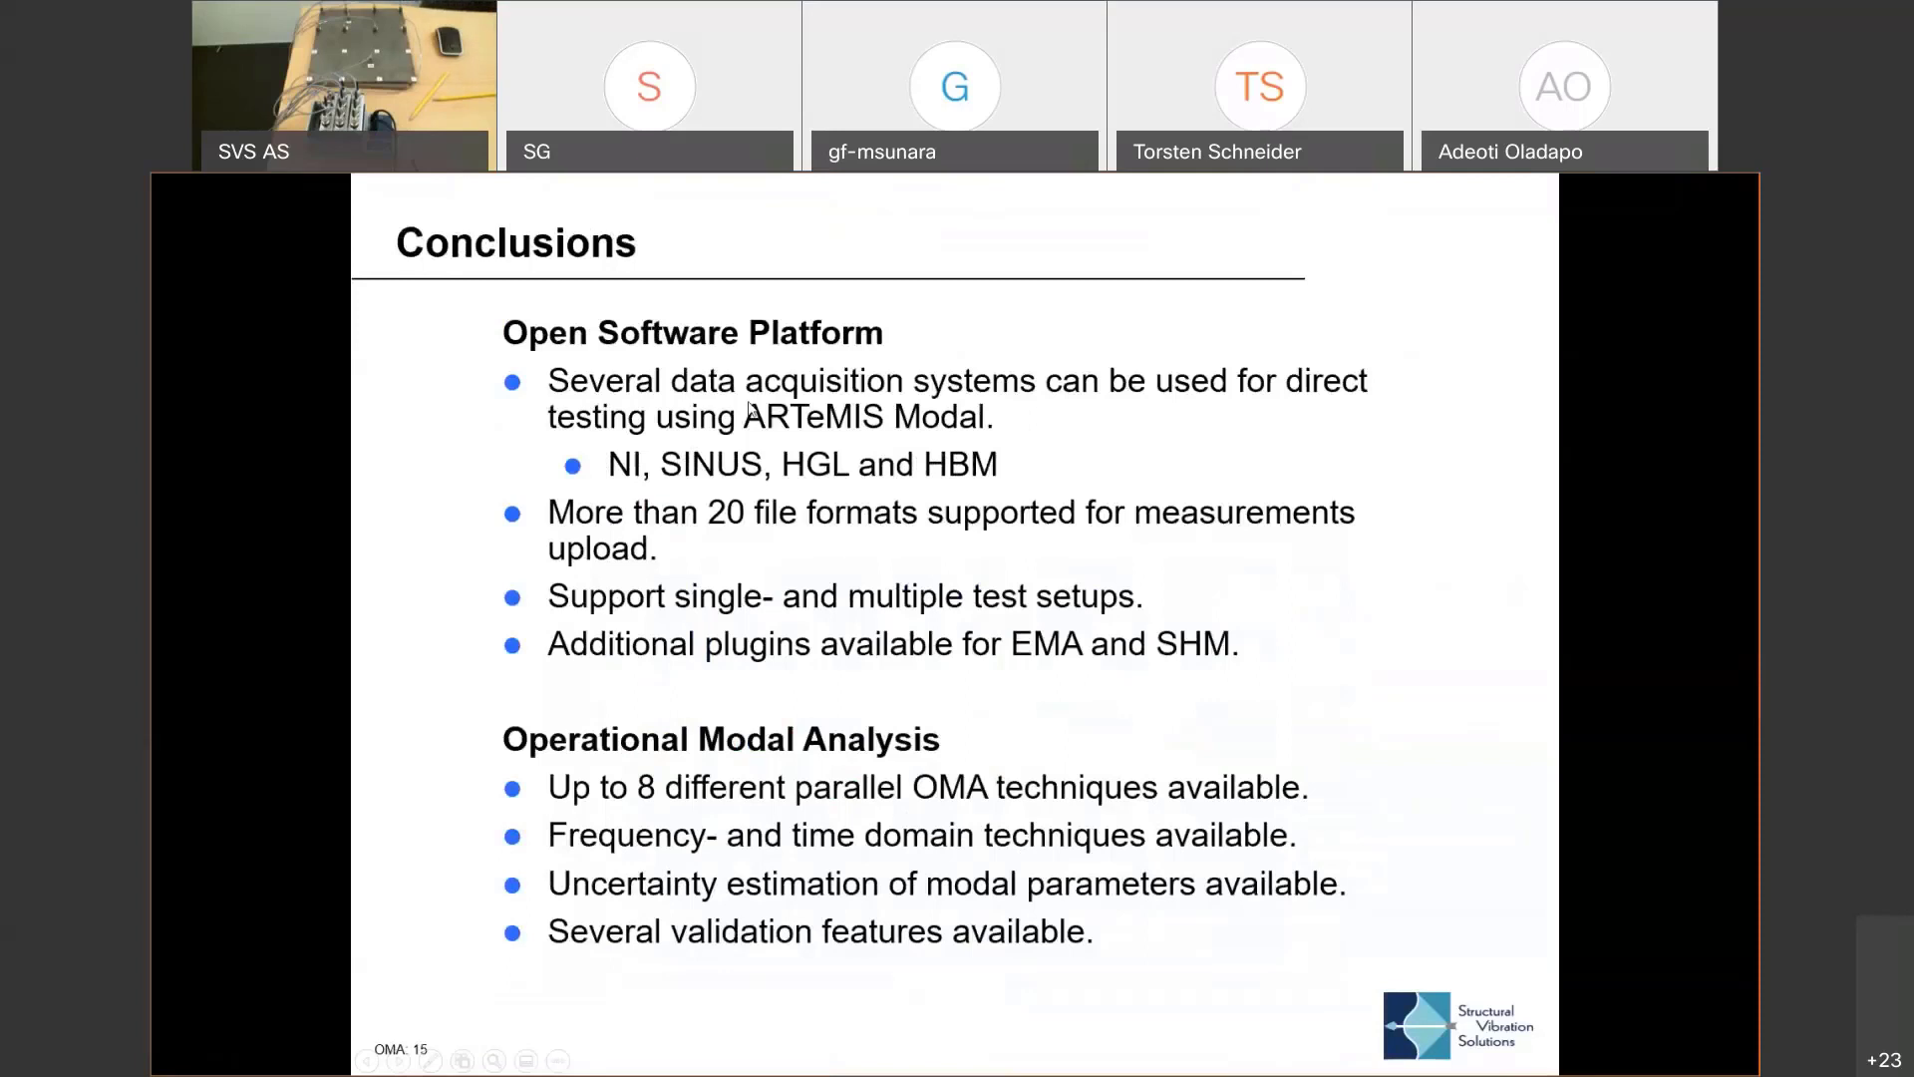